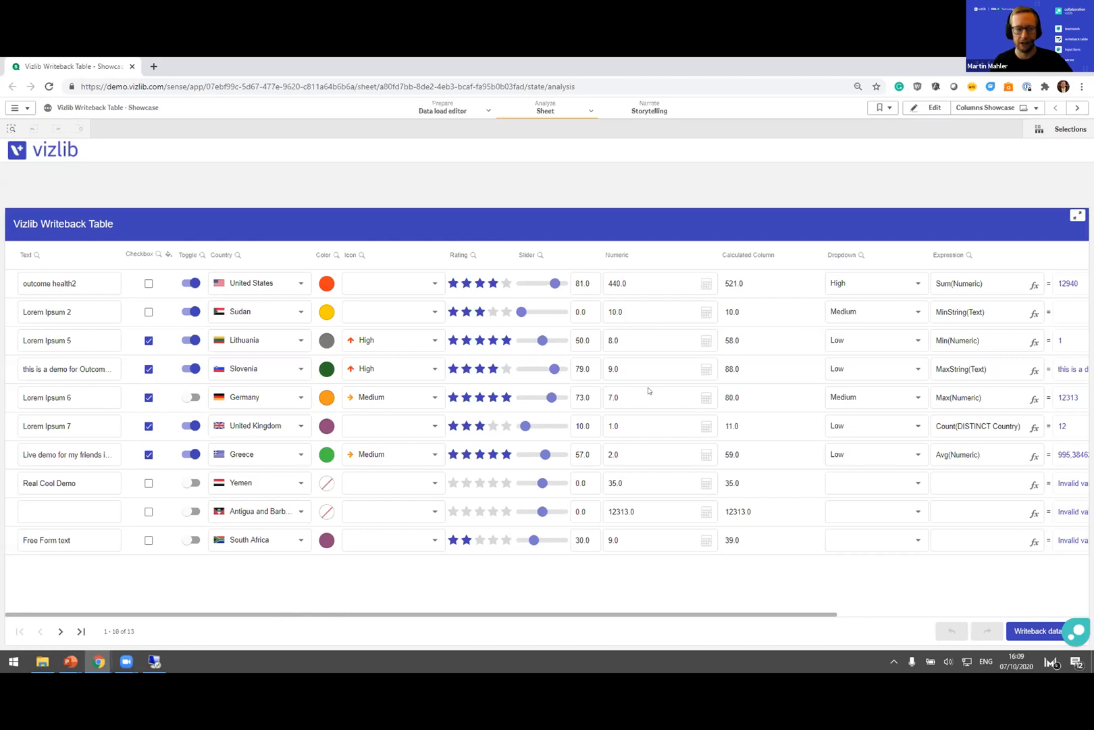
Step: In the Germany row, set the icon to High, the rating to three stars, the slider to 42 and the numeric value to 100
{"action": "left_click", "coordinate": [413, 401]}
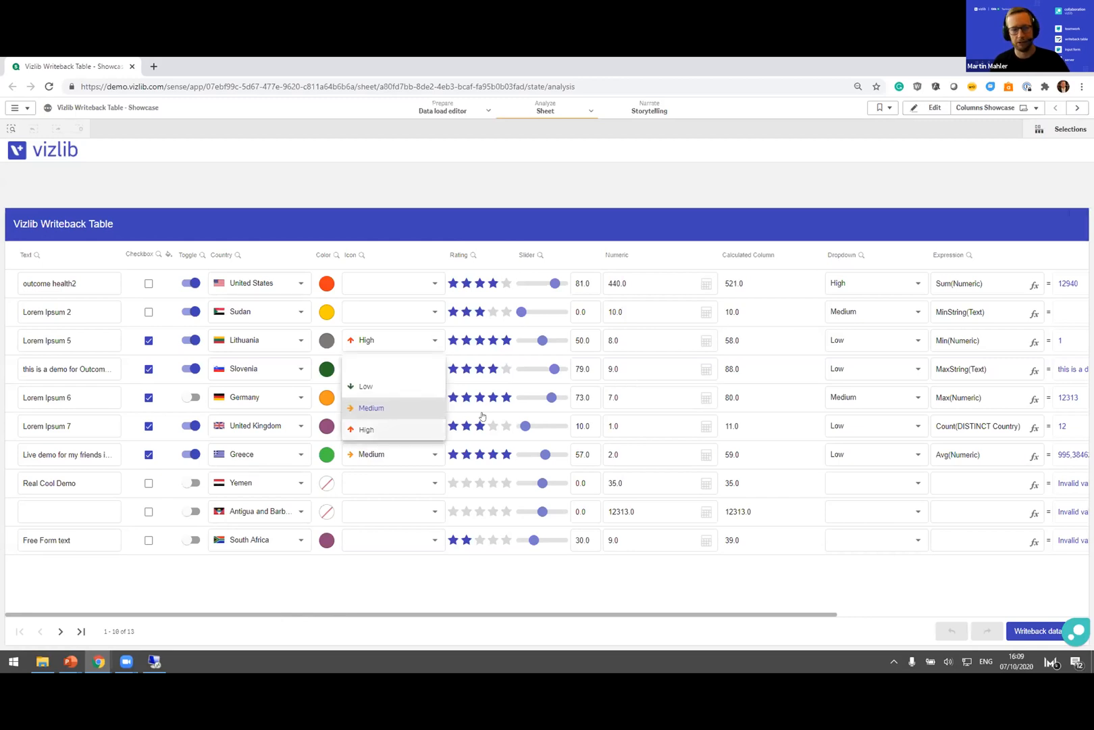
{"action": "left_click", "coordinate": [386, 430]}
{"action": "left_click", "coordinate": [479, 404]}
{"action": "left_click_drag", "start_coordinate": [551, 399], "coordinate": [538, 398]}
{"action": "left_click", "coordinate": [633, 396]}
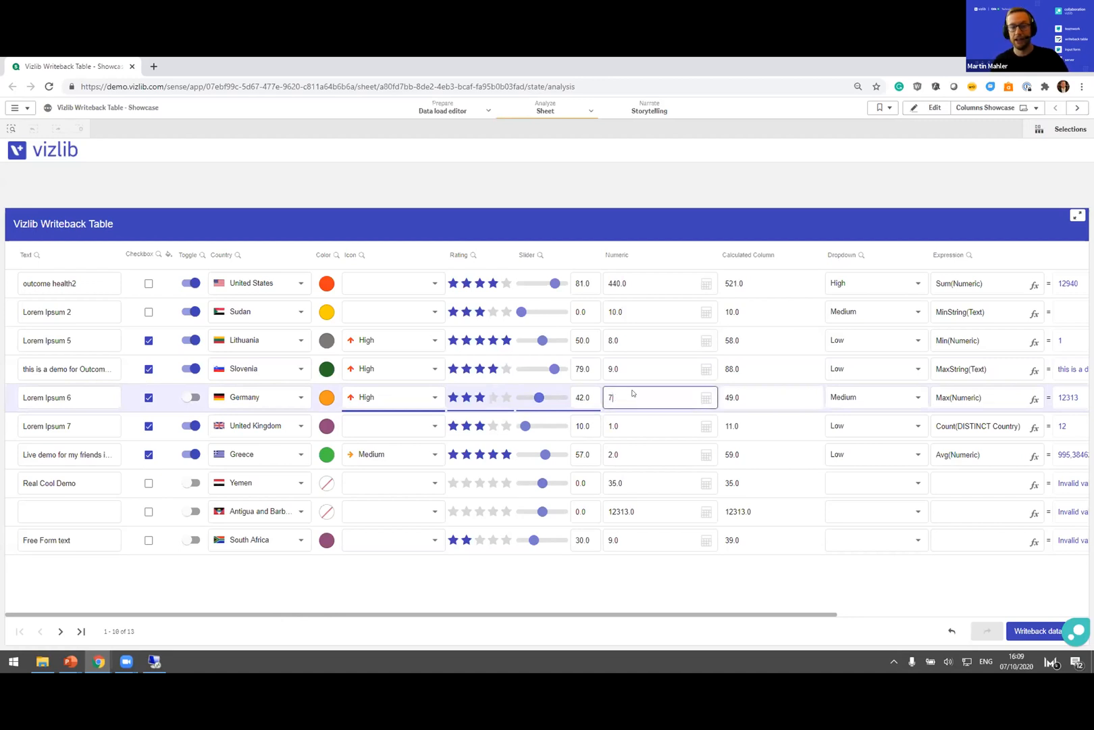
{"action": "type", "text": "100"}
{"action": "left_click", "coordinate": [678, 366]}
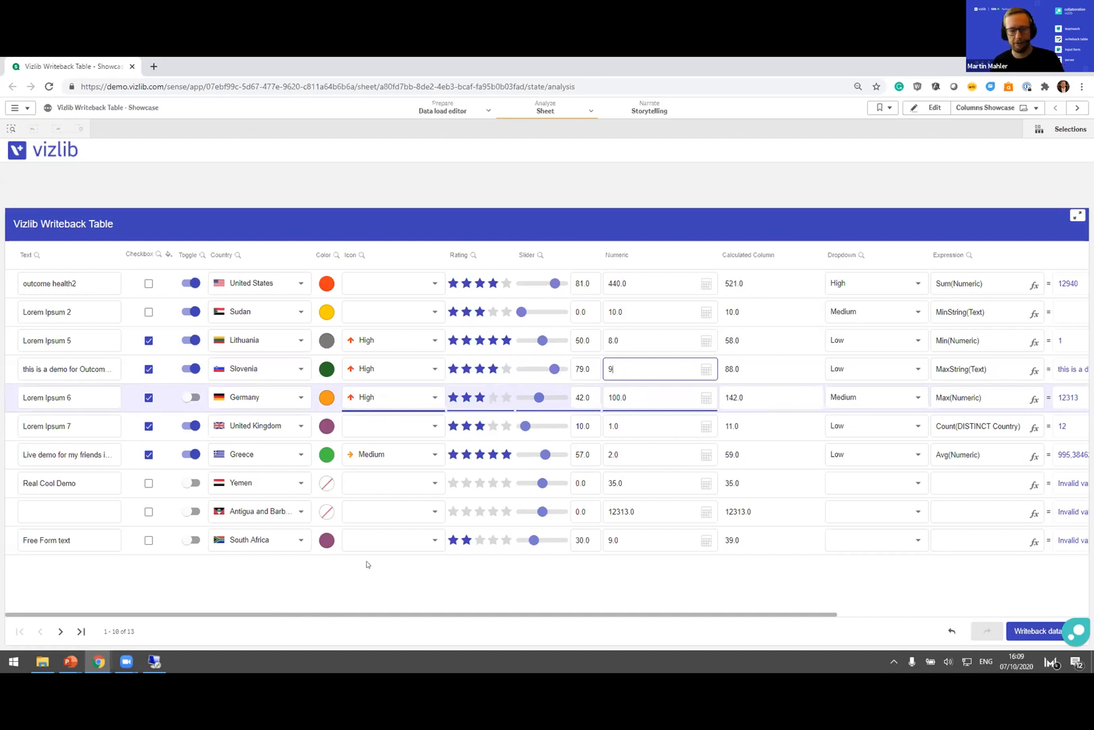
Step: Replace the text of the Germany row with "Webinar Text Demo!"
{"action": "scroll", "coordinate": [367, 564], "scroll_direction": "right", "scroll_amount": 5}
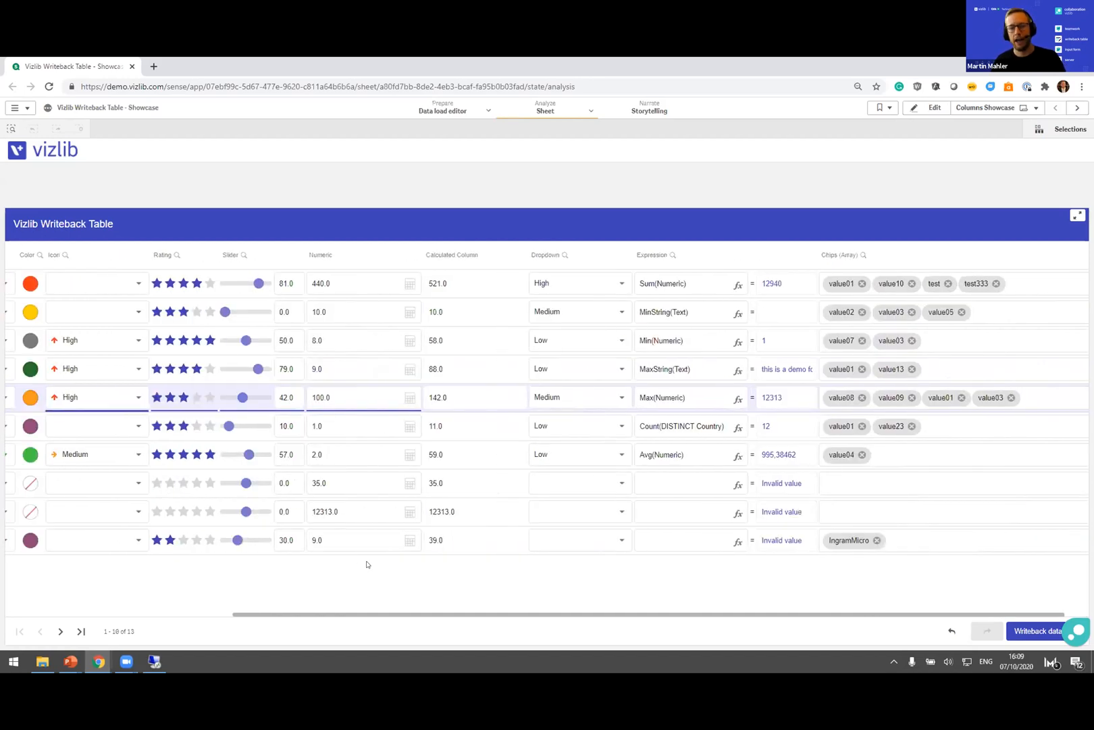
{"action": "scroll", "coordinate": [367, 564], "scroll_direction": "left", "scroll_amount": 5}
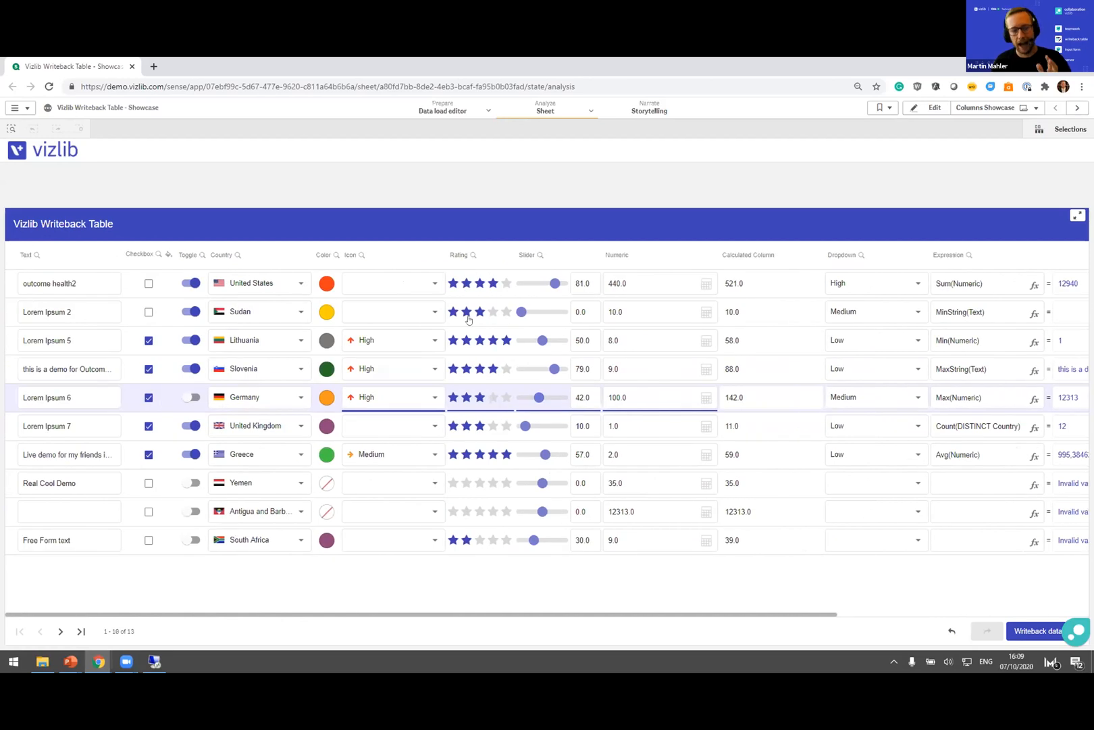
{"action": "left_click", "coordinate": [80, 394]}
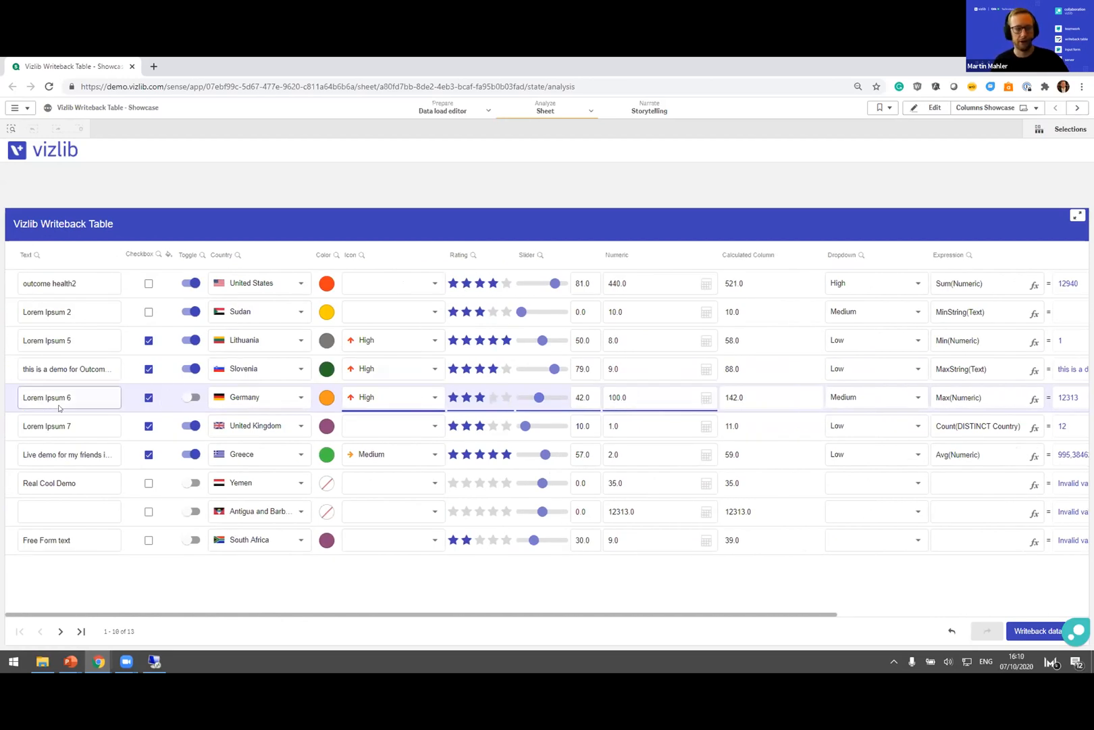
{"action": "left_click", "coordinate": [80, 393]}
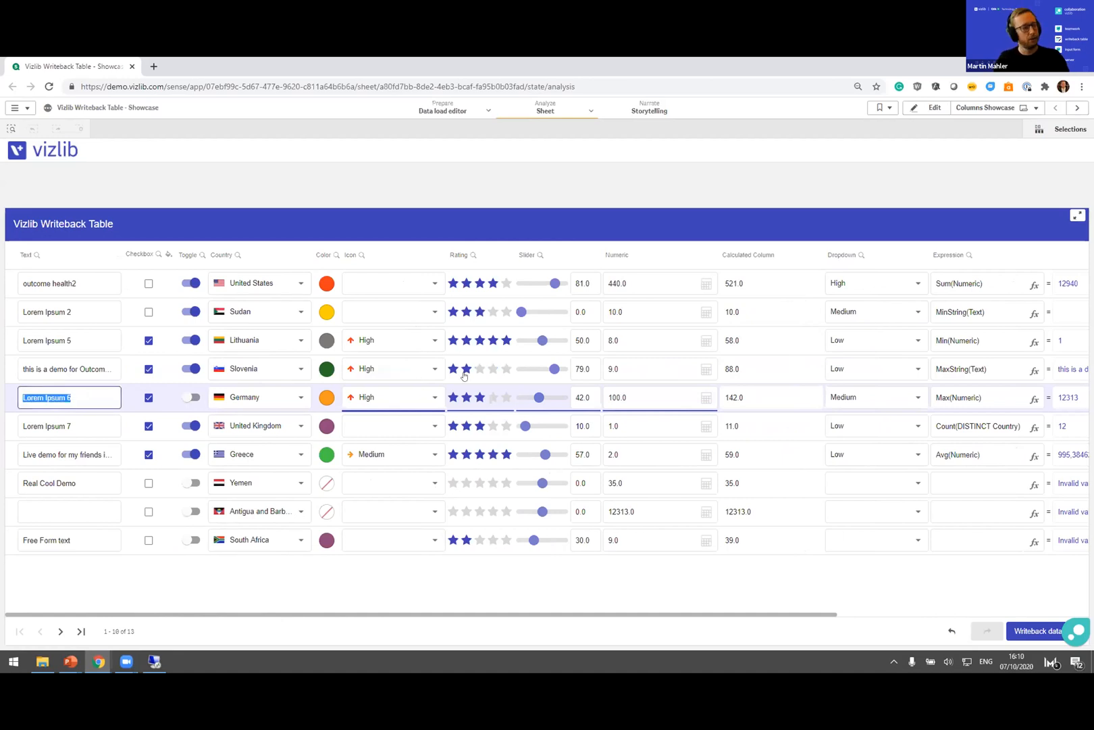
{"action": "type", "text": "Webina"}
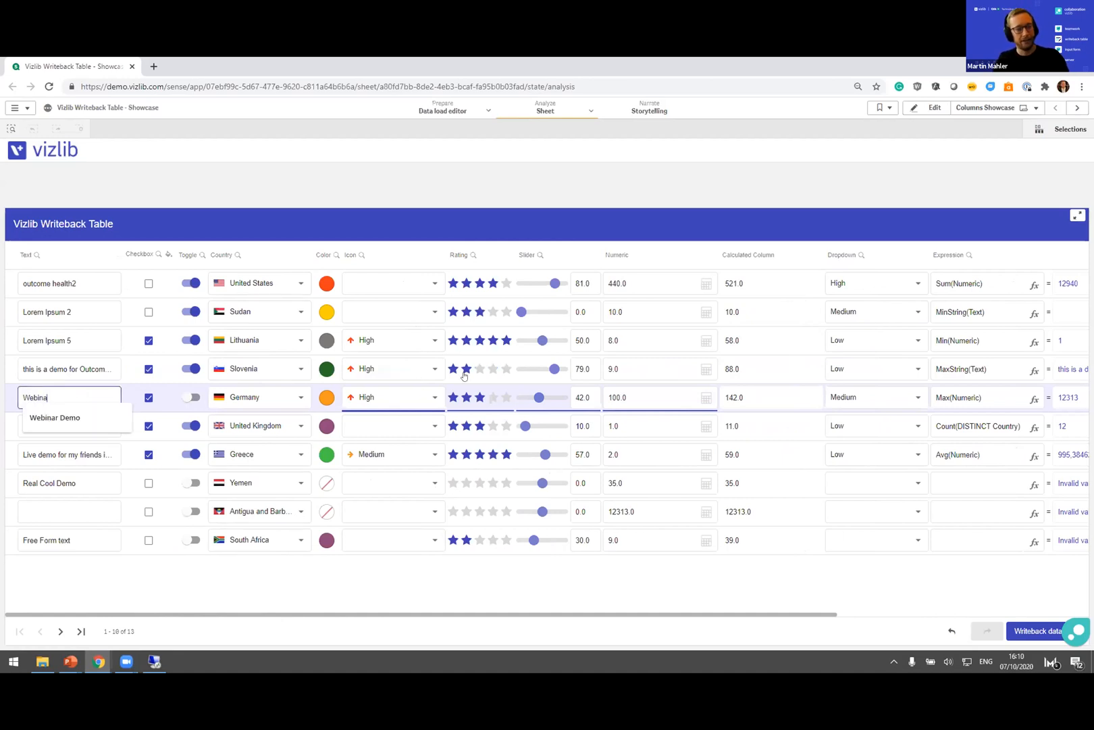
{"action": "type", "text": "r Text Demo!"}
{"action": "left_click", "coordinate": [965, 532]}
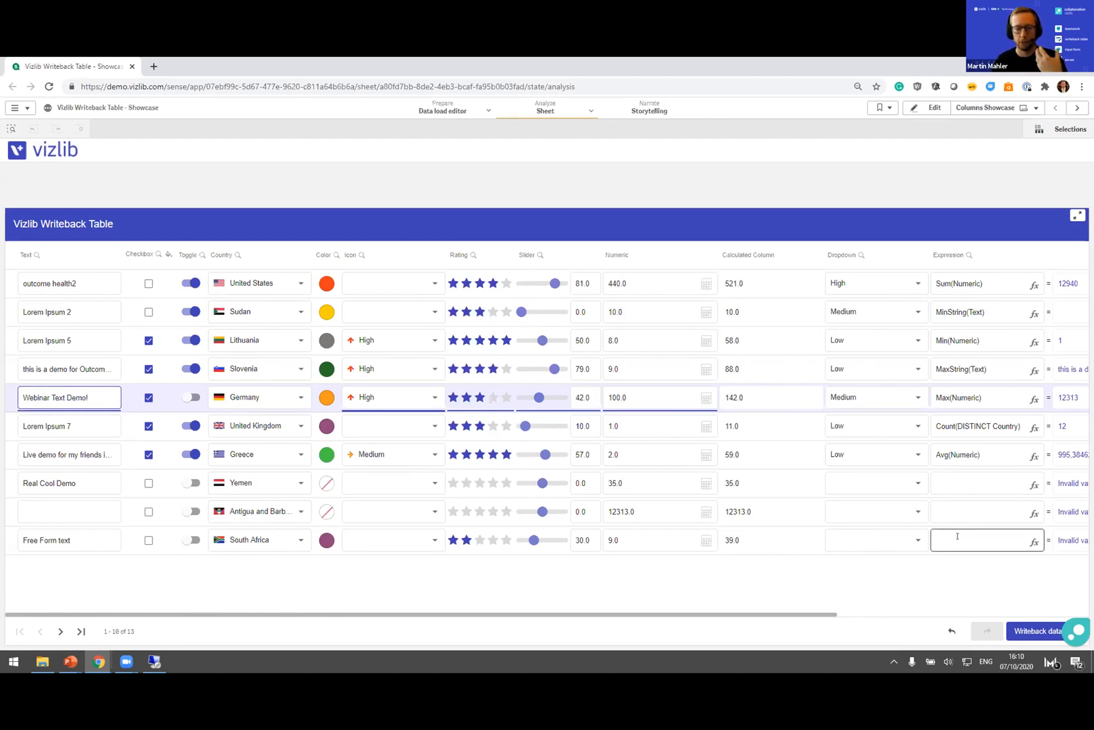
Step: Write the edited table data back and accept overwriting the destination file's content
{"action": "left_click", "coordinate": [1007, 630]}
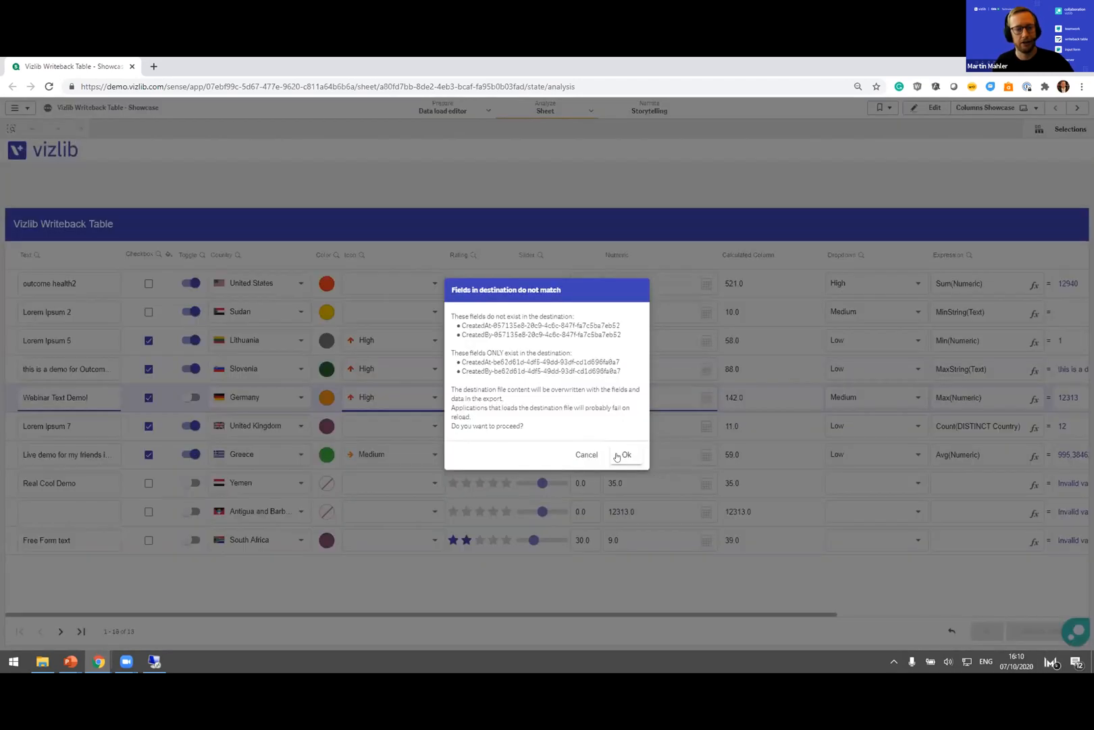
{"action": "left_click", "coordinate": [616, 456]}
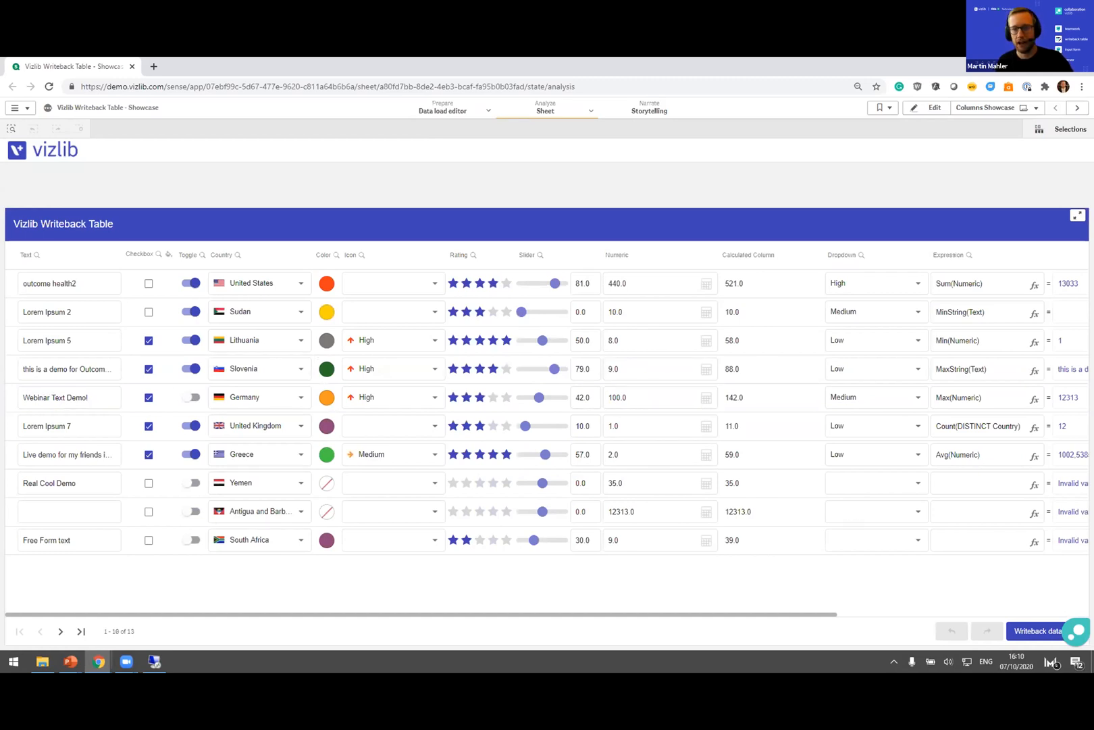
Step: Open the app's selections overview, search the dimensions for "*Webinar*" and clear the search
{"action": "left_click", "coordinate": [1066, 128]}
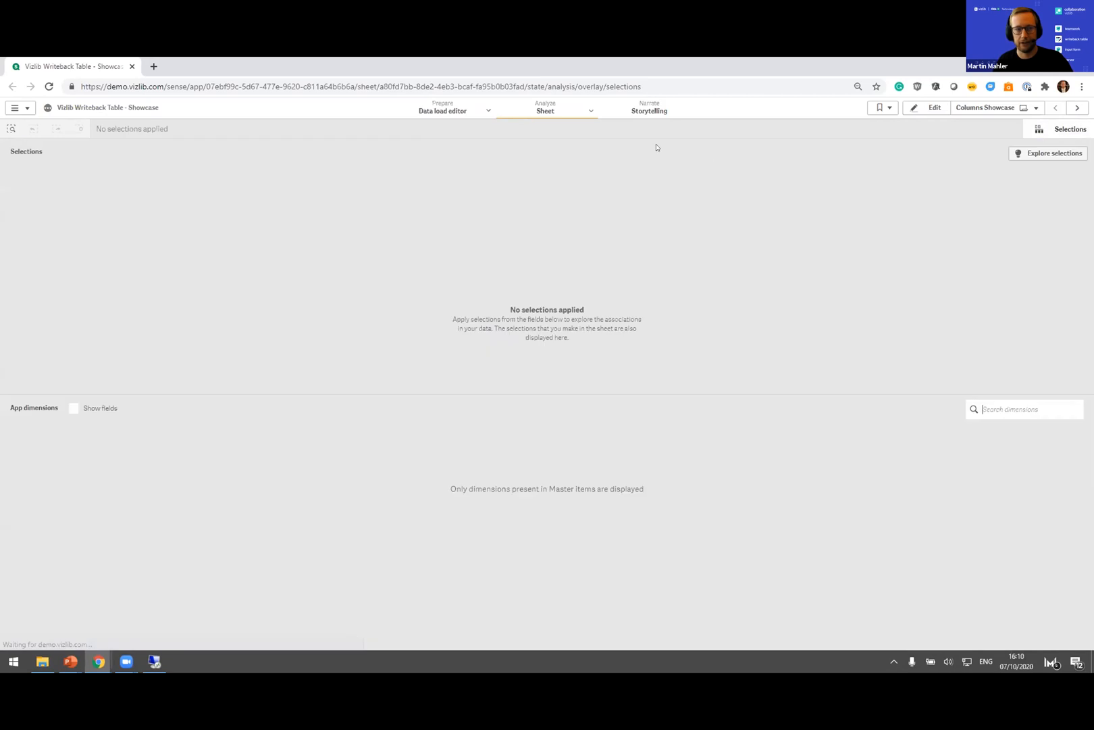
{"action": "type", "text": "Webin"}
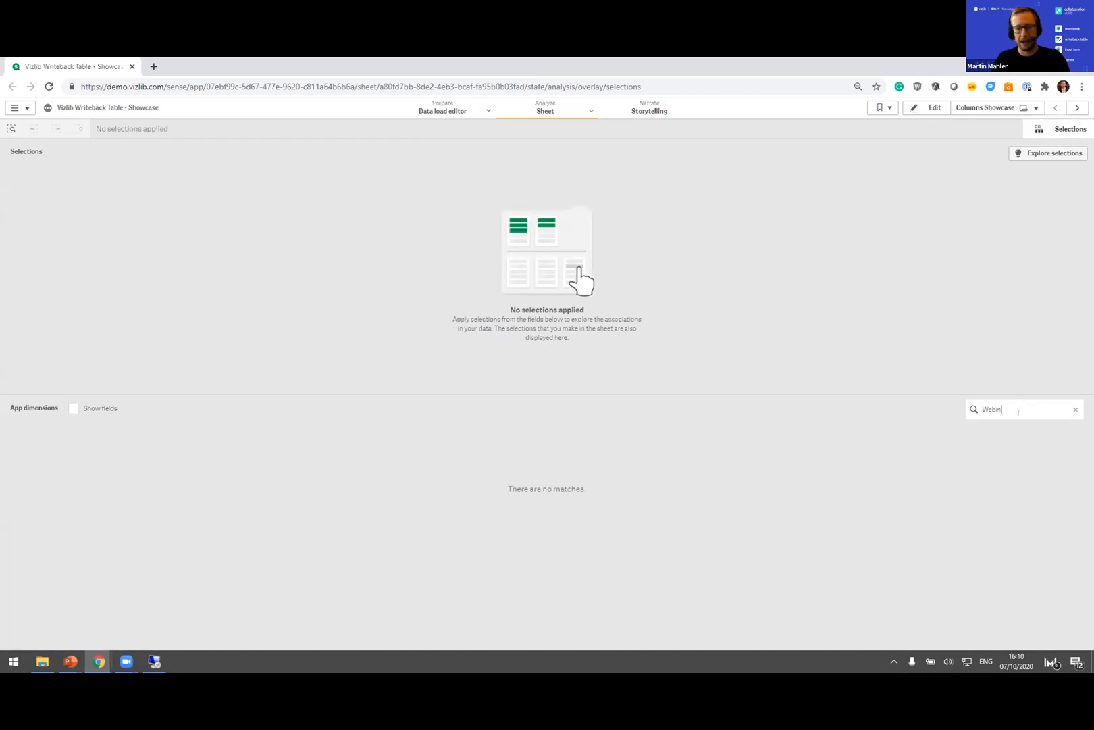
{"action": "type", "text": "ar*"}
{"action": "key", "text": "Home"}
{"action": "type", "text": "*"}
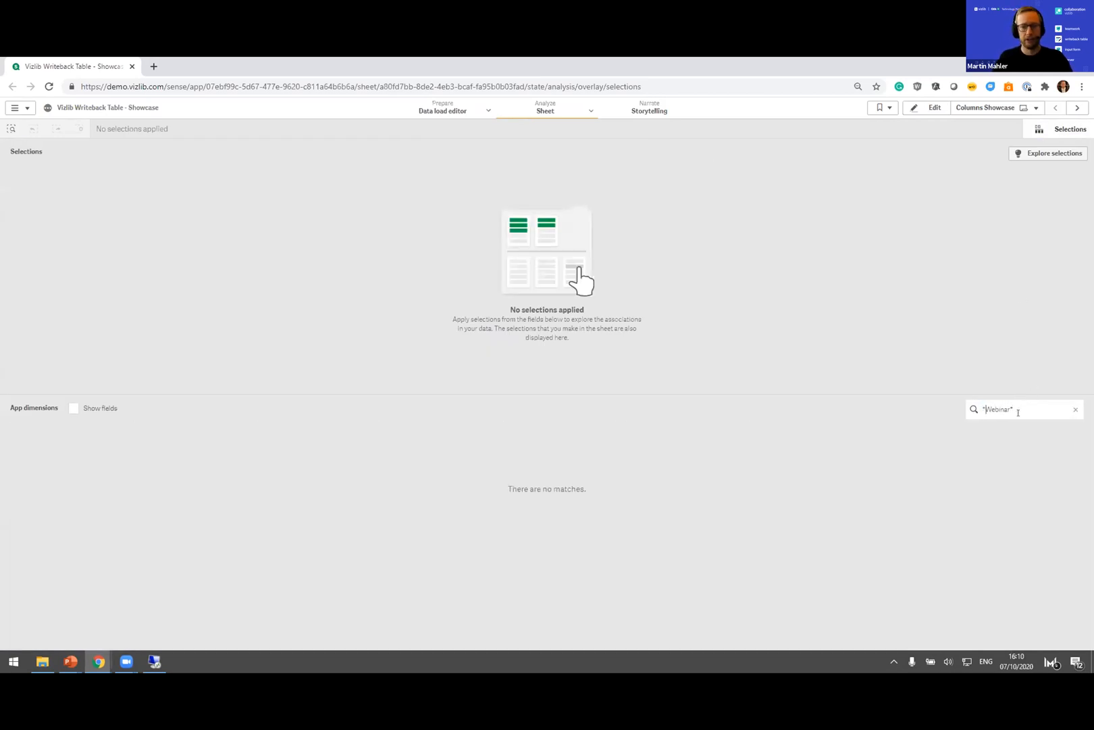
{"action": "key", "text": "ctrl+a"}
{"action": "key", "text": "BackSpace"}
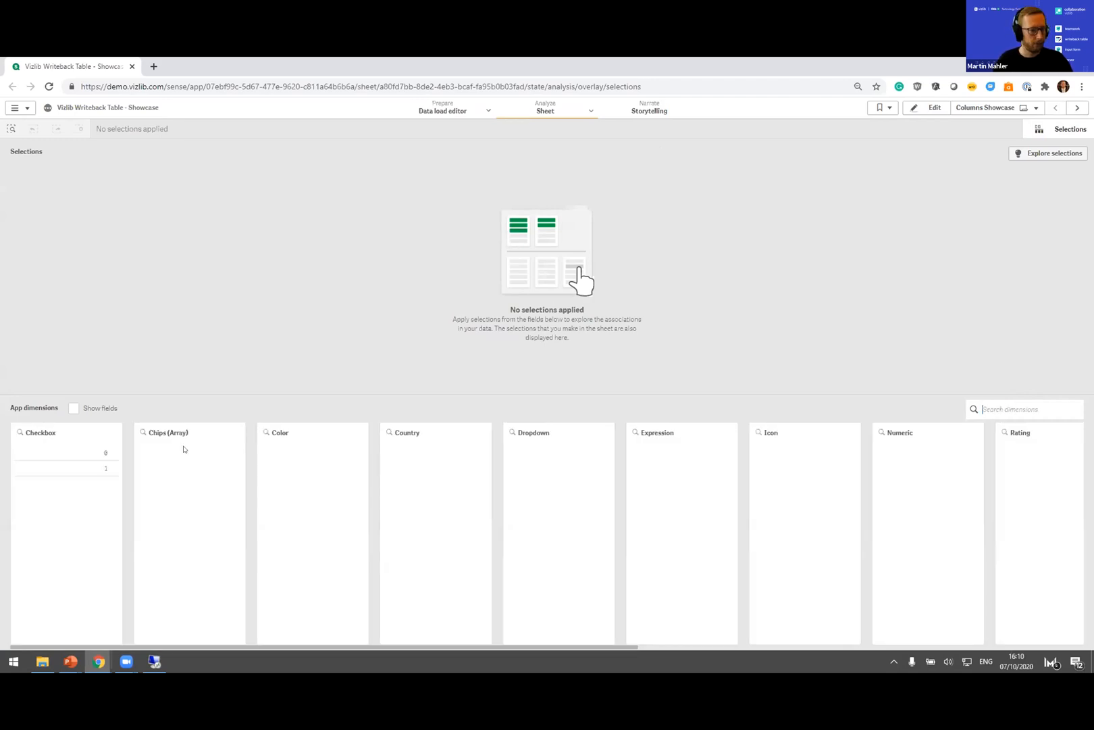
Step: Select "Webinar Text Demo!" in the Text dimension to examine its associated values, and return to the sheet
{"action": "left_click_drag", "start_coordinate": [182, 649], "coordinate": [557, 646]}
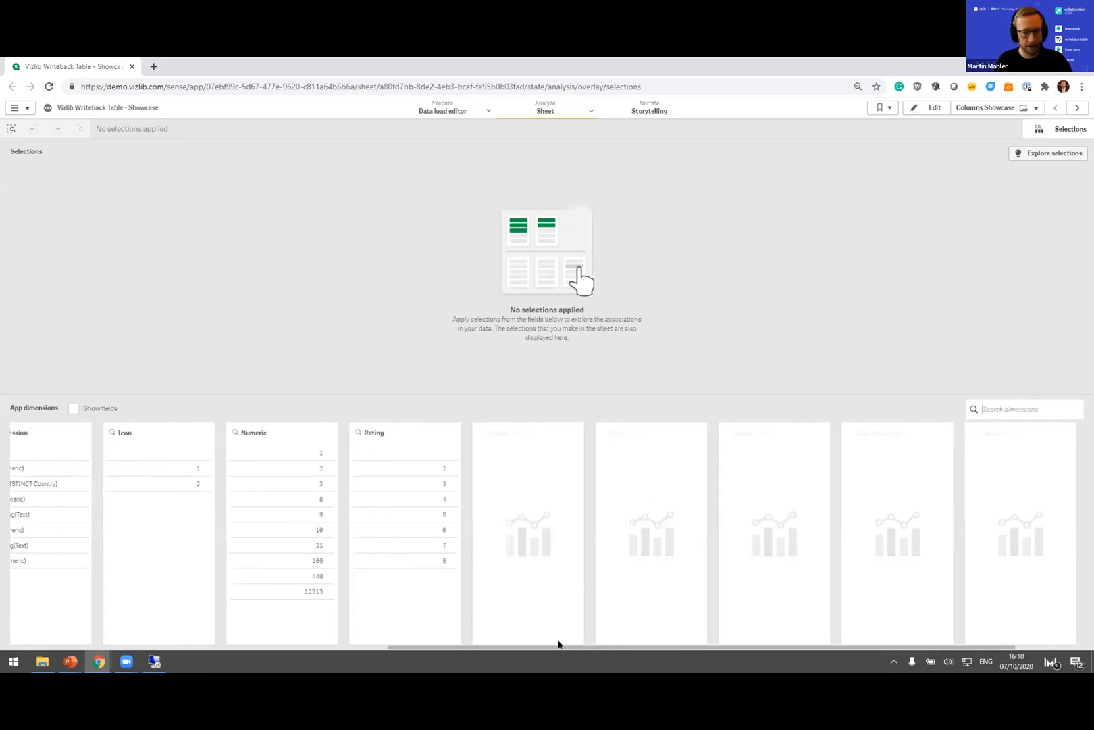
{"action": "scroll", "coordinate": [658, 490], "scroll_direction": "down", "scroll_amount": 1}
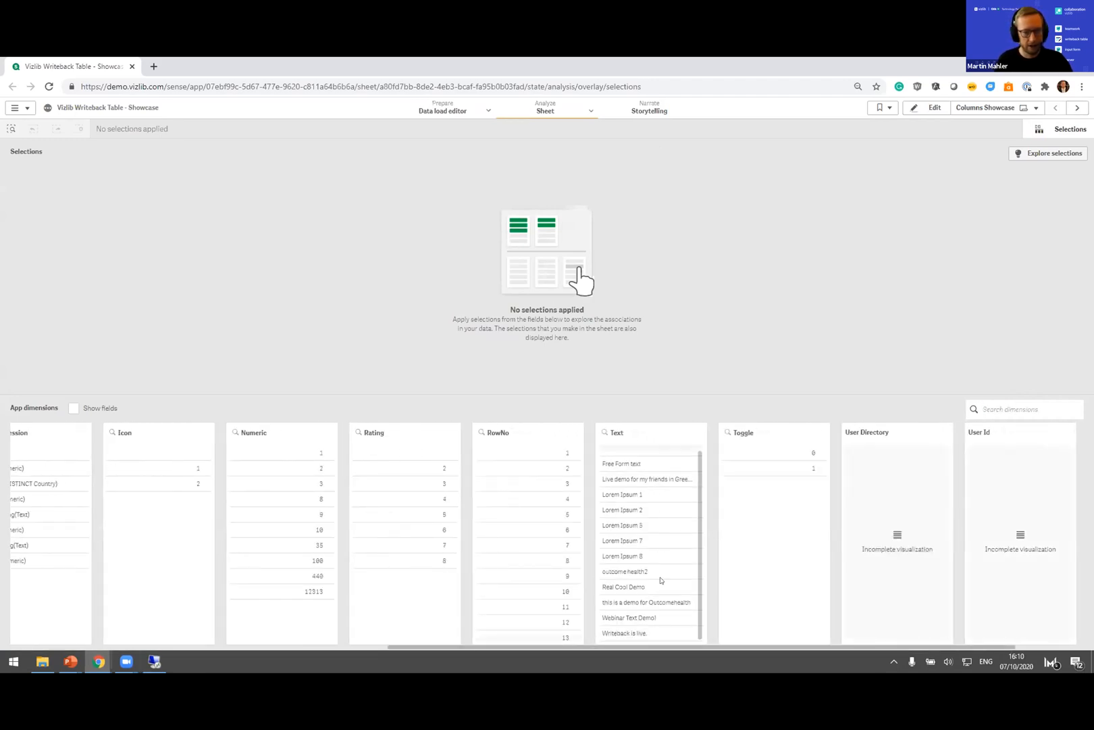
{"action": "left_click", "coordinate": [648, 617]}
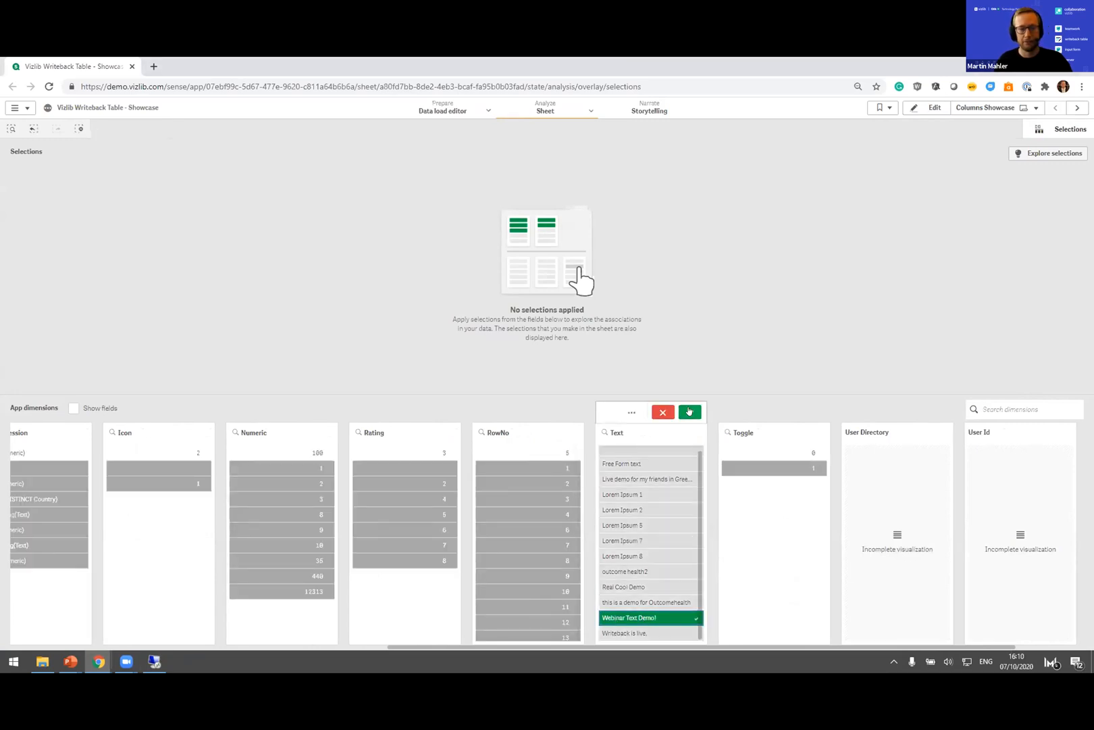
{"action": "left_click", "coordinate": [690, 413]}
{"action": "left_click", "coordinate": [1044, 134]}
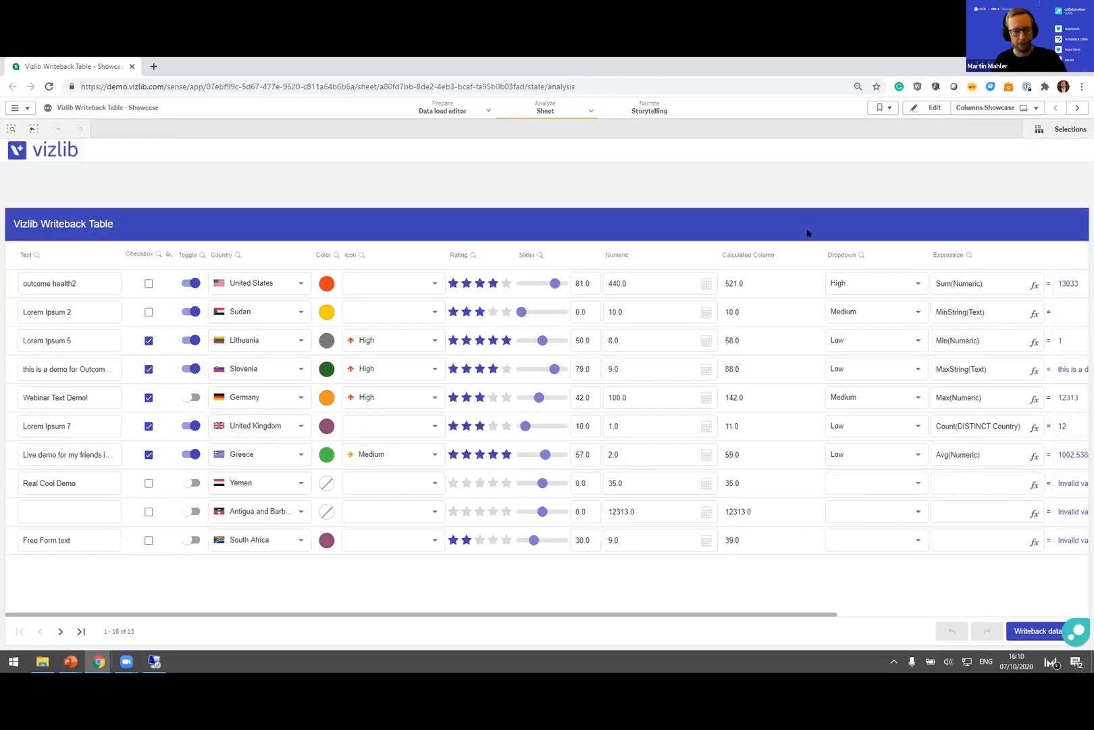
Step: Create a new sheet in the app and open it for editing
{"action": "left_click", "coordinate": [991, 108]}
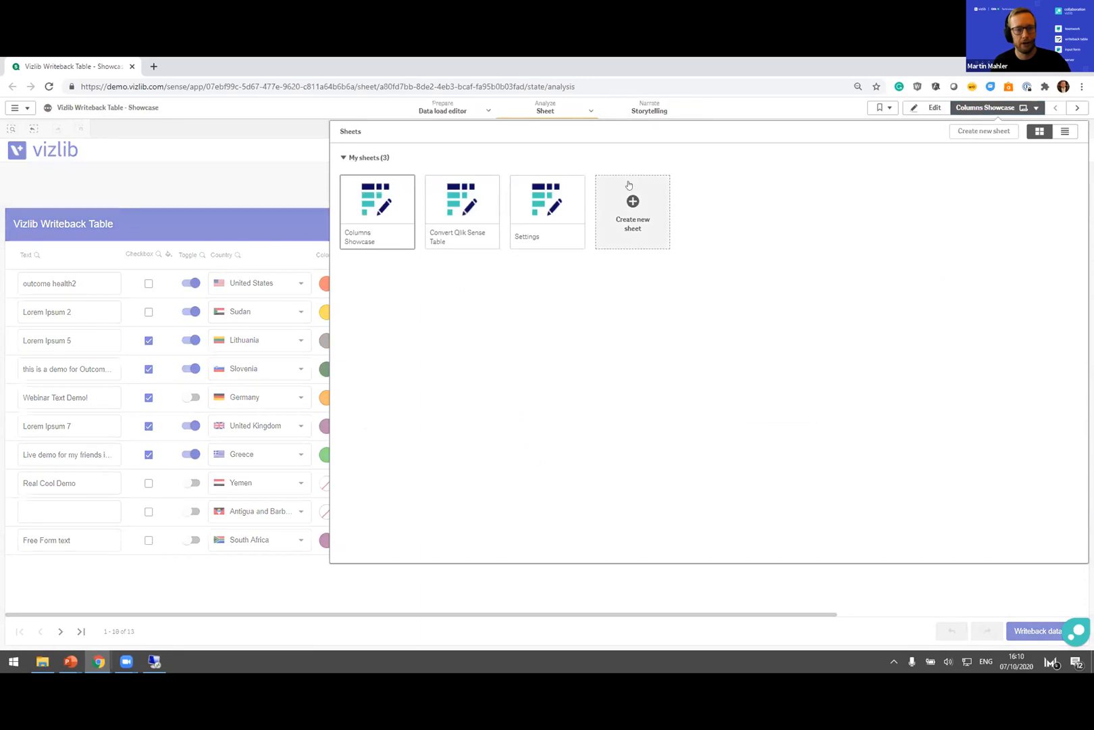
{"action": "left_click", "coordinate": [635, 194]}
{"action": "left_click", "coordinate": [635, 194]}
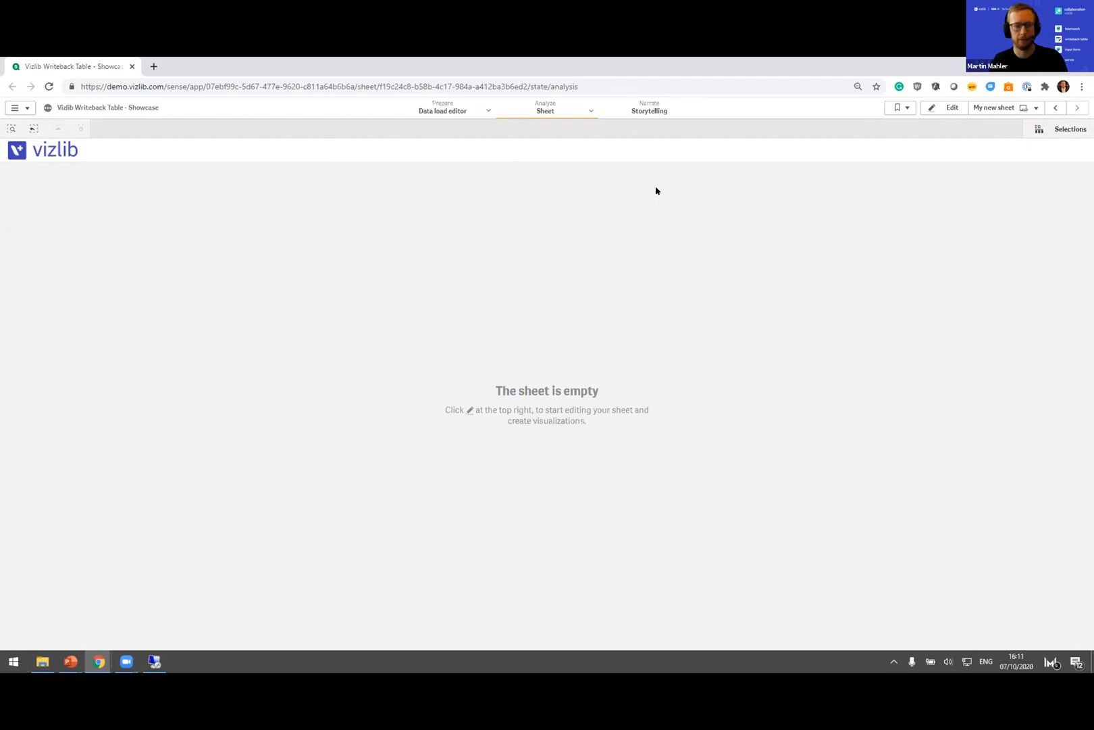
{"action": "left_click", "coordinate": [945, 109]}
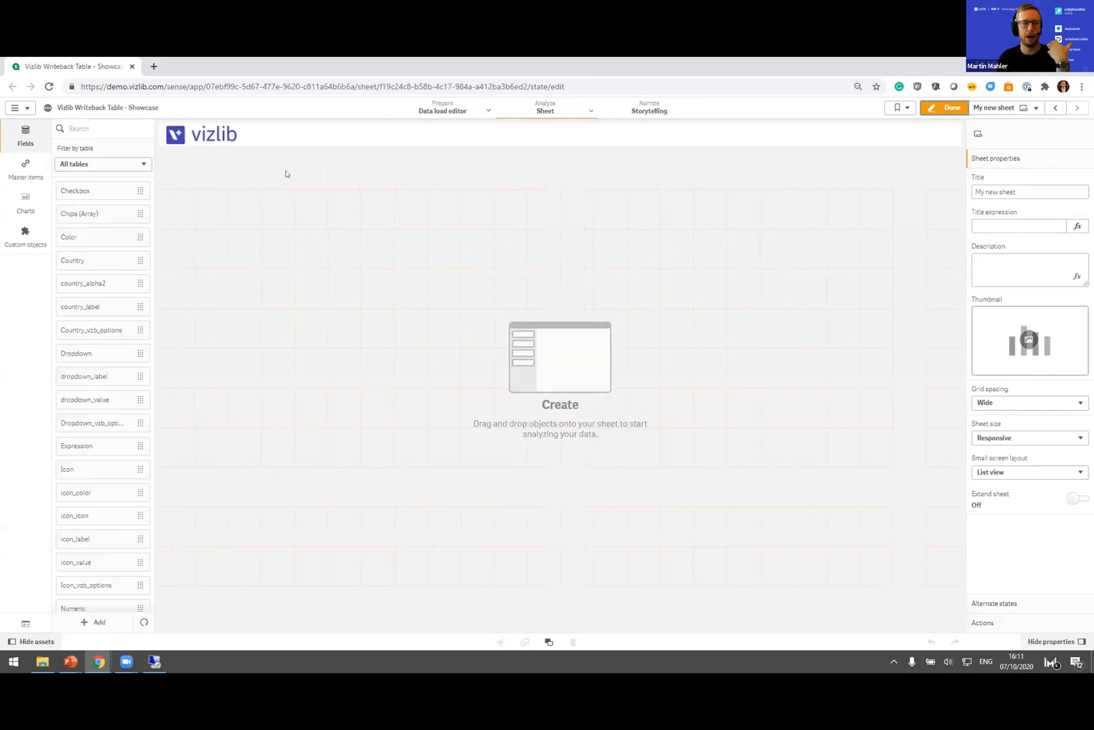
Step: Find the Vizlib Writeback Table among the Vizlib Collaboration custom objects and place it on the empty sheet
{"action": "left_click", "coordinate": [105, 127]}
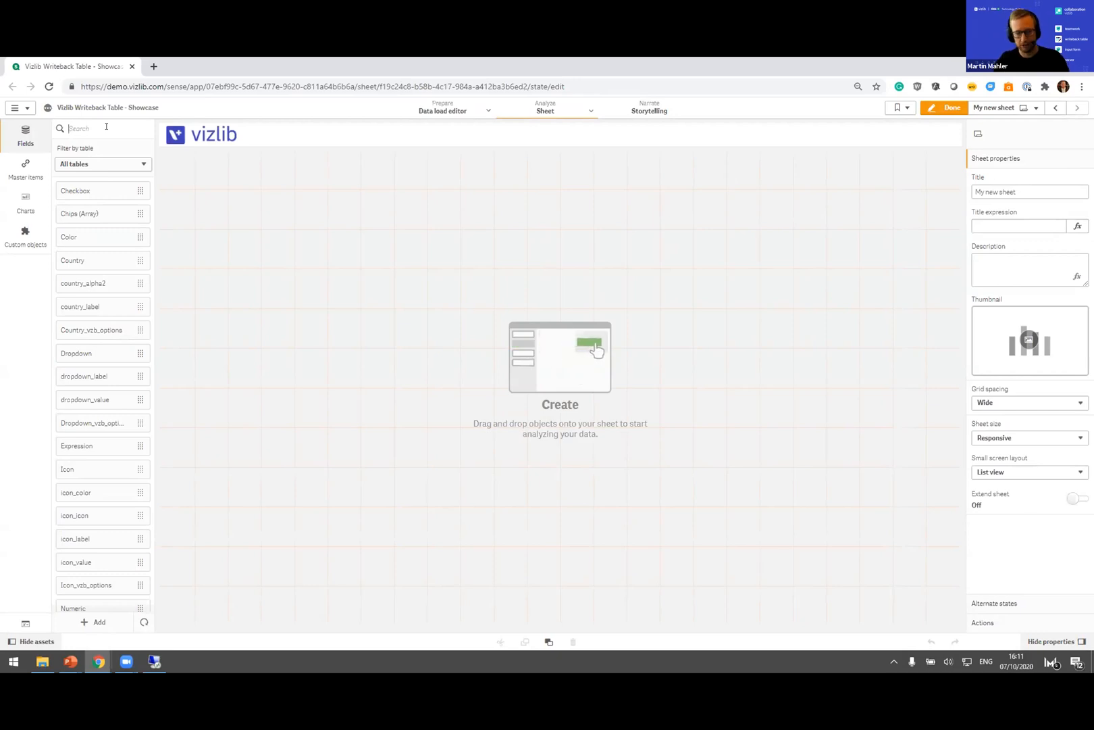
{"action": "type", "text": "Vizlib Write"}
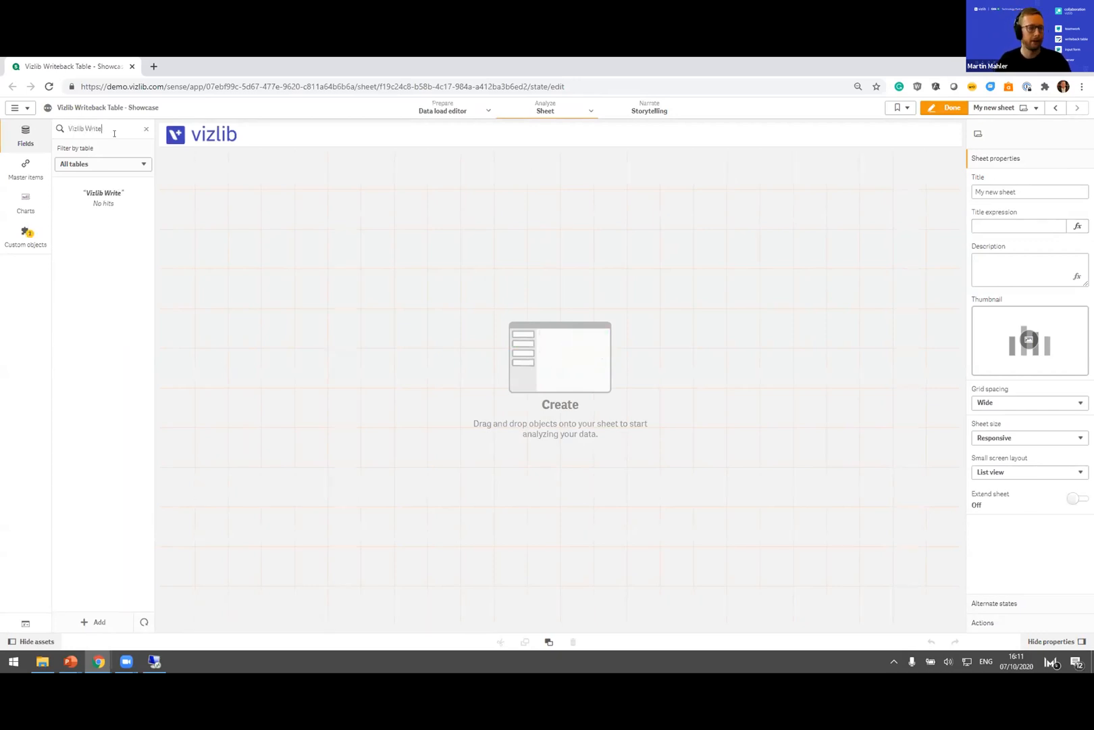
{"action": "left_click", "coordinate": [28, 238]}
{"action": "left_click", "coordinate": [94, 251]}
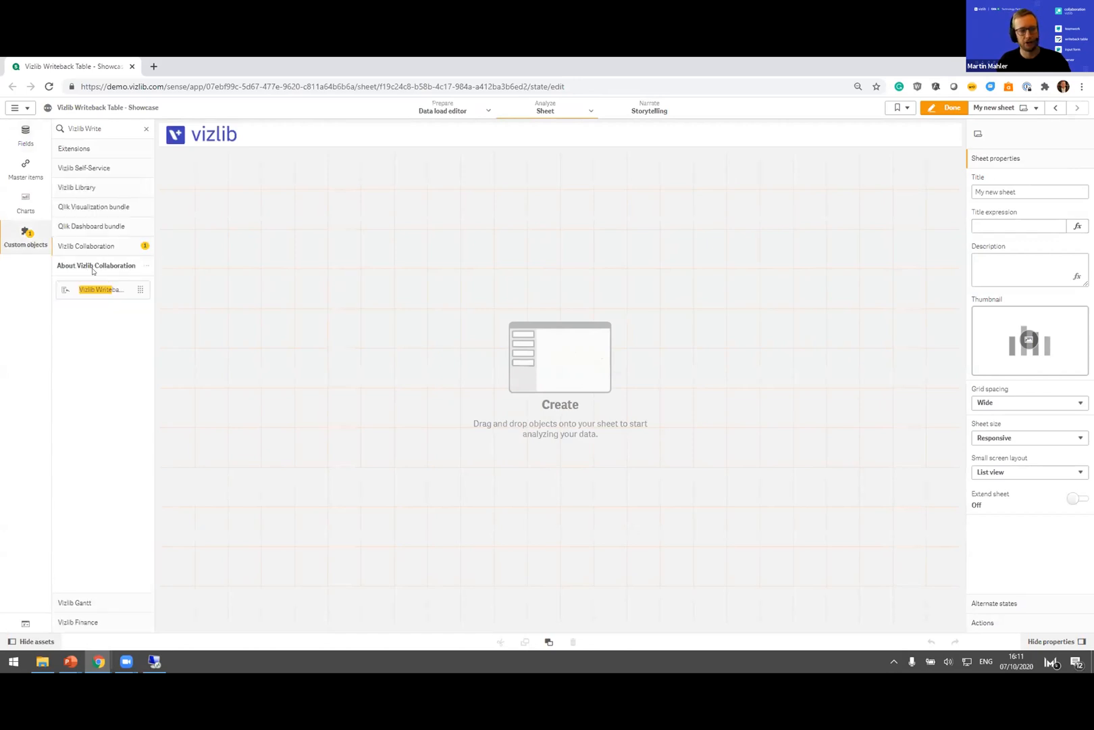
{"action": "left_click_drag", "start_coordinate": [95, 289], "coordinate": [926, 502]}
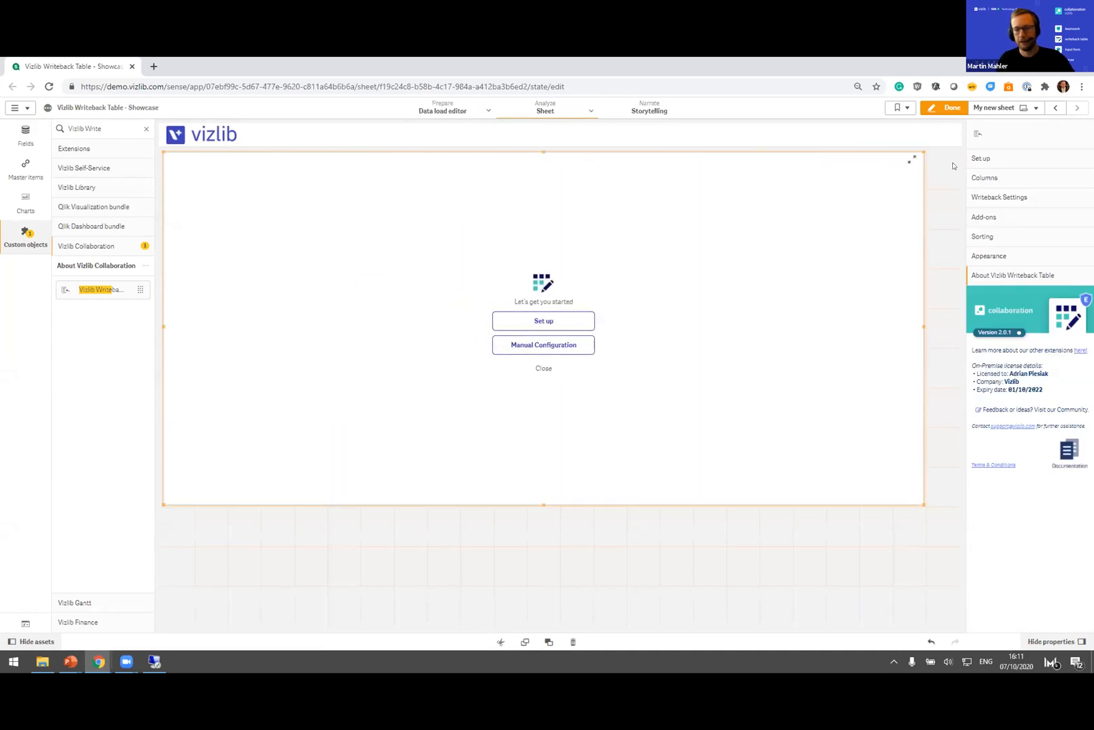
Step: Start the writeback table's guided setup and define its destination with the WritebackDemoData connection and the file name WebinarDemo
{"action": "left_click", "coordinate": [1024, 198]}
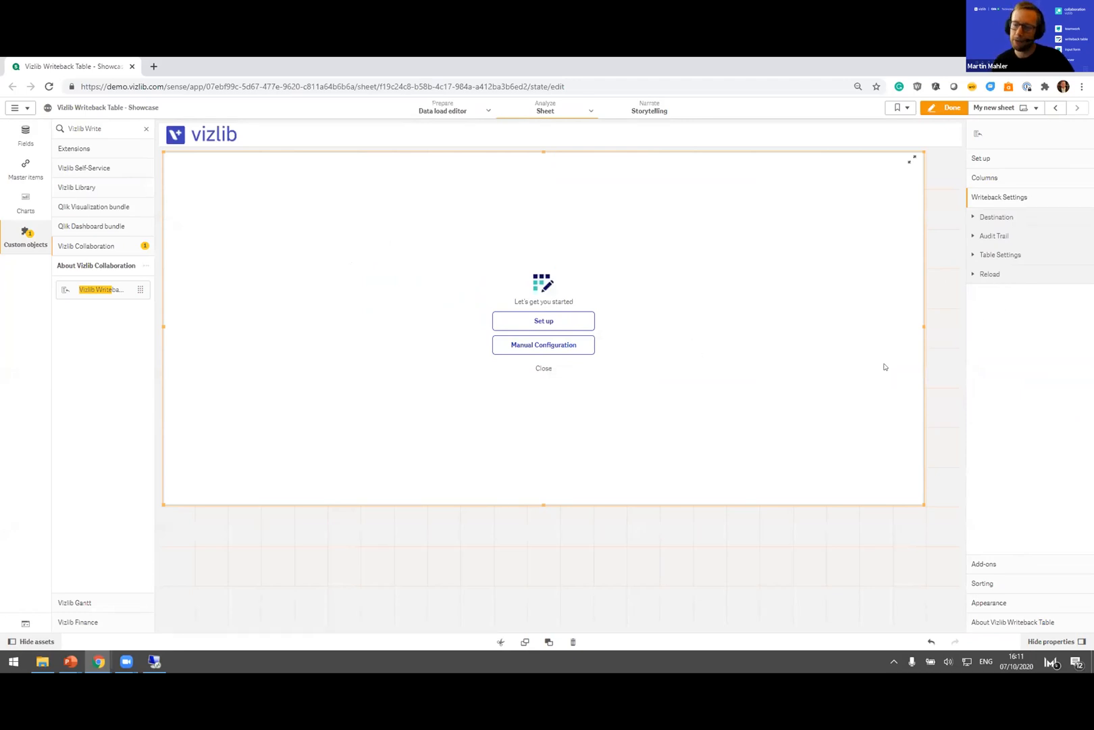
{"action": "left_click", "coordinate": [544, 322]}
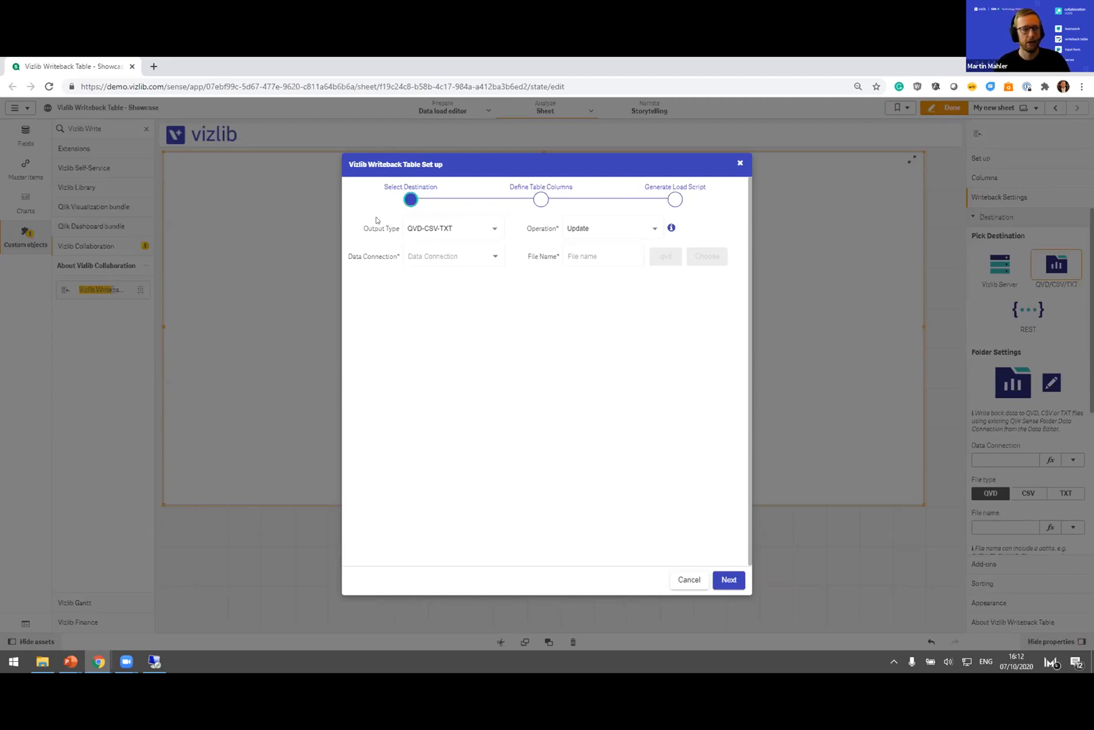
{"action": "left_click", "coordinate": [416, 257]}
{"action": "type", "text": "WRiteback"}
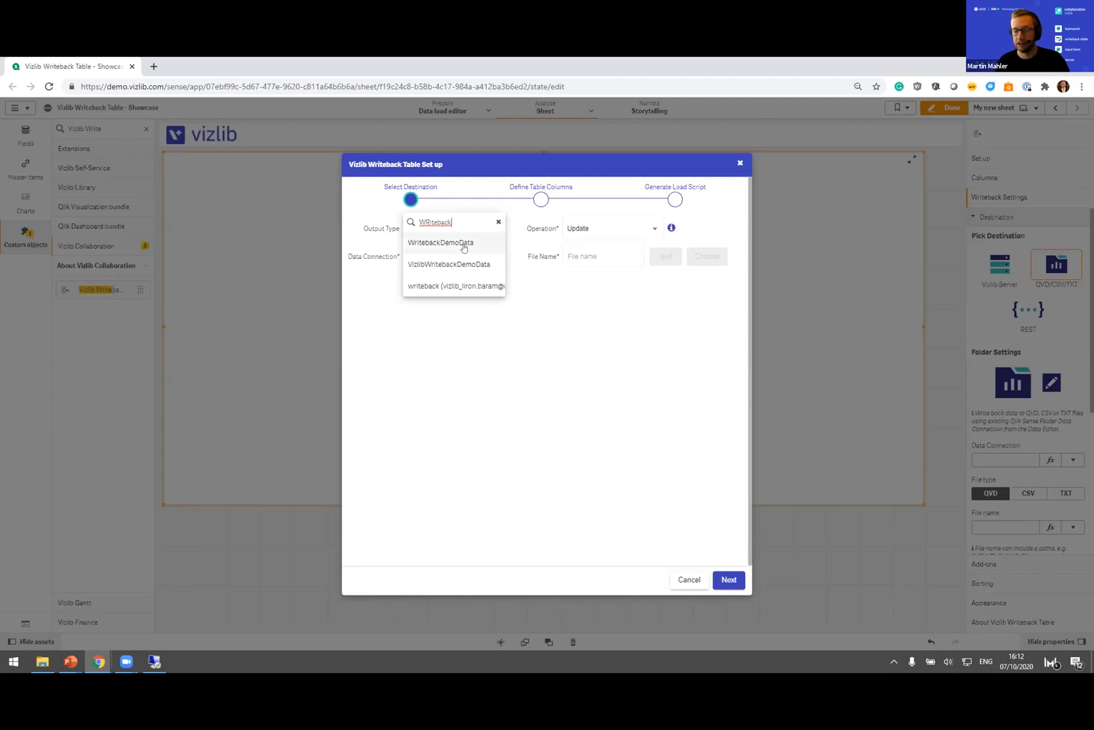
{"action": "left_click", "coordinate": [443, 242]}
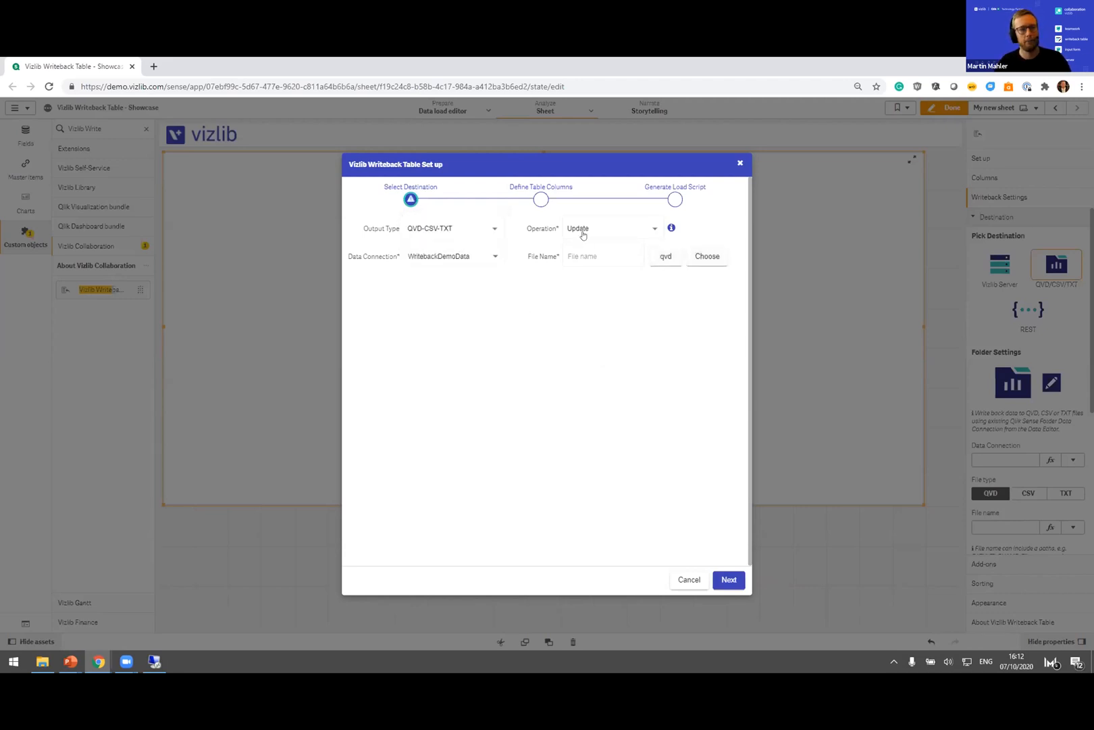
{"action": "left_click", "coordinate": [588, 256]}
{"action": "type", "text": "WebinarDemo"}
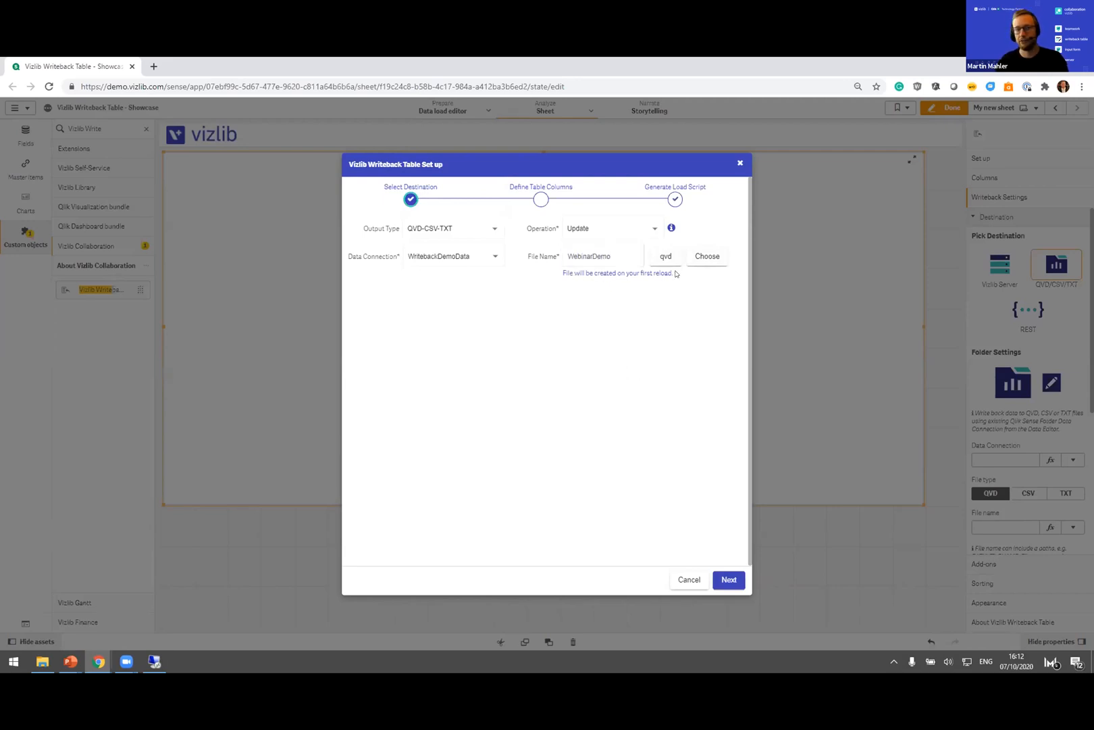
{"action": "left_click", "coordinate": [726, 583]}
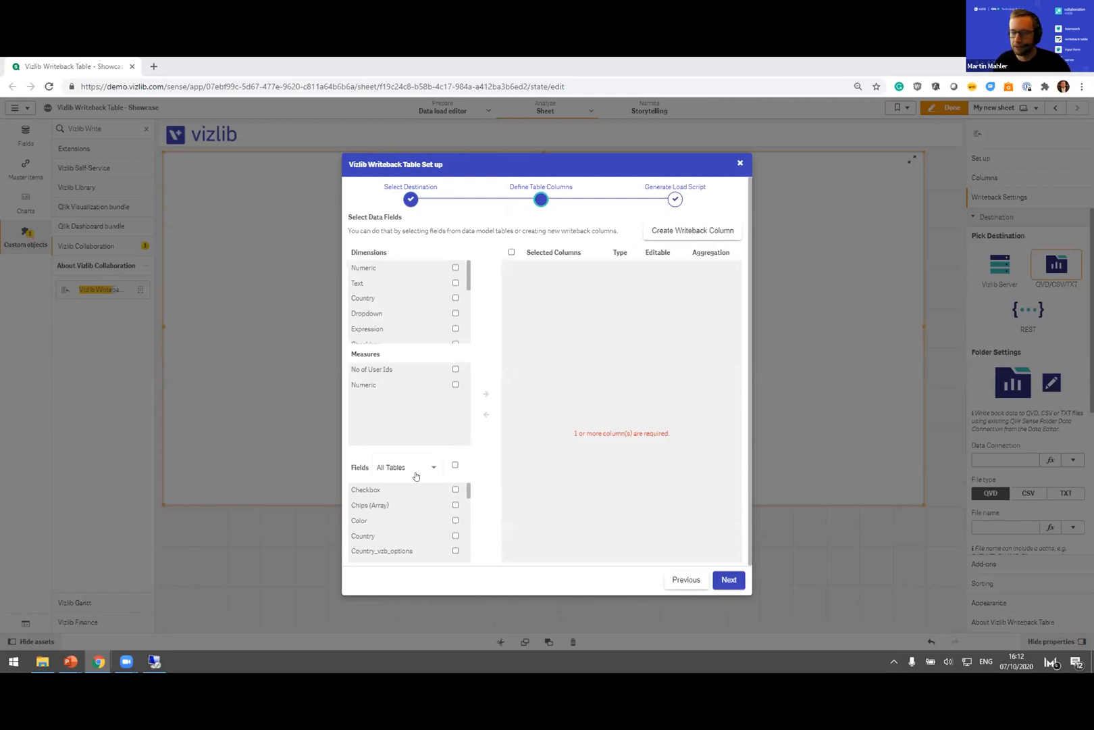
Step: Add the Country and RowNo dimensions and the Numeric measure to the writeback table's selected columns
{"action": "scroll", "coordinate": [394, 526], "scroll_direction": "down", "scroll_amount": 3}
{"action": "scroll", "coordinate": [395, 526], "scroll_direction": "up", "scroll_amount": 3}
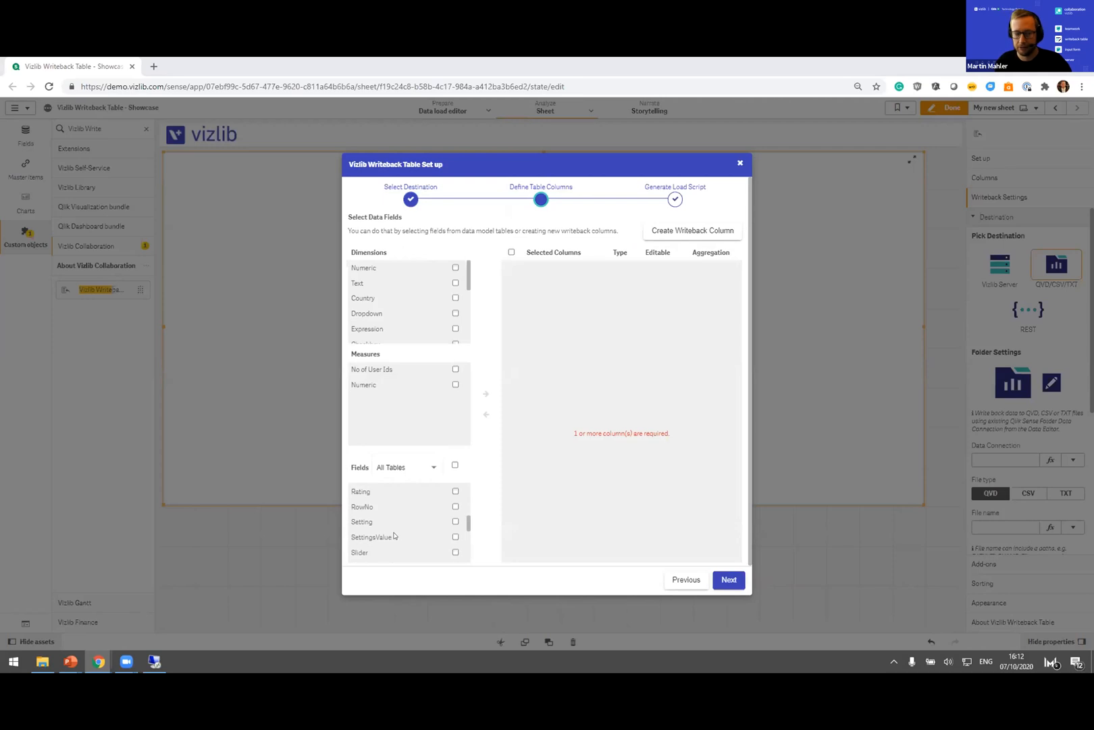
{"action": "left_click", "coordinate": [456, 298]}
{"action": "scroll", "coordinate": [449, 328], "scroll_direction": "down", "scroll_amount": 3}
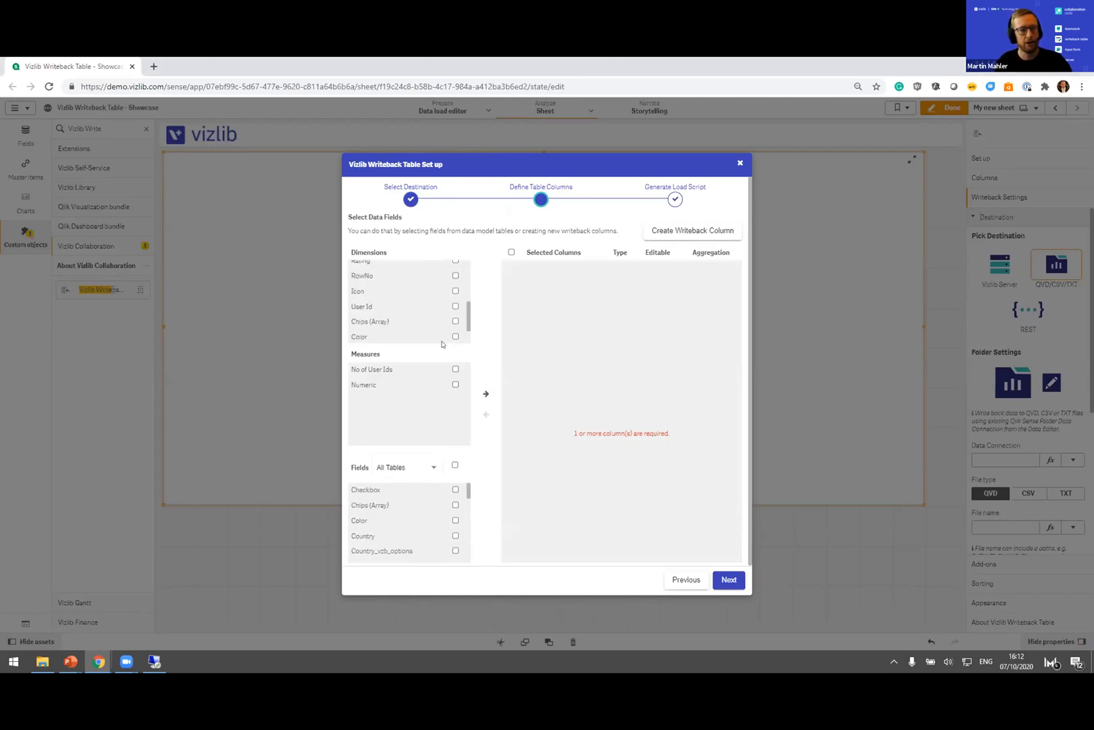
{"action": "scroll", "coordinate": [449, 324], "scroll_direction": "down", "scroll_amount": 2}
{"action": "scroll", "coordinate": [446, 324], "scroll_direction": "up", "scroll_amount": 3}
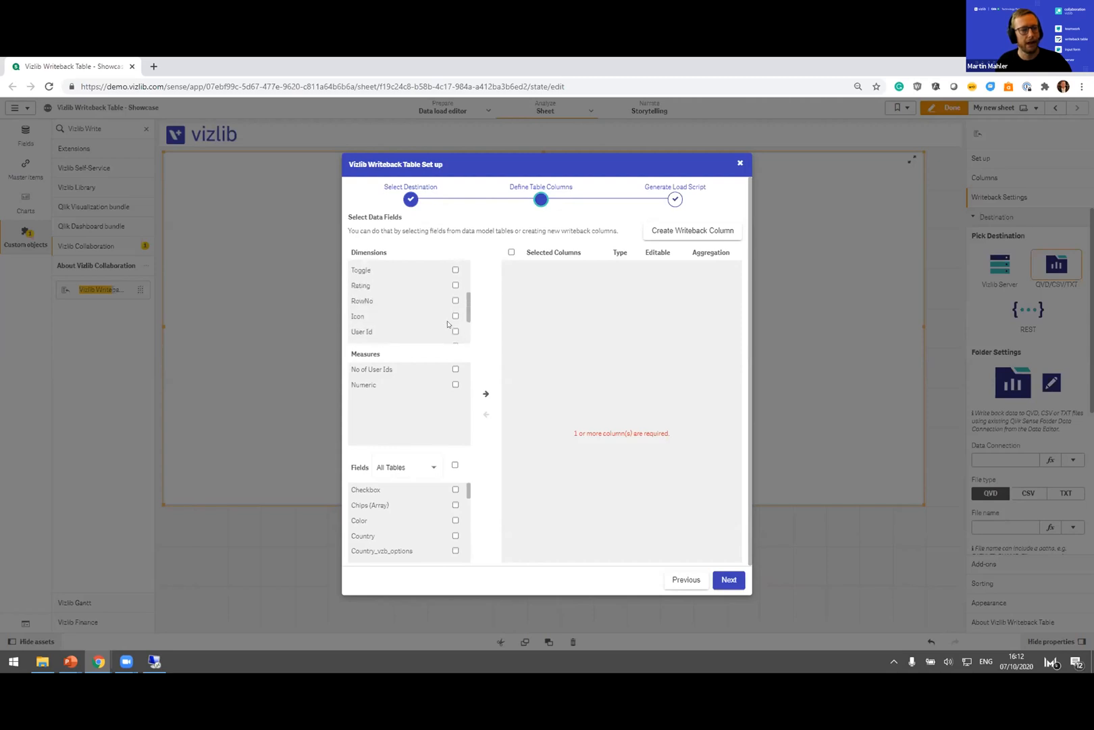
{"action": "left_click", "coordinate": [456, 300]}
{"action": "left_click", "coordinate": [486, 393]}
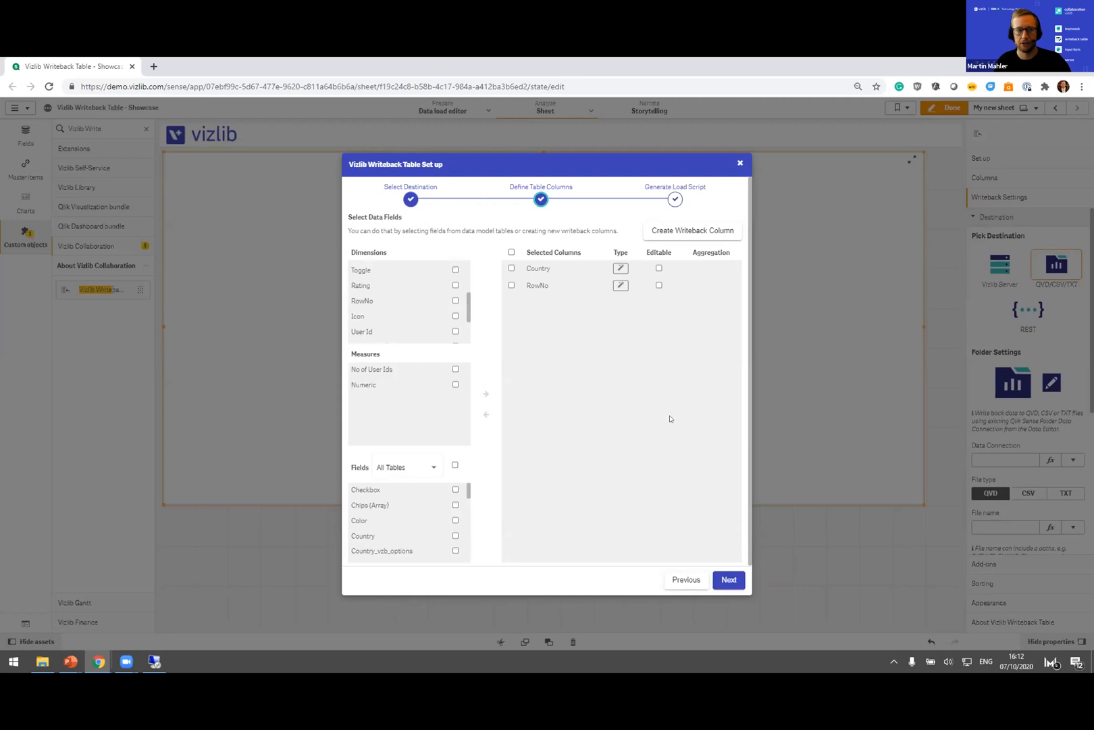
{"action": "left_click", "coordinate": [455, 384]}
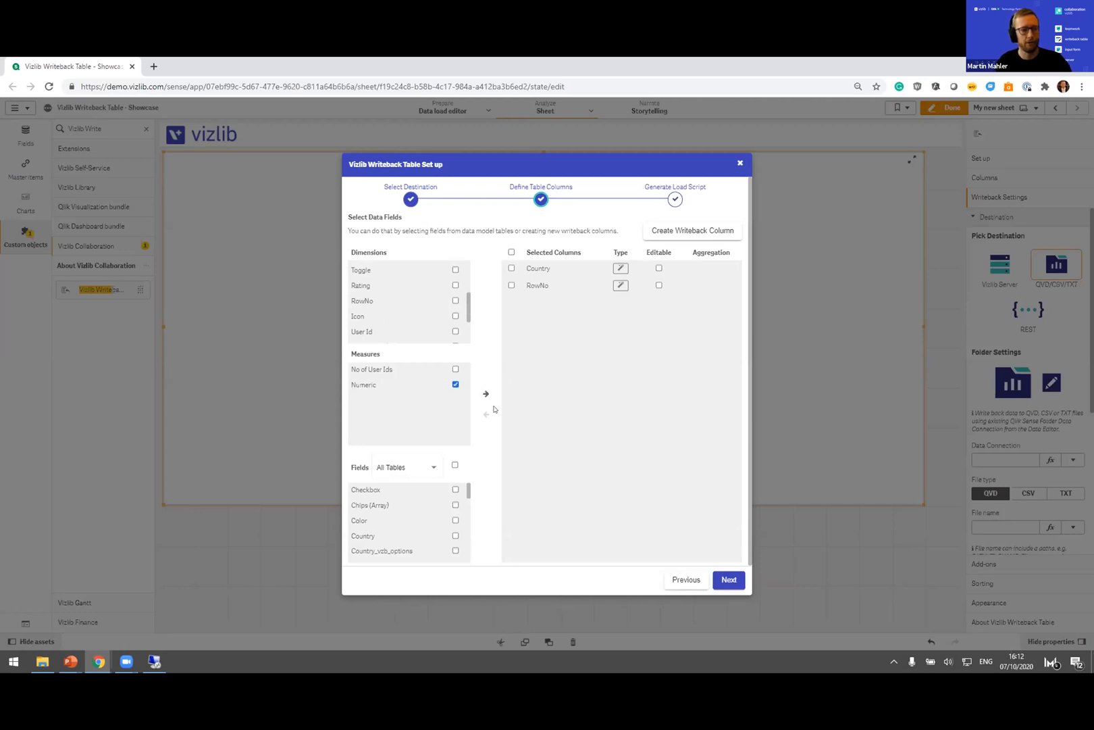
{"action": "left_click", "coordinate": [486, 394]}
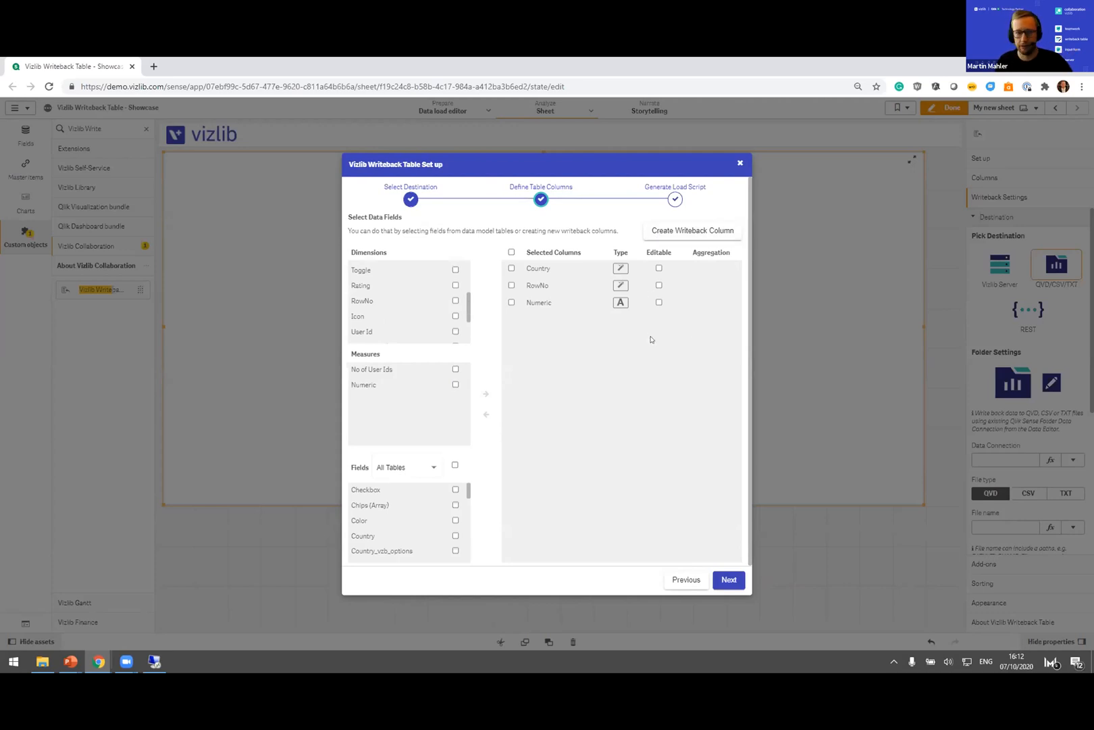
Step: Create an editable Text/Text Area writeback column named Commentary
{"action": "left_click", "coordinate": [702, 233]}
{"action": "left_click", "coordinate": [670, 289]}
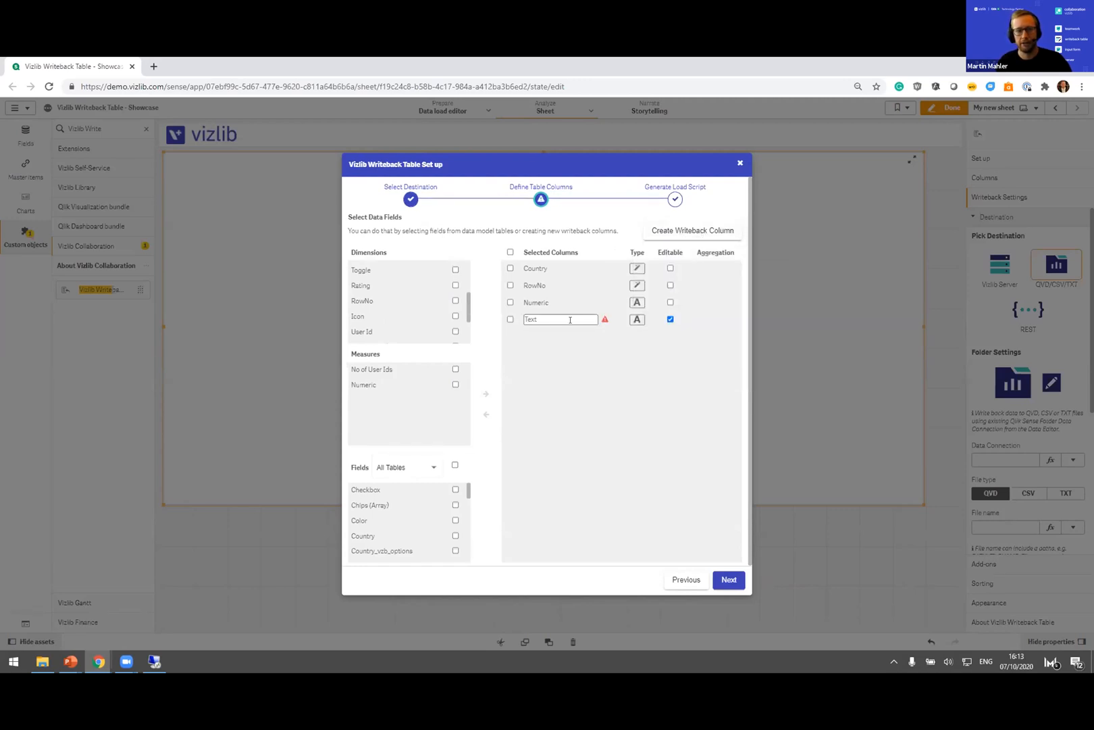
{"action": "key", "text": "ctrl+a"}
{"action": "type", "text": "Commentary"}
{"action": "left_click", "coordinate": [606, 416]}
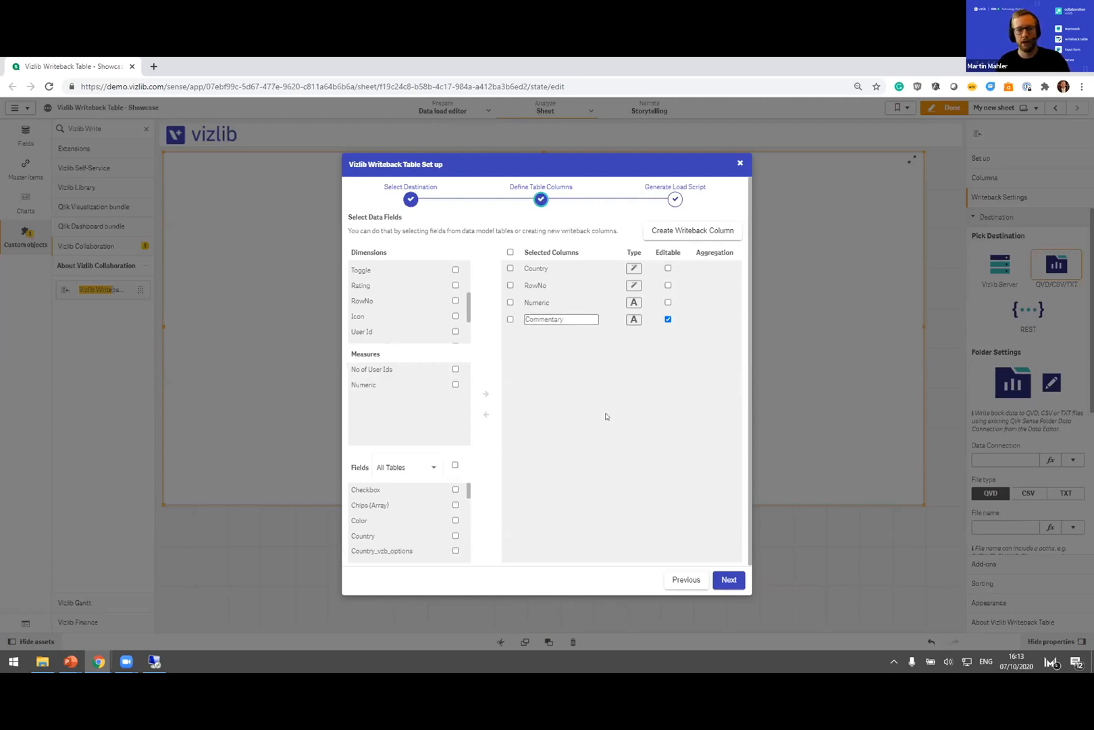
Step: Create an editable Rating writeback column named Score
{"action": "left_click", "coordinate": [691, 233]}
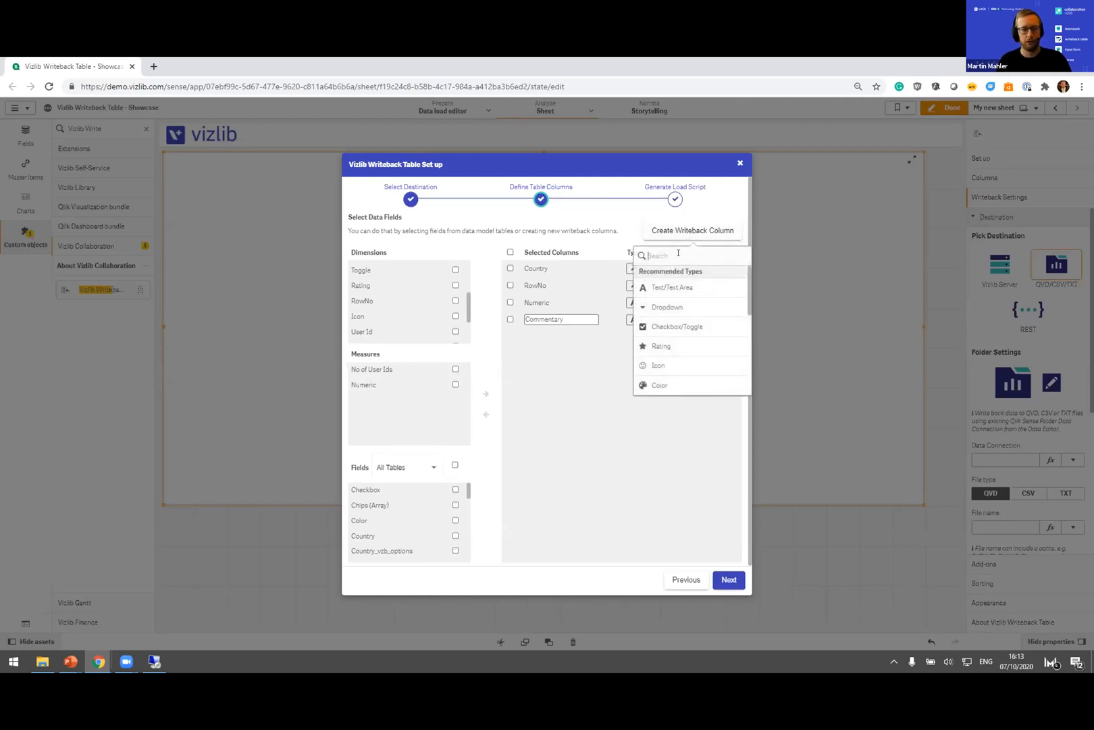
{"action": "left_click", "coordinate": [648, 346]}
{"action": "double_click", "coordinate": [546, 333]}
{"action": "type", "text": "Score"}
{"action": "left_click", "coordinate": [552, 448]}
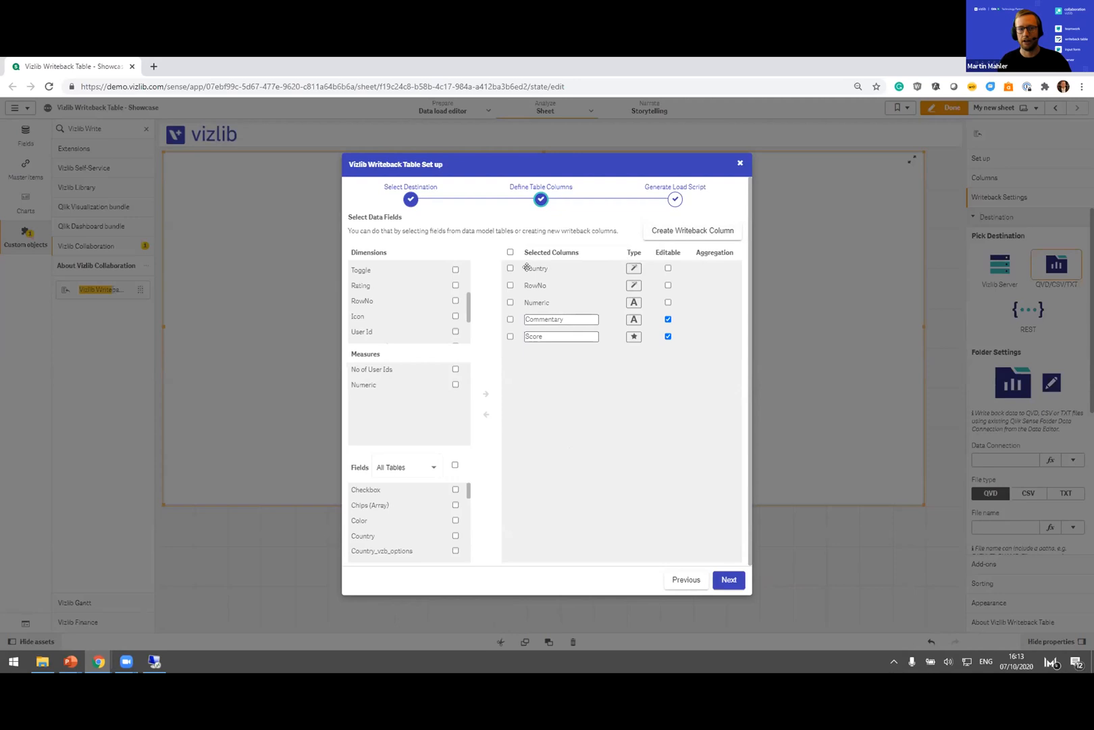
Step: Generate the WebinarDemo load script, inject it into the app's load script, and save the table setup
{"action": "left_click", "coordinate": [729, 579]}
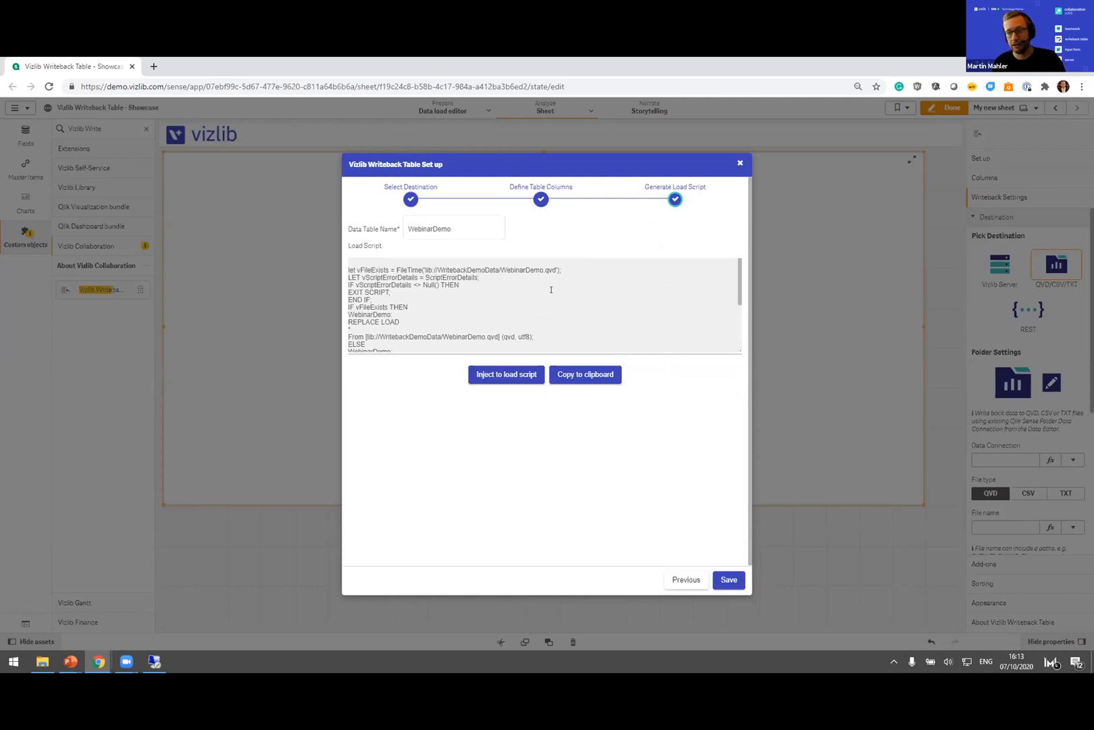
{"action": "left_click_drag", "start_coordinate": [497, 266], "coordinate": [553, 266]}
{"action": "left_click", "coordinate": [570, 299]}
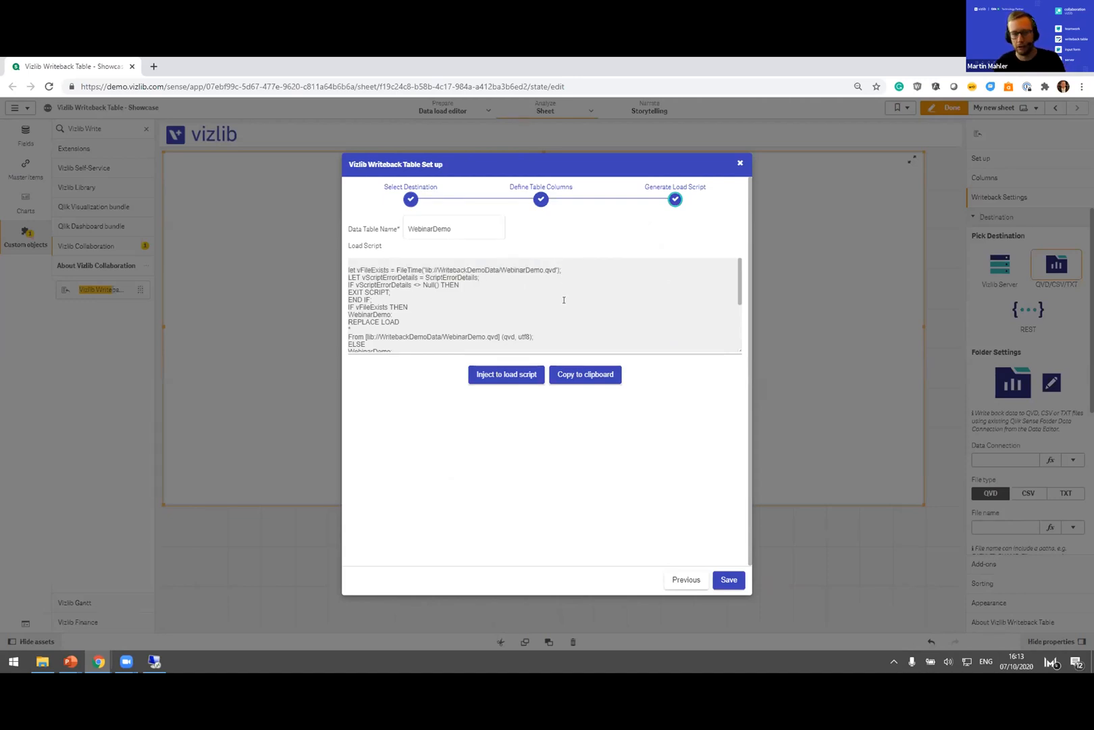
{"action": "left_click", "coordinate": [481, 376]}
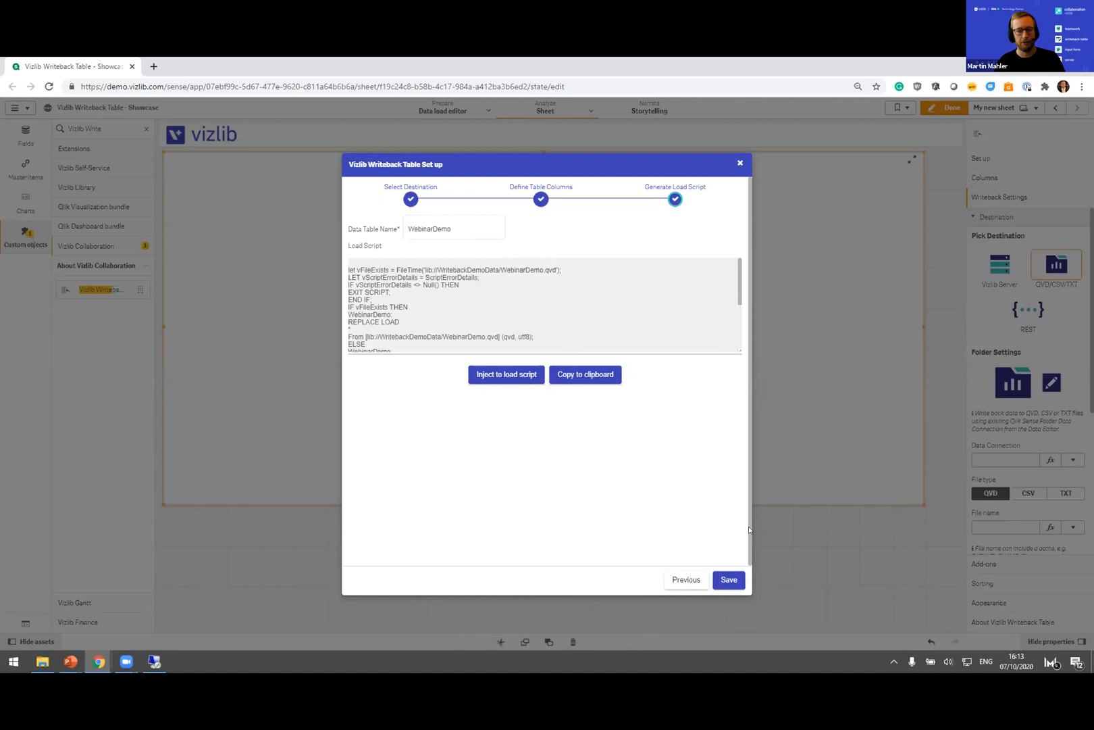
{"action": "left_click", "coordinate": [729, 579]}
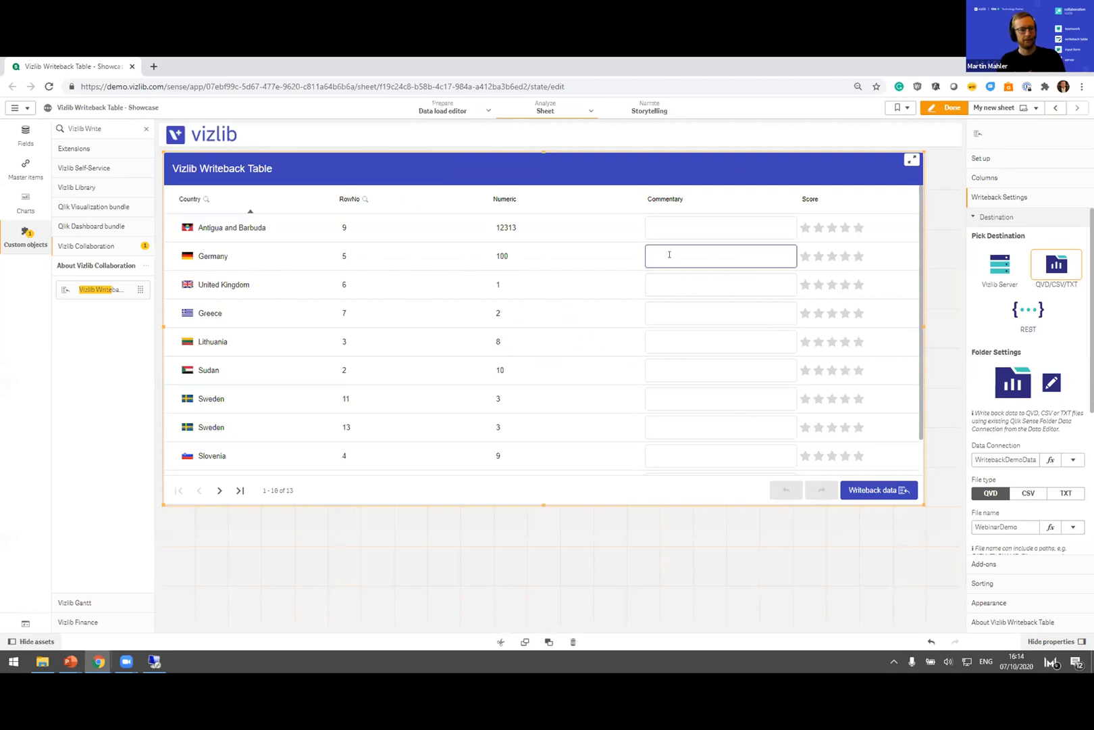
Step: Enter a Commentary for the Germany row saying that it is the presenter's home country
{"action": "type", "text": "This is maMartin's homecoutnry!"}
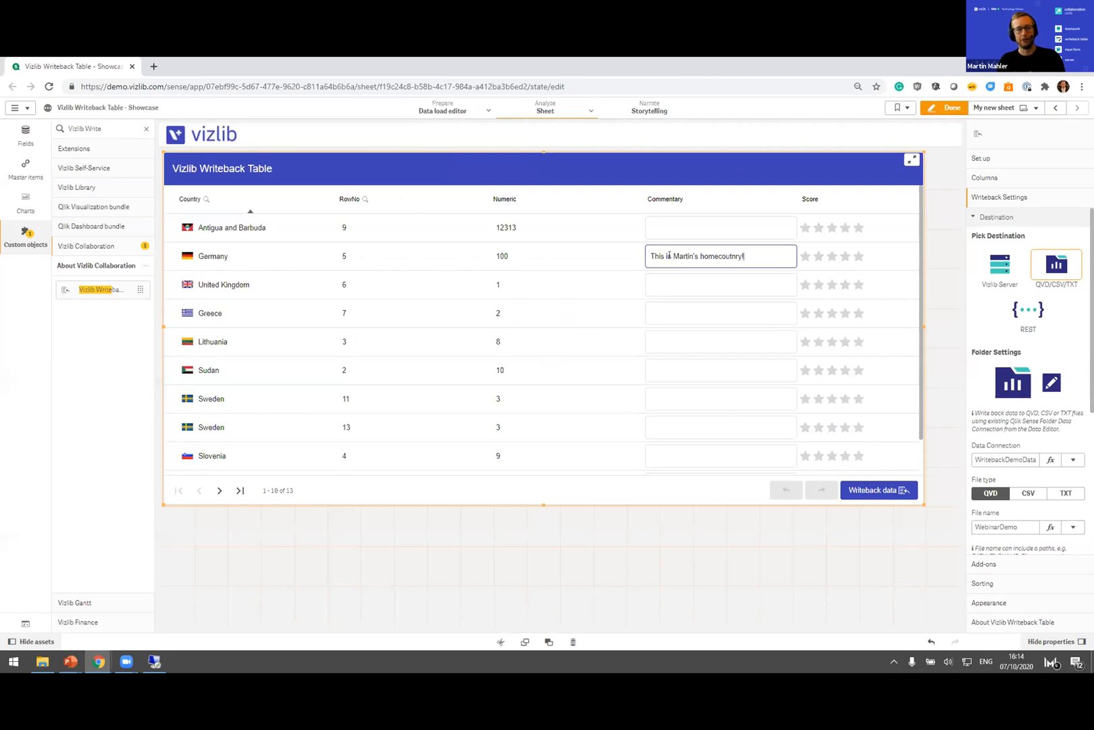
{"action": "key", "text": "BackSpace"}
{"action": "key", "text": "BackSpace"}
{"action": "key", "text": "BackSpace"}
{"action": "key", "text": "BackSpace"}
{"action": "key", "text": "BackSpace"}
{"action": "type", "text": "ntry!"}
{"action": "key", "text": "Return"}
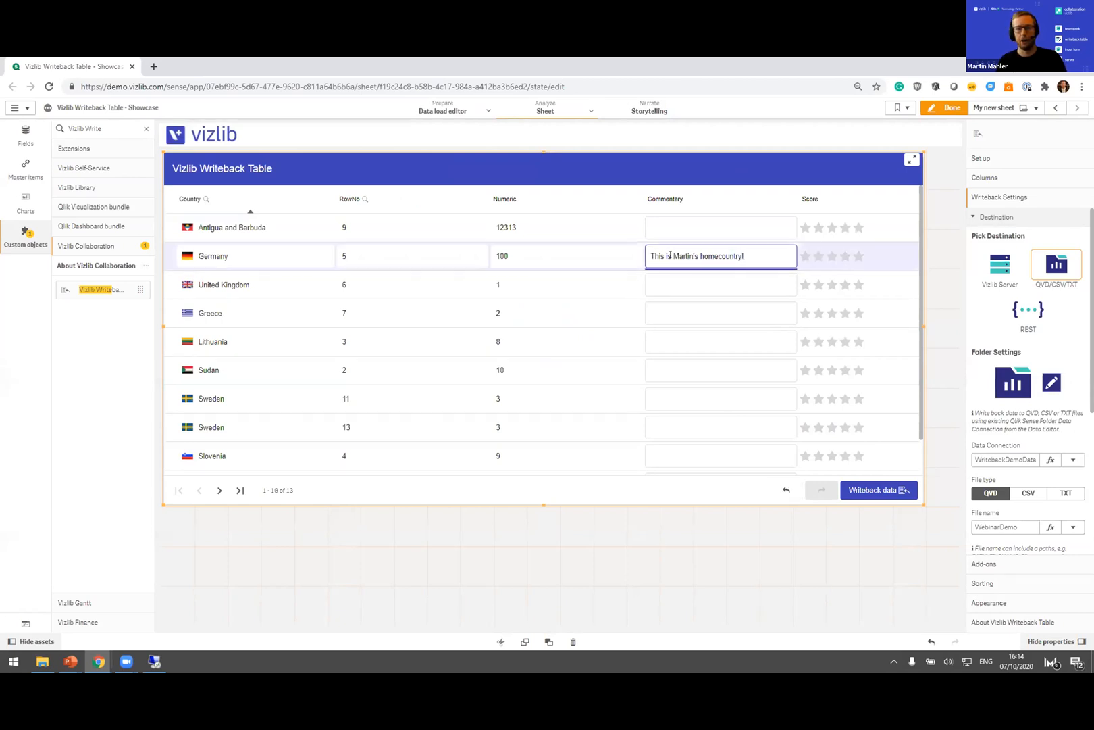
Step: Give the Germany row a five-star Score and write the data back, agreeing to create WebinarDemo.qvd
{"action": "left_click", "coordinate": [858, 256]}
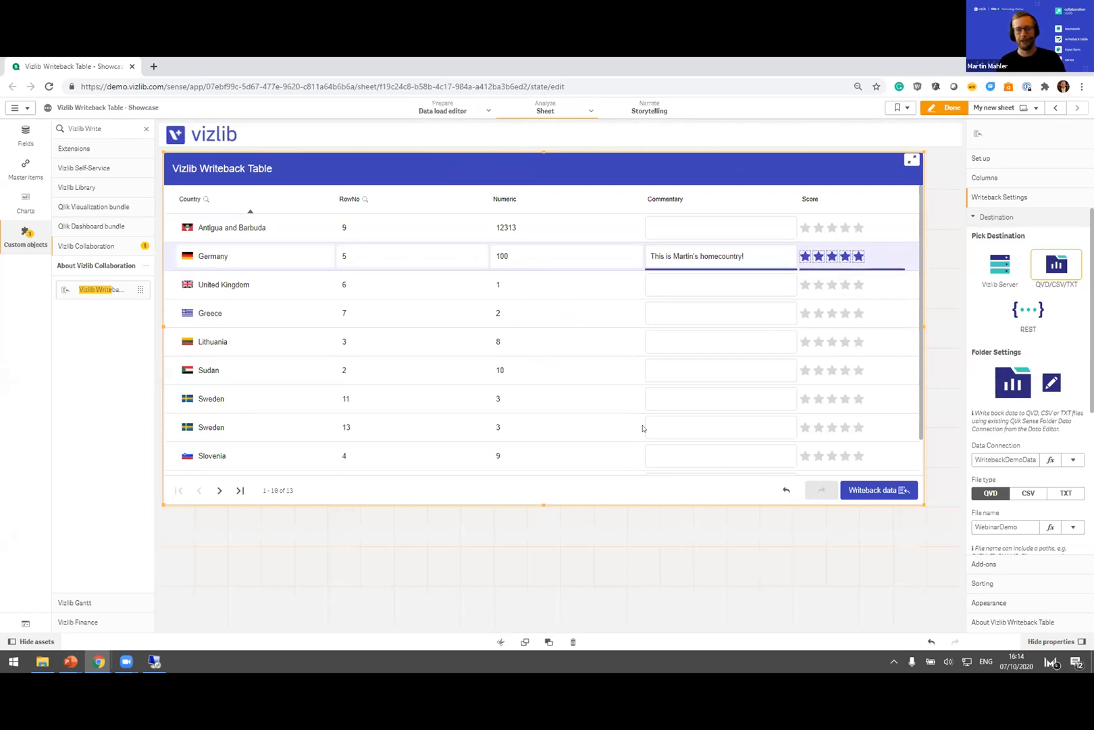
{"action": "left_click", "coordinate": [880, 492]}
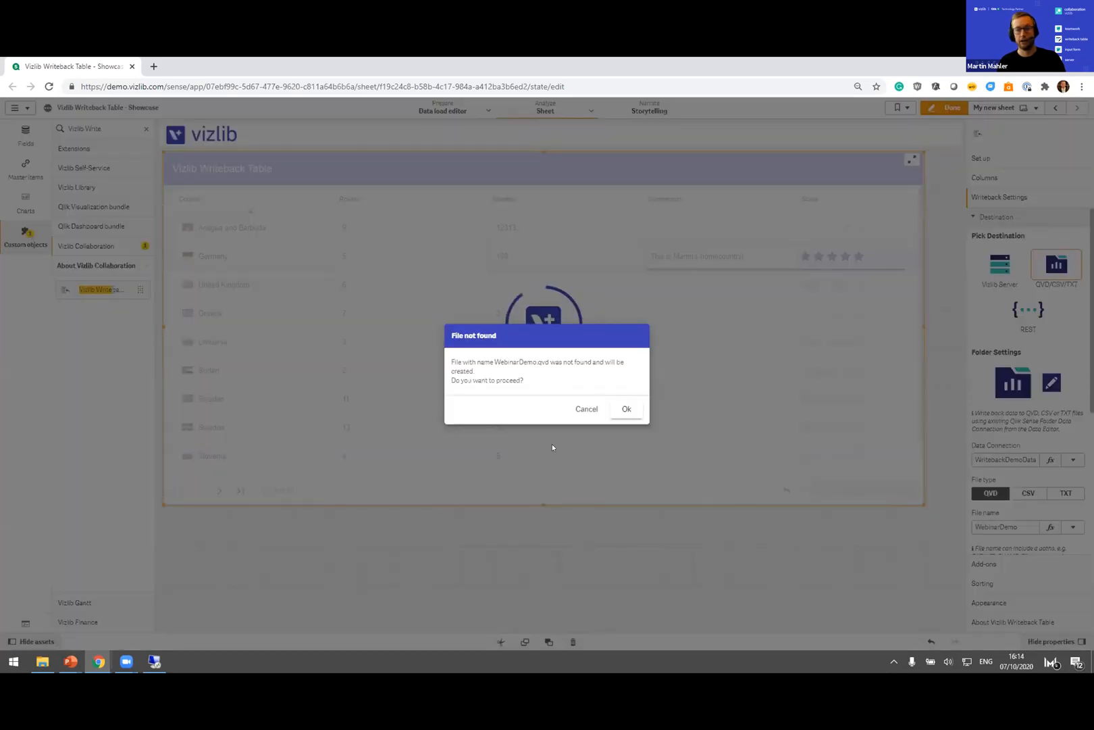
{"action": "left_click", "coordinate": [629, 409]}
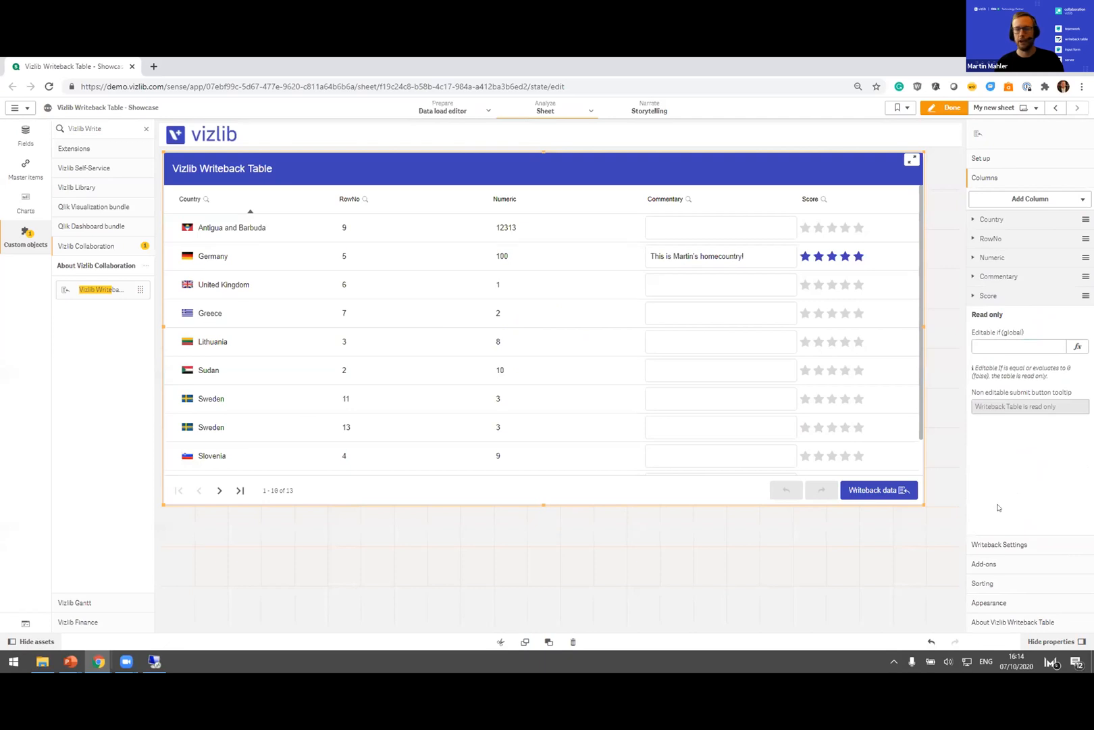
Step: Shorten the writeback table and place a Vizlib Table from the Vizlib Library objects beneath it
{"action": "left_click_drag", "start_coordinate": [923, 505], "coordinate": [924, 466]}
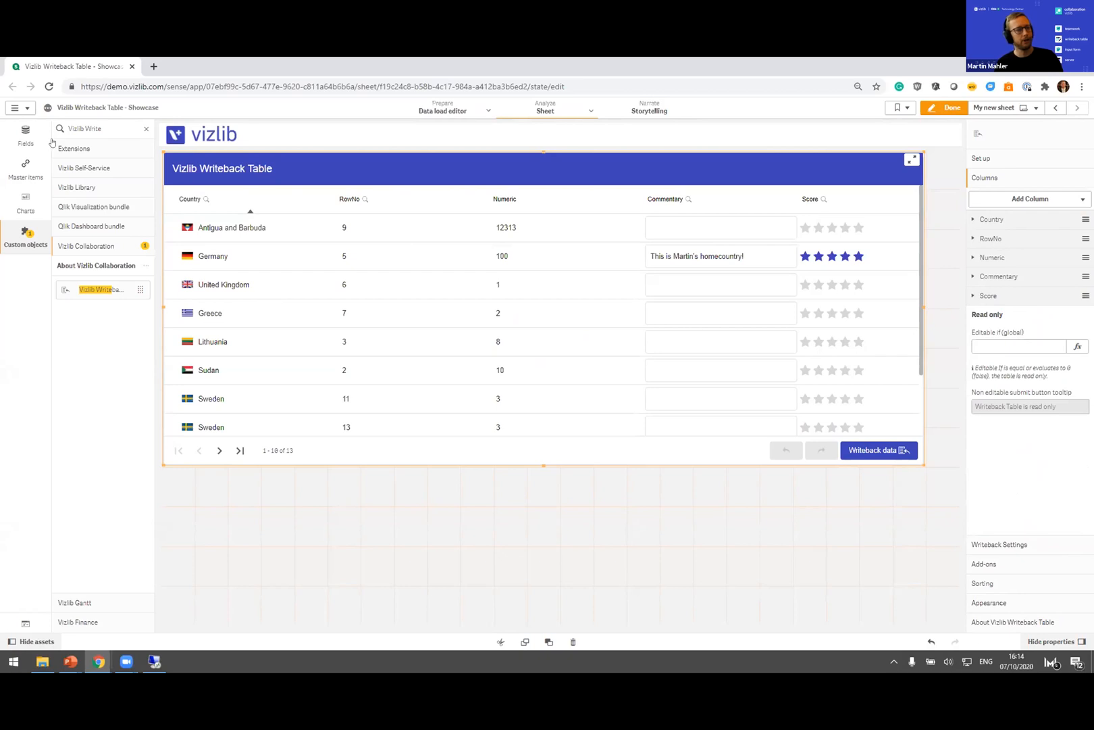
{"action": "triple_click", "coordinate": [91, 127]}
{"action": "type", "text": "Table"}
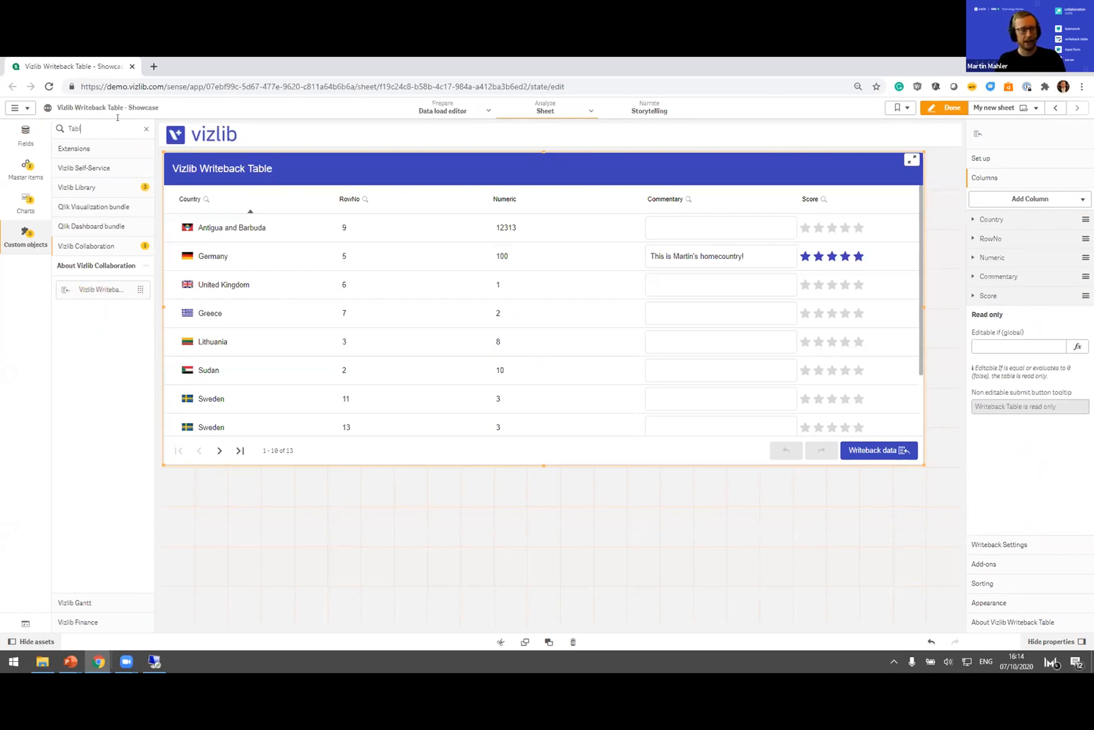
{"action": "left_click", "coordinate": [81, 187]}
{"action": "left_click_drag", "start_coordinate": [86, 254], "coordinate": [361, 537]}
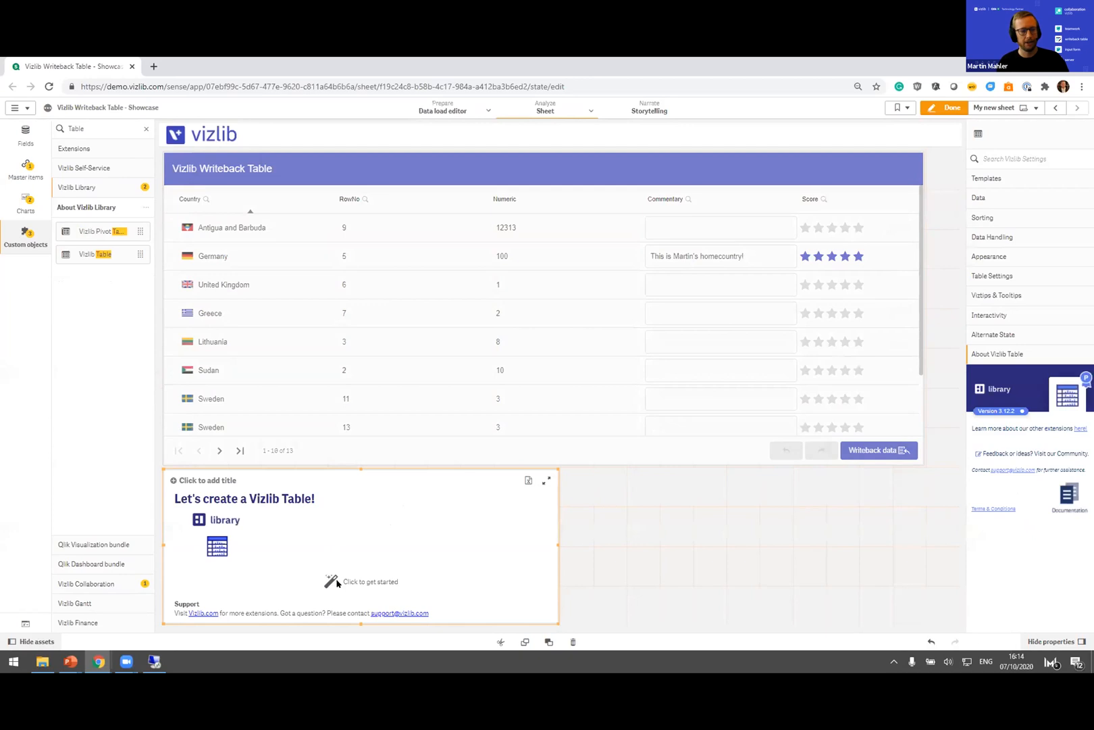
Step: Create the Vizlib Table with the Country, RowNo, Commentary and Score columns, and widen it on the sheet
{"action": "left_click", "coordinate": [337, 582]}
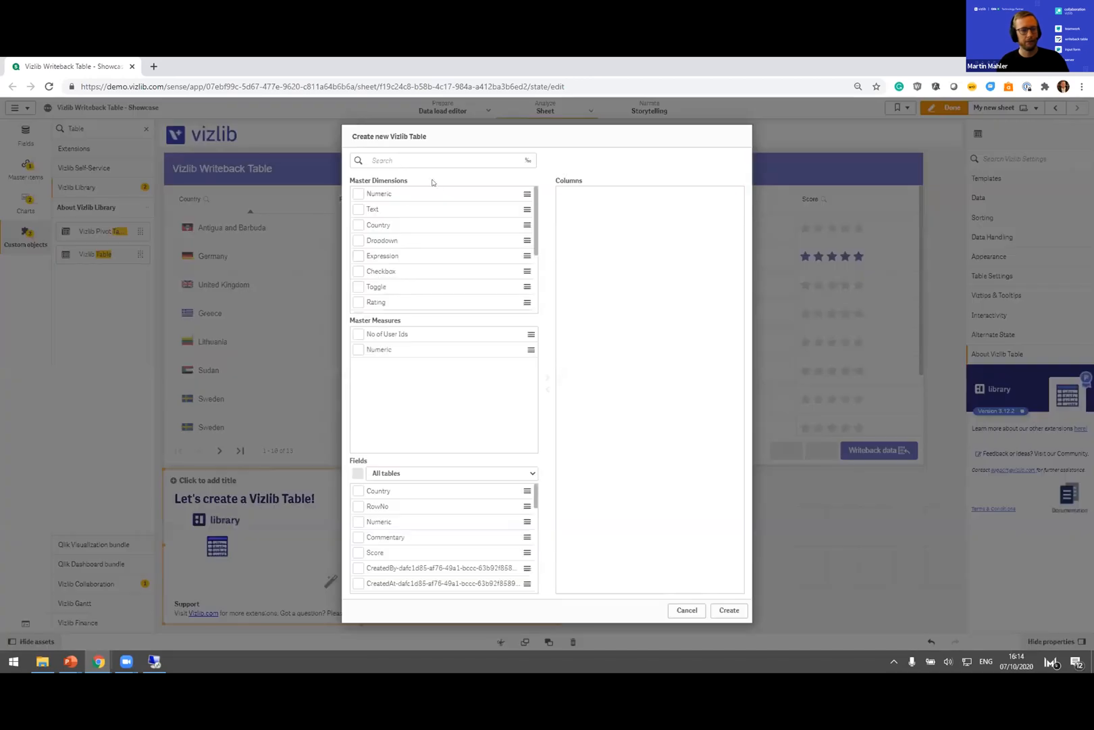
{"action": "scroll", "coordinate": [357, 233], "scroll_direction": "down", "scroll_amount": 3}
{"action": "left_click", "coordinate": [358, 211]}
{"action": "left_click", "coordinate": [547, 377]}
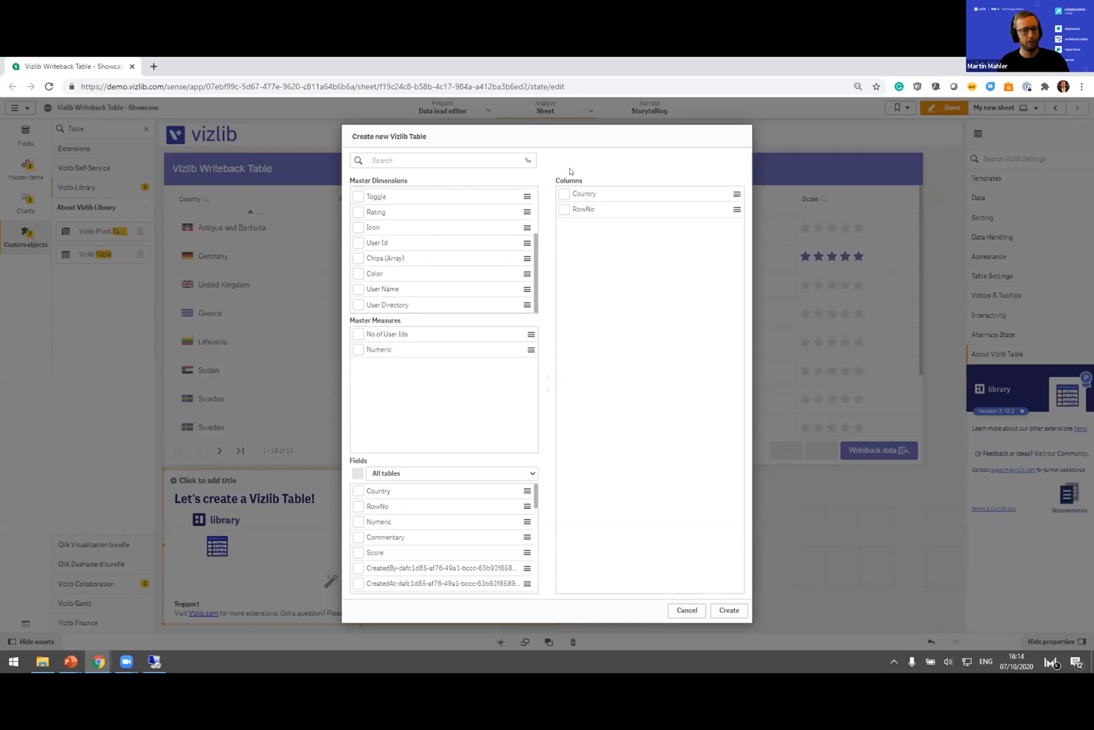
{"action": "left_click", "coordinate": [358, 537]}
{"action": "left_click", "coordinate": [358, 552]}
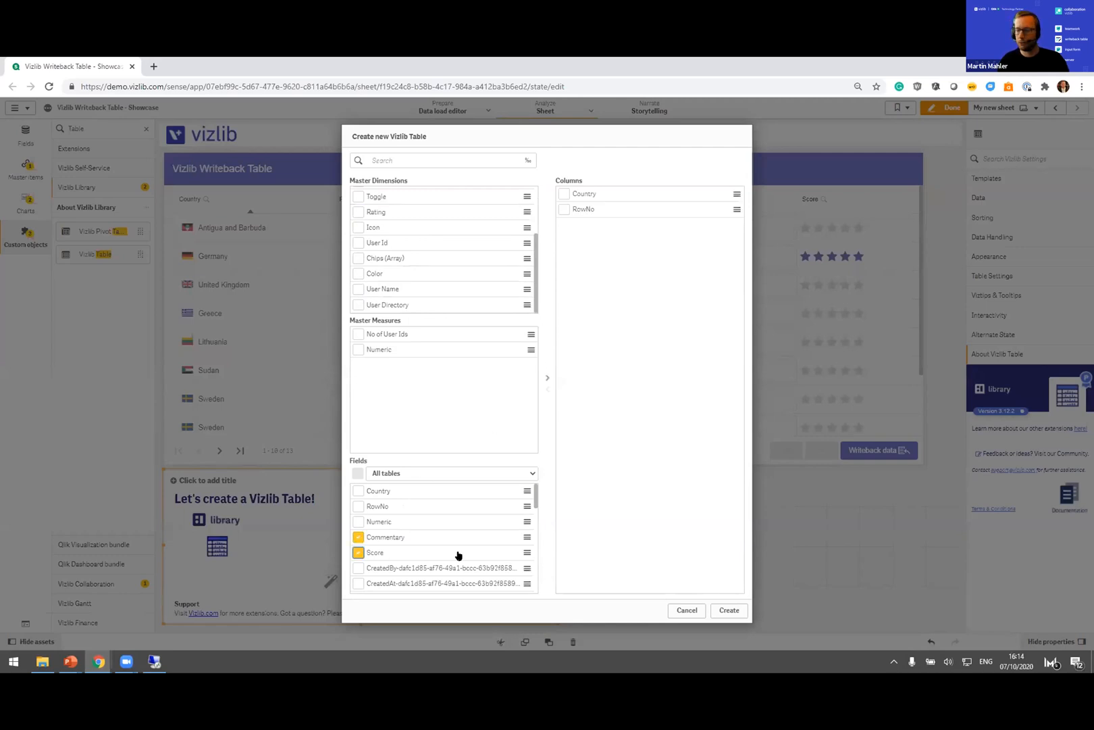
{"action": "left_click", "coordinate": [545, 380]}
{"action": "left_click", "coordinate": [729, 609]}
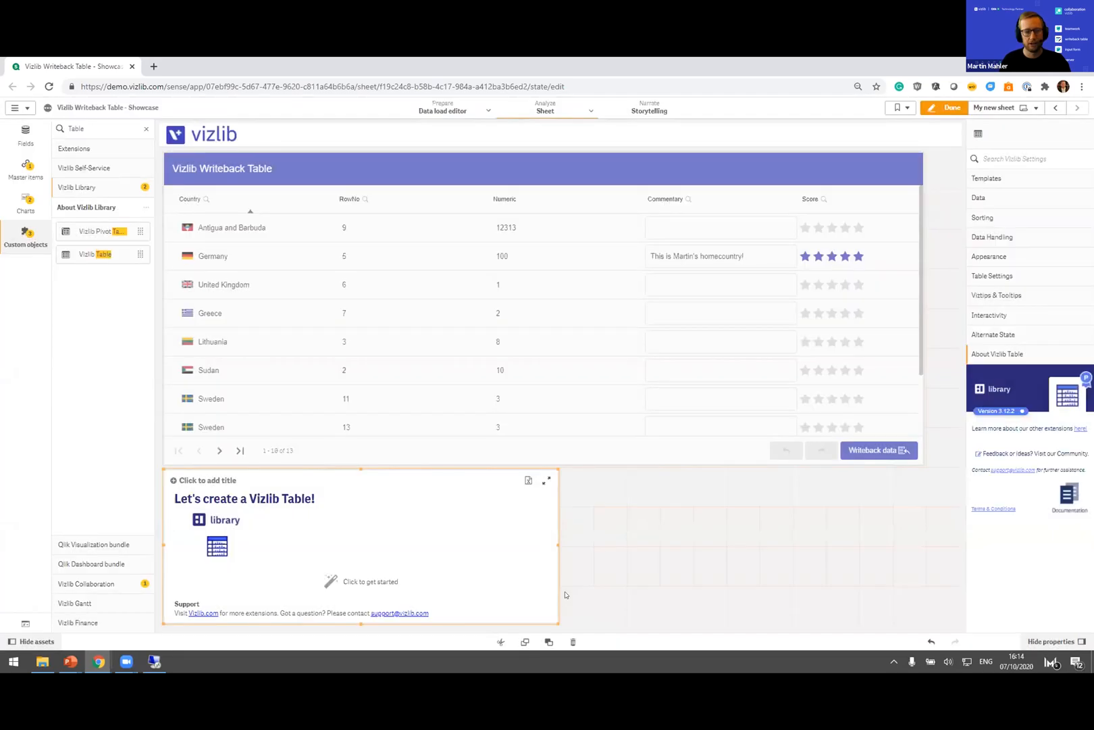
{"action": "left_click_drag", "start_coordinate": [557, 625], "coordinate": [691, 624]}
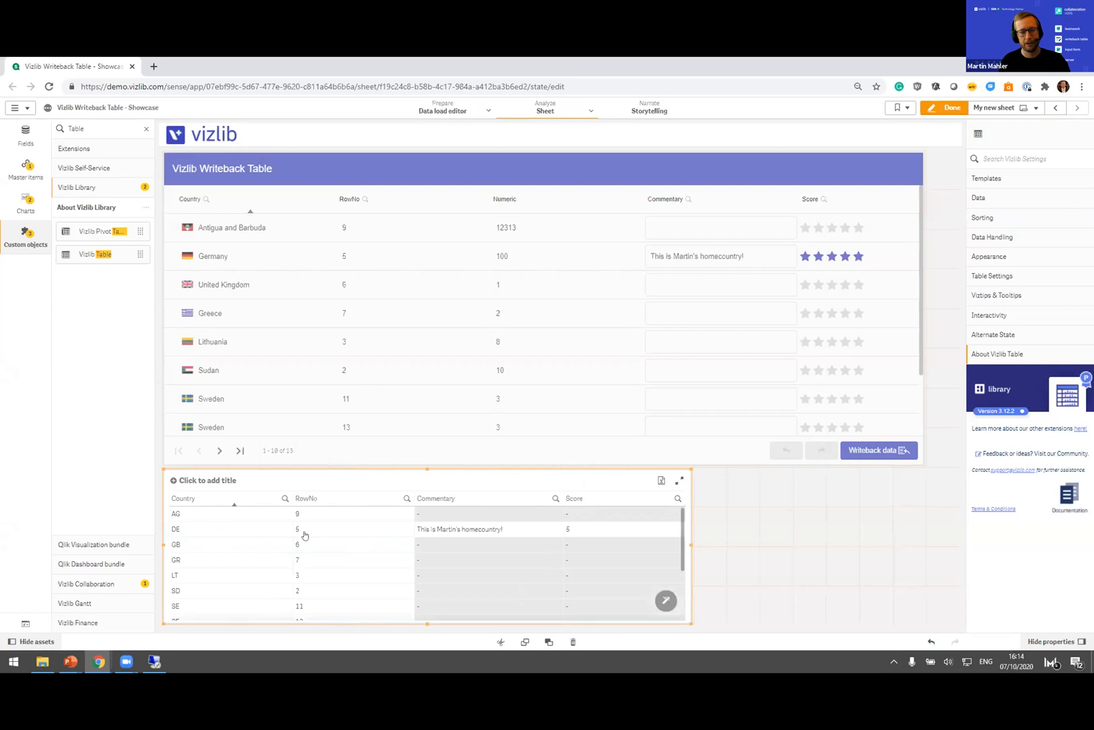
{"action": "left_click", "coordinate": [189, 535]}
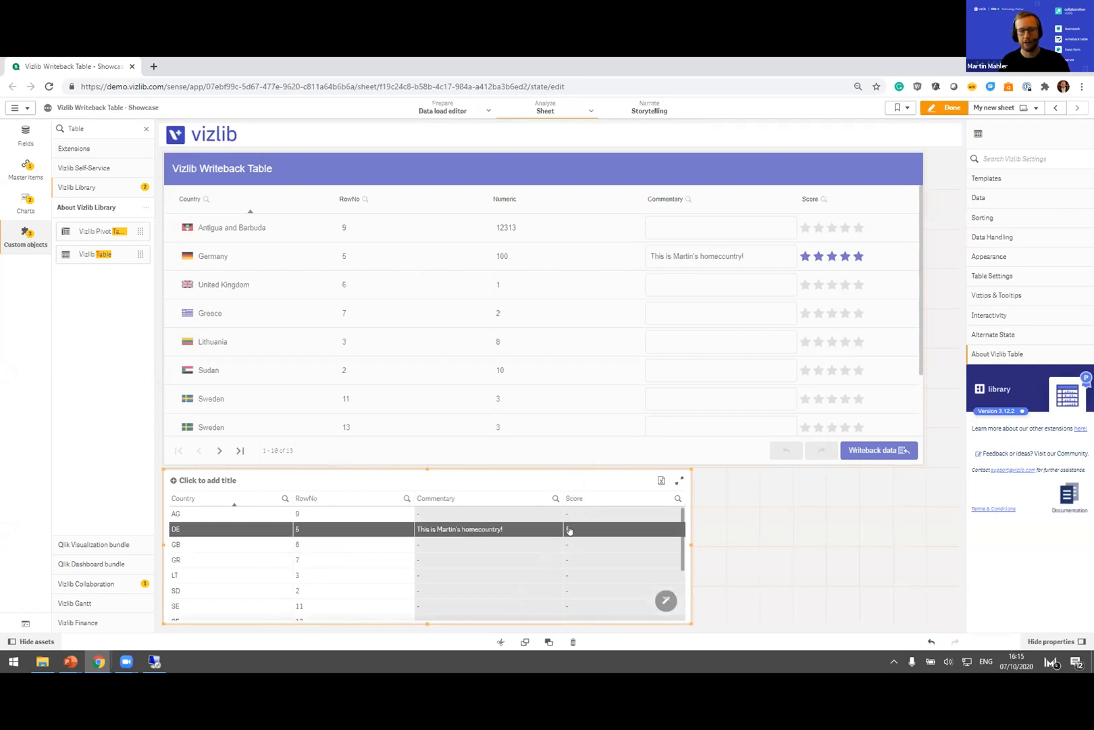
Step: Write back the Commentary "Not yet in lockdown!" and a four-star Score for the Sweden row with RowNo 11
{"action": "left_click", "coordinate": [694, 337]}
{"action": "scroll", "coordinate": [692, 325], "scroll_direction": "down", "scroll_amount": 2}
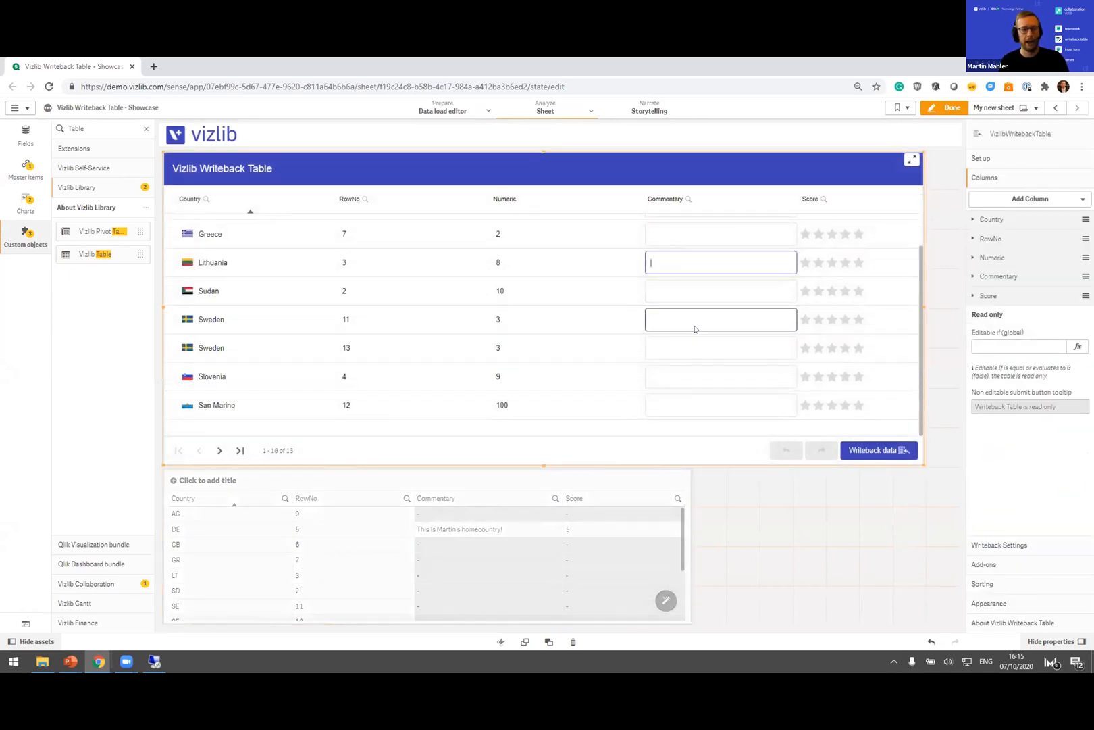
{"action": "left_click", "coordinate": [689, 312]}
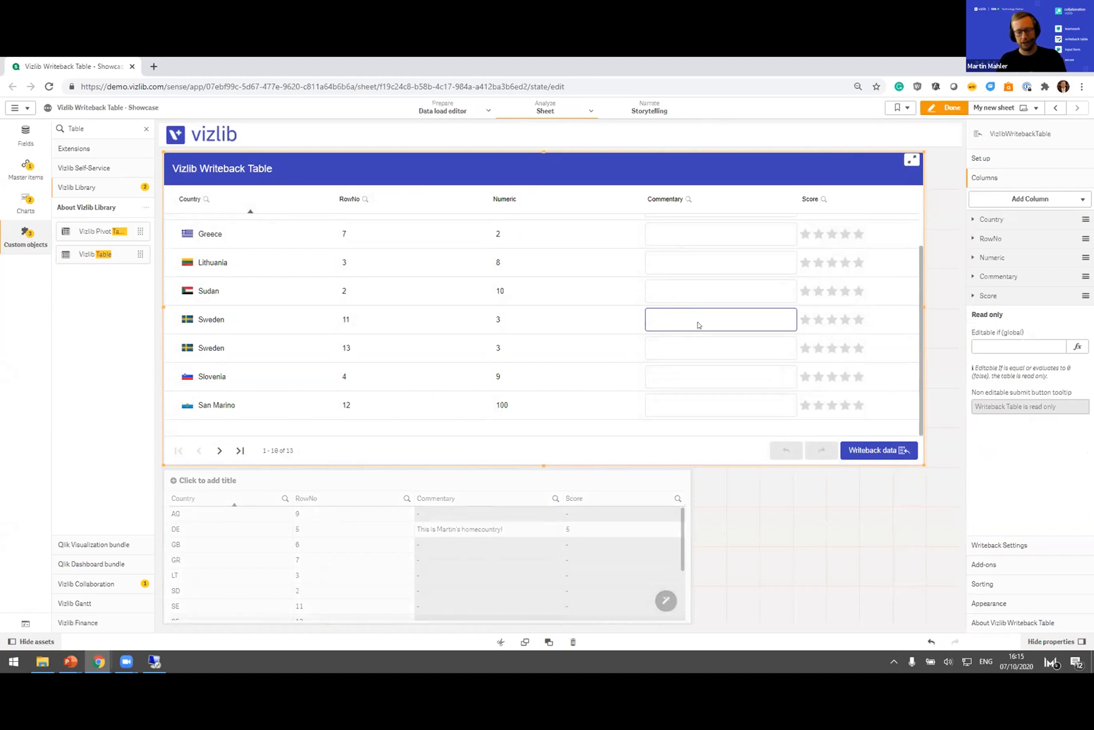
{"action": "type", "text": "Not yet in lcokd"}
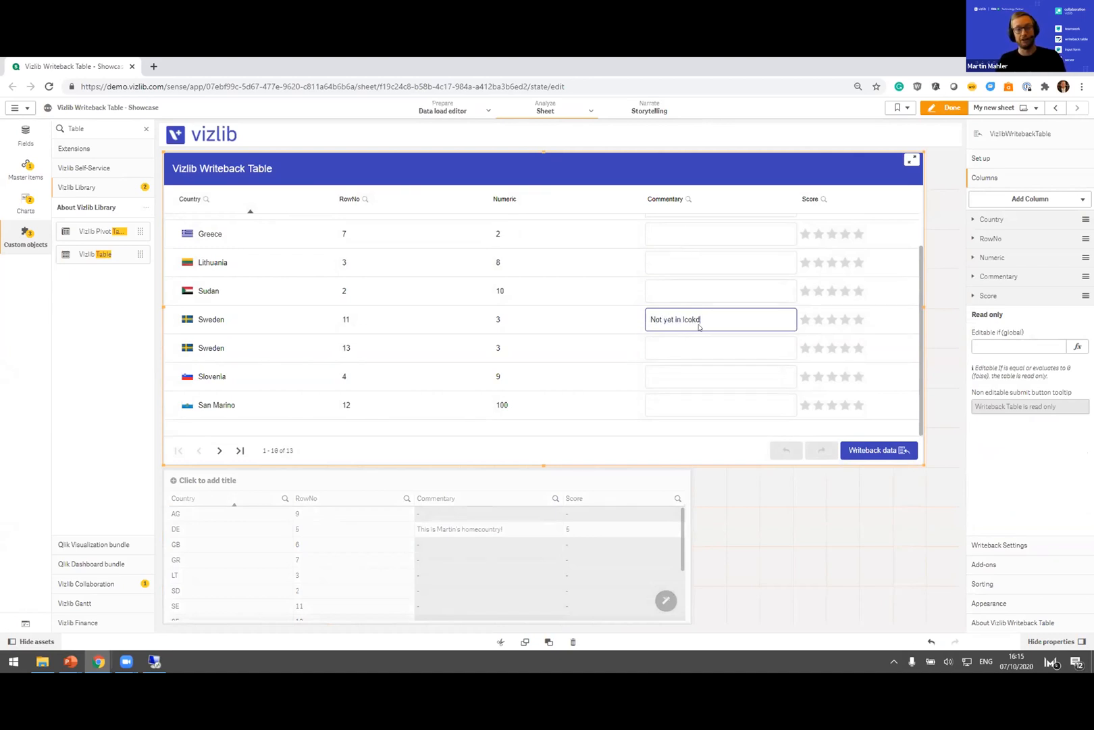
{"action": "type", "text": "ockdown!"}
{"action": "left_click", "coordinate": [846, 320]}
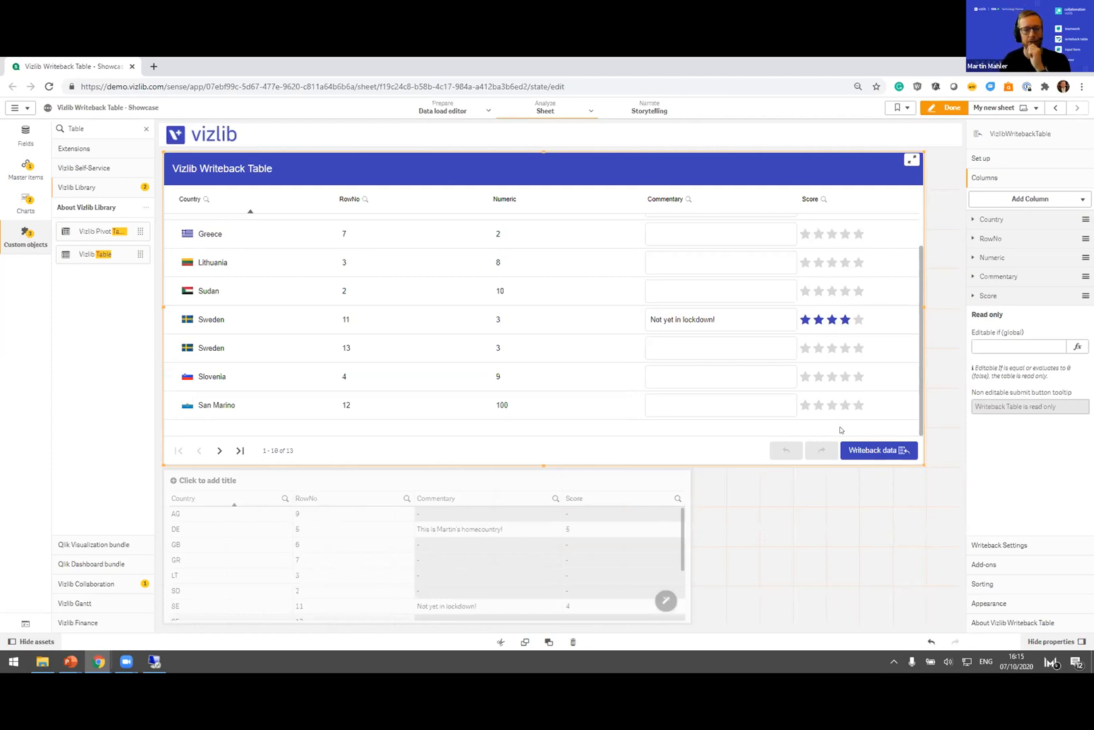
Step: Add an editable column of the Date type to the Vizlib Writeback Table
{"action": "scroll", "coordinate": [763, 368], "scroll_direction": "up", "scroll_amount": 2}
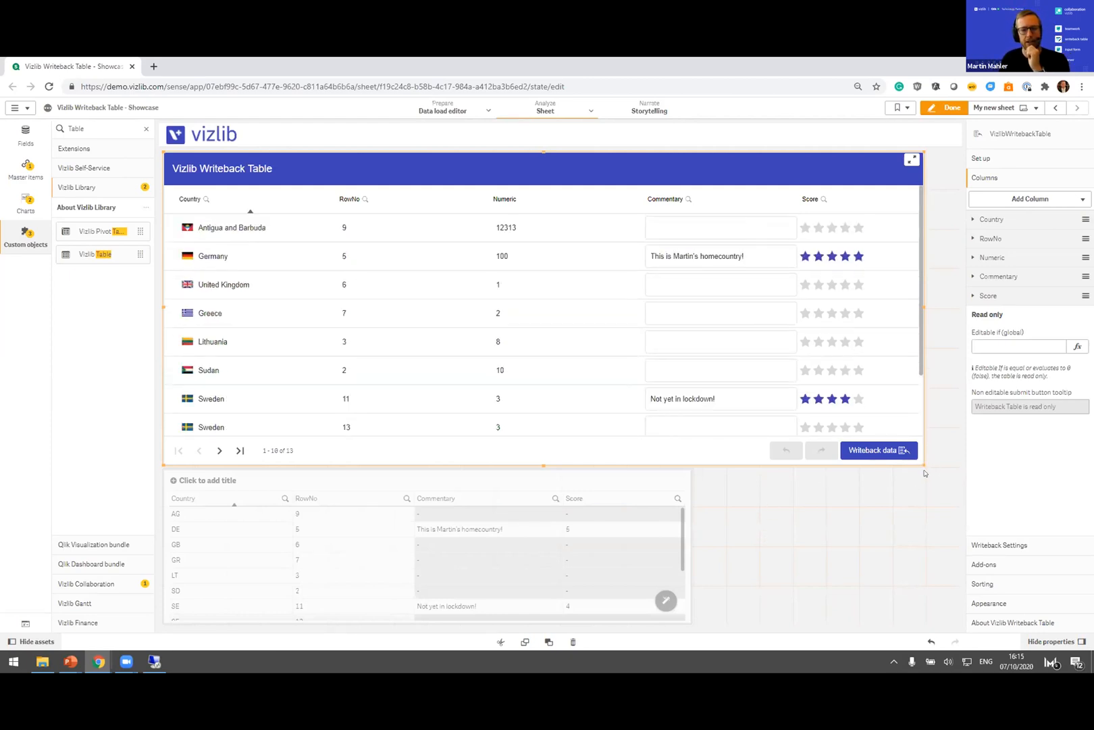
{"action": "left_click", "coordinate": [1002, 297]}
{"action": "left_click", "coordinate": [999, 299]}
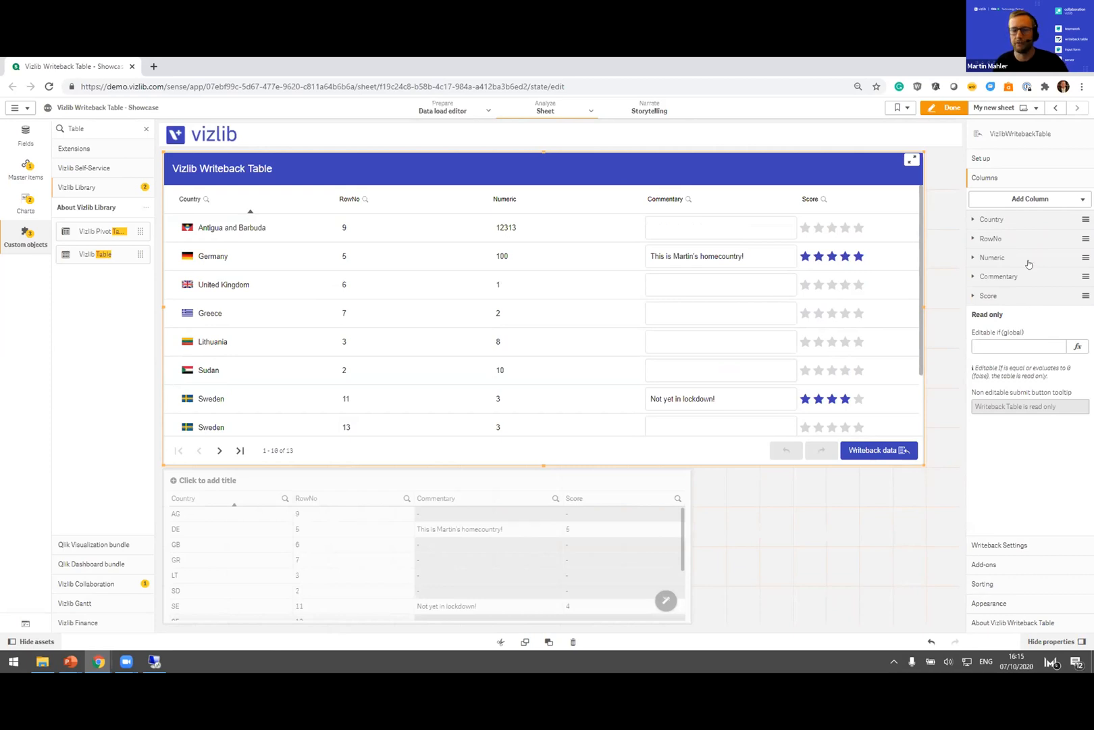
{"action": "left_click", "coordinate": [1015, 199]}
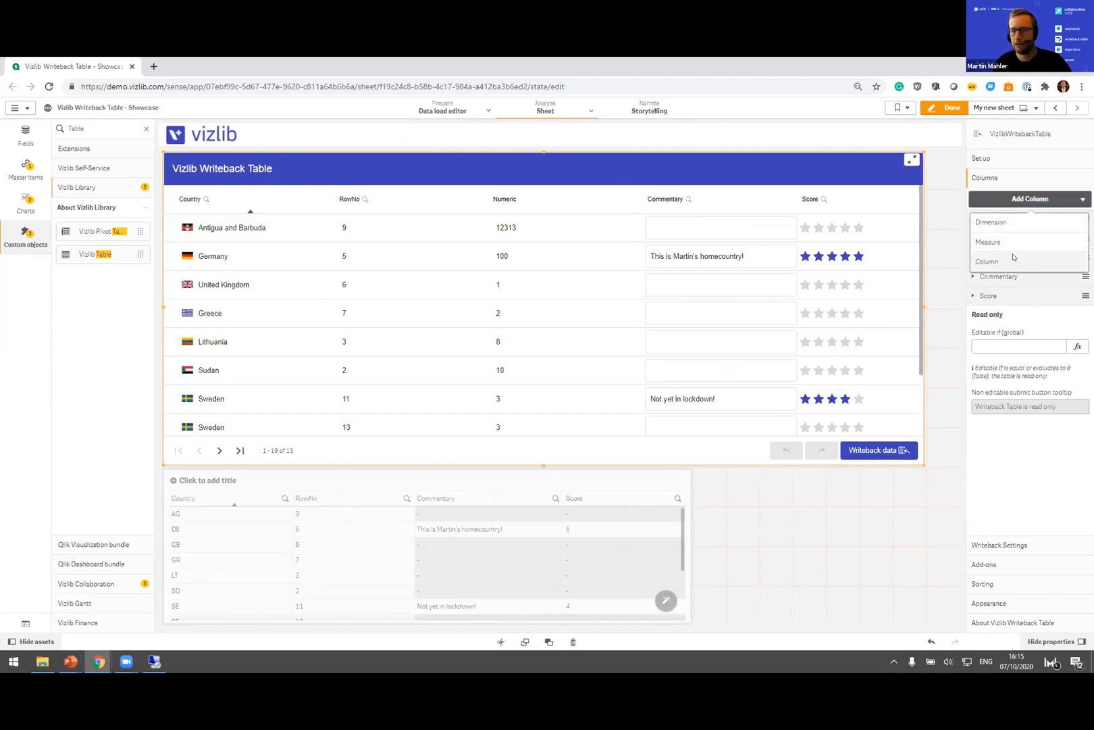
{"action": "left_click", "coordinate": [990, 262]}
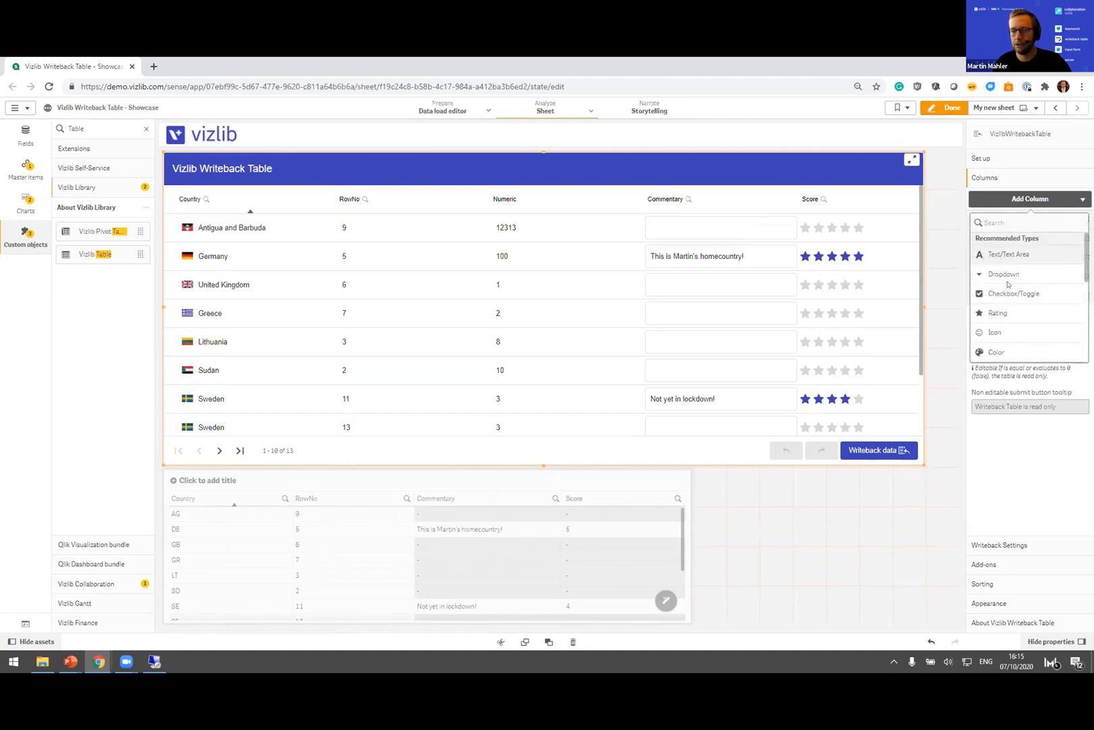
{"action": "scroll", "coordinate": [1007, 284], "scroll_direction": "down", "scroll_amount": 5}
{"action": "scroll", "coordinate": [1008, 290], "scroll_direction": "up", "scroll_amount": 5}
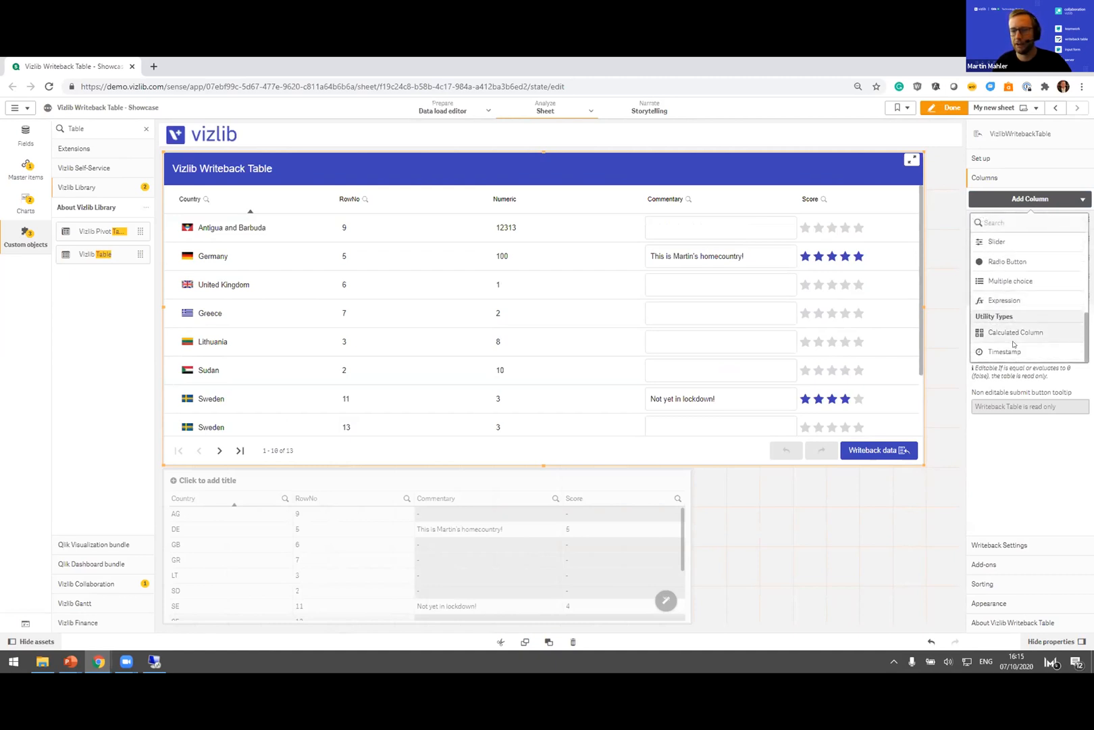
{"action": "left_click", "coordinate": [1000, 221]}
{"action": "type", "text": "date"}
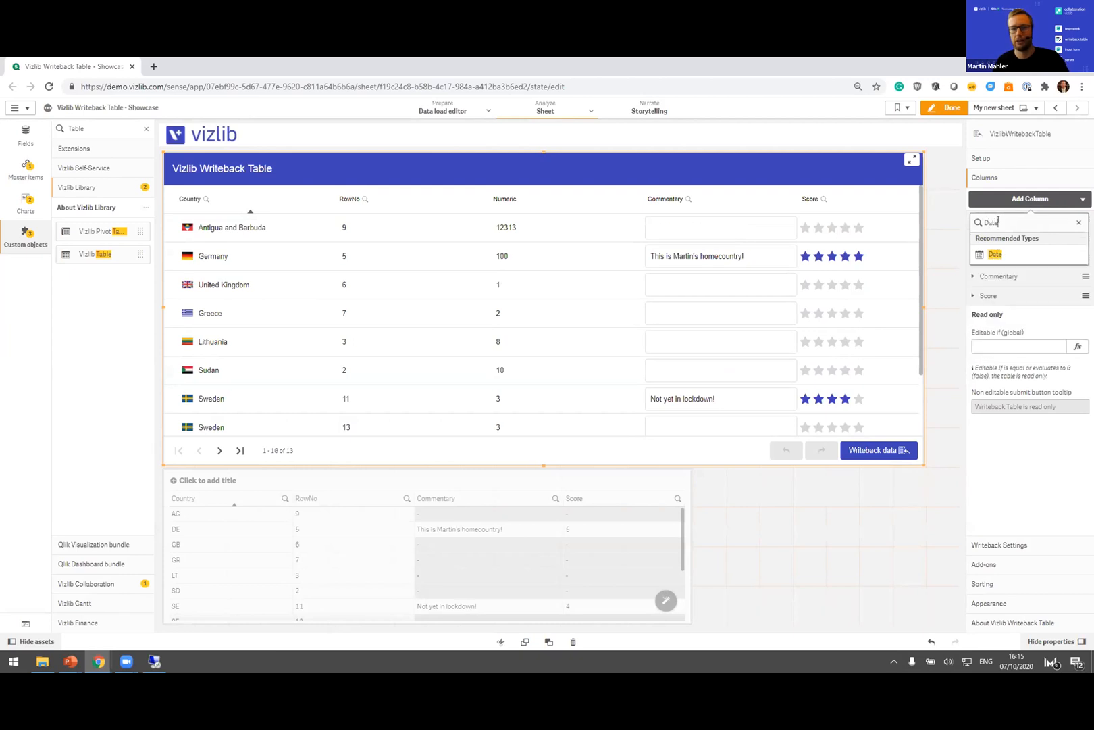
{"action": "left_click", "coordinate": [997, 254]}
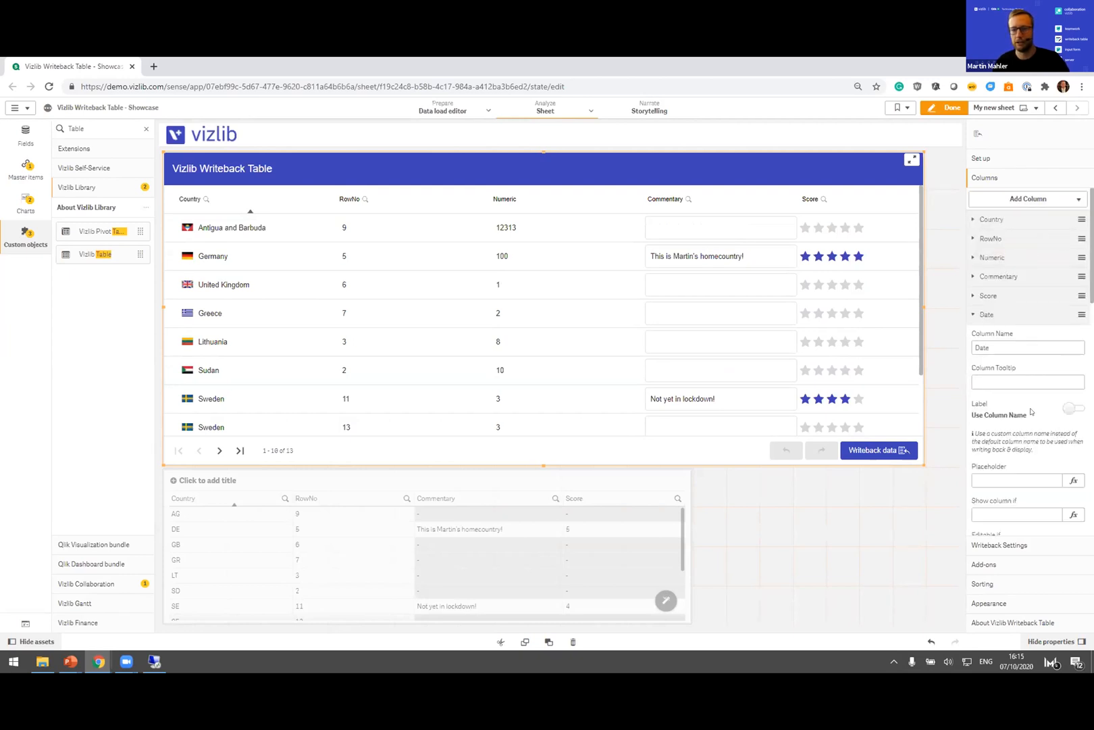
Step: Switch the Date column to a custom label and name it "Last Review Date"
{"action": "left_click", "coordinate": [992, 384]}
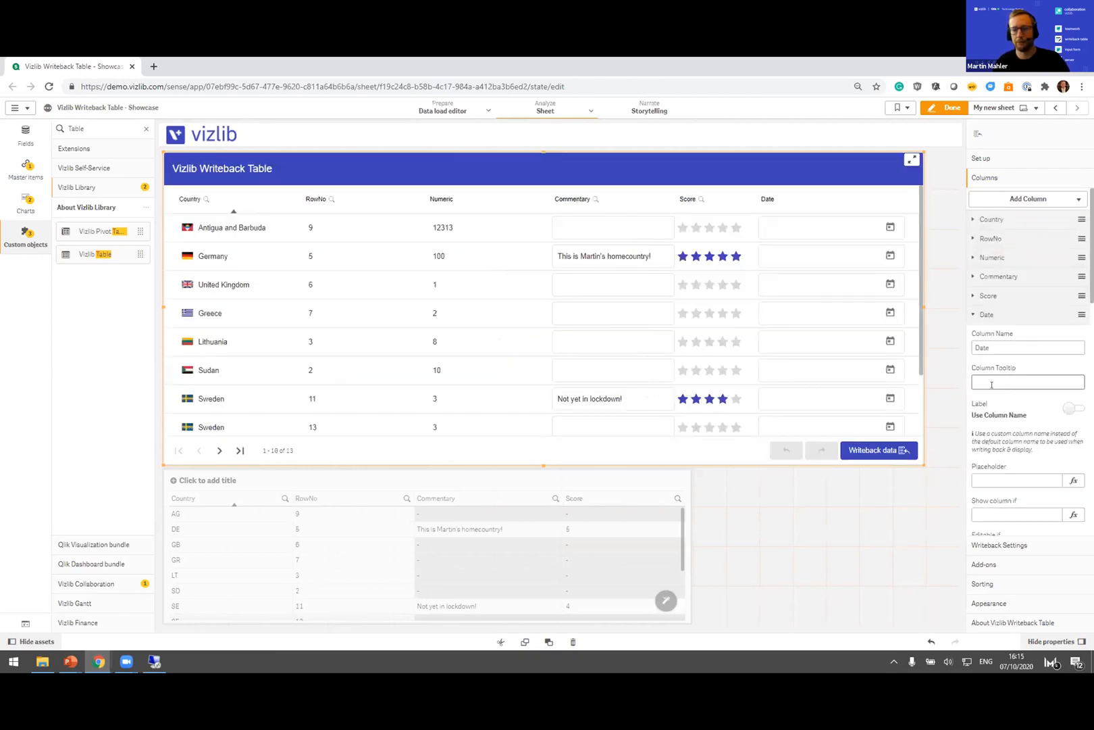
{"action": "scroll", "coordinate": [992, 385], "scroll_direction": "down", "scroll_amount": 2}
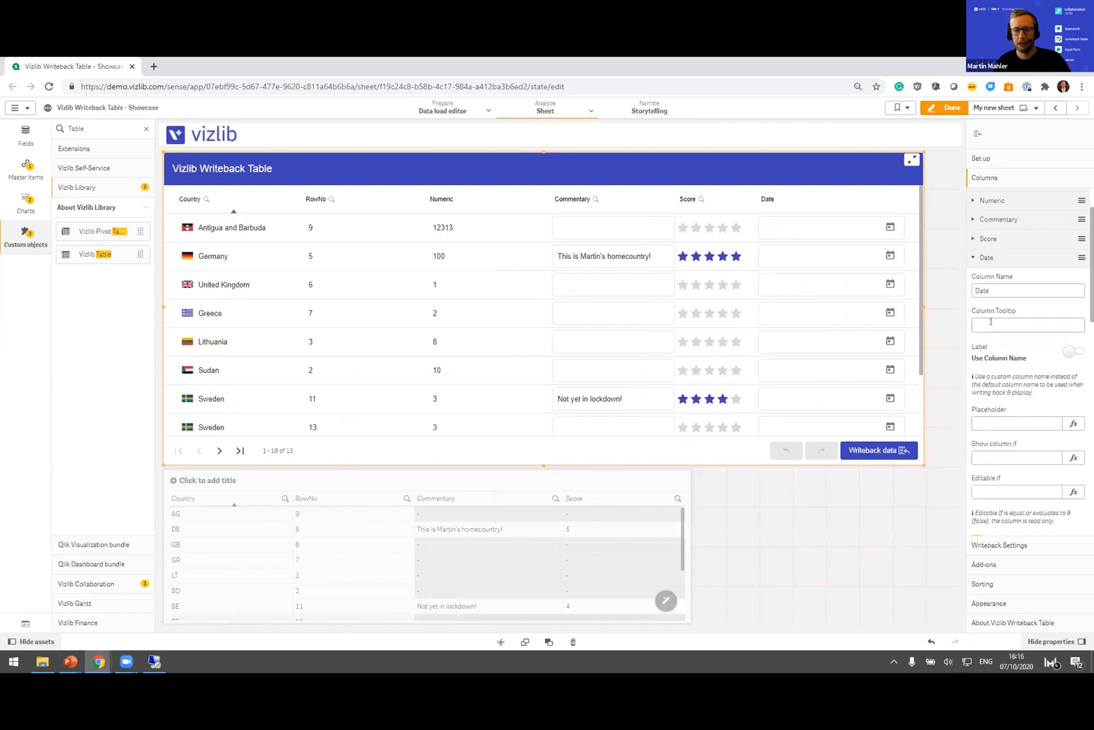
{"action": "left_click", "coordinate": [984, 327]}
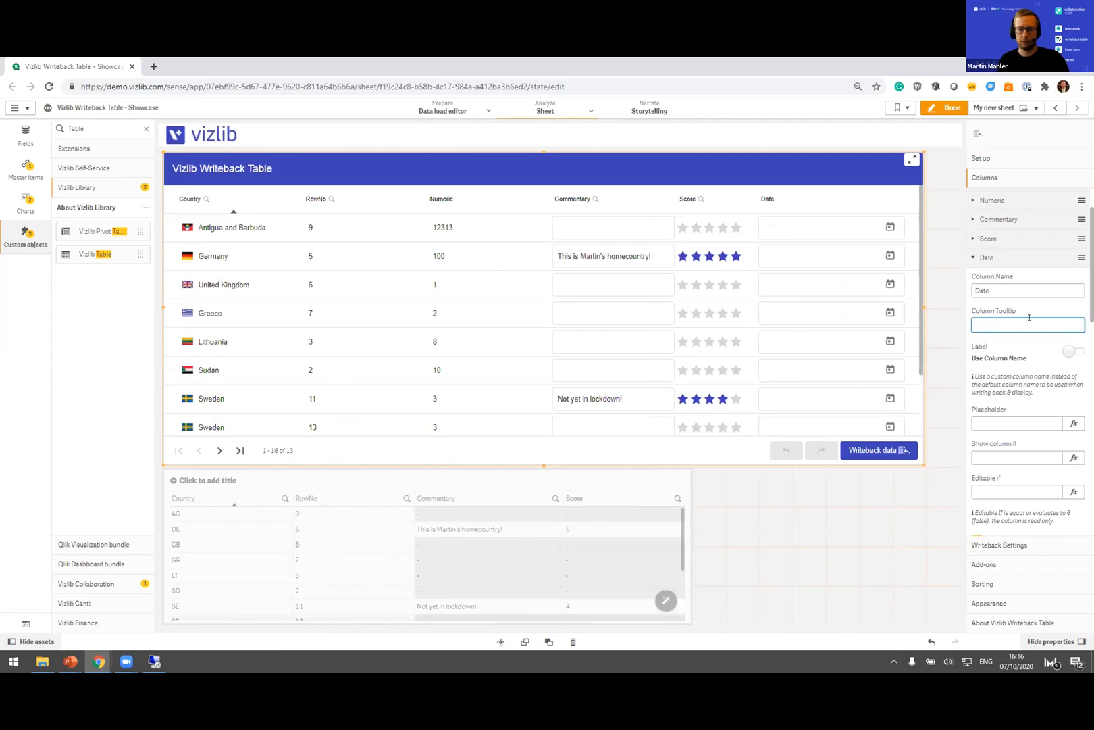
{"action": "left_click", "coordinate": [1073, 351]}
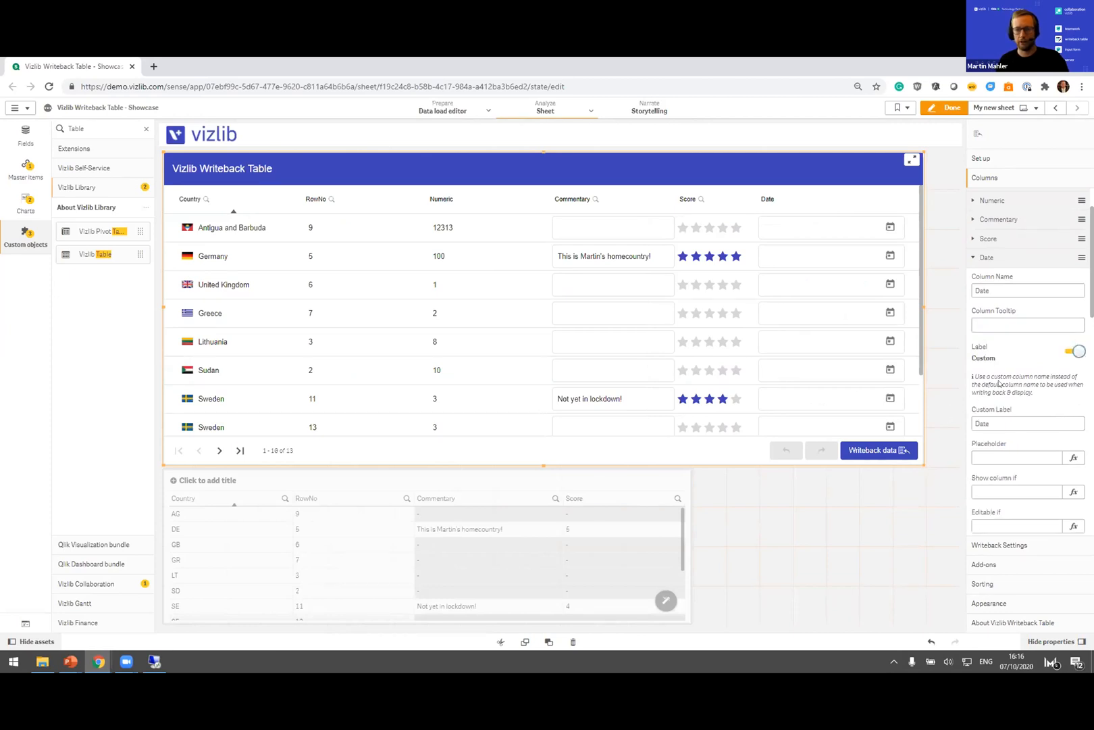
{"action": "double_click", "coordinate": [983, 424]}
{"action": "type", "text": "Last Review Date"}
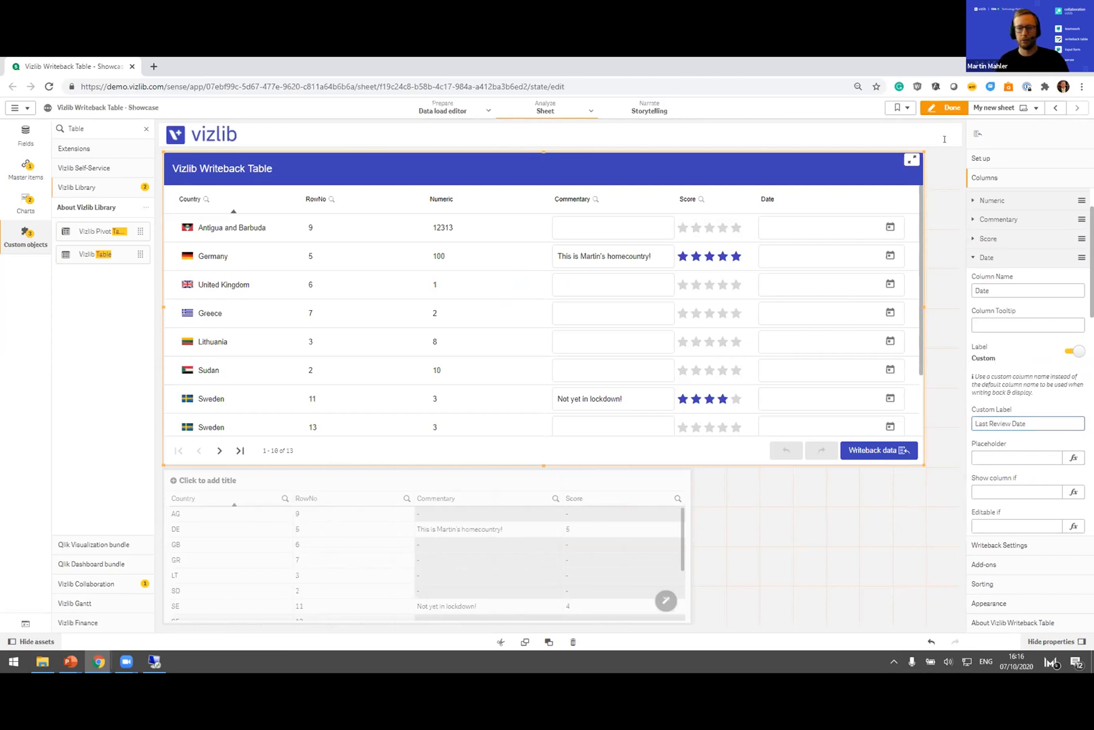
{"action": "left_click", "coordinate": [988, 351]}
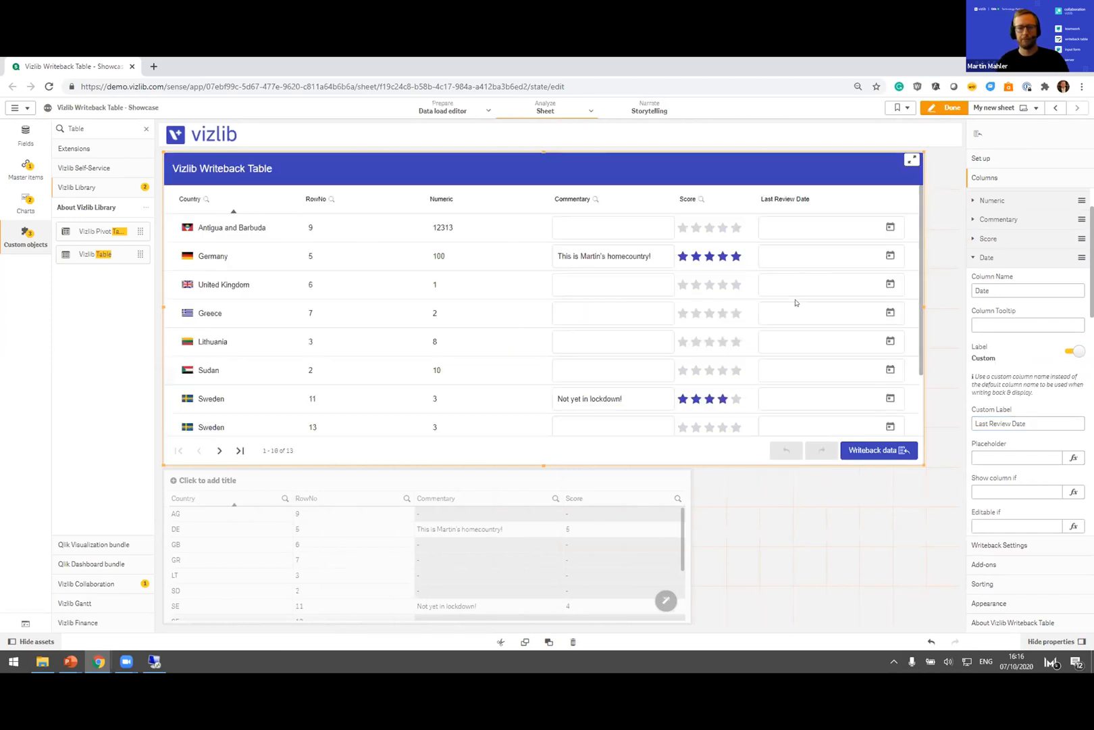
Step: Set Last Review Date to 2020-10-07 for Germany and the Sweden row with RowNo 11, and write the data back, accepting the field mismatch
{"action": "left_click", "coordinate": [838, 398]}
{"action": "left_click", "coordinate": [834, 492]}
{"action": "left_click", "coordinate": [890, 256]}
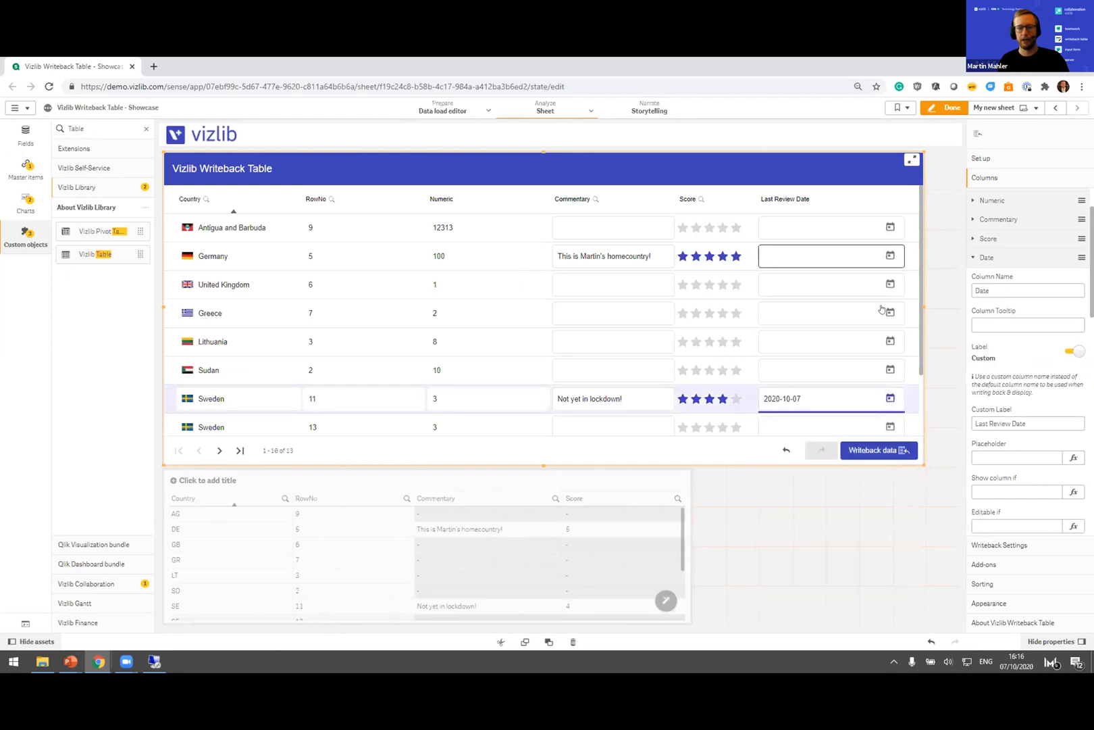
{"action": "left_click", "coordinate": [835, 352]}
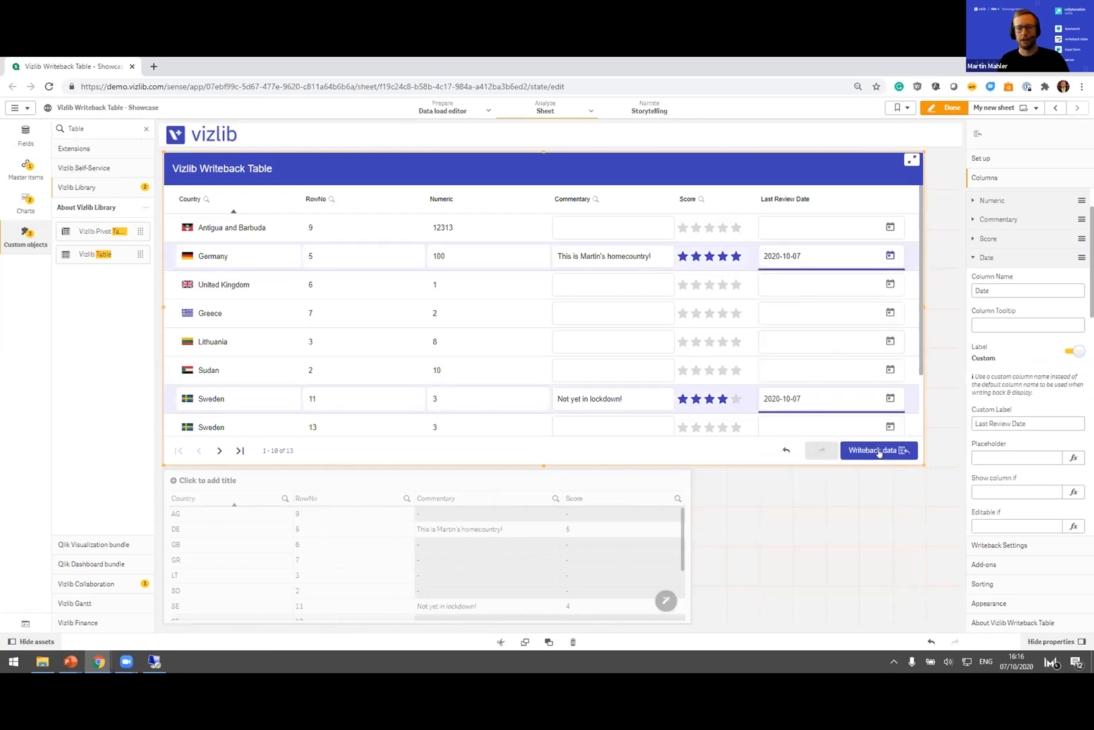
{"action": "left_click", "coordinate": [878, 451]}
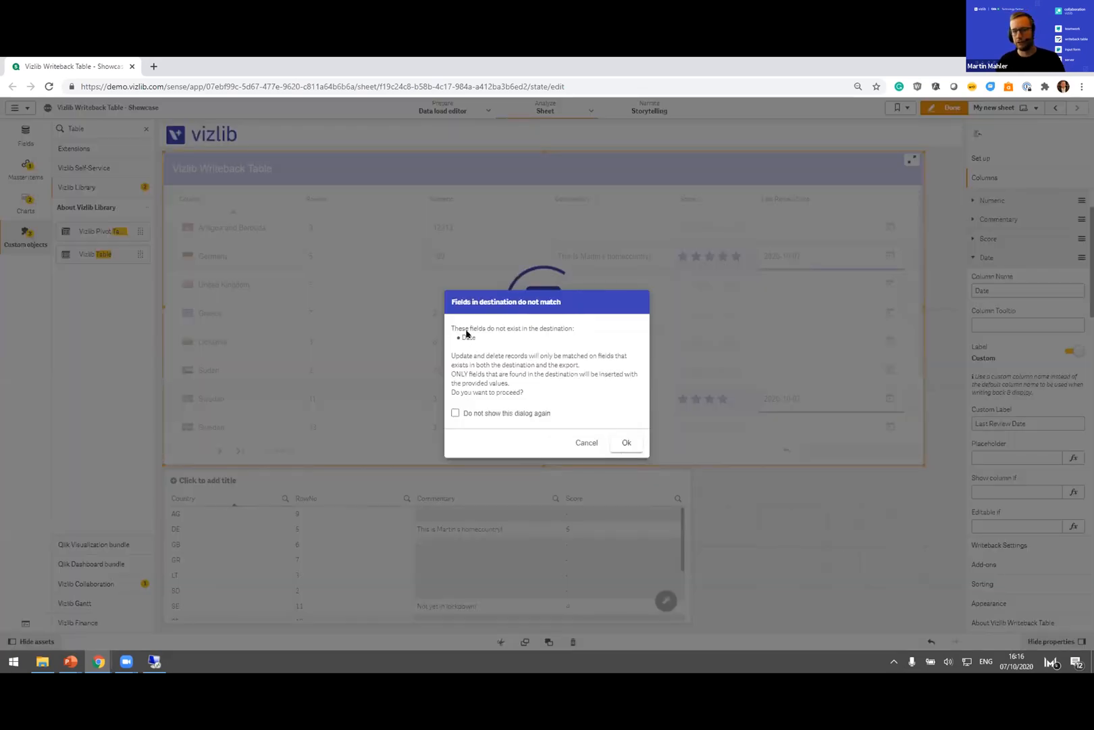
{"action": "left_click", "coordinate": [625, 443]}
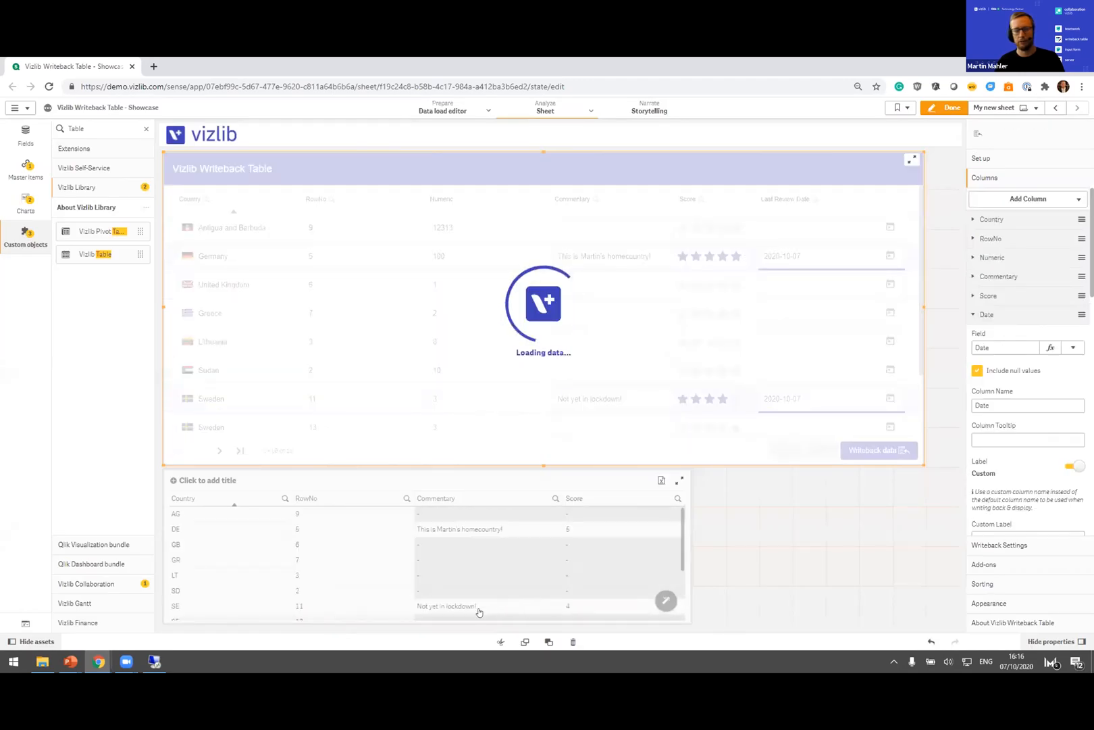
Step: Add the Date field to the columns of the Vizlib Table beneath the writeback table
{"action": "left_click", "coordinate": [553, 555]}
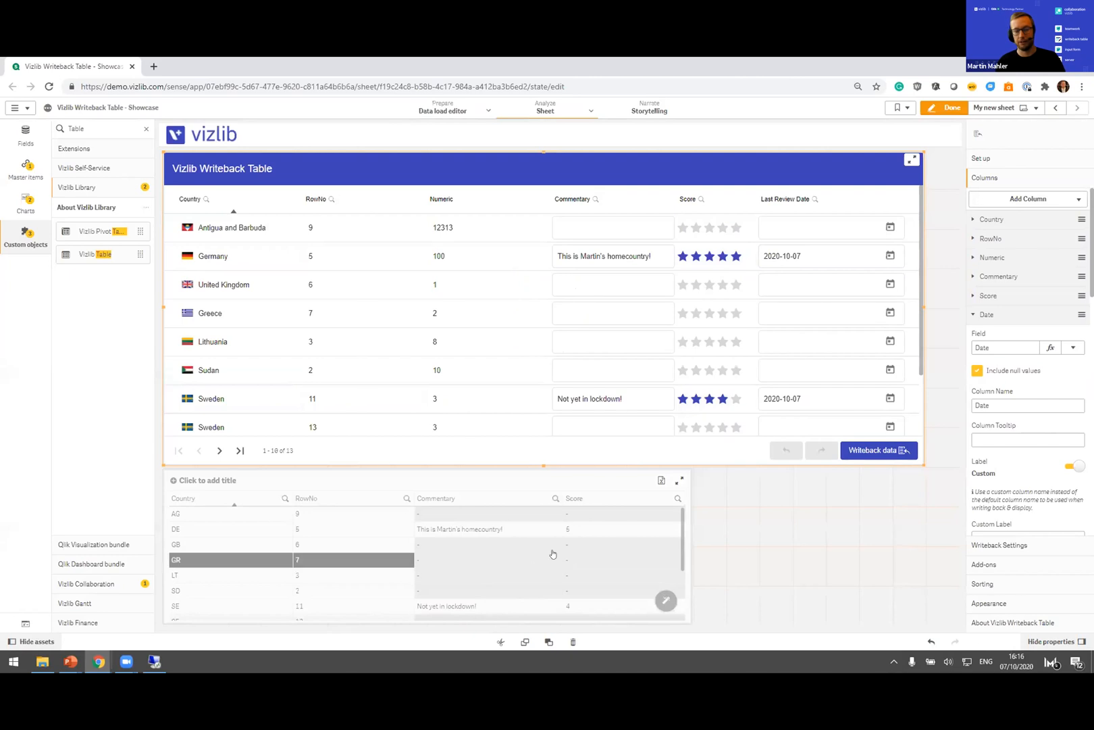
{"action": "double_click", "coordinate": [553, 554]}
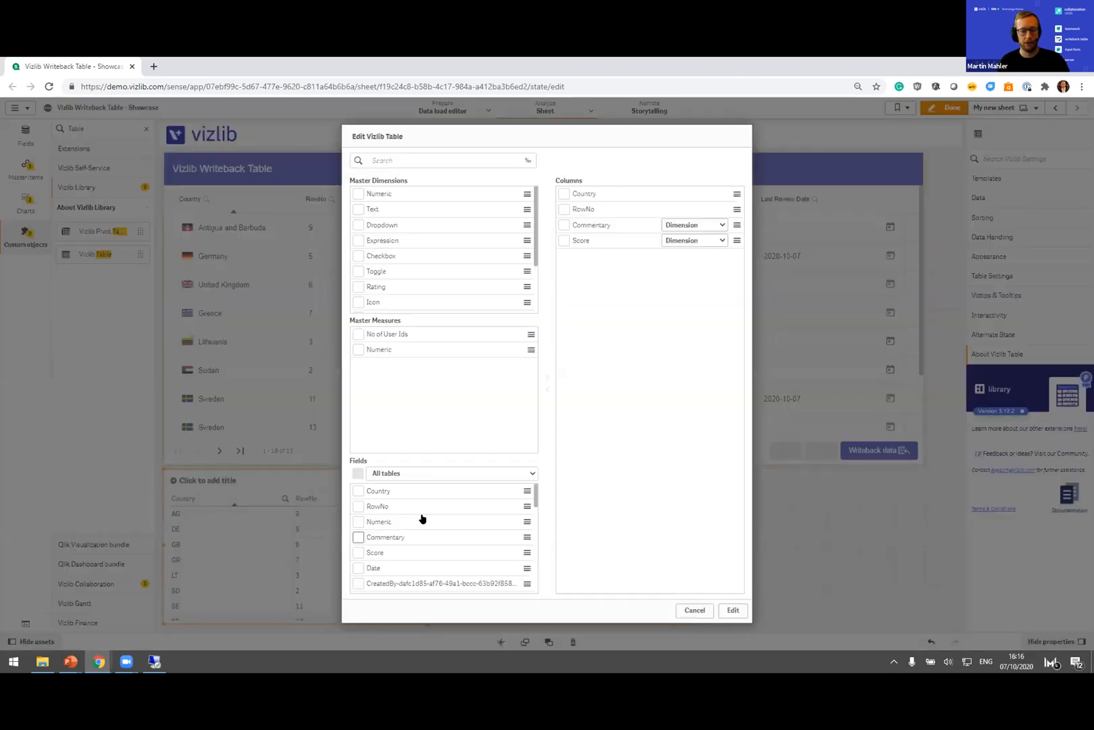
{"action": "left_click", "coordinate": [358, 567]}
{"action": "left_click", "coordinate": [733, 609]}
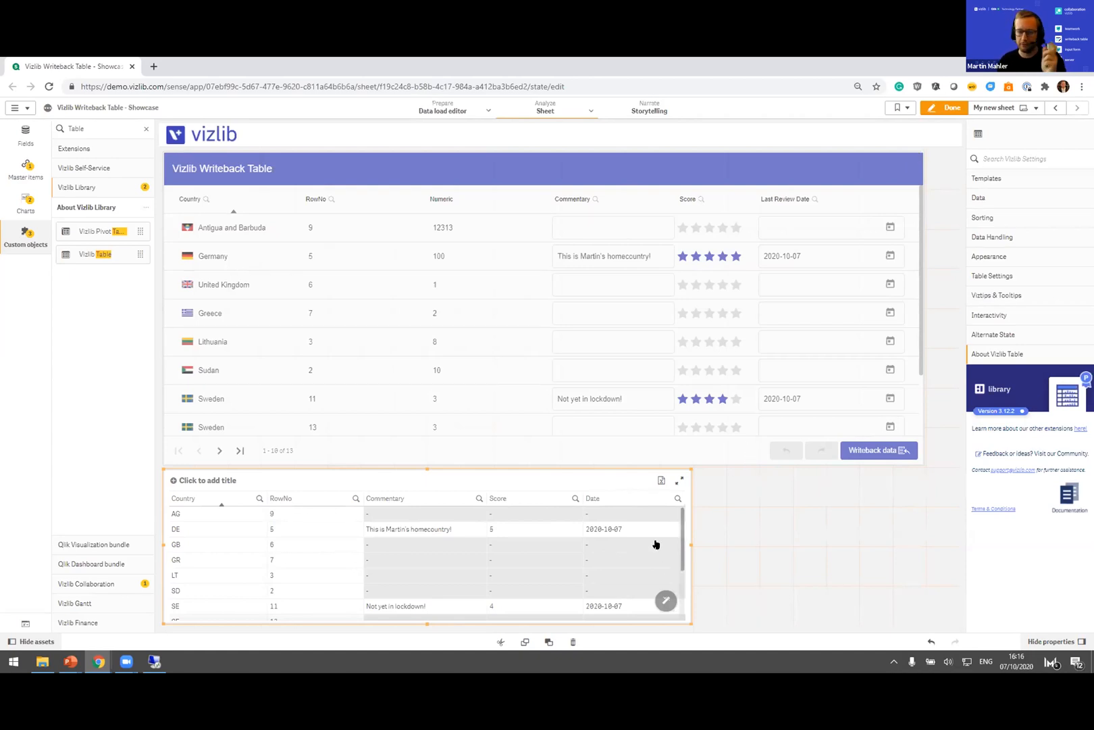
Step: Add the CreatedBy and CreatedAt fields to the Vizlib Table and widen it to match the writeback table's width
{"action": "left_click", "coordinate": [665, 600]}
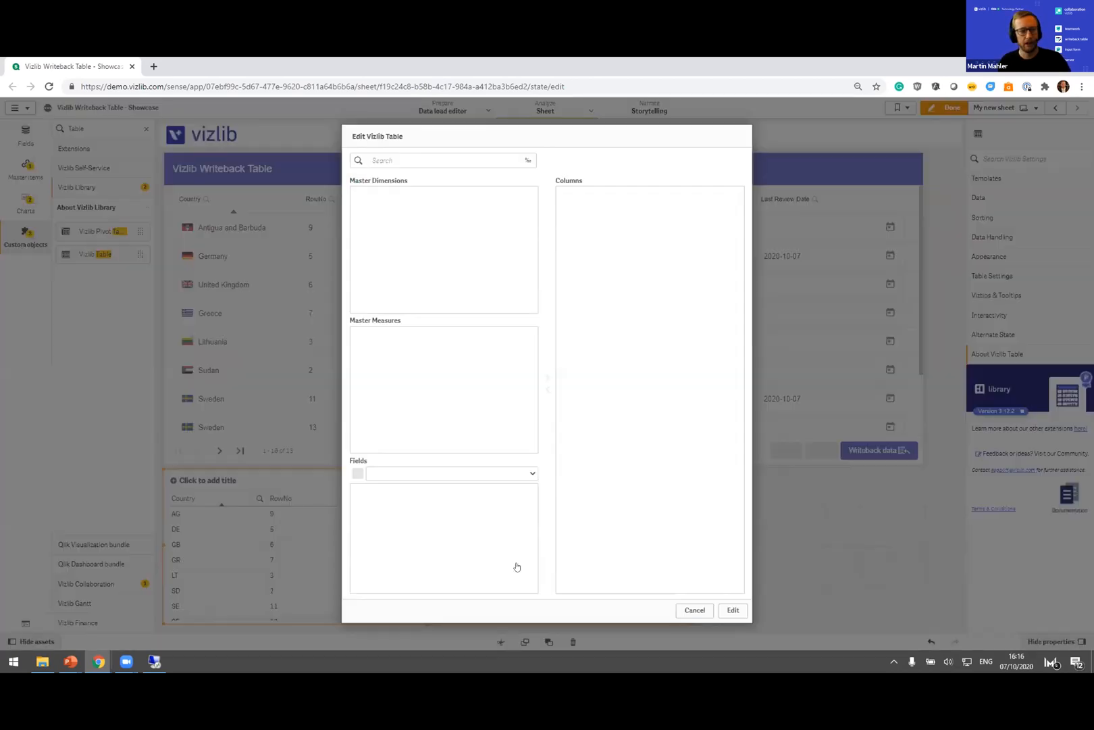
{"action": "scroll", "coordinate": [534, 499], "scroll_direction": "down", "scroll_amount": 3}
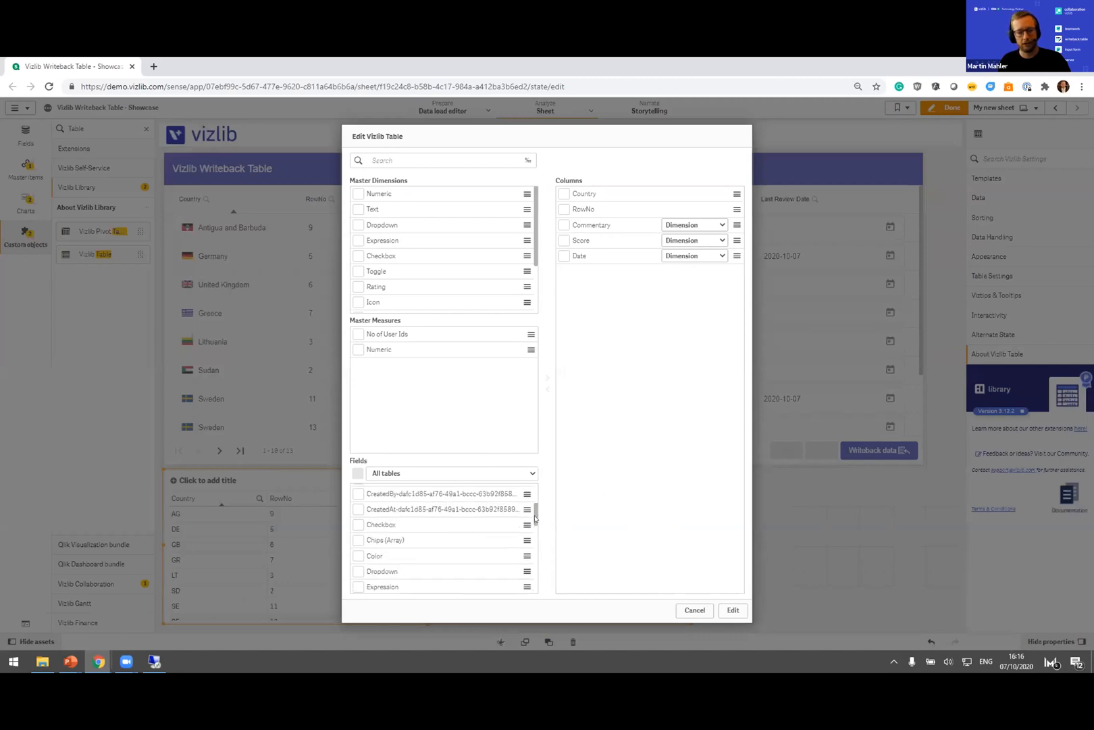
{"action": "left_click", "coordinate": [359, 492]}
{"action": "left_click", "coordinate": [359, 506]}
{"action": "left_click", "coordinate": [546, 381]}
{"action": "left_click", "coordinate": [733, 610]}
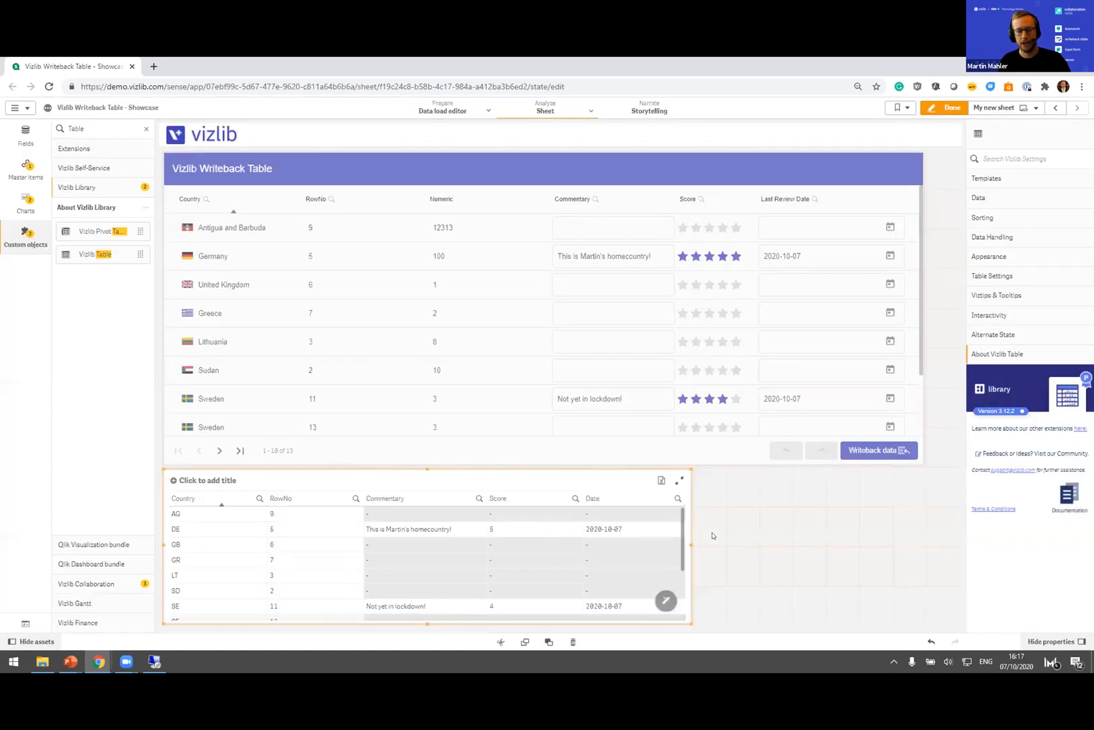
{"action": "left_click_drag", "start_coordinate": [691, 544], "coordinate": [924, 544]}
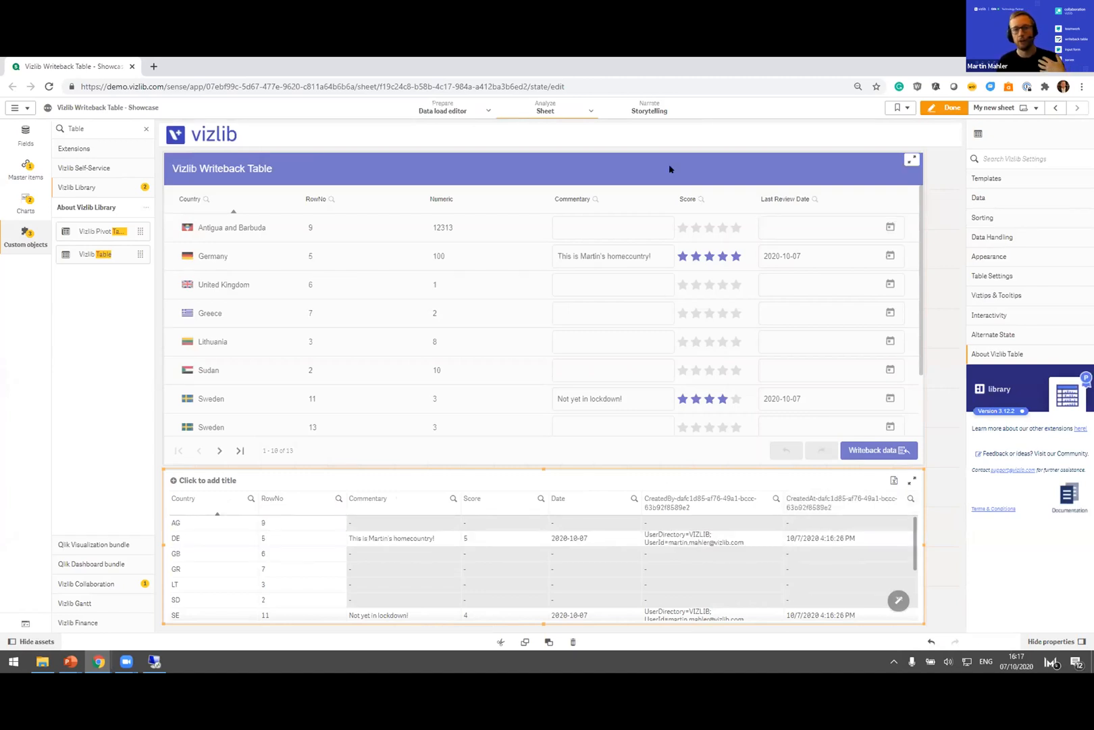
Step: Enable bulk editing for the Commentary column of the Vizlib Writeback Table
{"action": "left_click", "coordinate": [689, 188]}
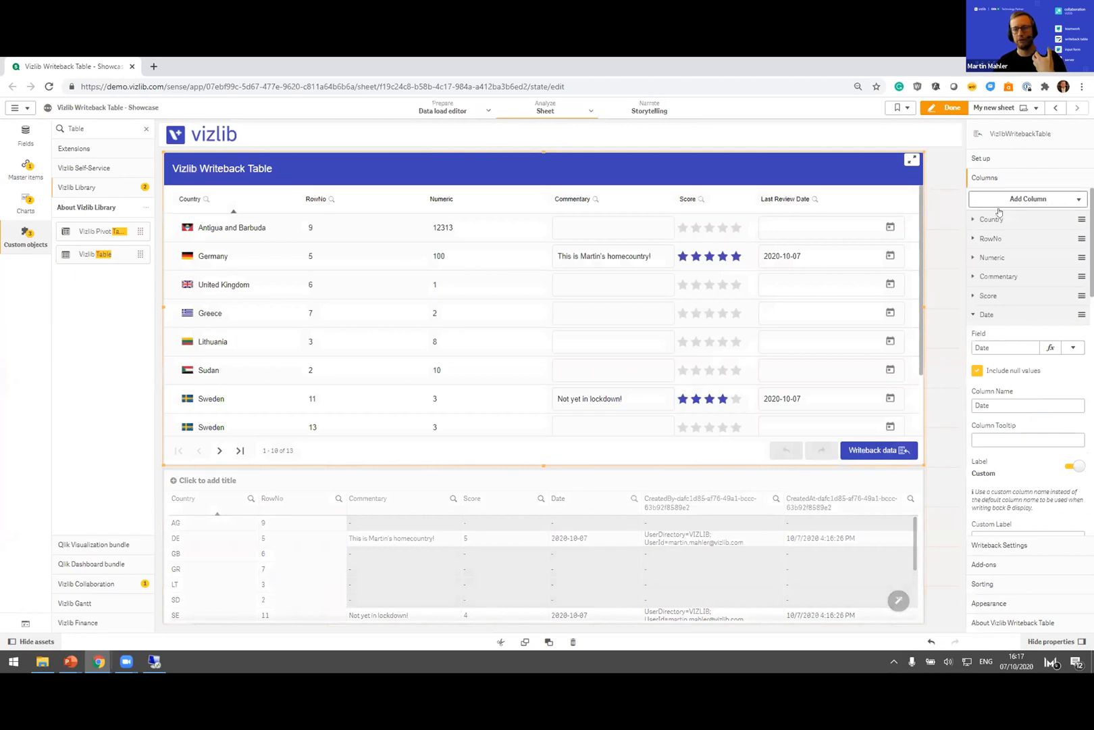
{"action": "left_click", "coordinate": [988, 315]}
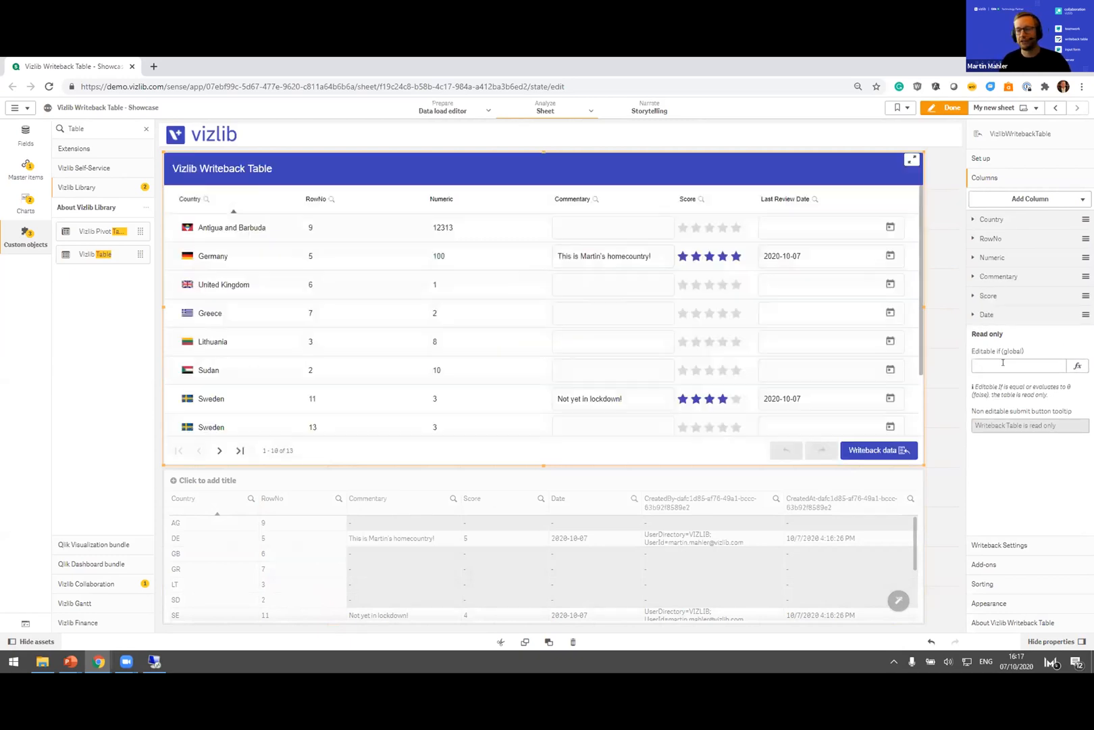
{"action": "left_click", "coordinate": [998, 277]}
{"action": "scroll", "coordinate": [1009, 345], "scroll_direction": "down", "scroll_amount": 5}
{"action": "scroll", "coordinate": [1009, 345], "scroll_direction": "down", "scroll_amount": 1}
{"action": "left_click", "coordinate": [1073, 406]}
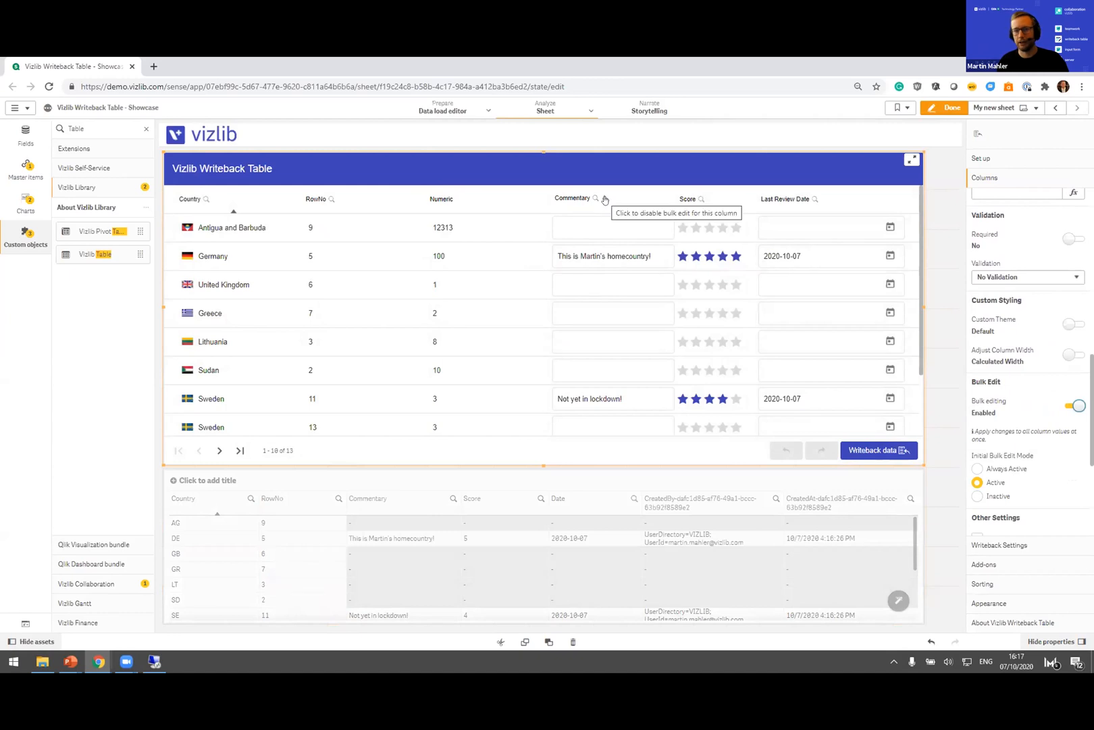
Step: Bulk-fill the Commentary column with "Bulk Edit As you See fit" from the Antigua and Barbuda row, agreeing to load the full data set
{"action": "left_click", "coordinate": [599, 223]}
{"action": "type", "text": "Bulk Edit"}
{"action": "key", "text": "Return"}
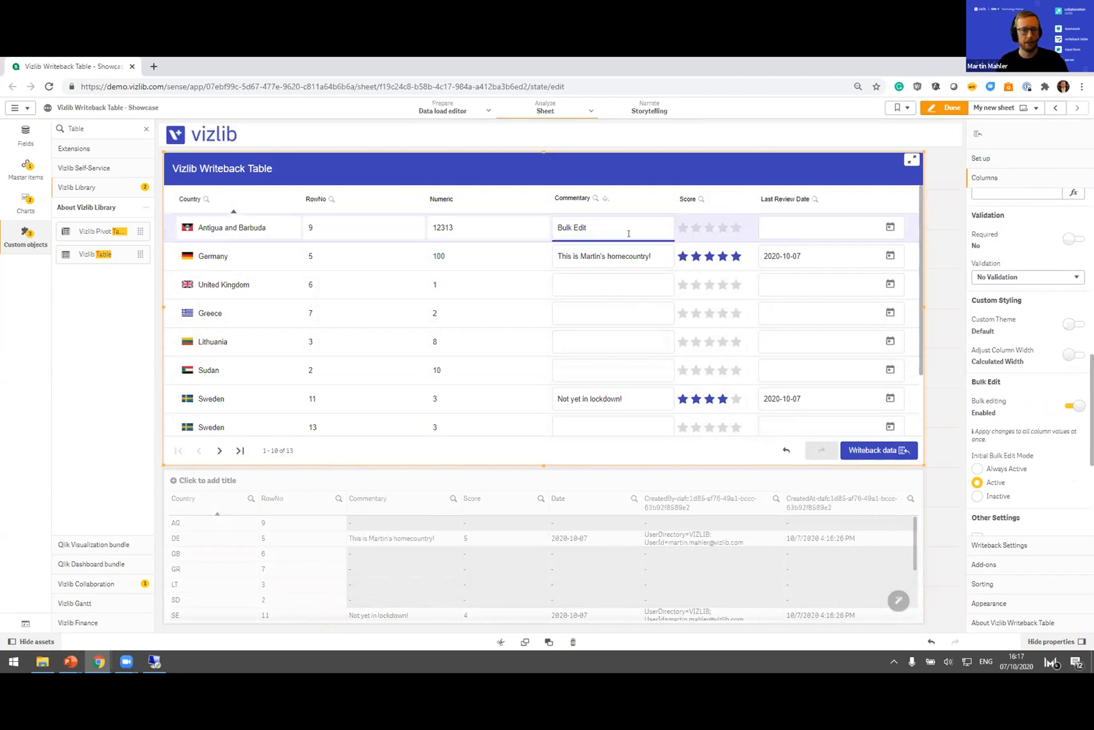
{"action": "left_click", "coordinate": [596, 219]}
{"action": "key", "text": "ctrl+a"}
{"action": "type", "text": "Bulk Edi"}
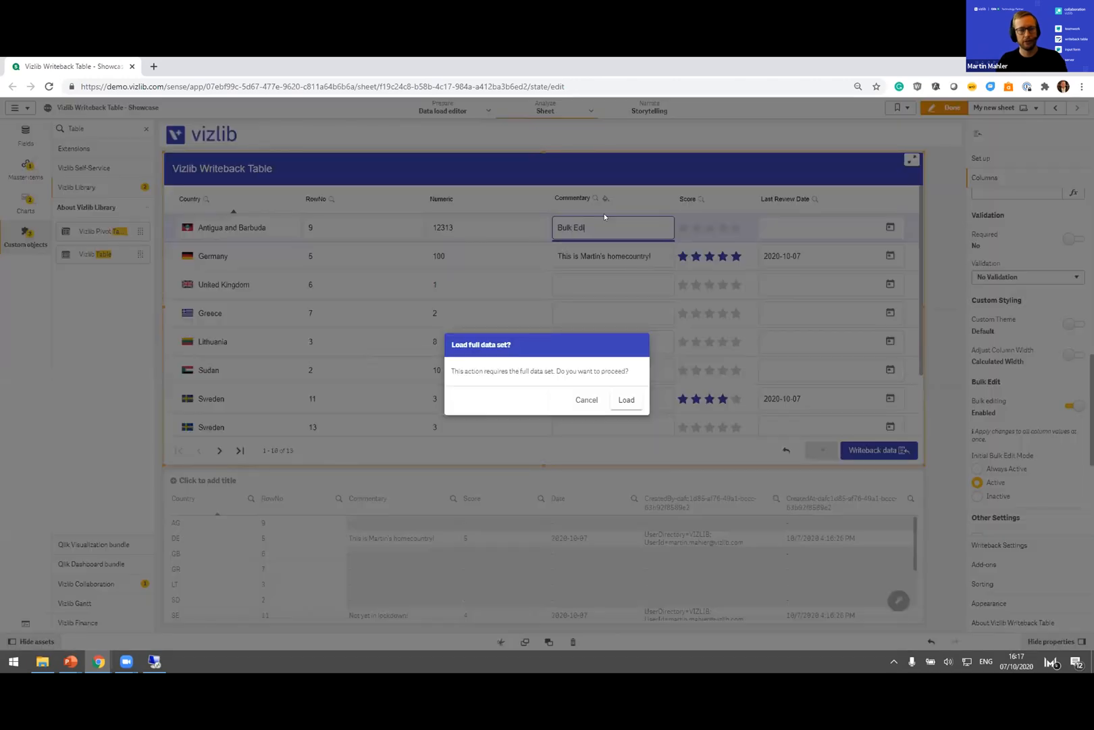
{"action": "left_click", "coordinate": [626, 403]}
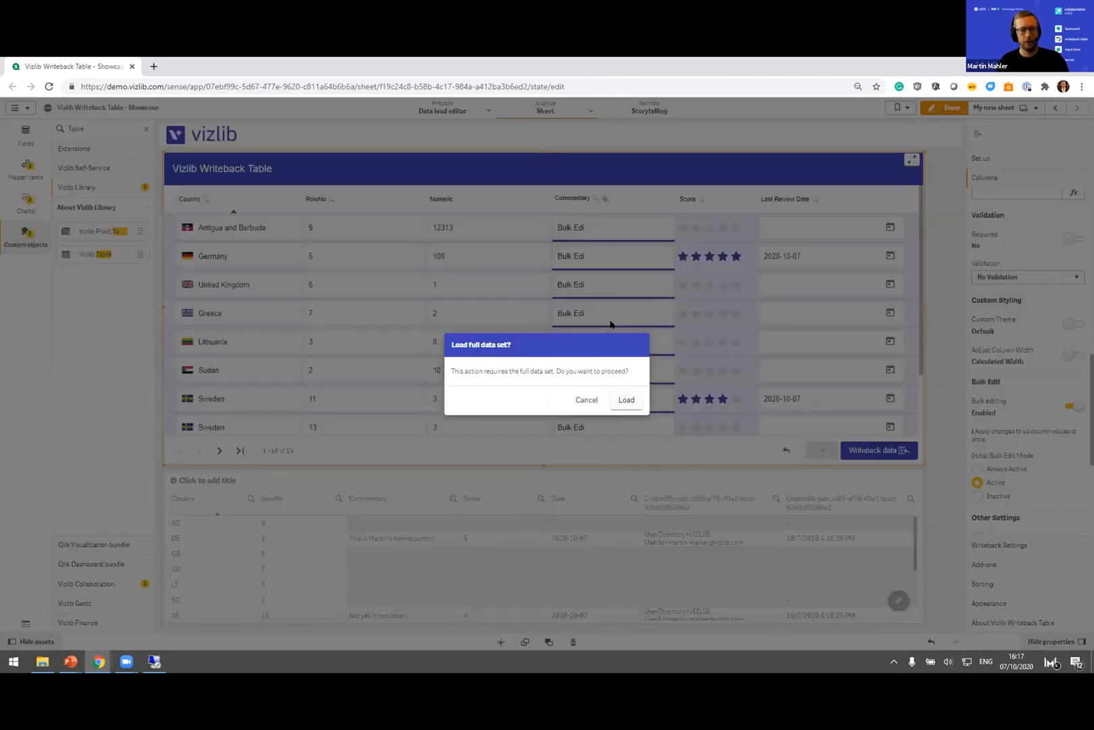
{"action": "left_click", "coordinate": [619, 403]}
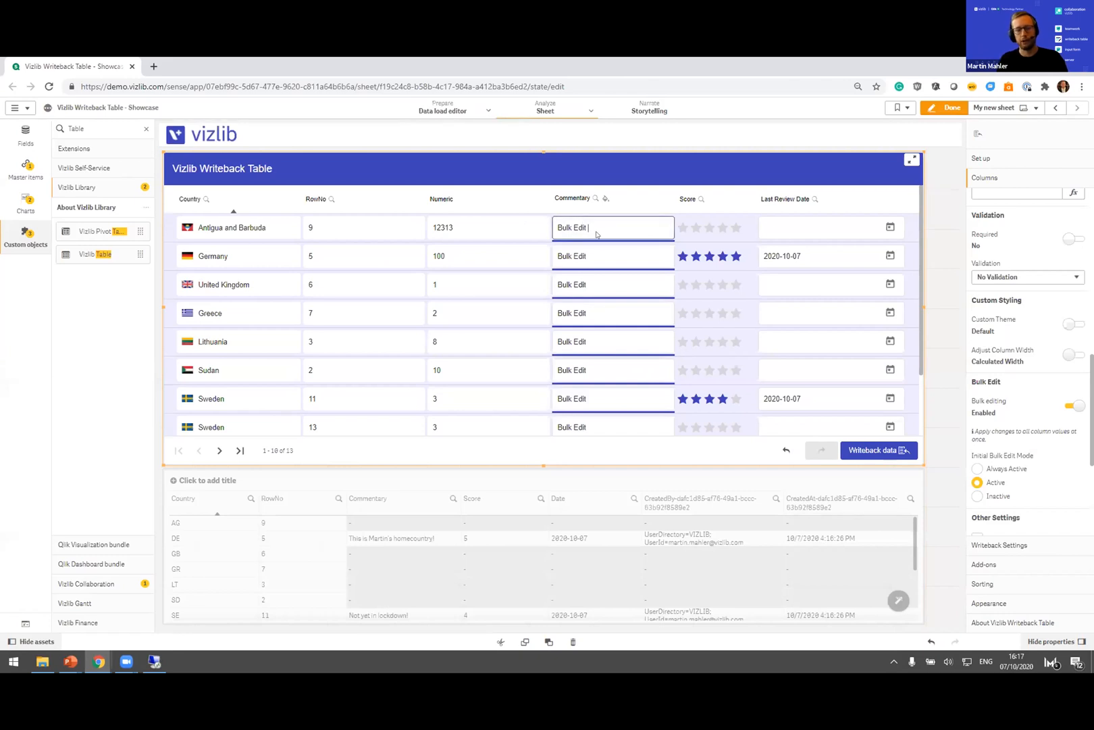
{"action": "type", "text": "t As you See fit"}
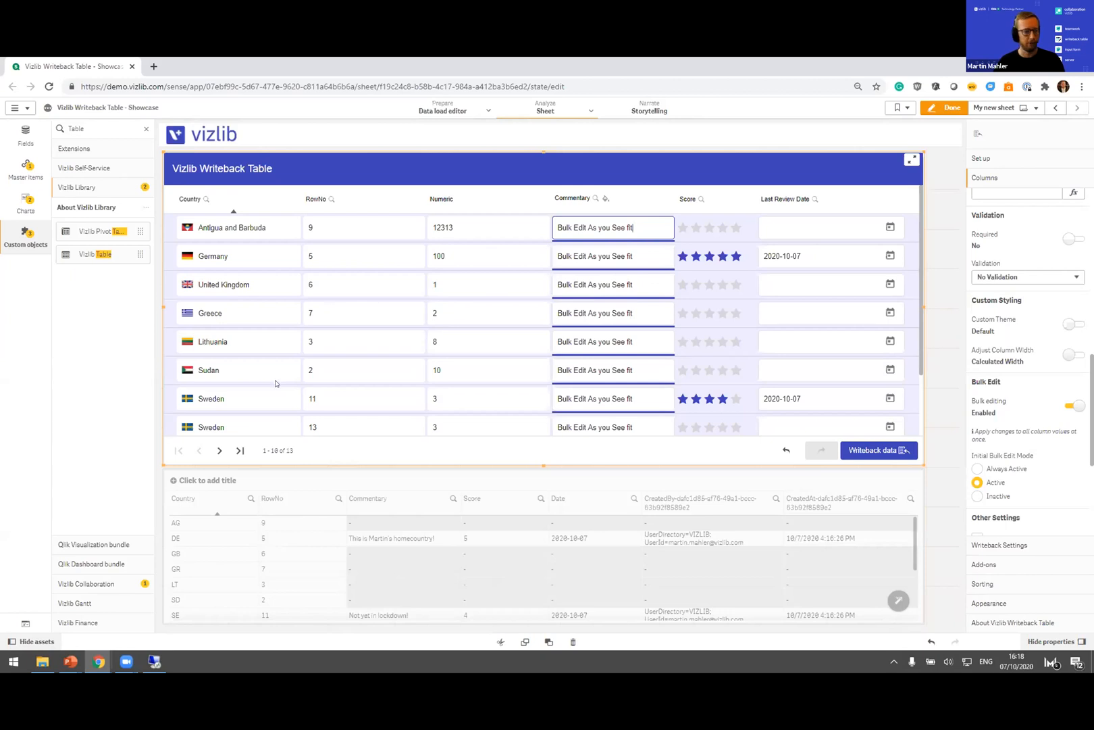
Step: Switch to the running PowerPoint slide show and advance past Vizlib Writeback Tip #1 to the Demo slide
{"action": "left_click", "coordinate": [70, 662]}
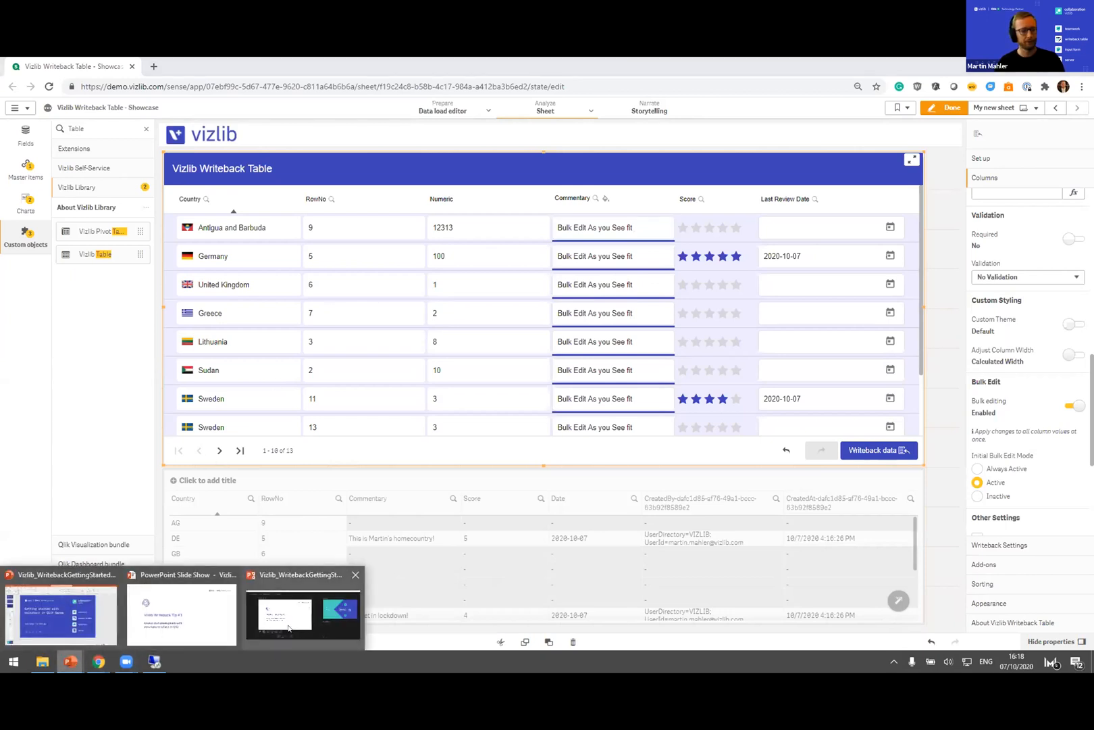
{"action": "mouse_move", "coordinate": [310, 608]}
{"action": "left_click", "coordinate": [322, 585]}
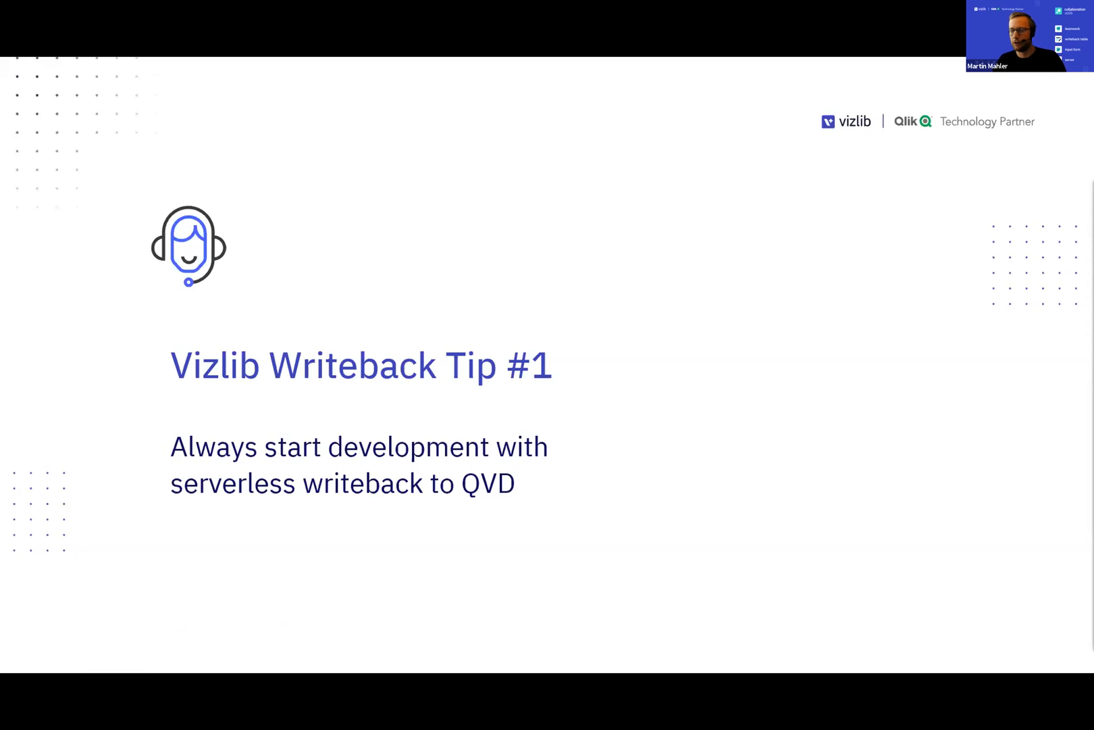
{"action": "key", "text": "Right"}
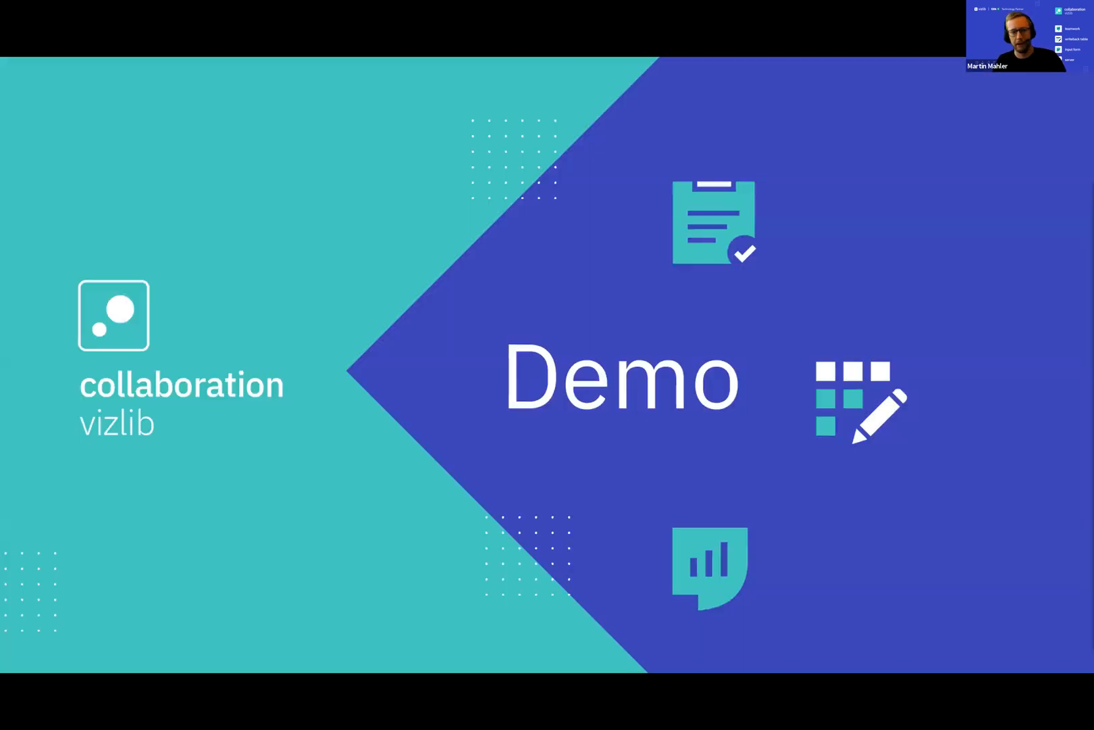
Step: Advance the slide show to the Vizlib Writeback Tip #2 slide
{"action": "key", "text": "Right"}
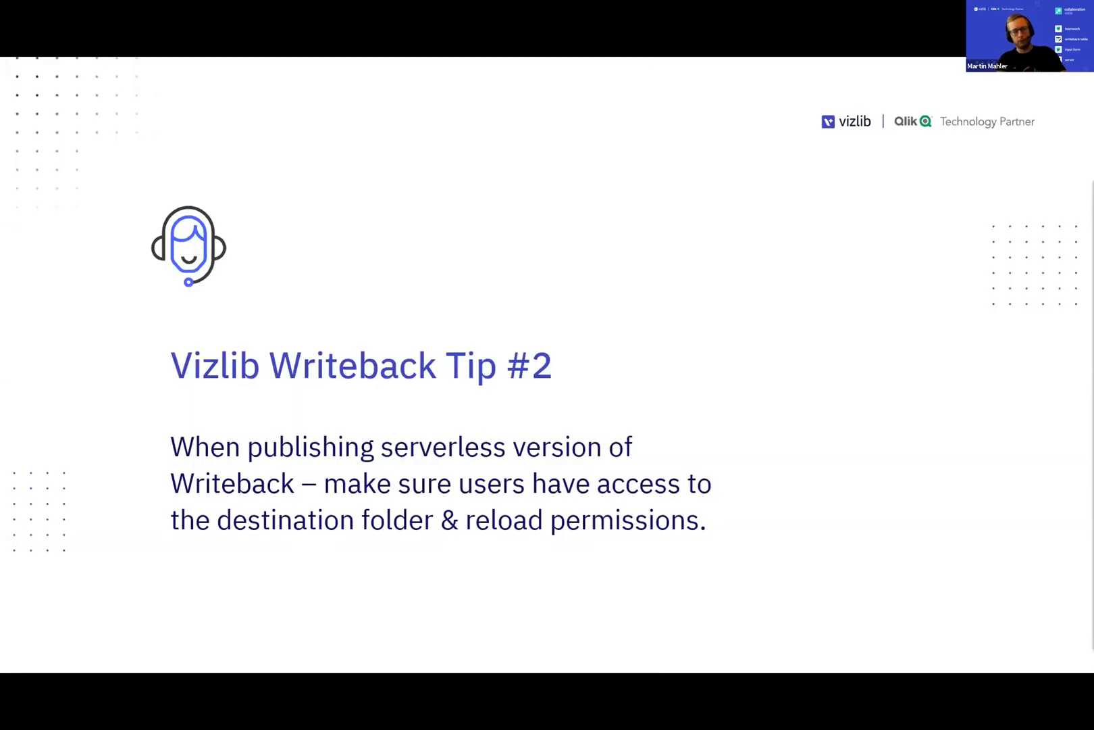
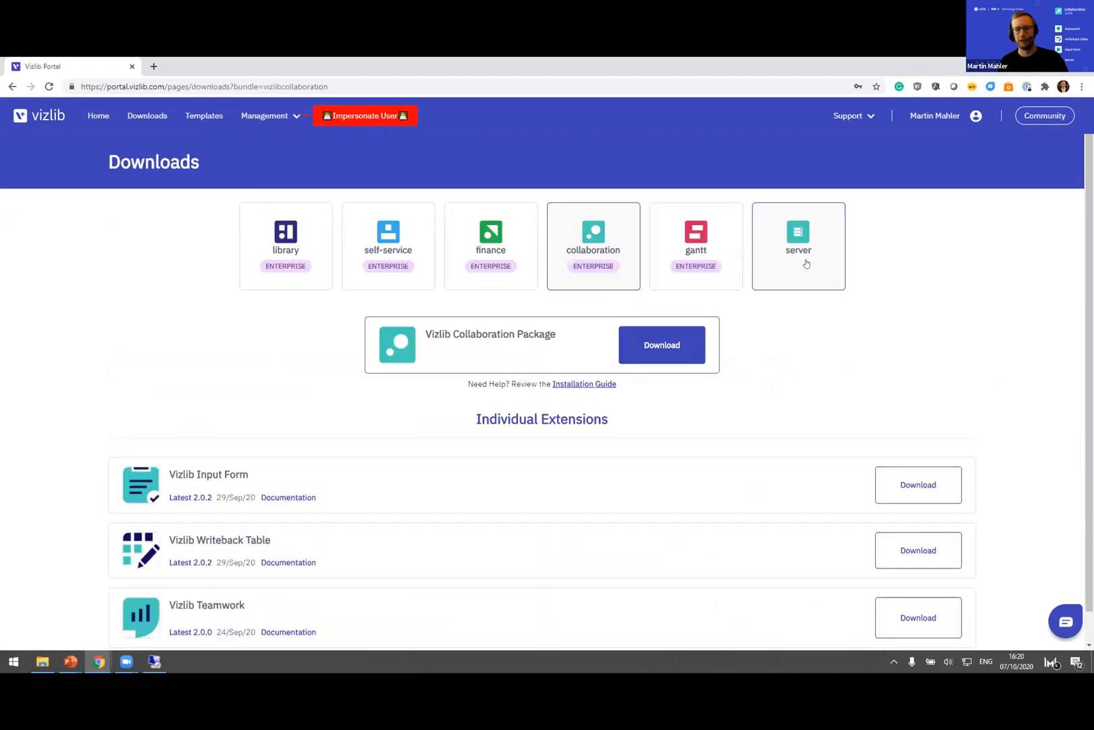
Step: Download version 2.0.0 of Vizlib Server from the Vizlib Portal's downloads page
{"action": "left_click", "coordinate": [799, 236]}
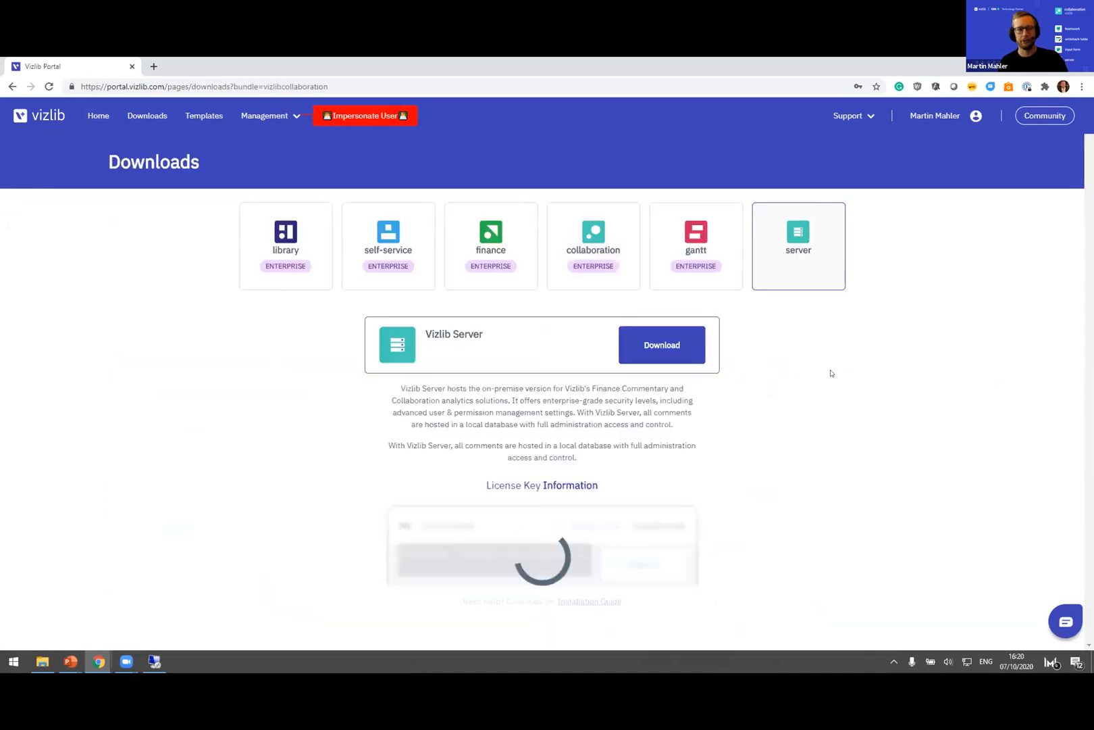
{"action": "left_click", "coordinate": [662, 345]}
{"action": "left_click", "coordinate": [524, 376]}
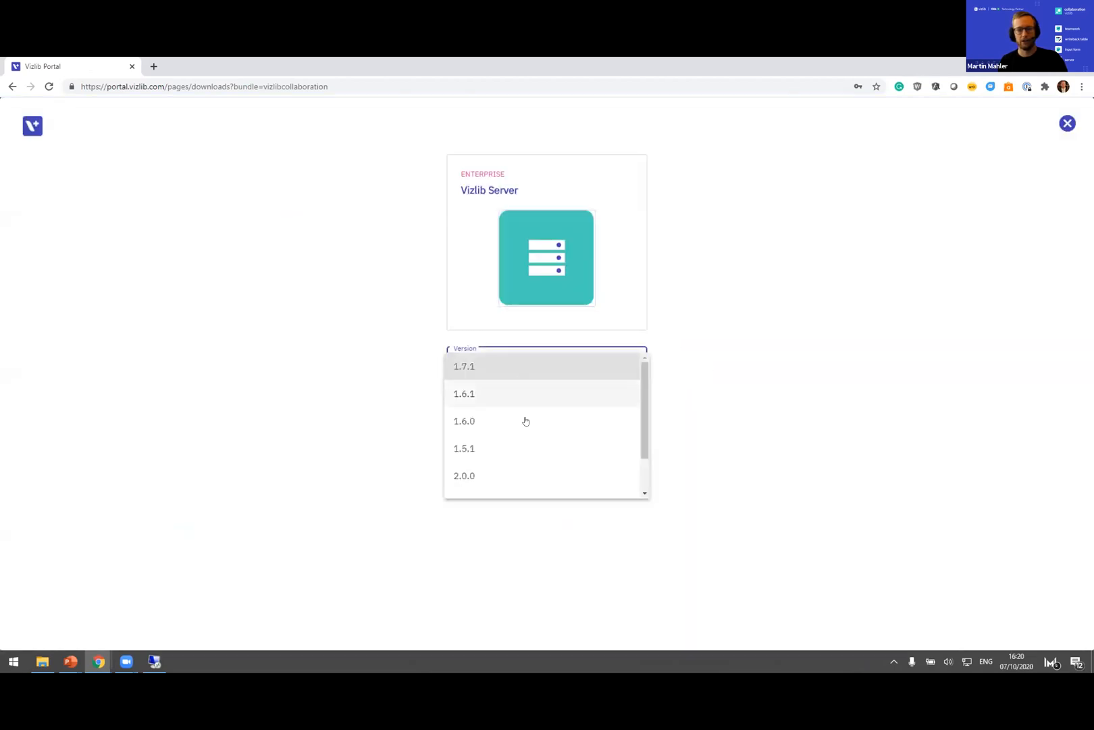
{"action": "left_click", "coordinate": [465, 477]}
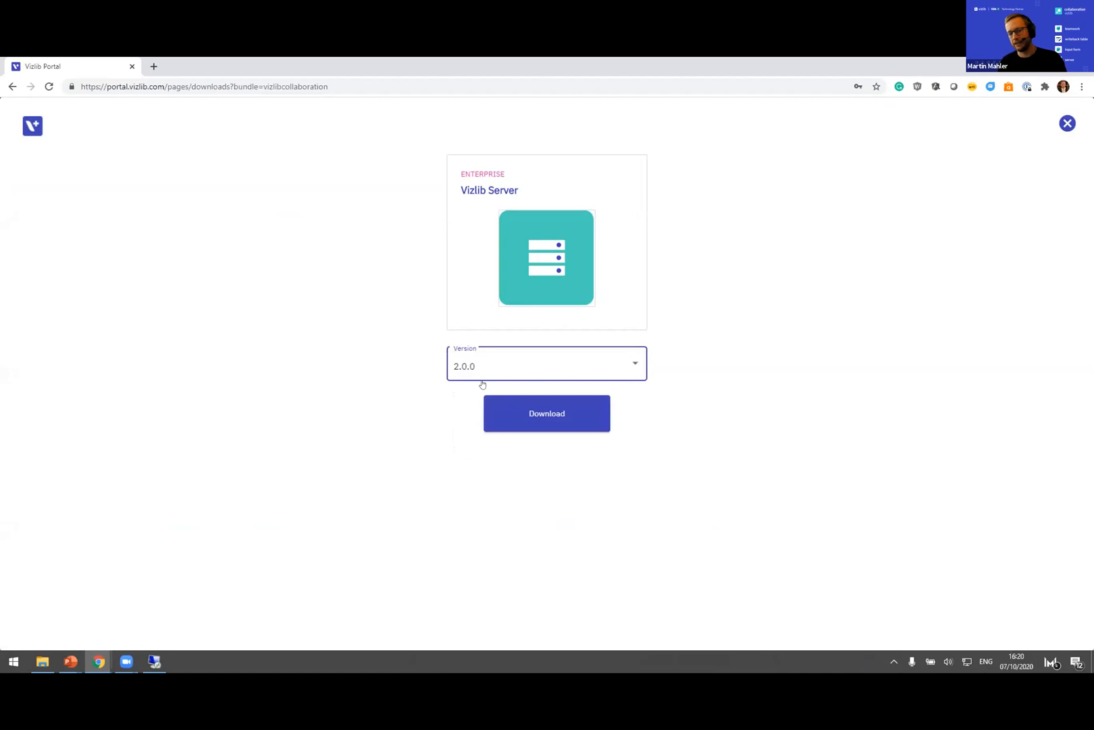
{"action": "left_click", "coordinate": [564, 424]}
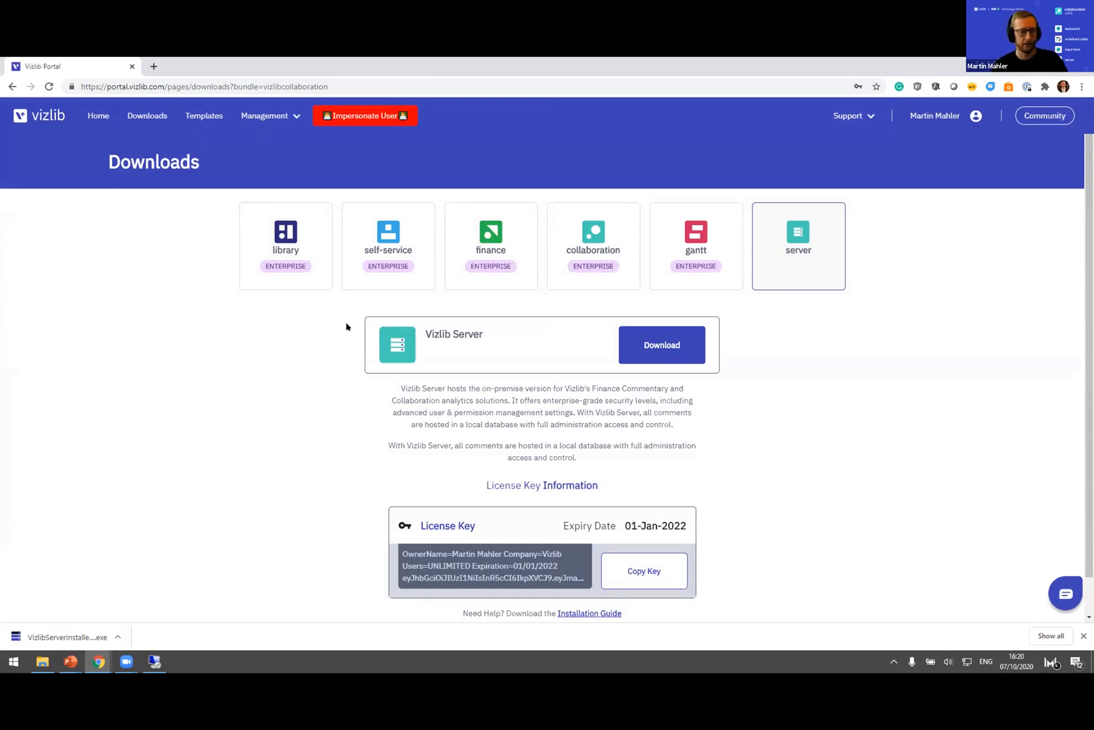
{"action": "left_click", "coordinate": [115, 636]}
{"action": "left_click", "coordinate": [307, 583]}
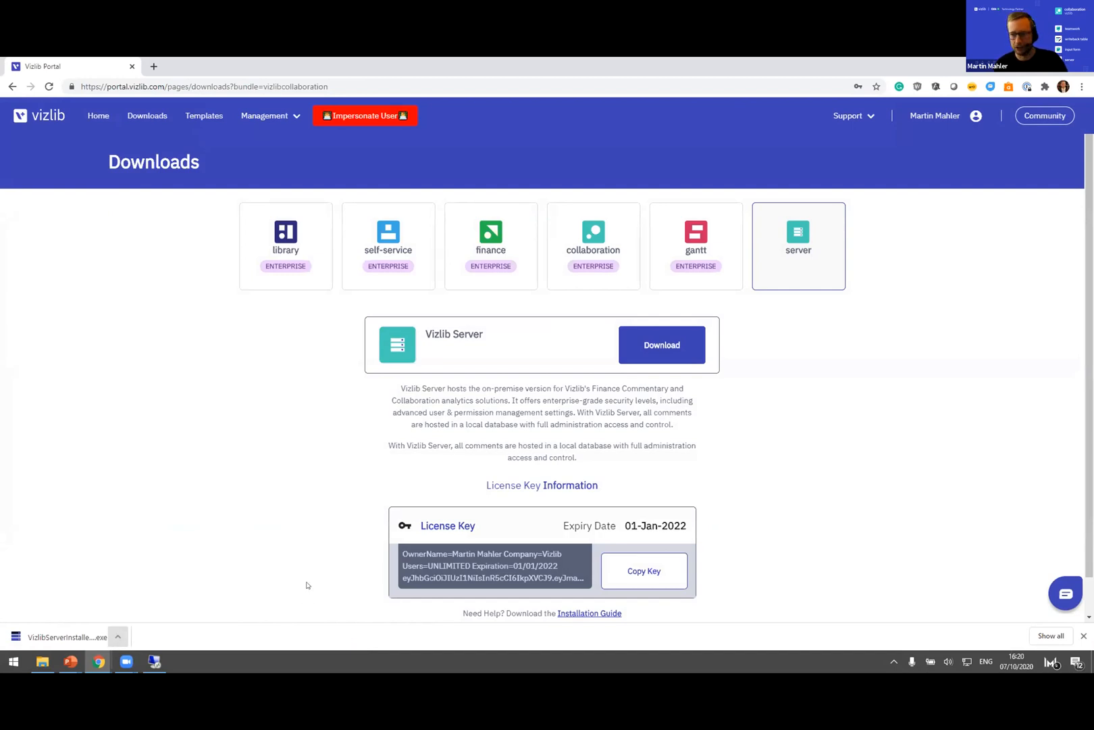
Step: Run VizlibServerInstaller-v2.0.0.exe in the full-screen Remote Desktop session and advance setup to the Vizlib Management Console credentials
{"action": "key", "text": "alt+Tab"}
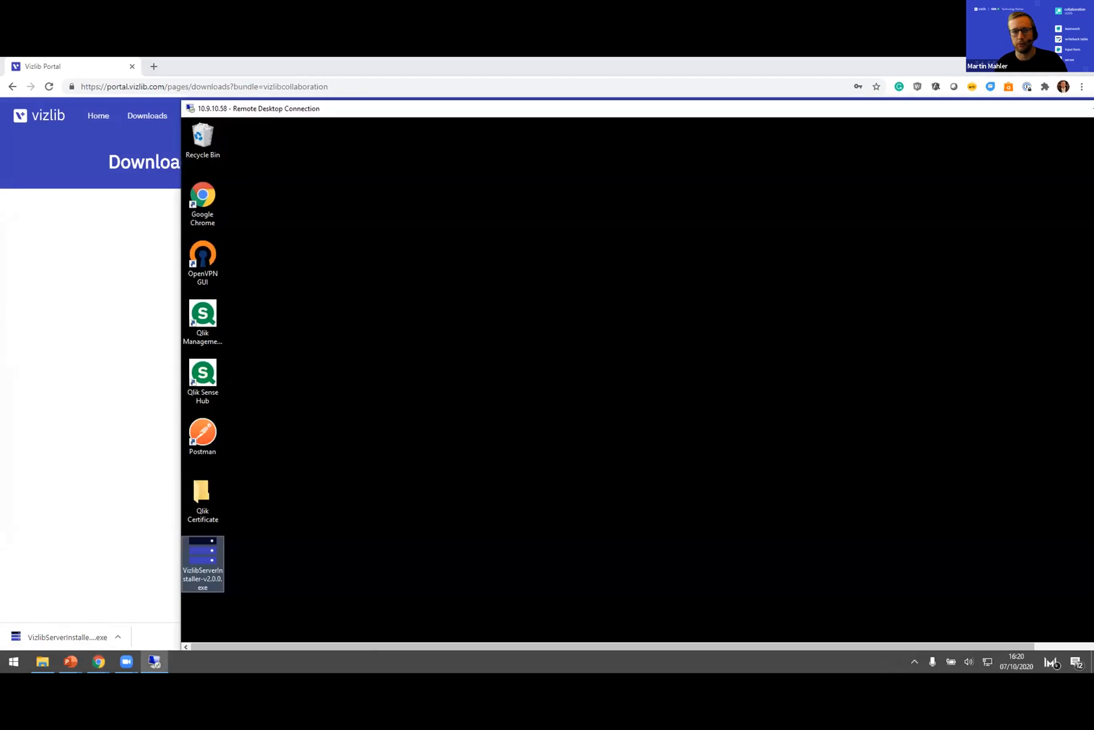
{"action": "double_click", "coordinate": [348, 111]}
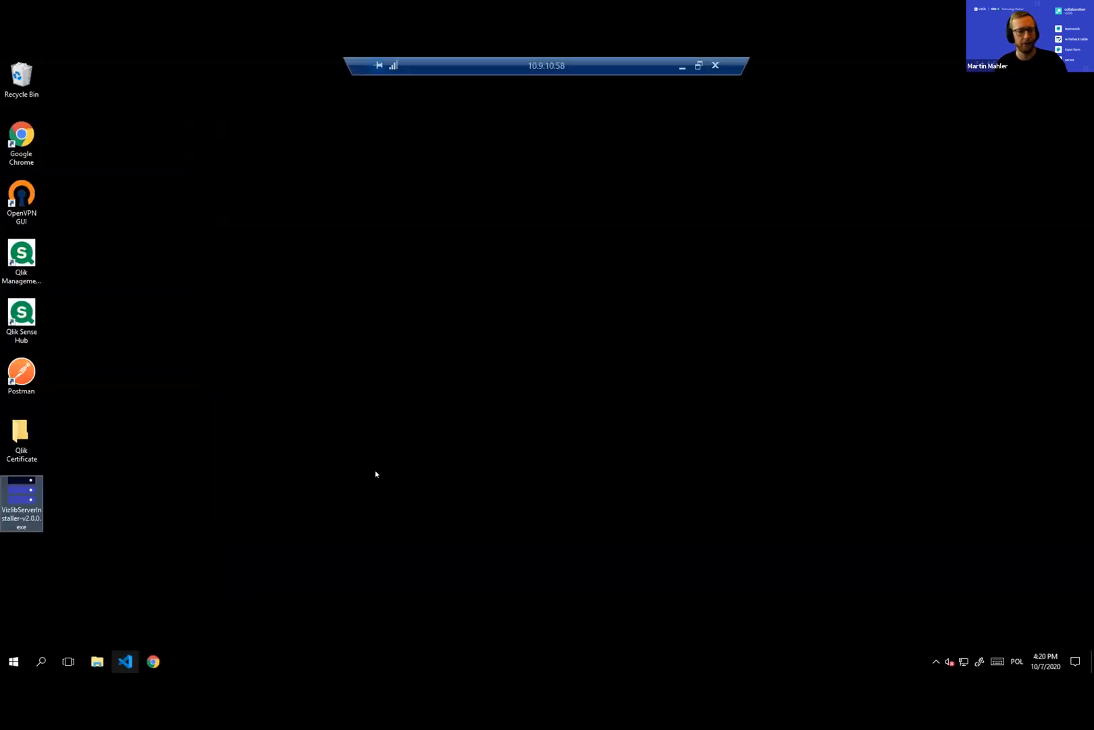
{"action": "double_click", "coordinate": [21, 495]}
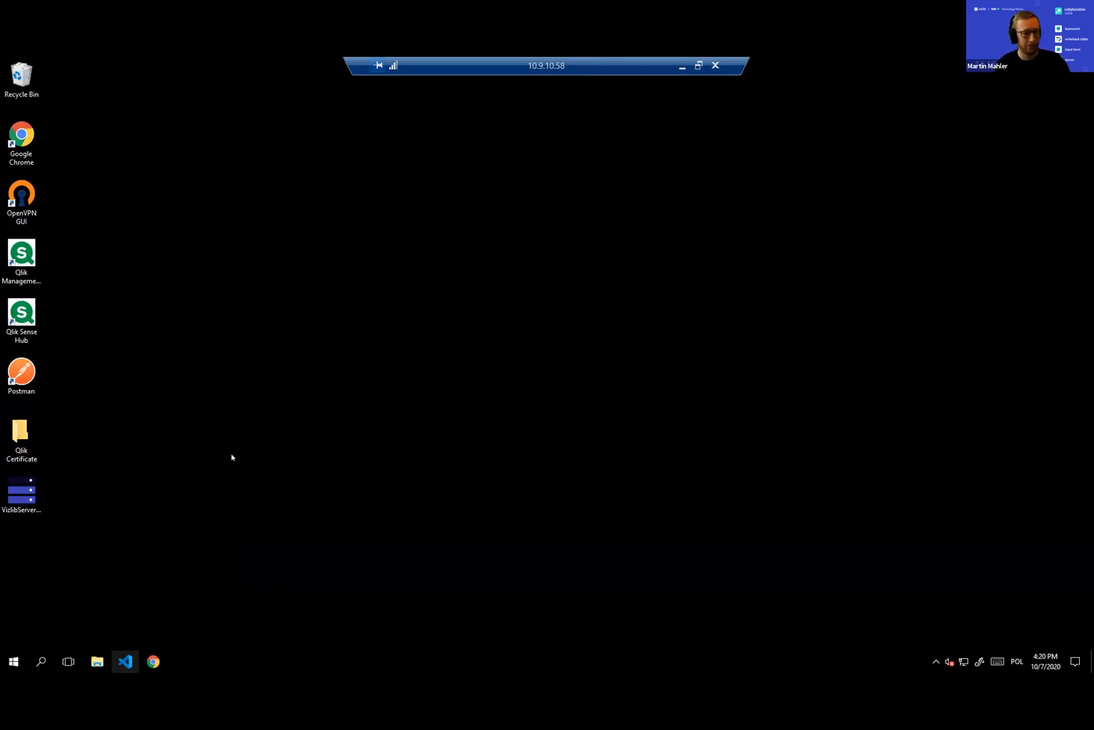
{"action": "double_click", "coordinate": [29, 481]}
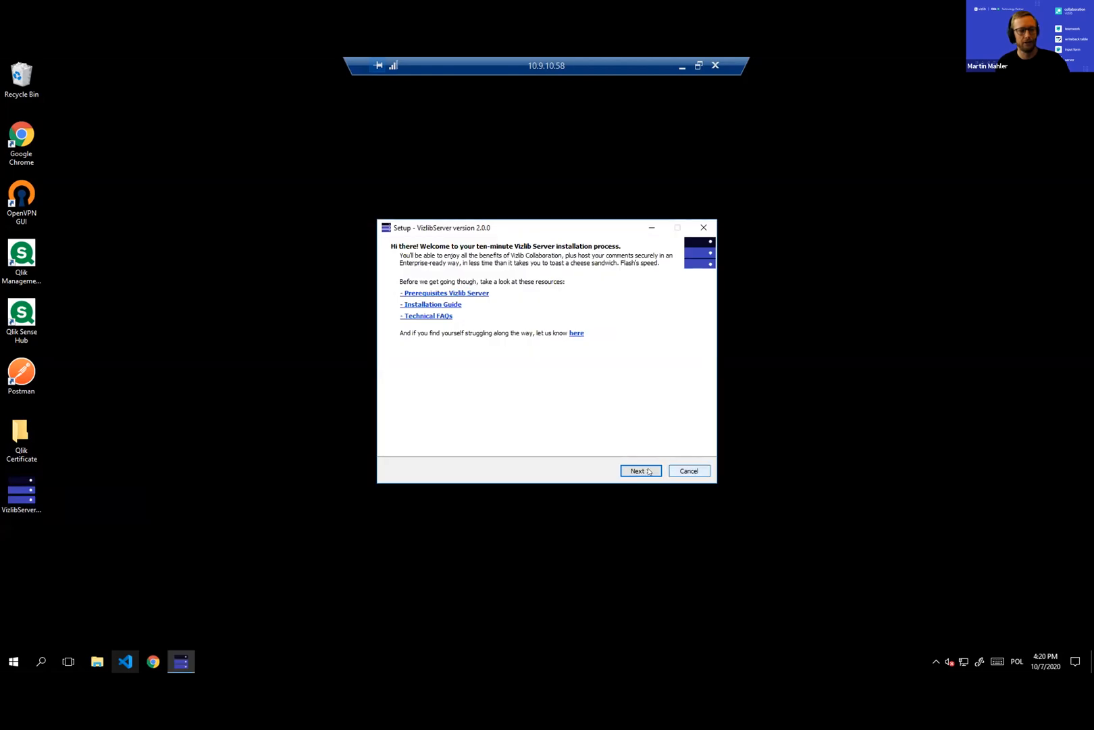
{"action": "key", "text": "Return"}
{"action": "left_click", "coordinate": [444, 436]}
{"action": "key", "text": "Return"}
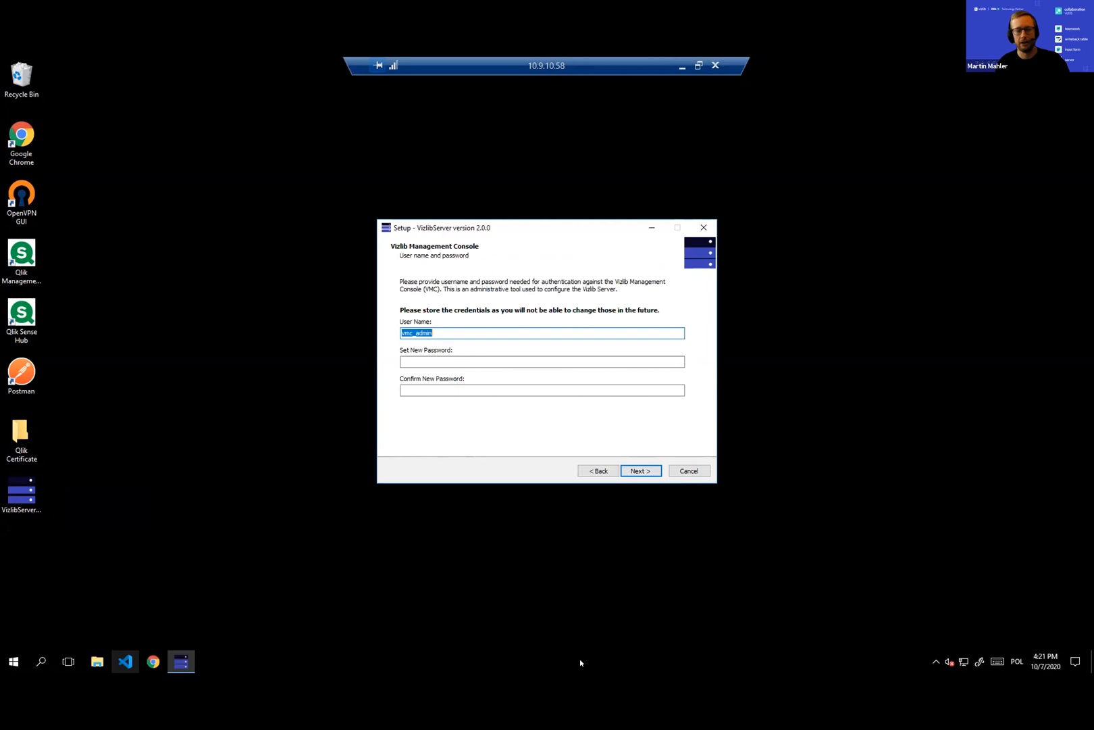
Step: Keep the default Vizlib Management Console user name, enter and confirm its new password, and continue to the database information
{"action": "key", "text": "Tab"}
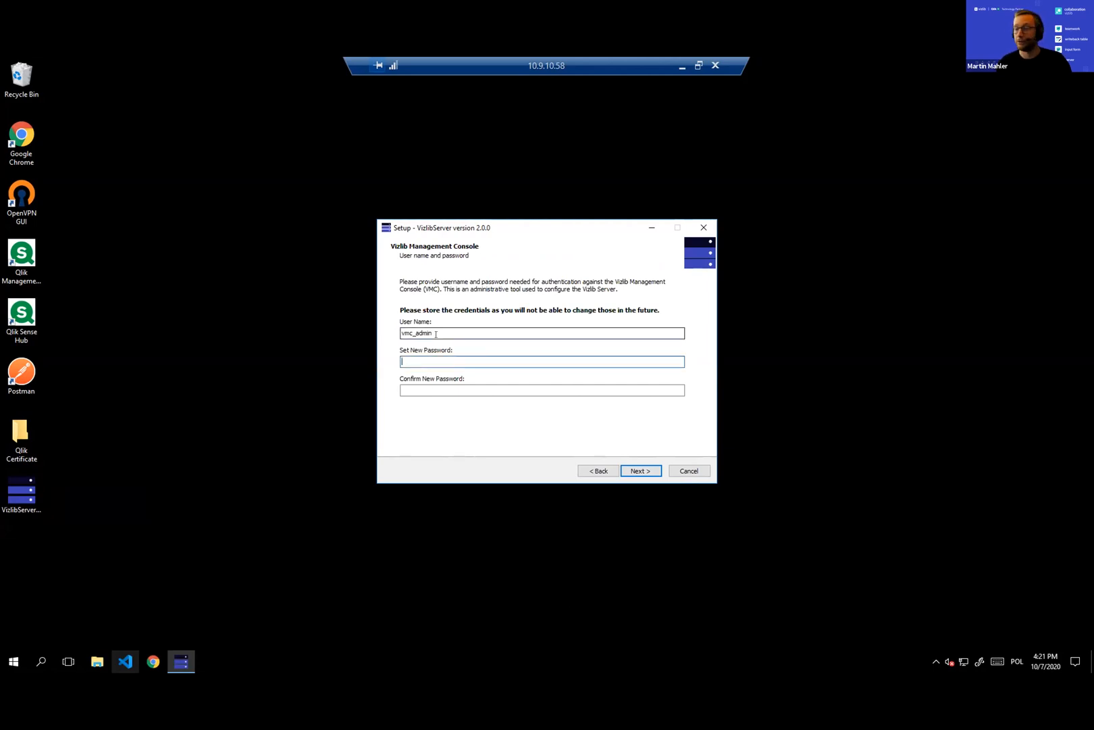
{"action": "type", "text": "••••••••••"}
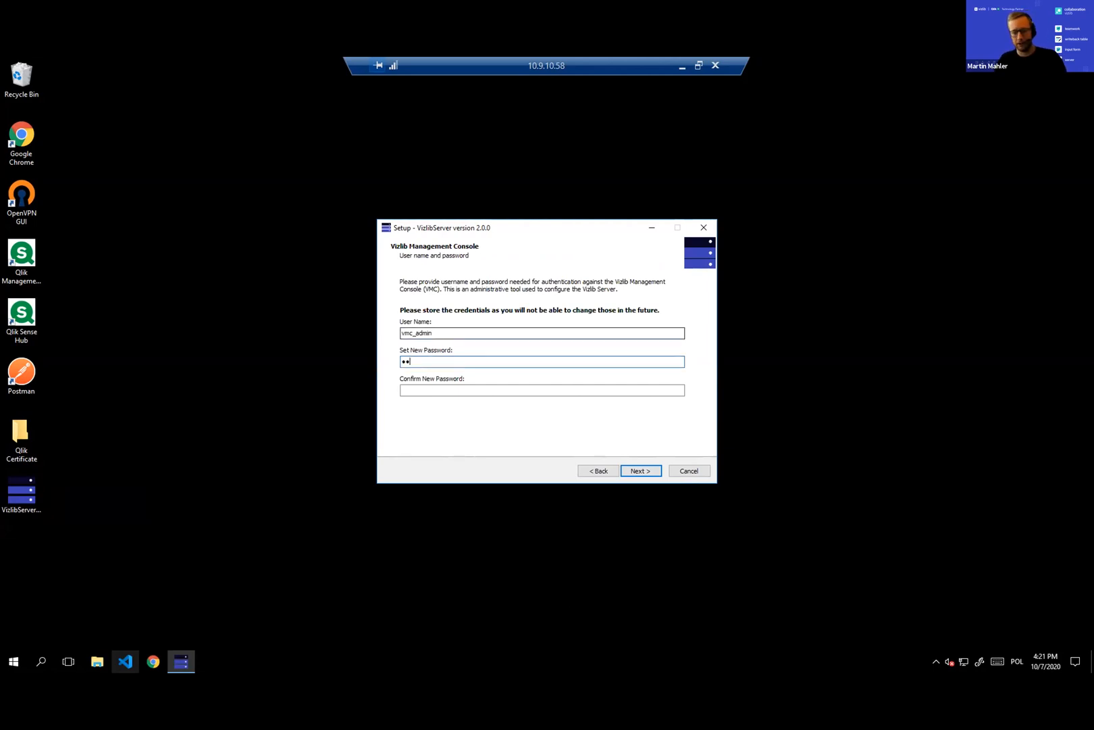
{"action": "key", "text": "Tab"}
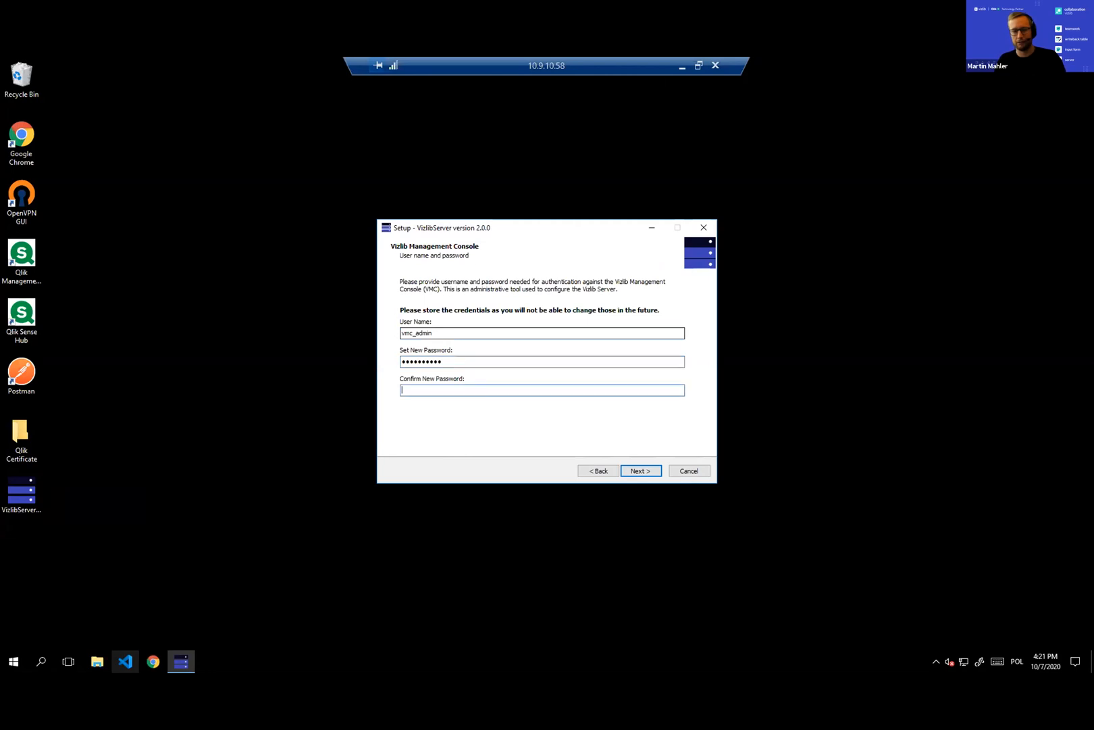
{"action": "type", "text": "••••••••••"}
{"action": "left_click", "coordinate": [632, 471]}
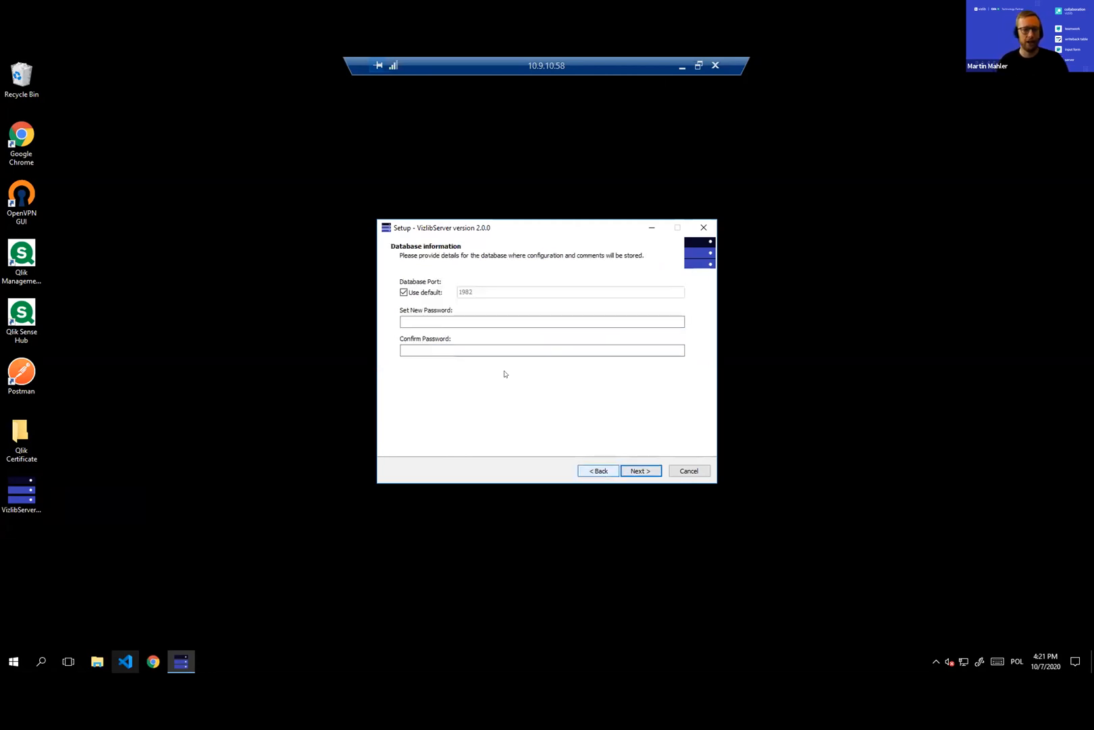
Step: Enter and confirm the new database password, keeping the default database port, and continue to the server information
{"action": "left_click", "coordinate": [439, 320]}
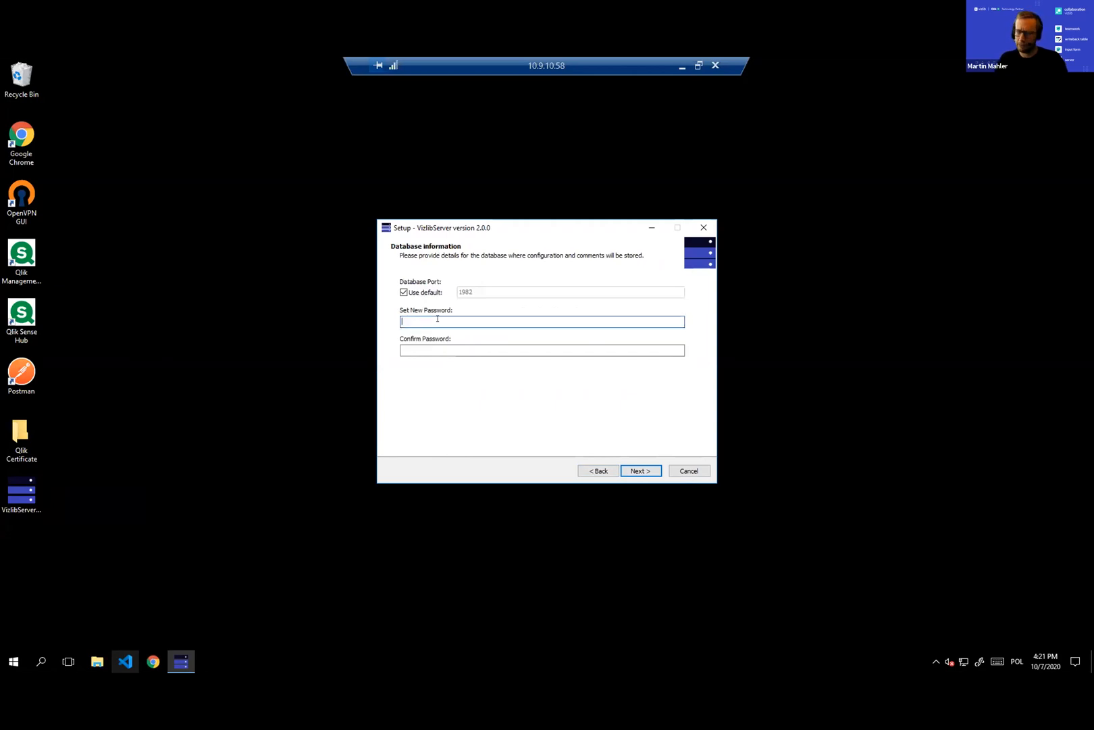
{"action": "type", "text": "•••••"}
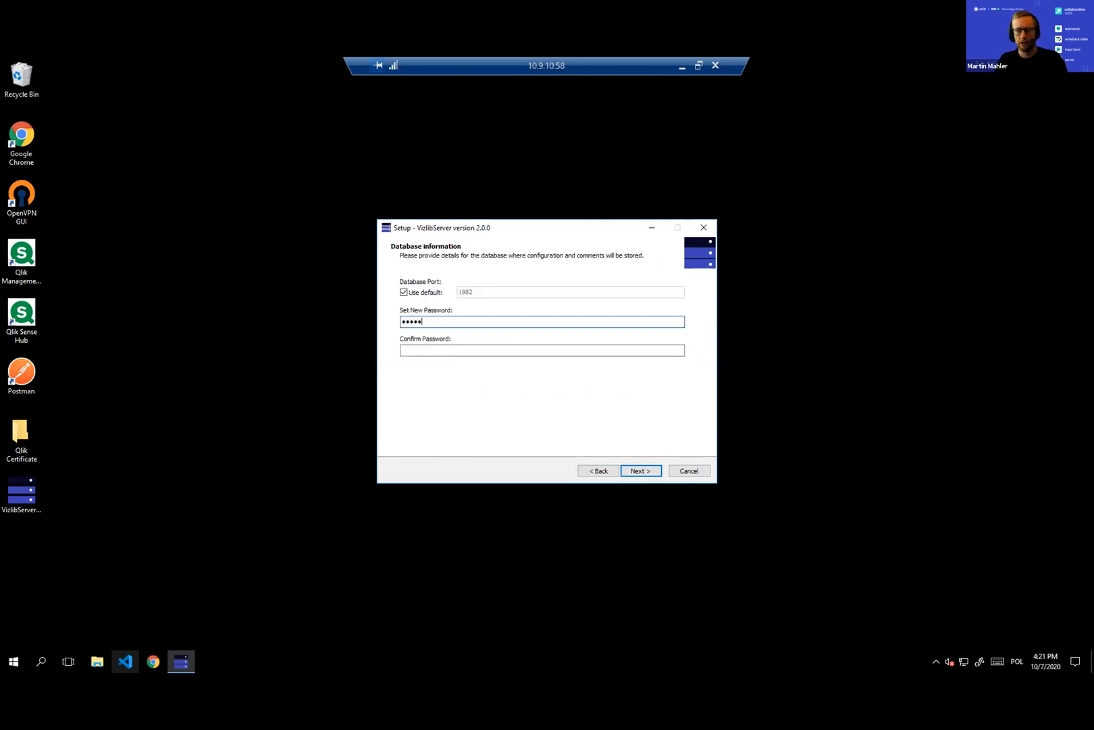
{"action": "key", "text": "Tab"}
{"action": "type", "text": "••••••••"}
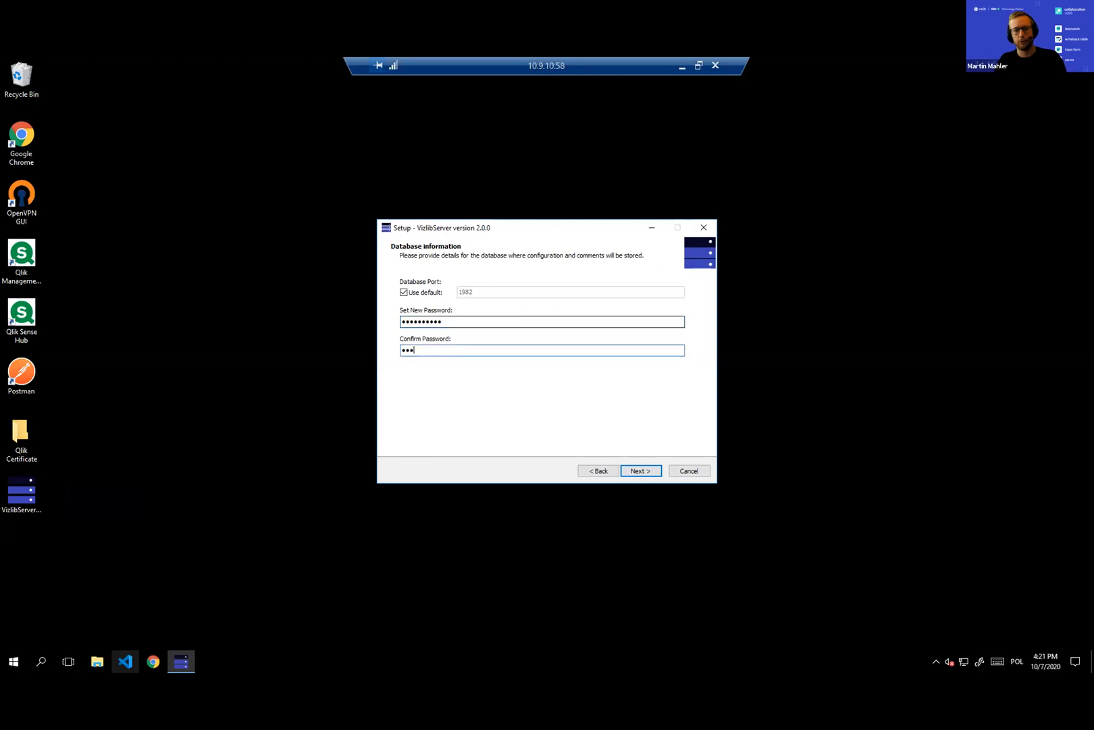
{"action": "left_click", "coordinate": [639, 472]}
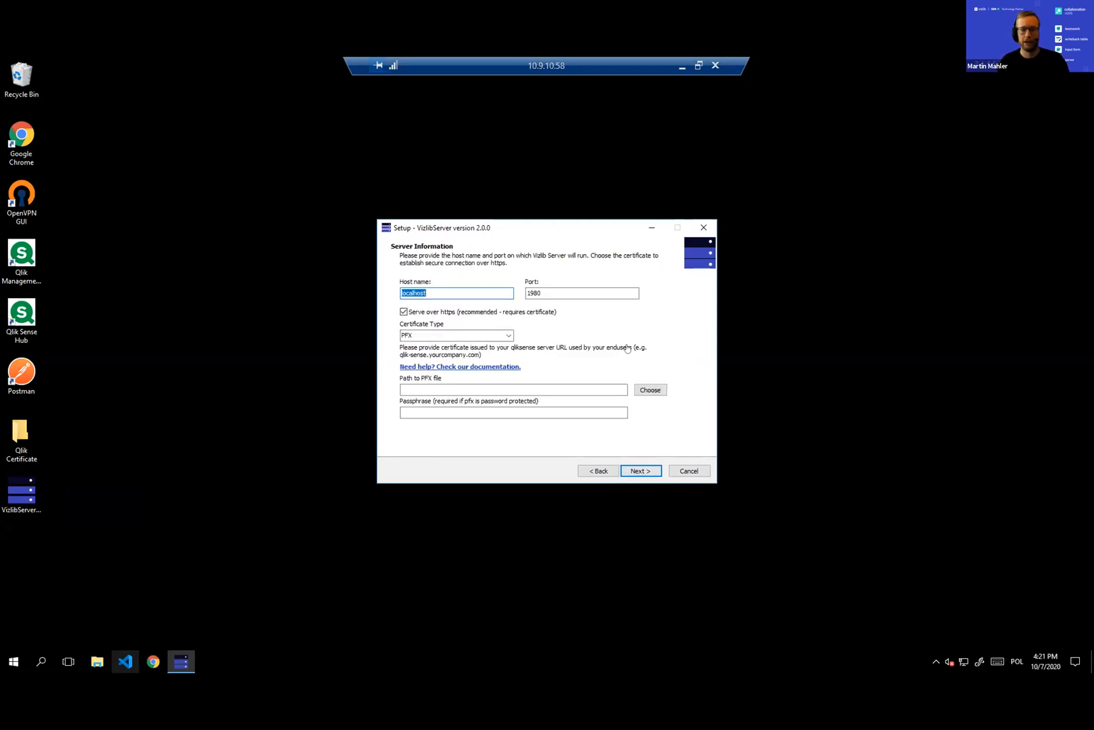
Step: Set the Vizlib Server host name to eta4.vizlib.com
{"action": "left_click", "coordinate": [493, 298]}
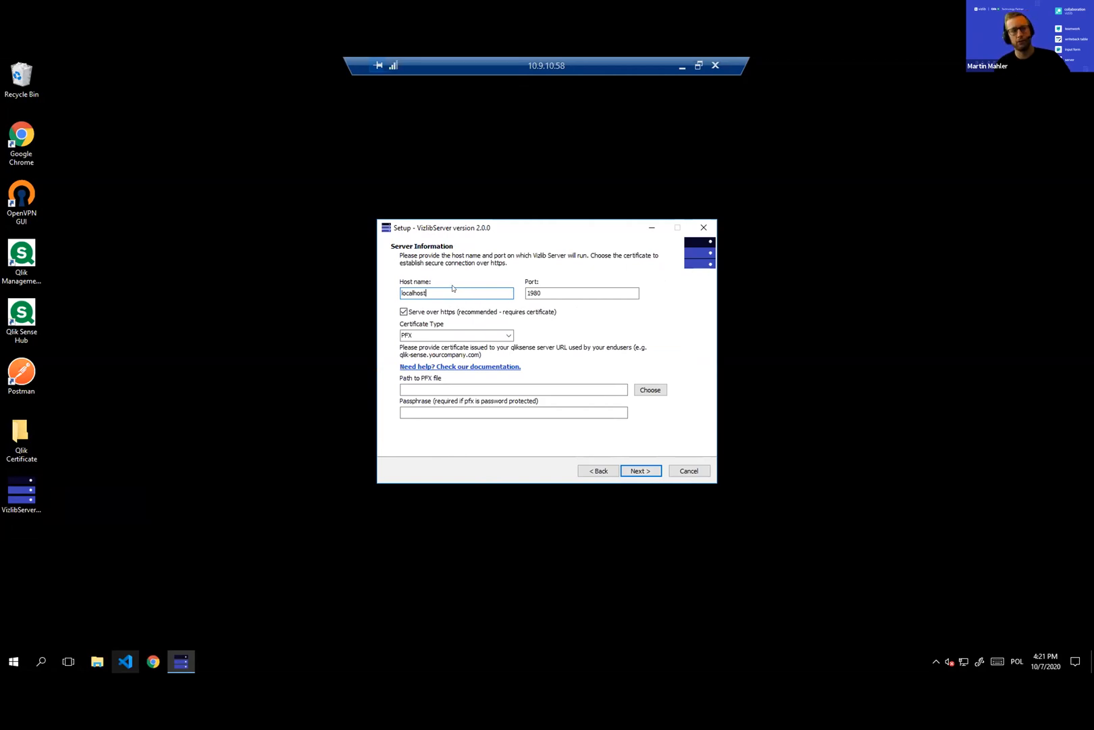
{"action": "left_click_drag", "start_coordinate": [465, 291], "coordinate": [348, 282]}
{"action": "type", "text": "eta4.vizlib.com"}
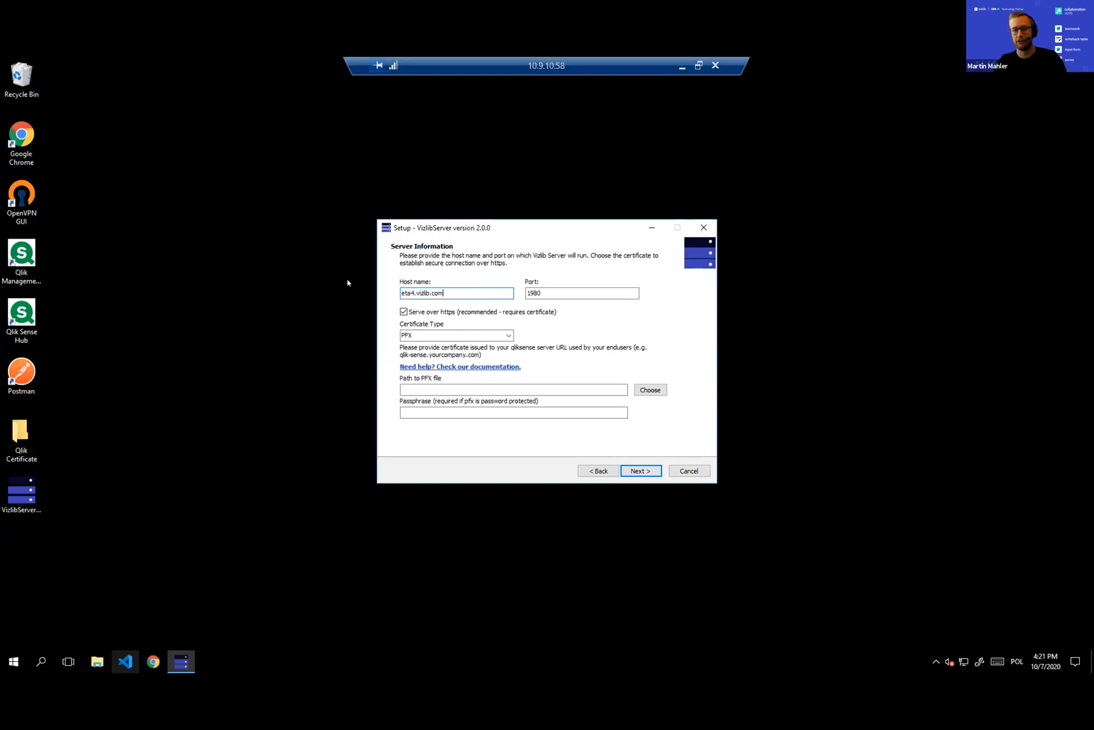
{"action": "double_click", "coordinate": [409, 292]}
{"action": "left_click", "coordinate": [409, 292]}
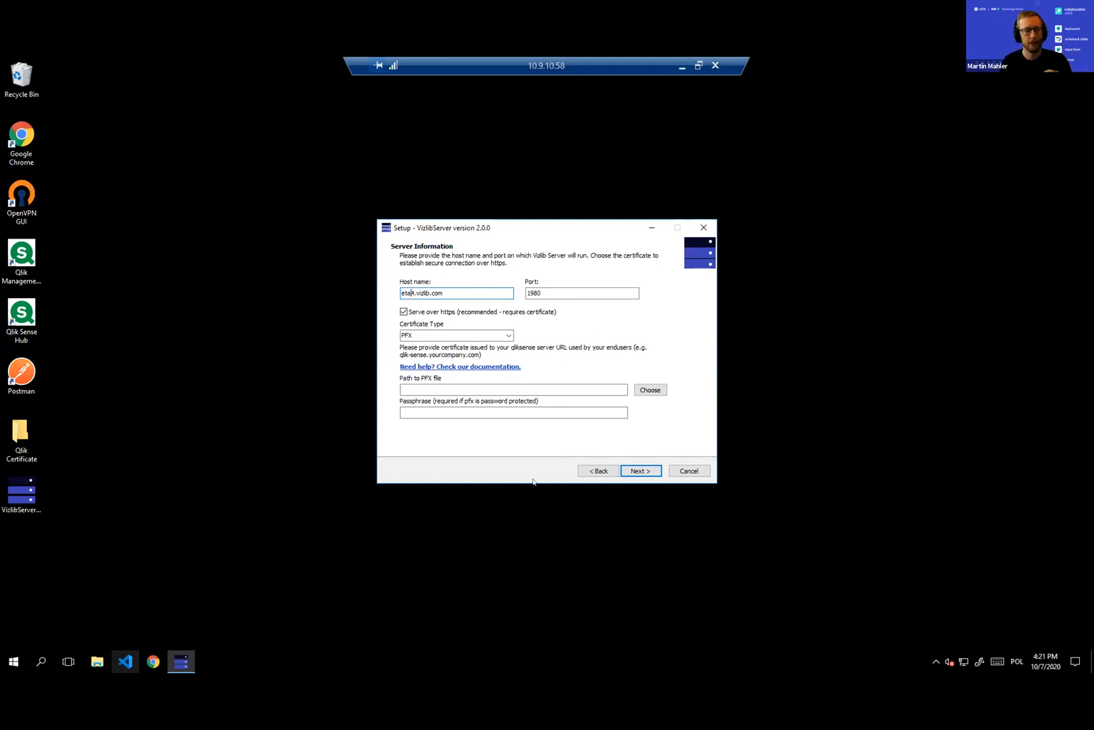
Step: Locate QlikServer_Certificate.pfx in the desktop's Qlik Certificate folder and choose it as the server's PFX file
{"action": "double_click", "coordinate": [21, 436]}
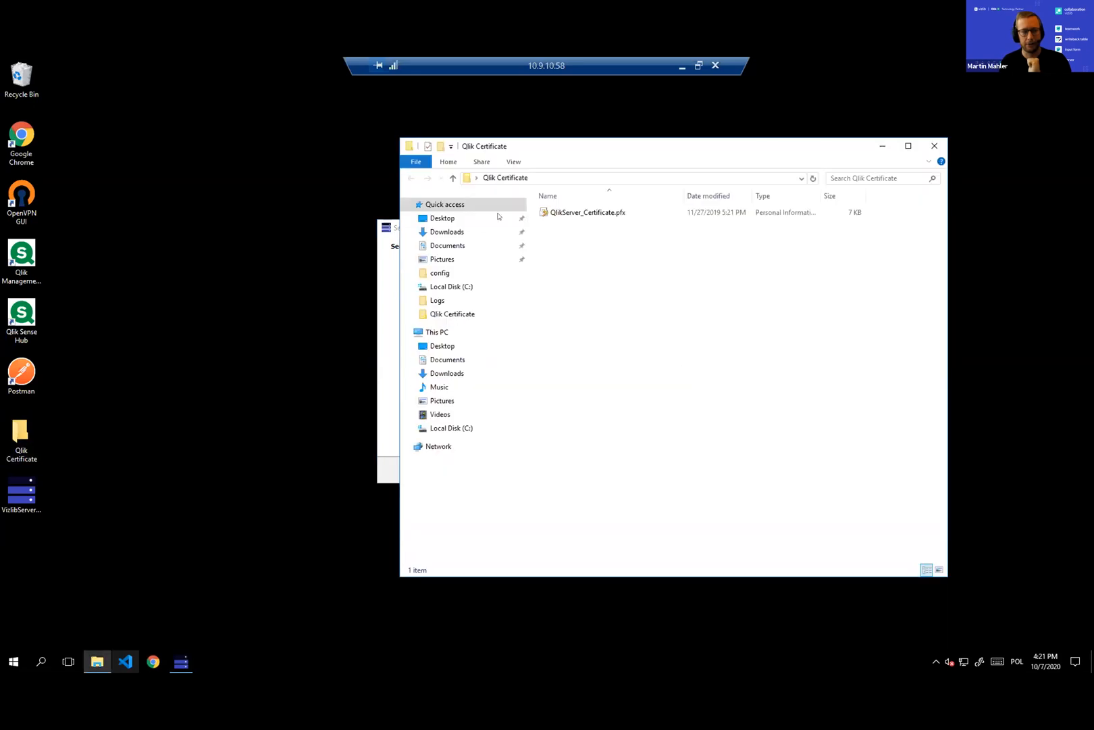
{"action": "left_click", "coordinate": [570, 212]}
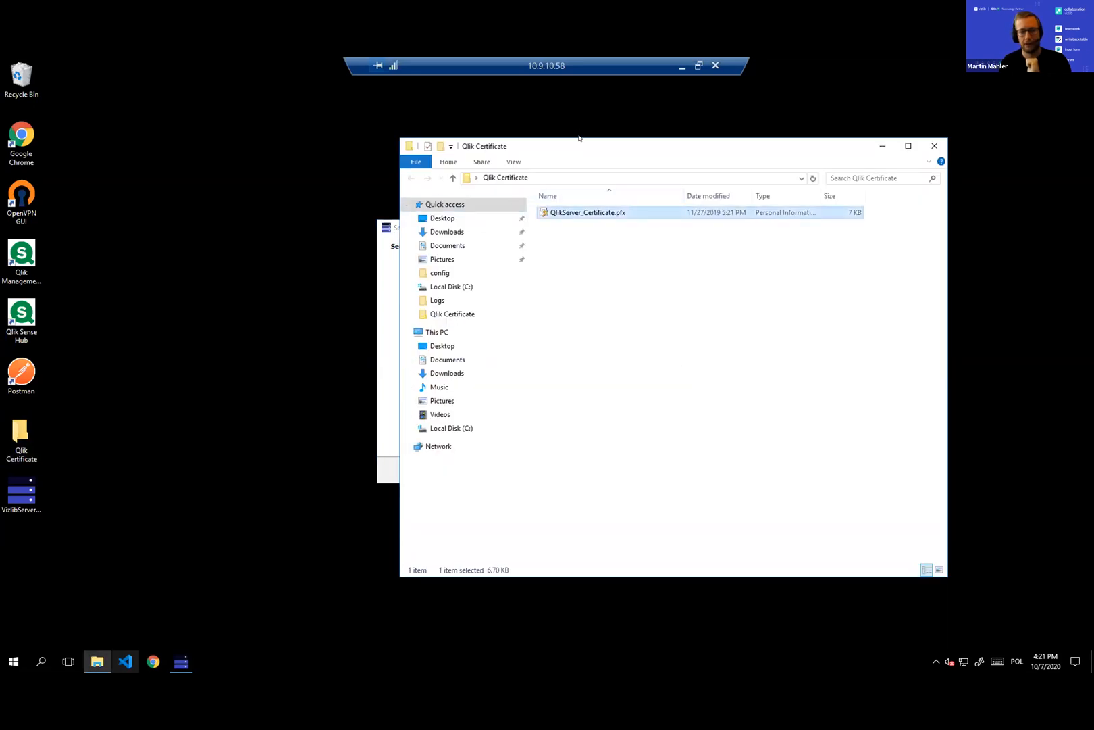
{"action": "left_click_drag", "start_coordinate": [586, 147], "coordinate": [178, 182]}
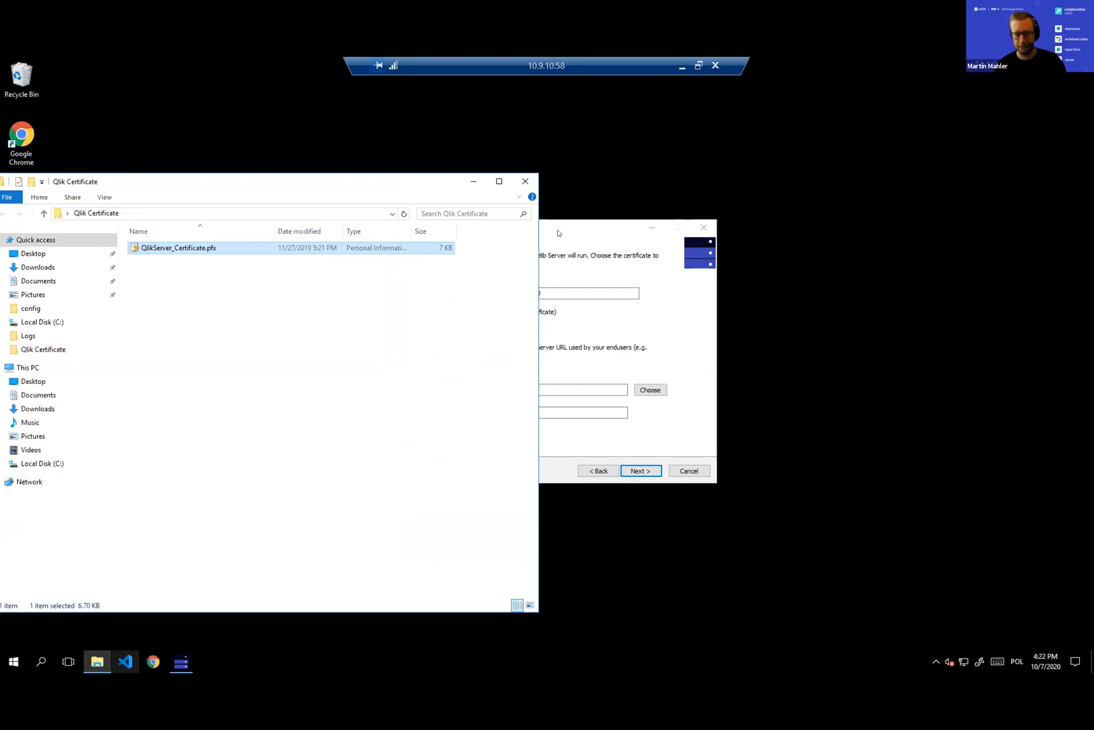
{"action": "left_click_drag", "start_coordinate": [548, 234], "coordinate": [630, 237]}
{"action": "left_click", "coordinate": [730, 392]}
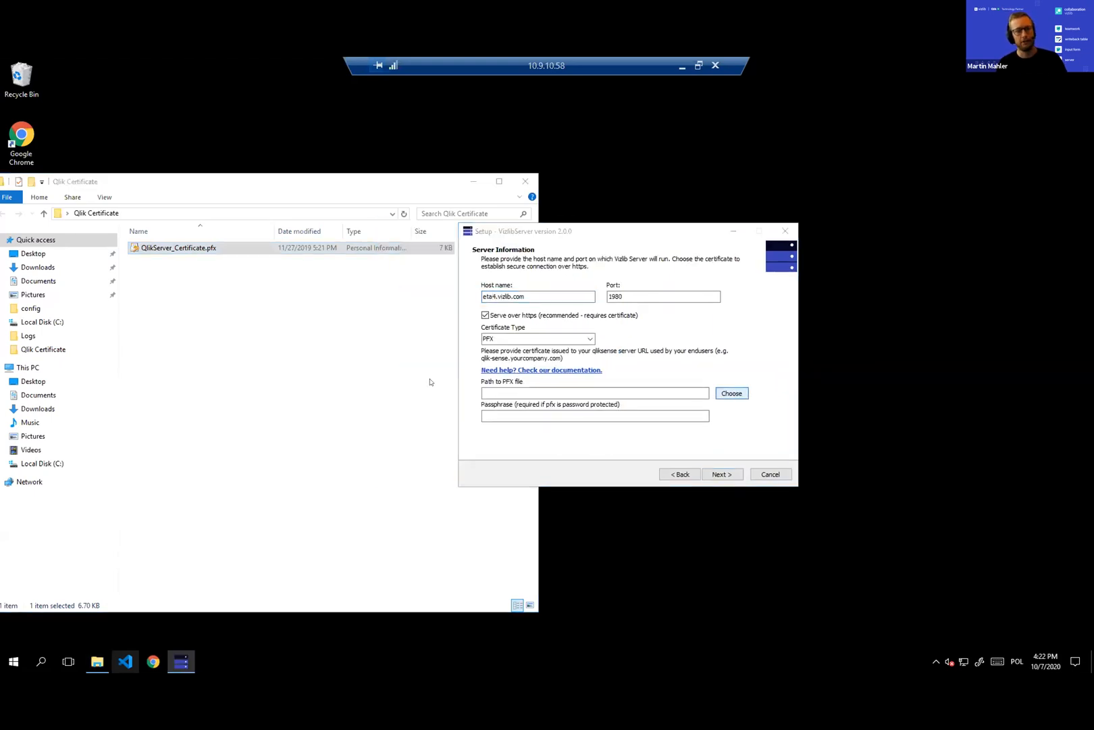
{"action": "double_click", "coordinate": [620, 321]}
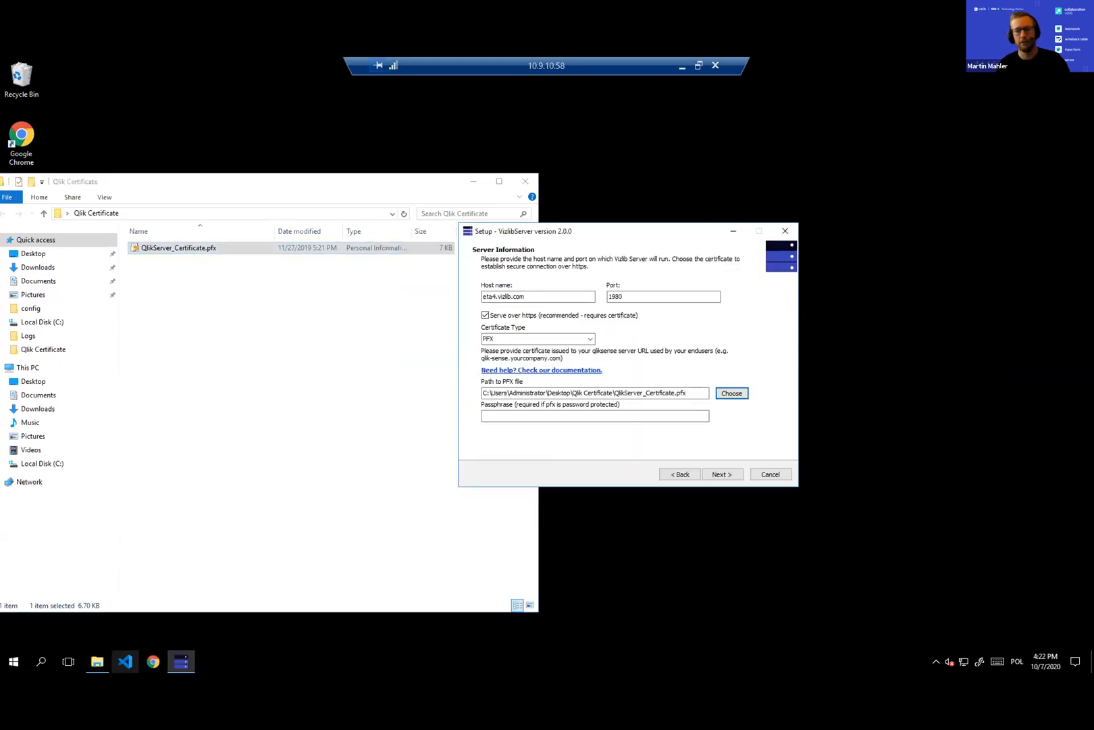
Step: Start the VizlibServer installation without a certificate passphrase and minimize the Qlik Certificate folder window
{"action": "left_click", "coordinate": [721, 475]}
{"action": "left_click", "coordinate": [720, 474]}
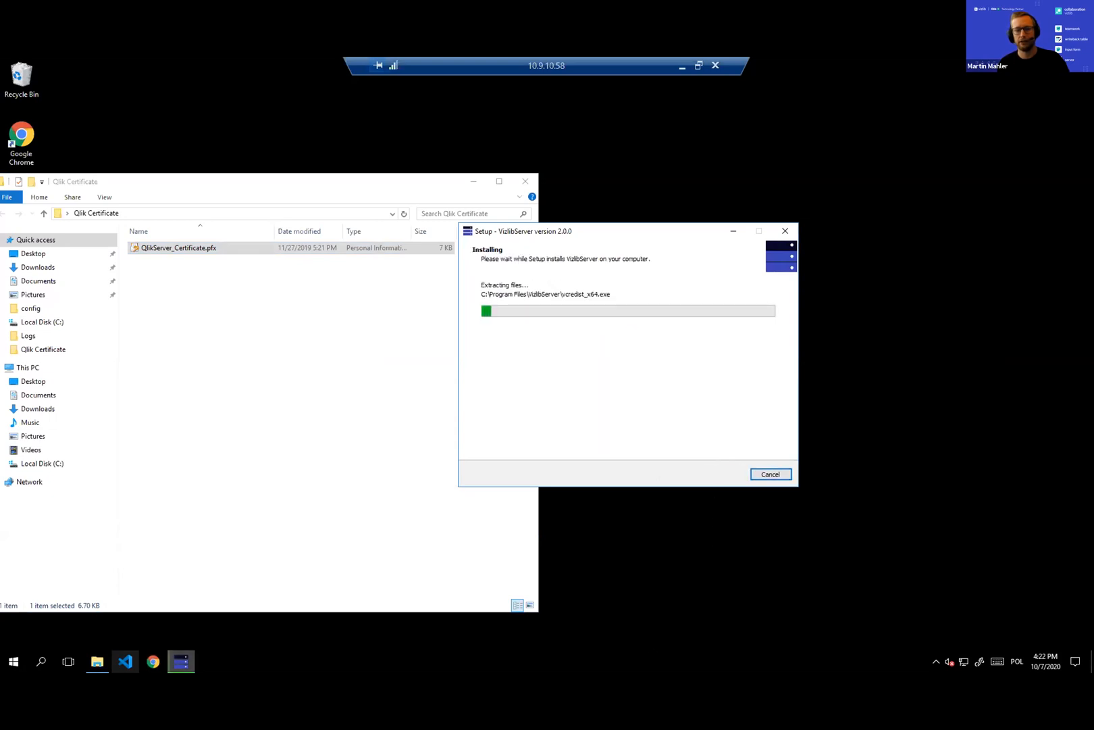
{"action": "left_click", "coordinate": [475, 181]}
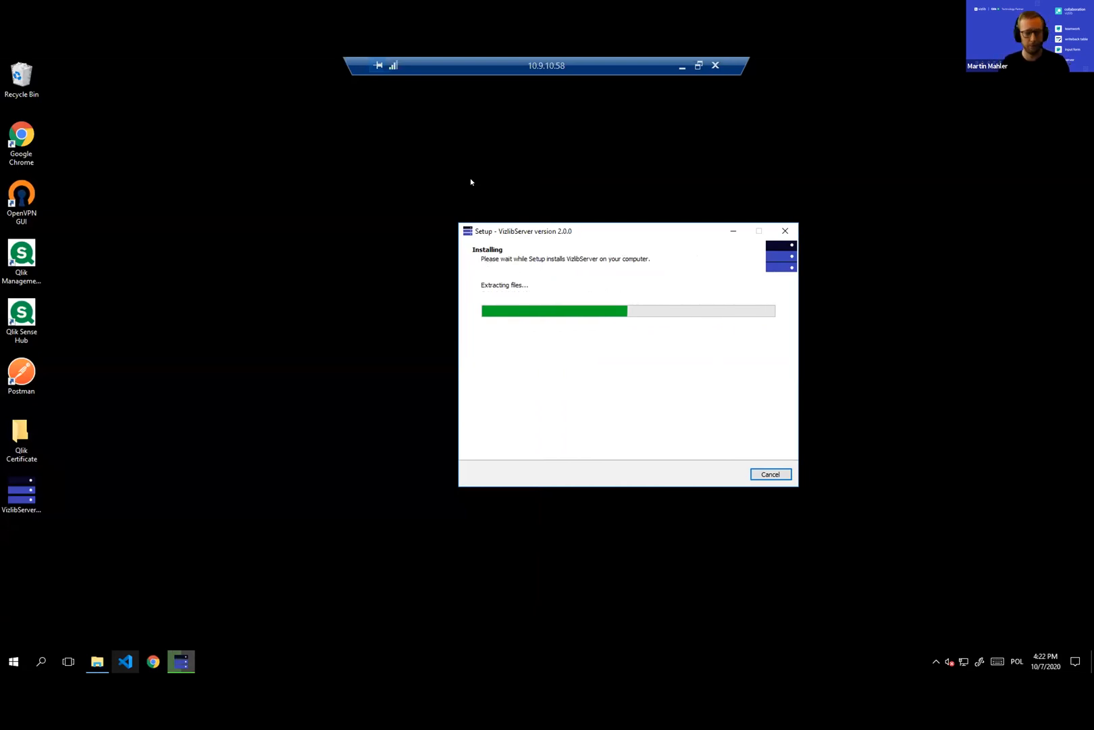
Step: Reopen the Qlik Certificate folder to show the certificate file during installation, and minimize it again
{"action": "left_click", "coordinate": [65, 517]}
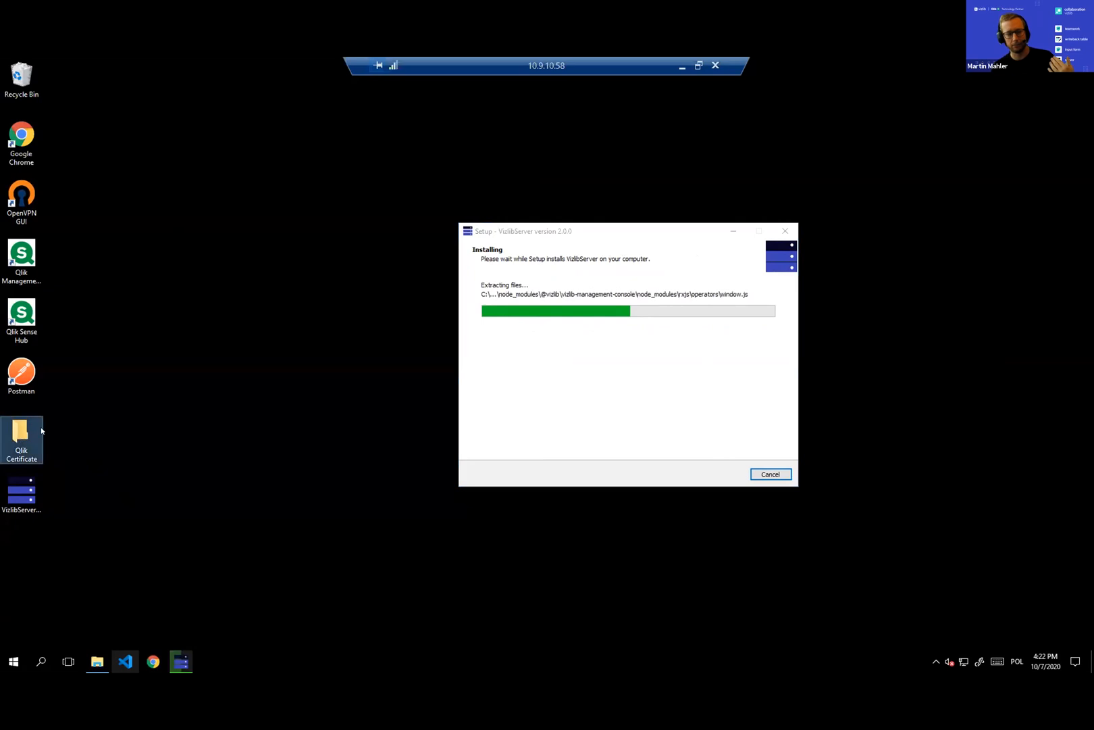
{"action": "double_click", "coordinate": [22, 439]}
{"action": "left_click", "coordinate": [362, 328]}
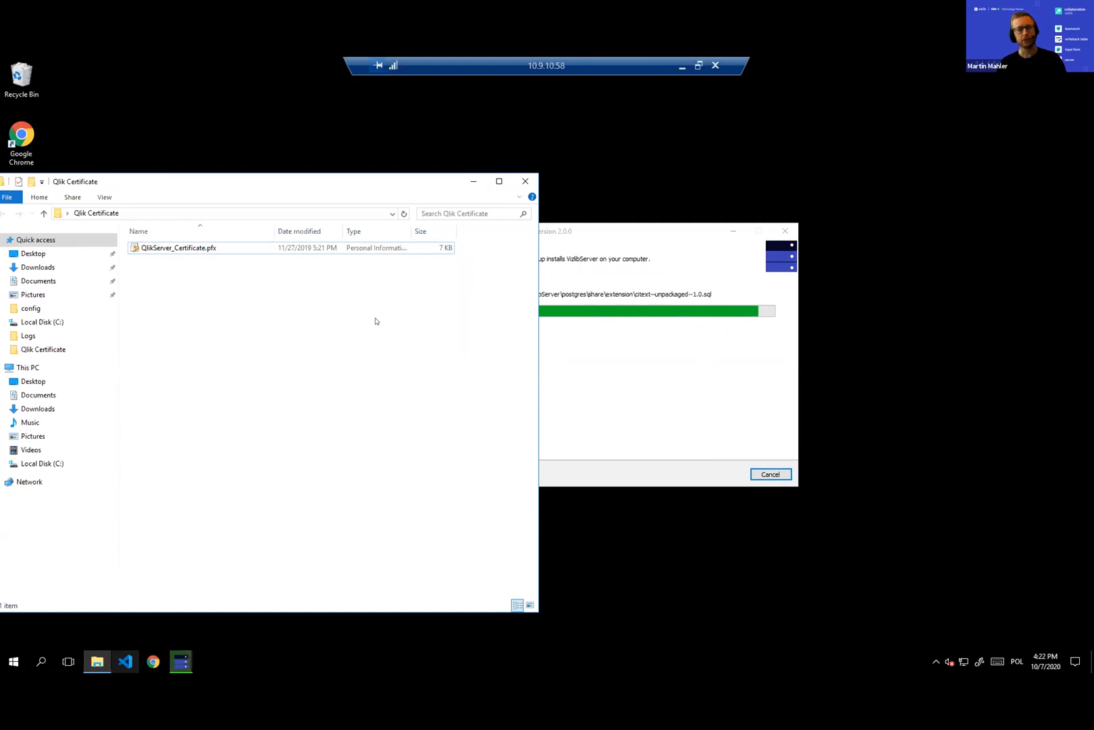
{"action": "left_click", "coordinate": [474, 181]}
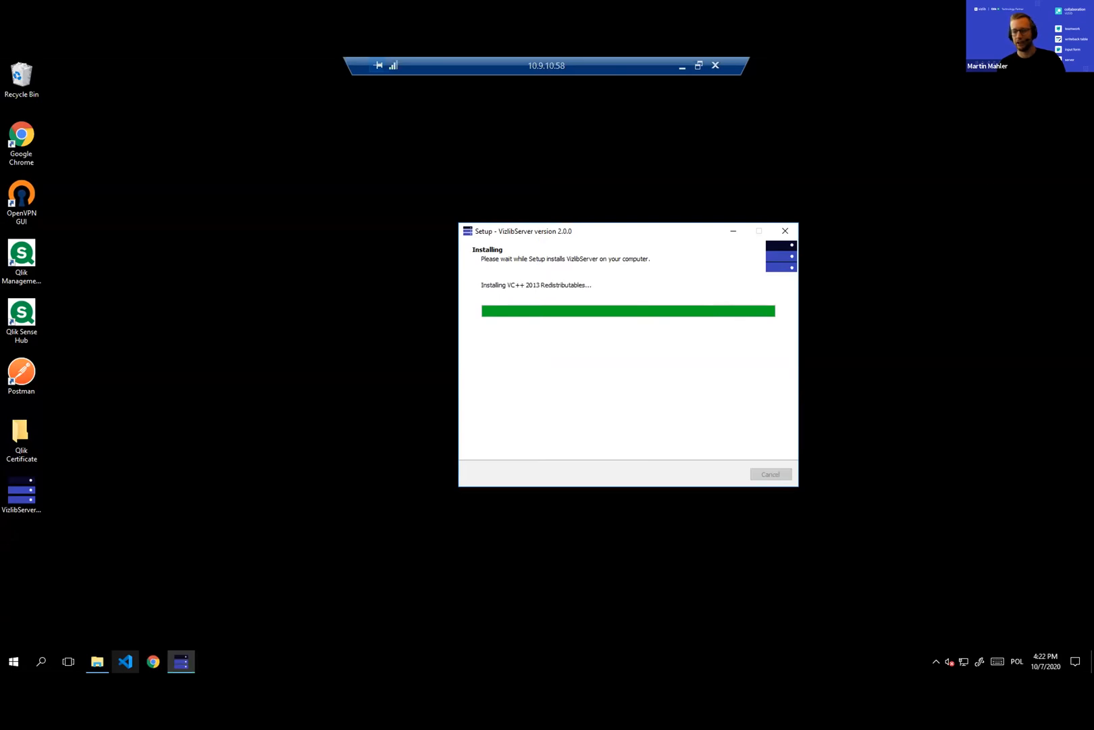
Step: Return to the Remote Desktop session after minimizing it and move the VizlibServer setup window closer to the desktop icons
{"action": "left_click", "coordinate": [683, 66]}
{"action": "left_click_drag", "start_coordinate": [662, 60], "coordinate": [704, 74]}
{"action": "key", "text": "alt+Tab"}
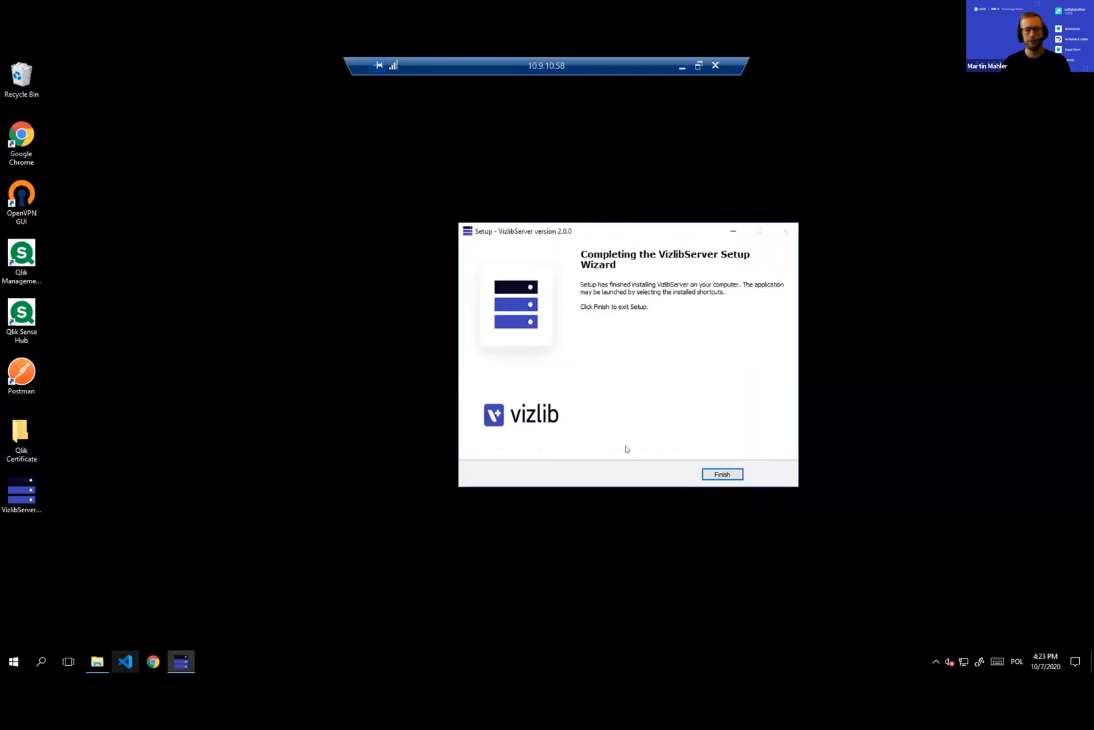
{"action": "left_click_drag", "start_coordinate": [622, 236], "coordinate": [502, 229]}
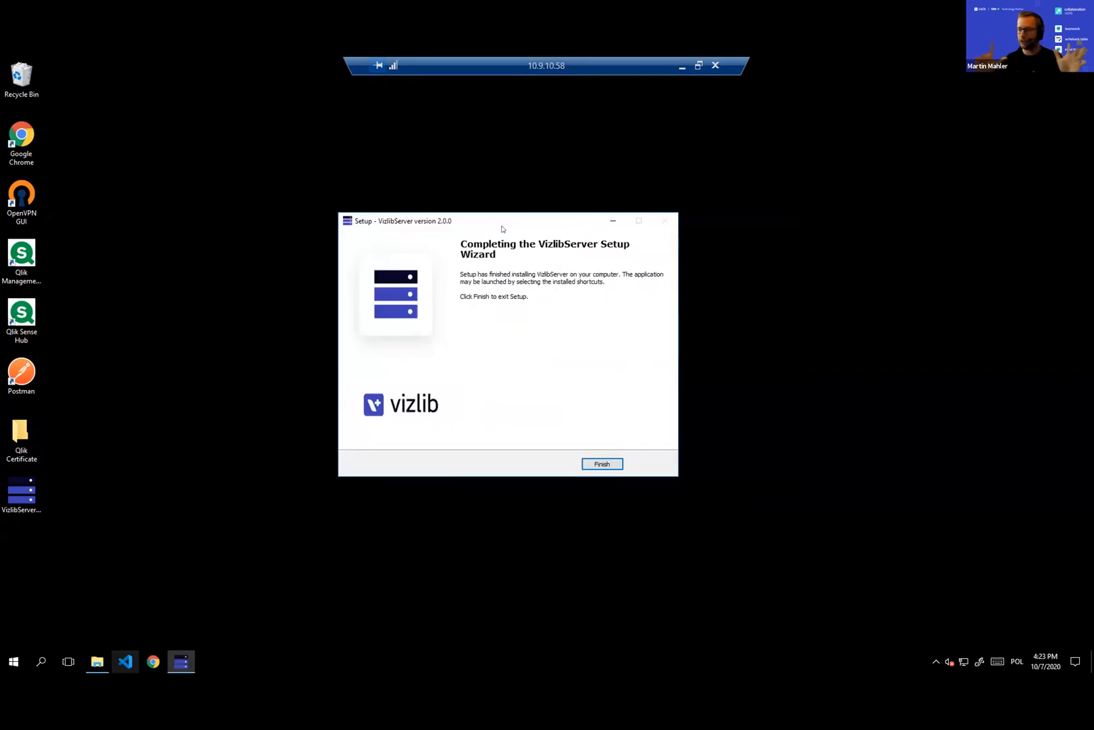
Step: Finish the VizlibServer setup and log in to the Vizlib Management Console as vmc_admin with the account password
{"action": "left_click", "coordinate": [599, 466]}
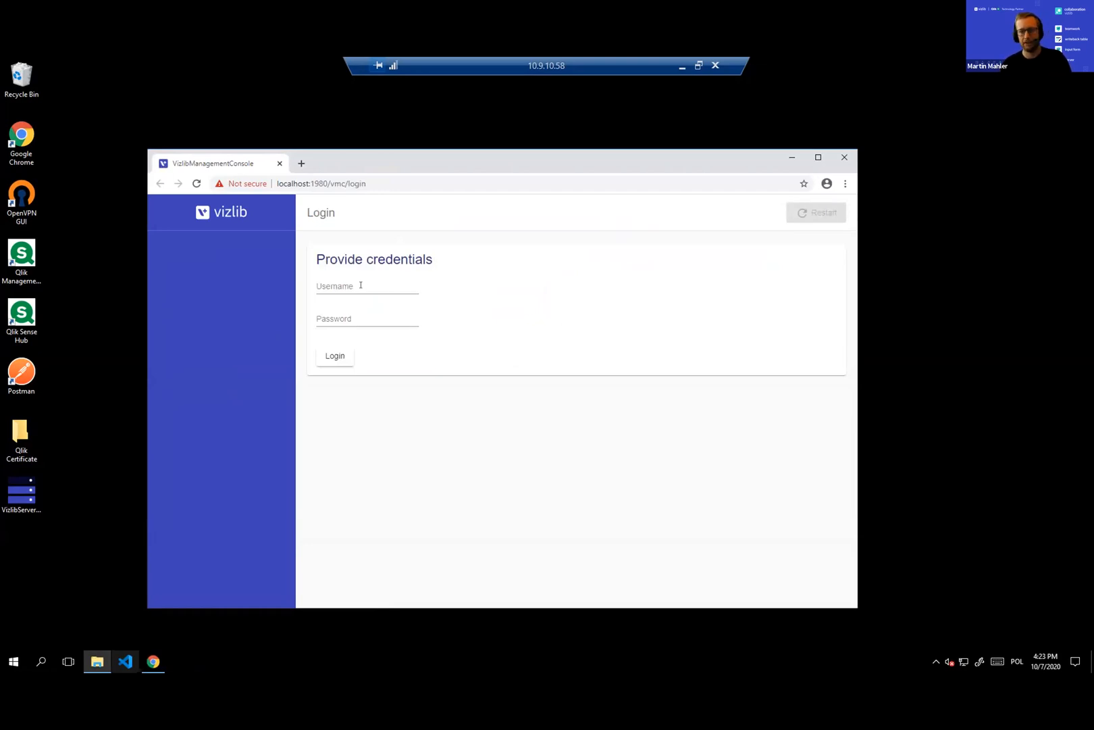
{"action": "left_click", "coordinate": [356, 285]}
{"action": "type", "text": "vmc_admin"}
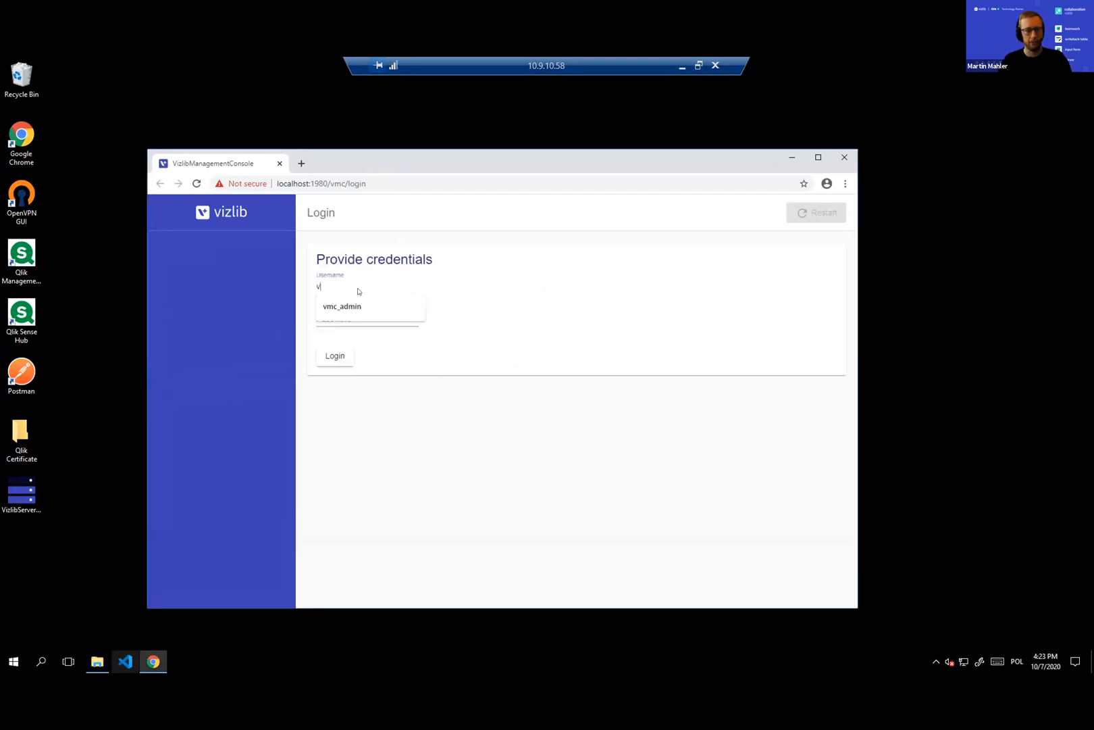
{"action": "key", "text": "Down"}
{"action": "key", "text": "Return"}
{"action": "key", "text": "Tab"}
{"action": "type", "text": "••"}
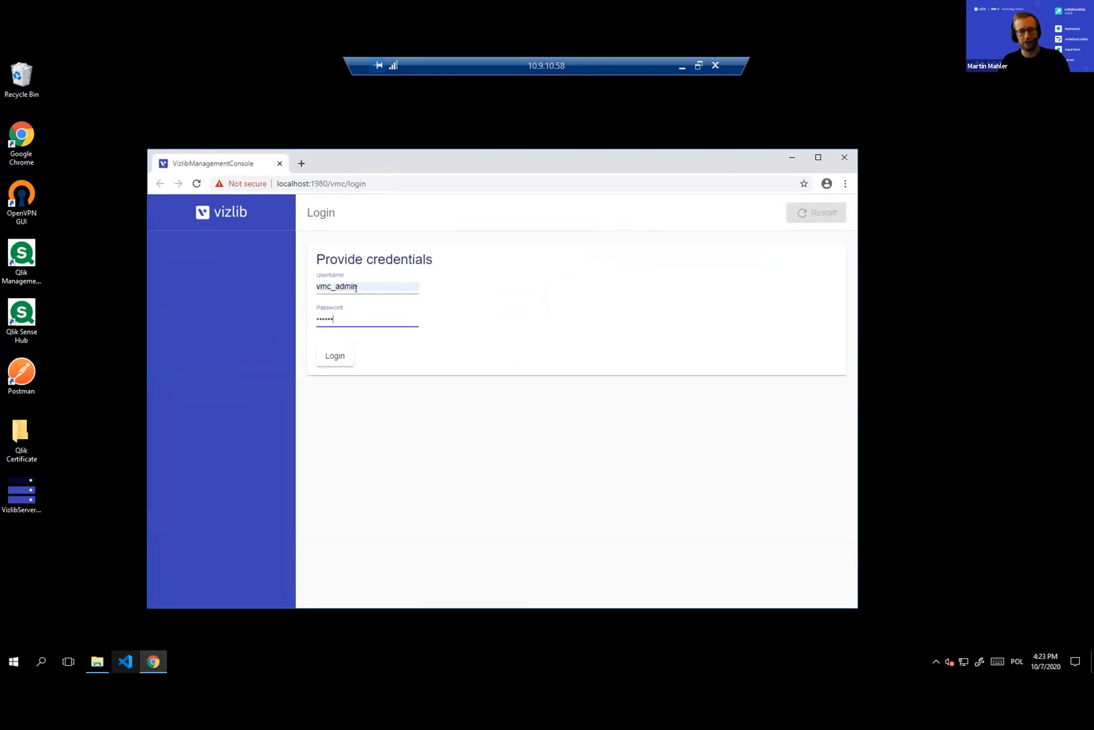
{"action": "left_click", "coordinate": [329, 363]}
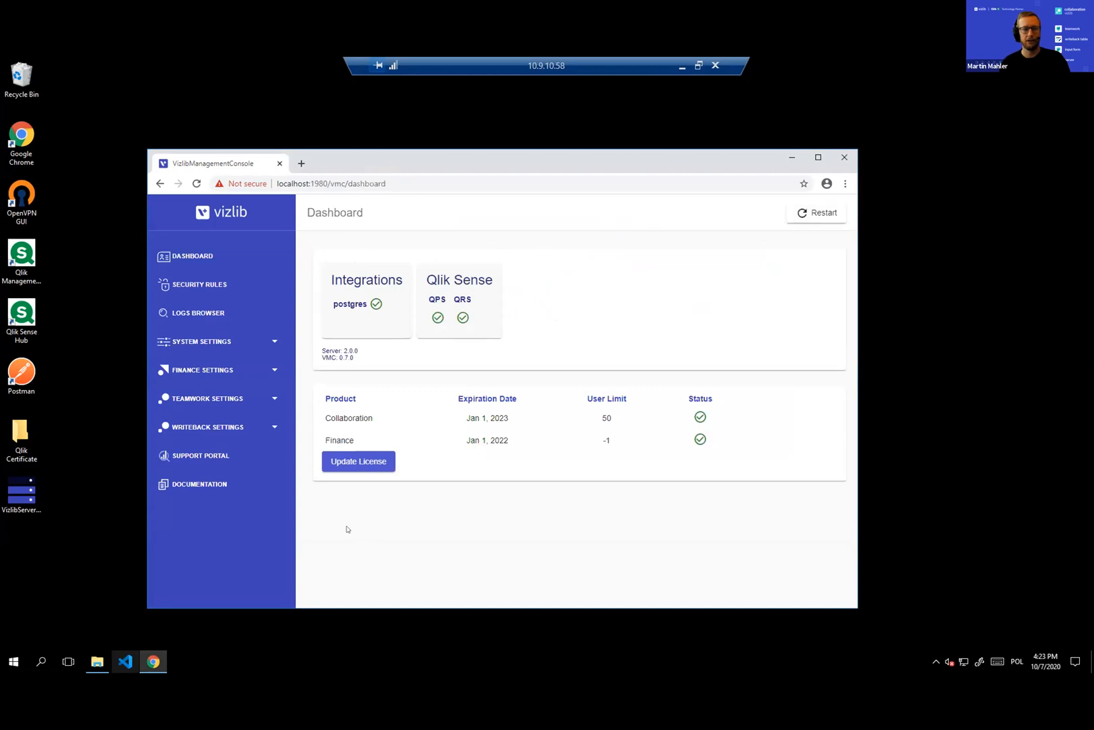
Step: Copy the license key from the Vizlib Portal, enter it as the server's new license and close the license dialog
{"action": "left_click", "coordinate": [361, 462]}
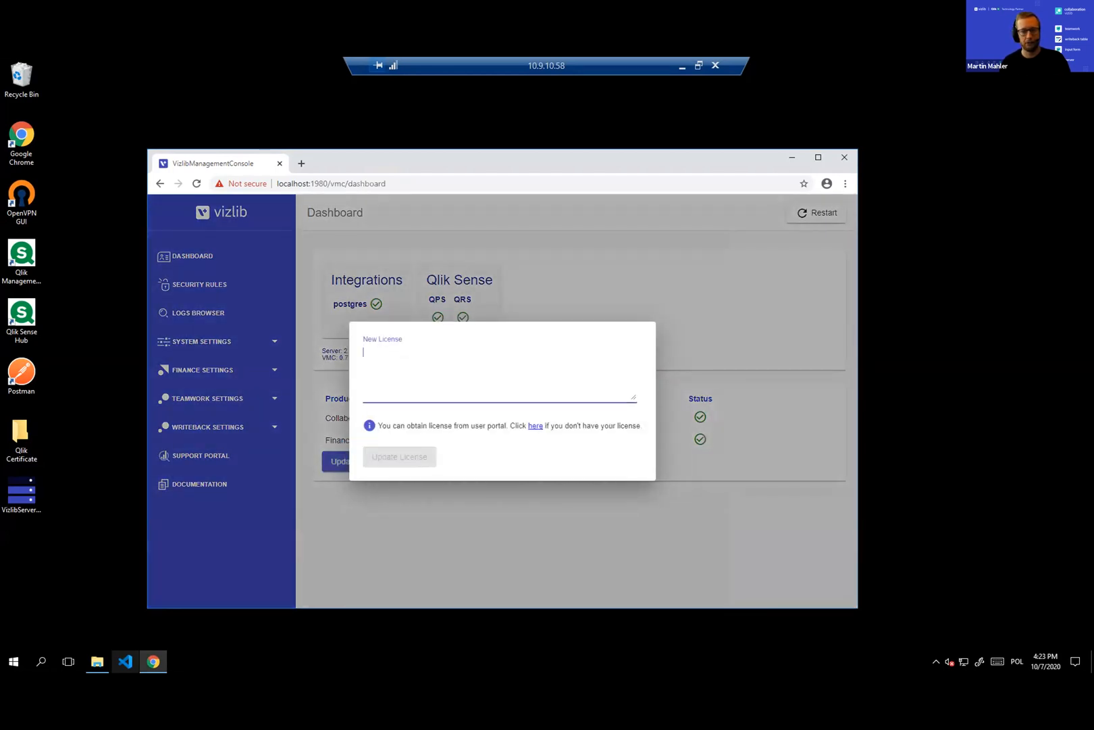
{"action": "key", "text": "alt+Tab"}
{"action": "scroll", "coordinate": [662, 448], "scroll_direction": "down", "scroll_amount": 2}
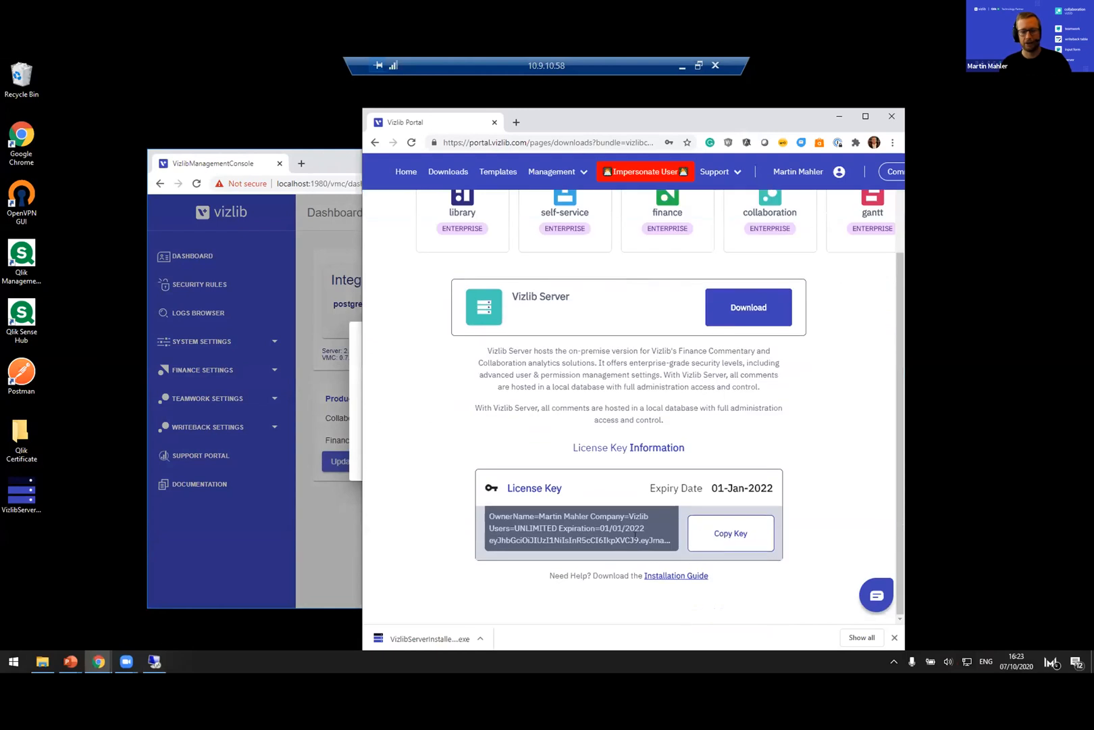
{"action": "left_click", "coordinate": [723, 535]}
{"action": "key", "text": "alt+Tab"}
{"action": "key", "text": "ctrl+v"}
{"action": "left_click", "coordinate": [400, 461]}
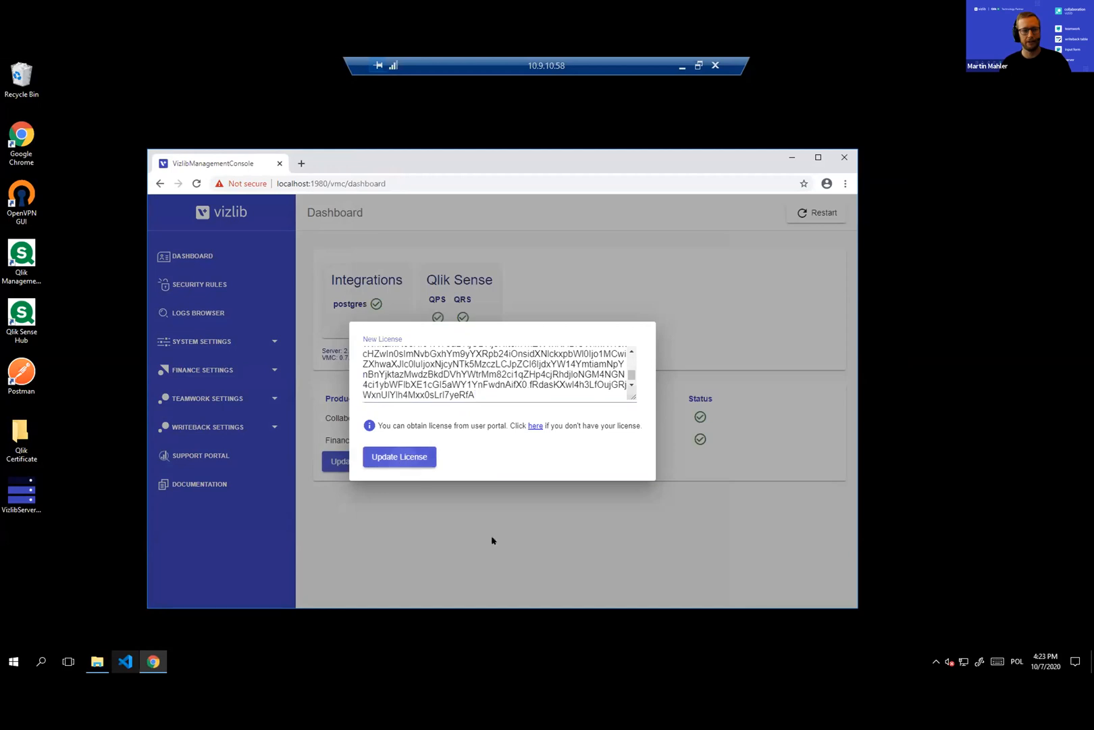
{"action": "left_click", "coordinate": [585, 221]}
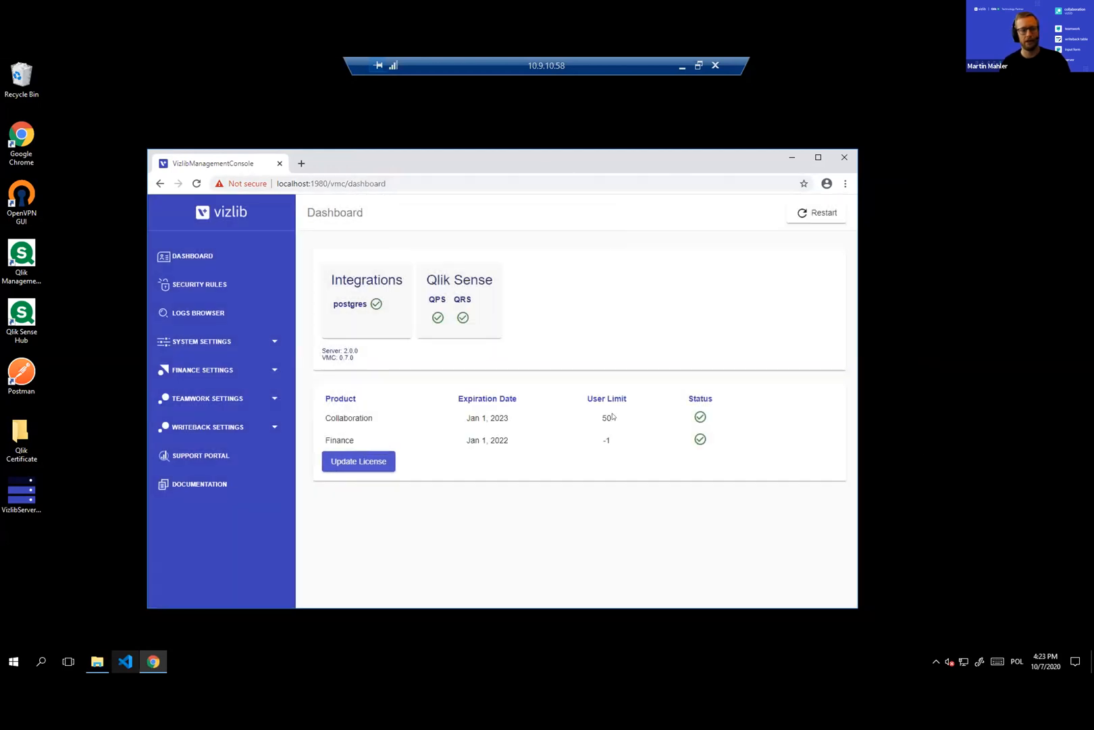
Step: Switch to the demo.vizlib.com management console and review the existing writeback destination's settings under Destinations & Security
{"action": "double_click", "coordinate": [499, 169]}
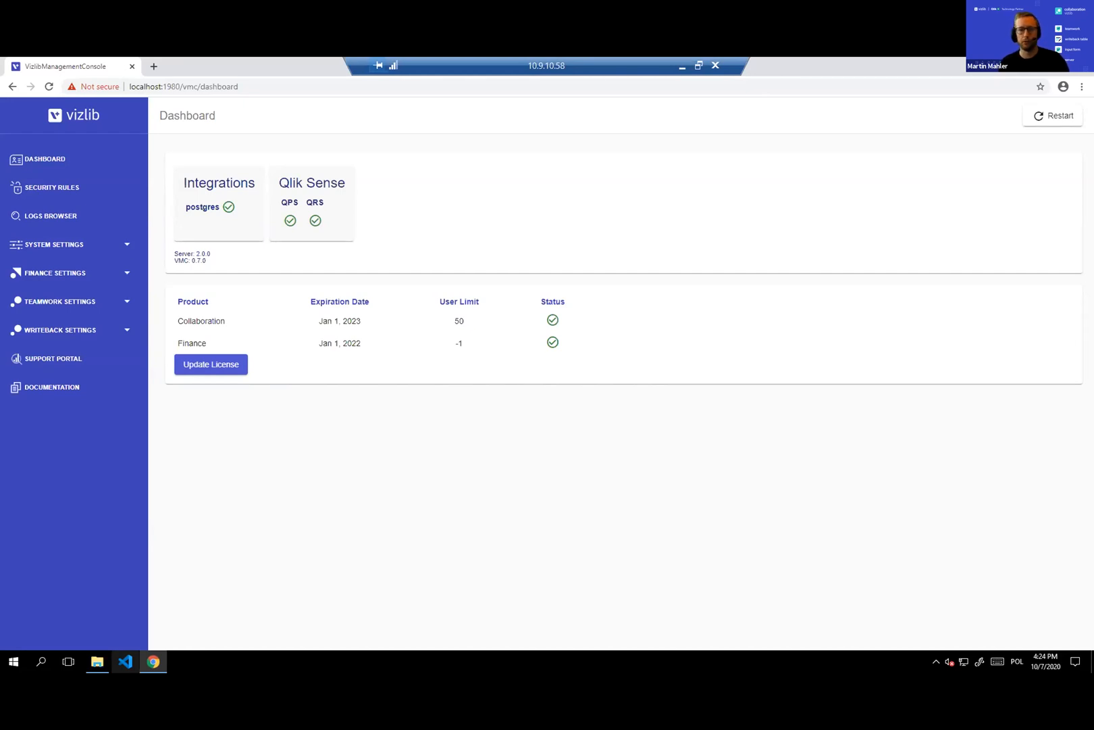
{"action": "key", "text": "alt+Tab"}
{"action": "double_click", "coordinate": [659, 164]}
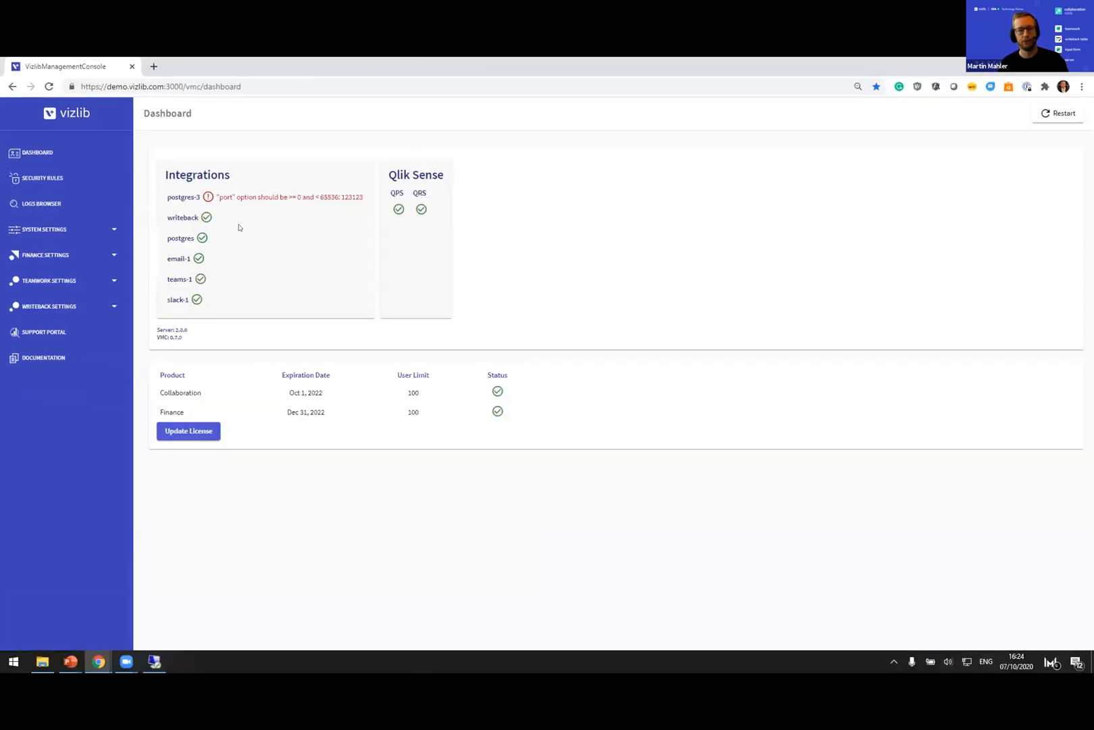
{"action": "left_click", "coordinate": [49, 303]}
{"action": "left_click", "coordinate": [68, 331]}
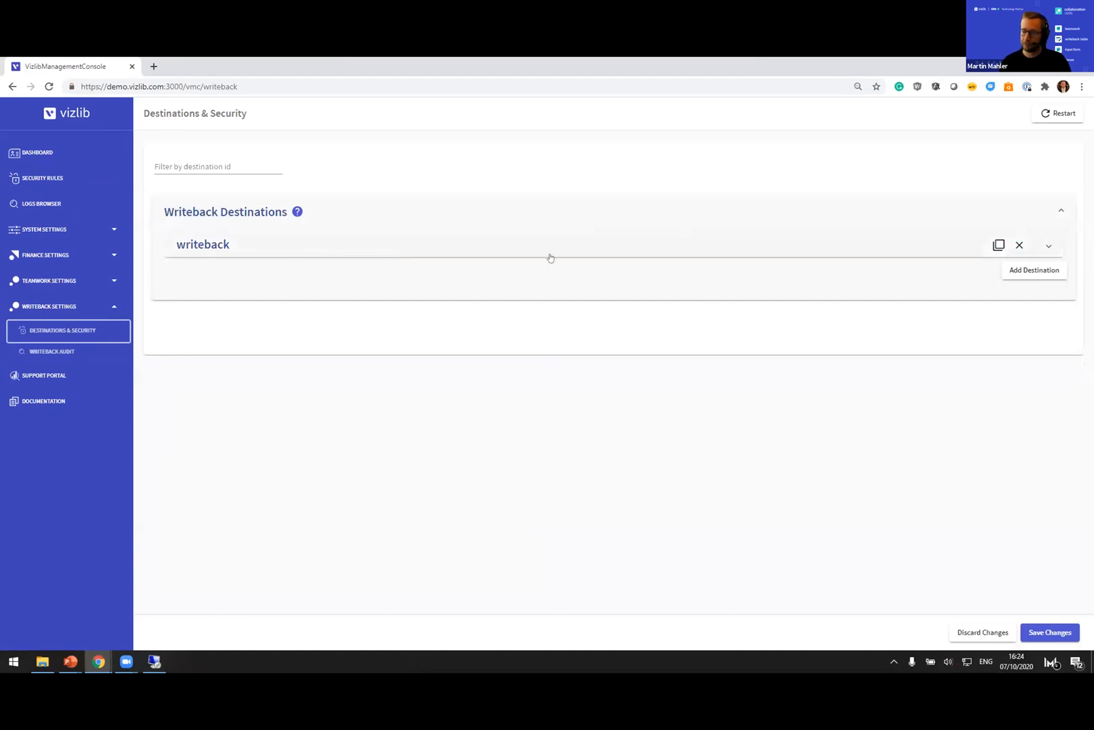
{"action": "left_click", "coordinate": [241, 251]}
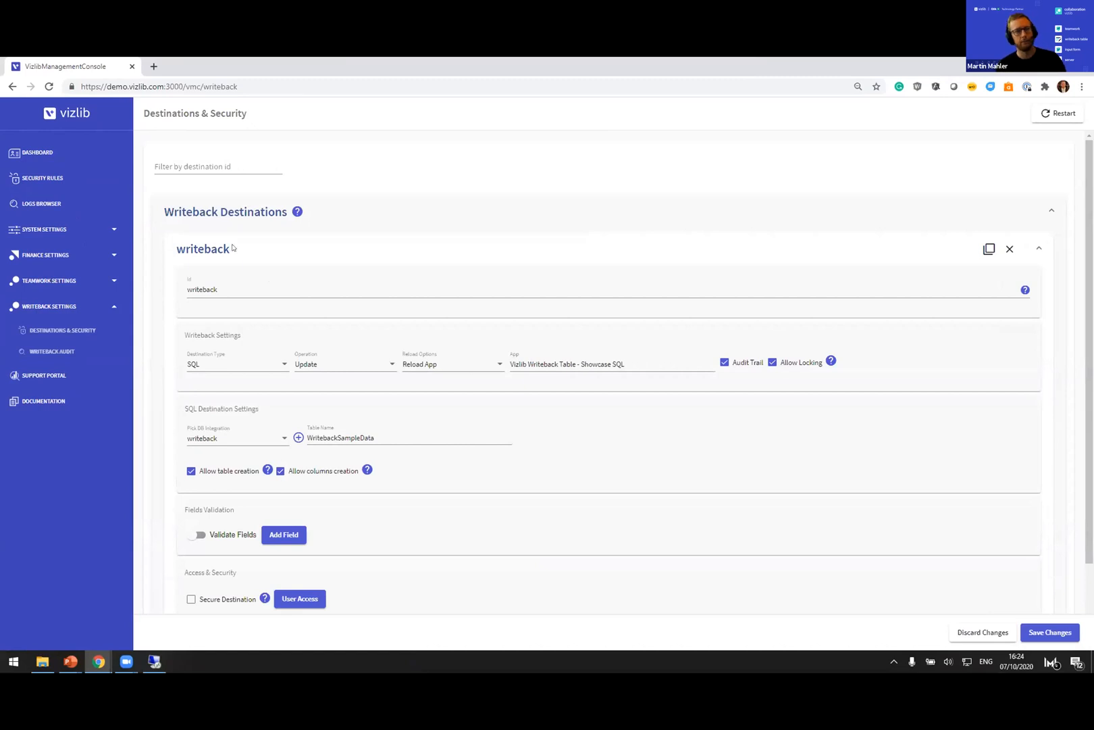
{"action": "scroll", "coordinate": [200, 275], "scroll_direction": "down", "scroll_amount": 2}
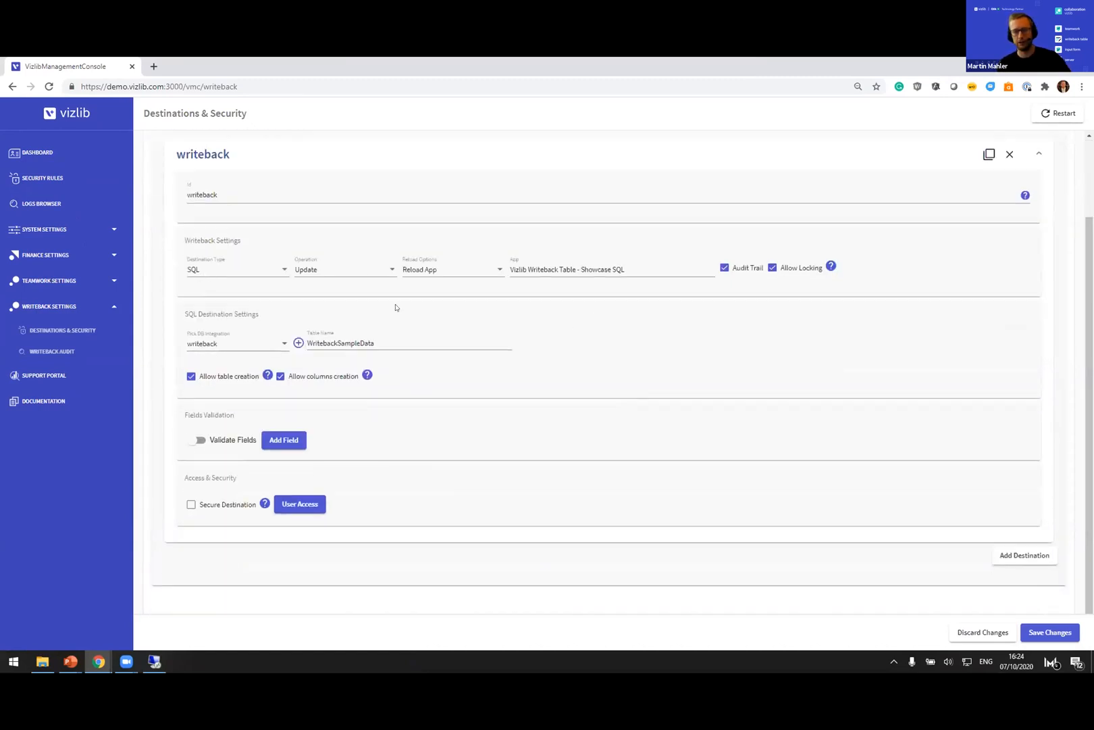
{"action": "left_click", "coordinate": [227, 155]}
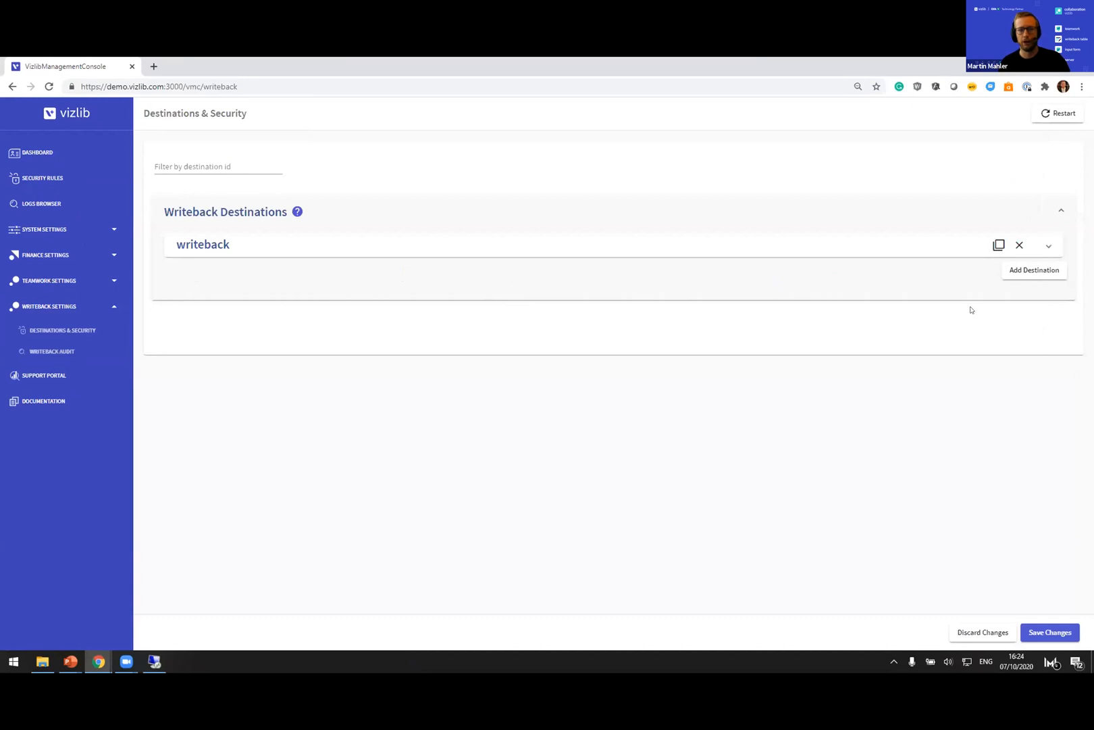
Step: Add a new writeback destination and set its destination type to SQL
{"action": "left_click", "coordinate": [1018, 270]}
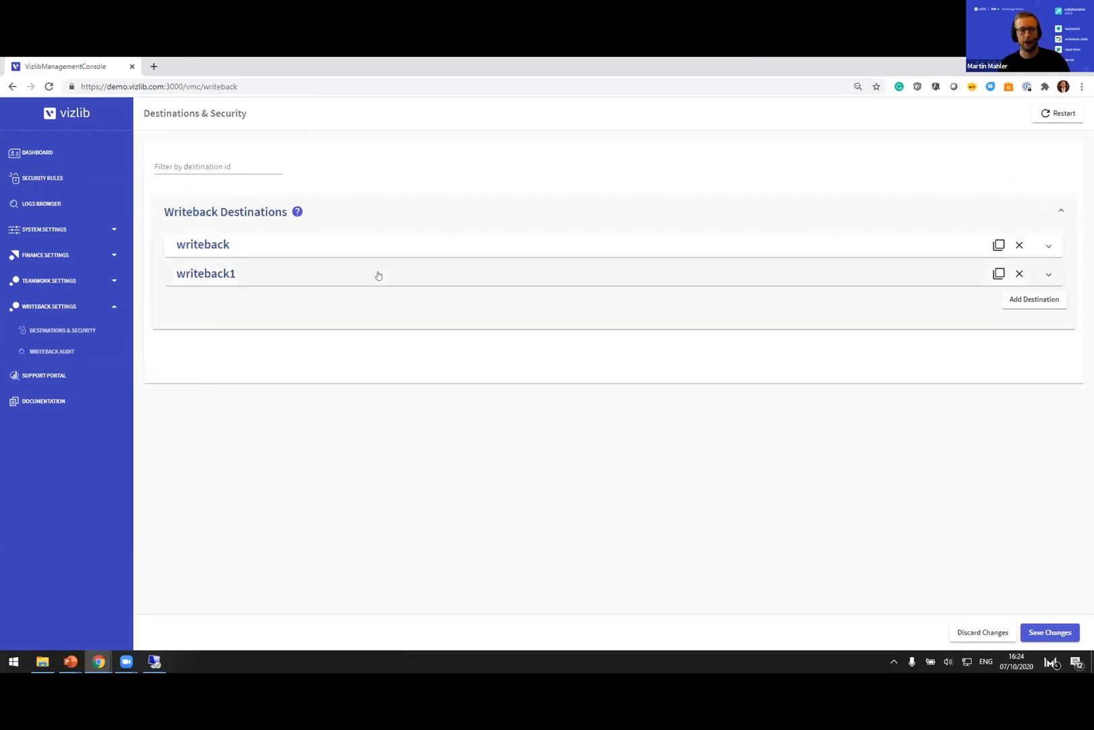
{"action": "left_click", "coordinate": [377, 275]}
{"action": "left_click", "coordinate": [207, 399]}
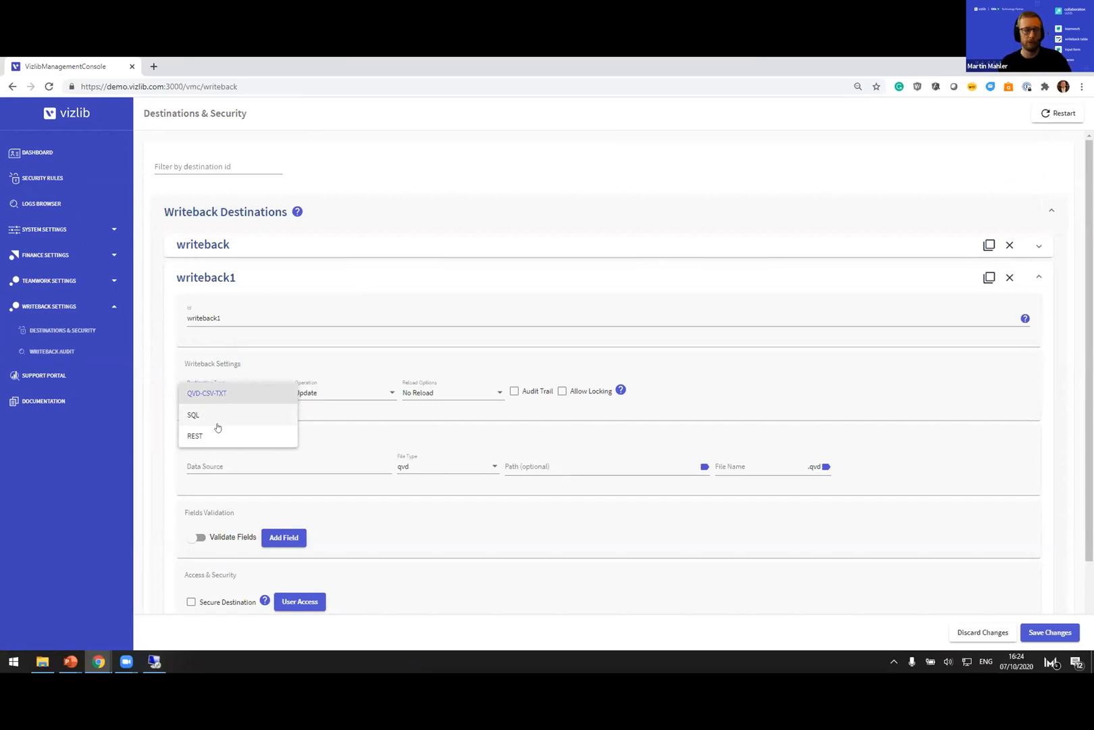
{"action": "left_click", "coordinate": [195, 416]}
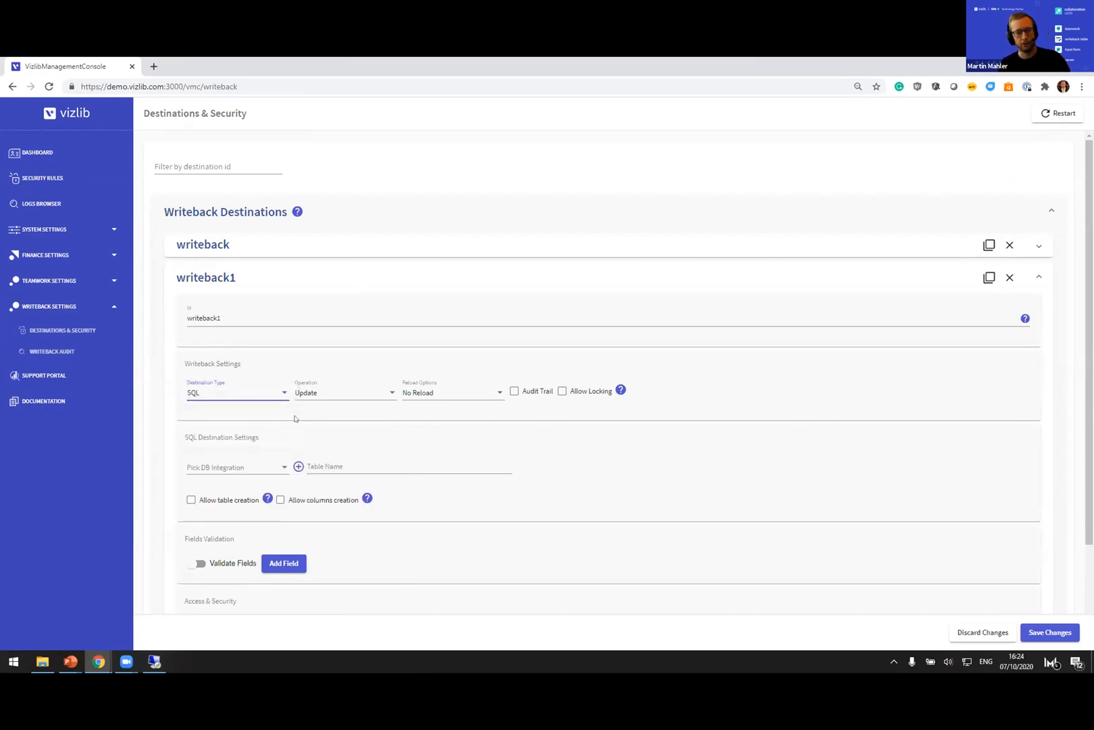
Step: Assign the writeback database integration and the WritebackSampleData table to the writeback1 destination
{"action": "left_click", "coordinate": [217, 462]}
{"action": "left_click", "coordinate": [223, 508]}
{"action": "left_click", "coordinate": [367, 472]}
{"action": "left_click", "coordinate": [337, 490]}
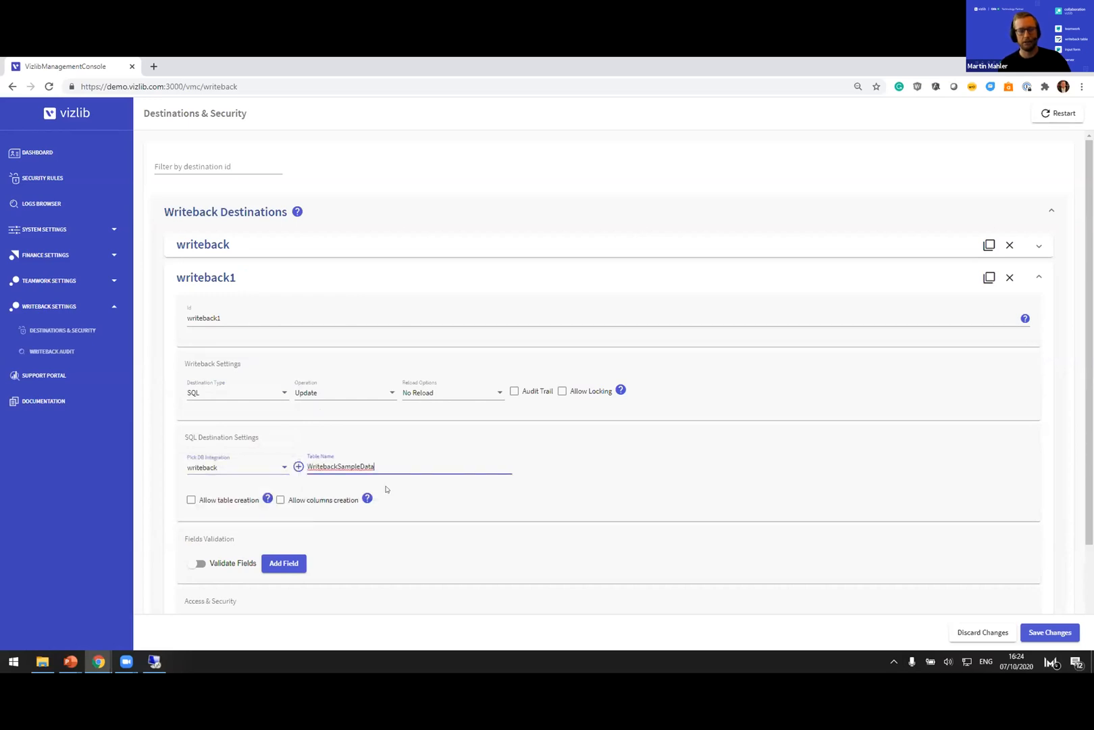
{"action": "left_click", "coordinate": [597, 501]}
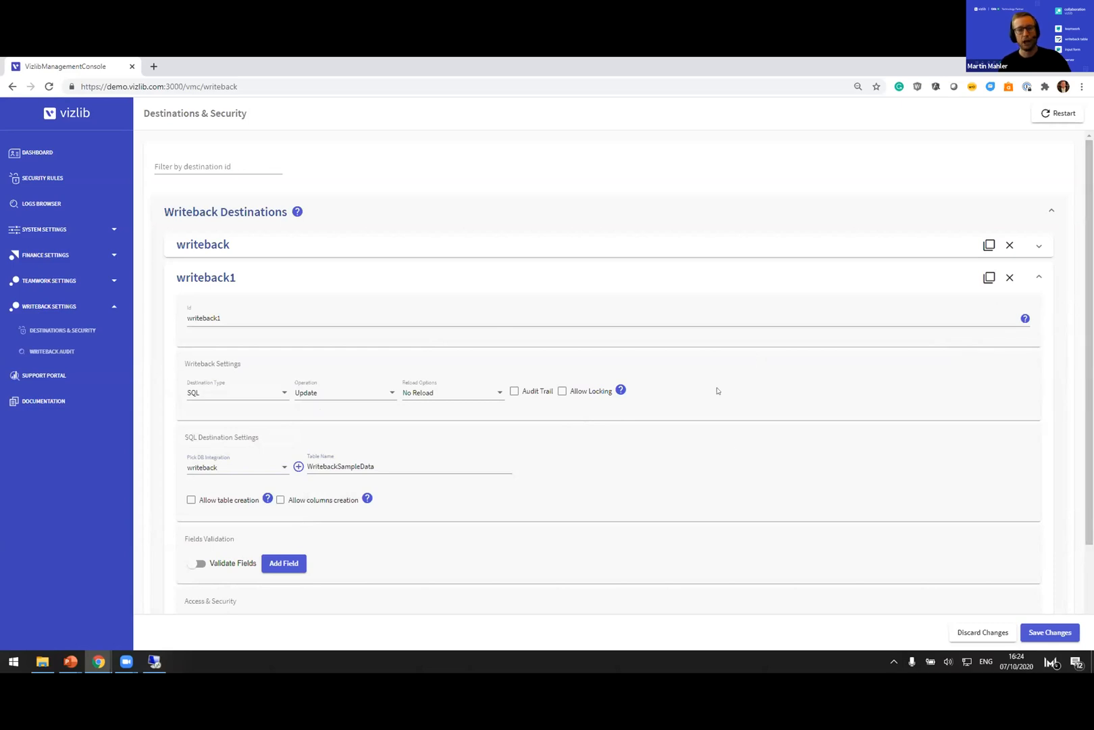
{"action": "scroll", "coordinate": [629, 475], "scroll_direction": "down", "scroll_amount": 3}
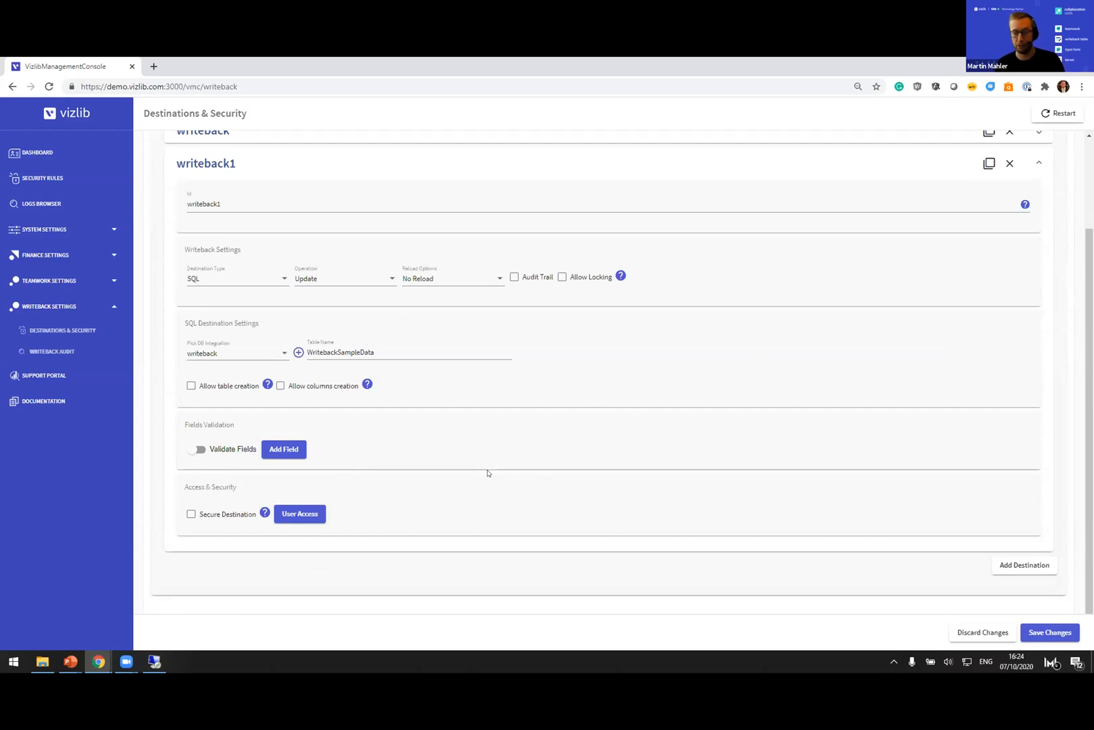
{"action": "left_click", "coordinate": [273, 200]}
{"action": "left_click", "coordinate": [264, 217]}
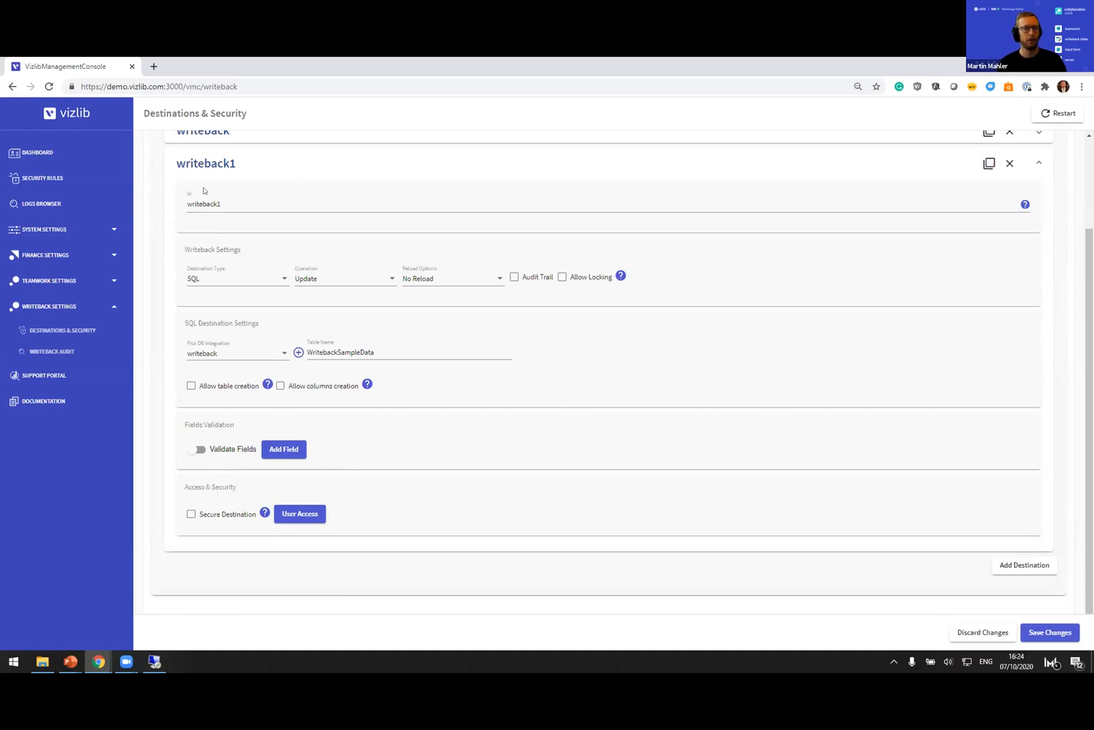
Step: Expand the original writeback destination and review the users and roles in its User Access list
{"action": "scroll", "coordinate": [209, 216], "scroll_direction": "up", "scroll_amount": 3}
{"action": "left_click", "coordinate": [220, 247]}
{"action": "scroll", "coordinate": [311, 439], "scroll_direction": "down", "scroll_amount": 3}
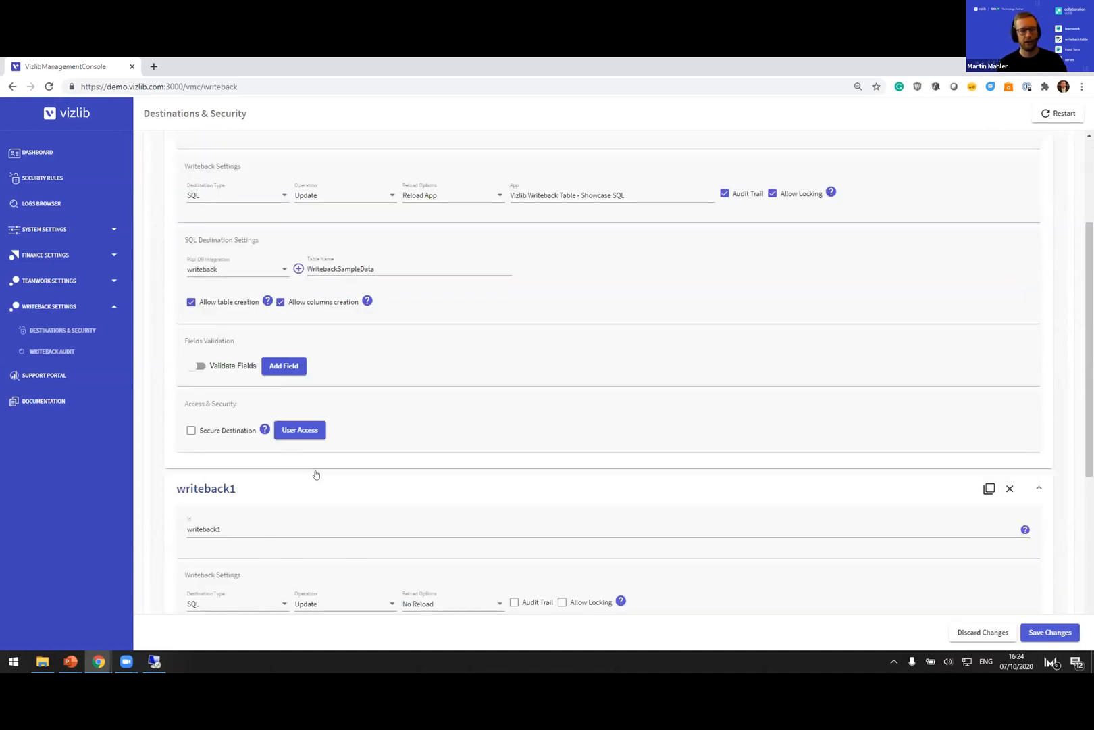
{"action": "left_click", "coordinate": [300, 429]}
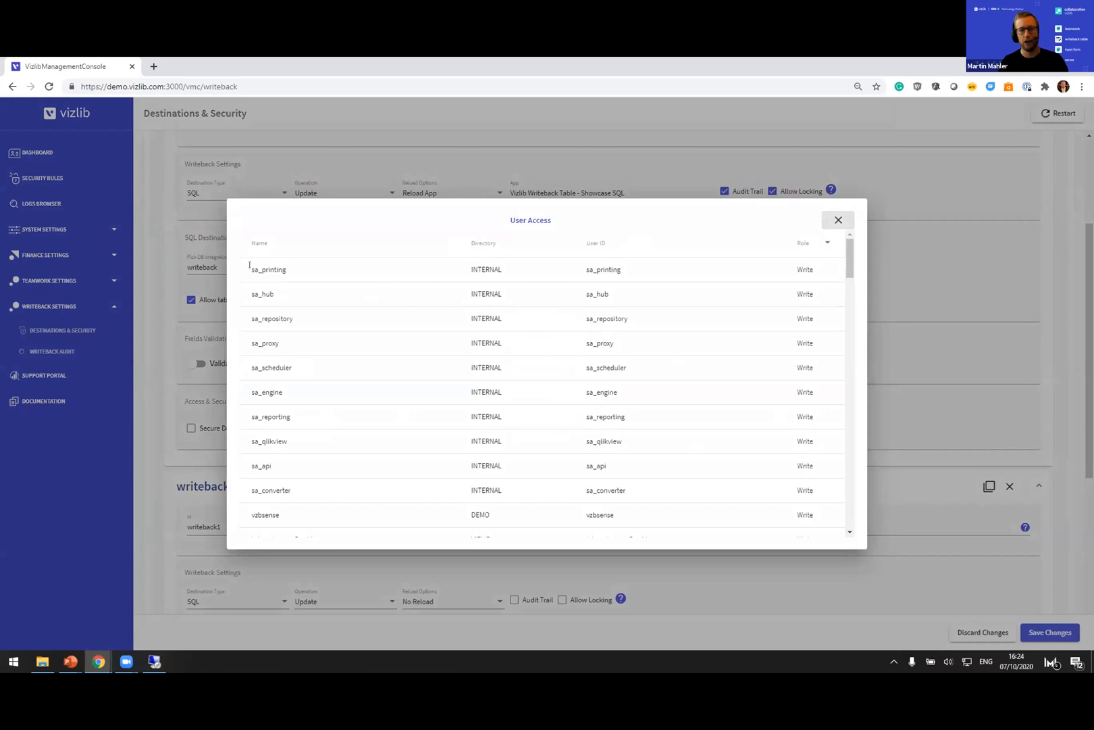
{"action": "scroll", "coordinate": [821, 379], "scroll_direction": "down", "scroll_amount": 3}
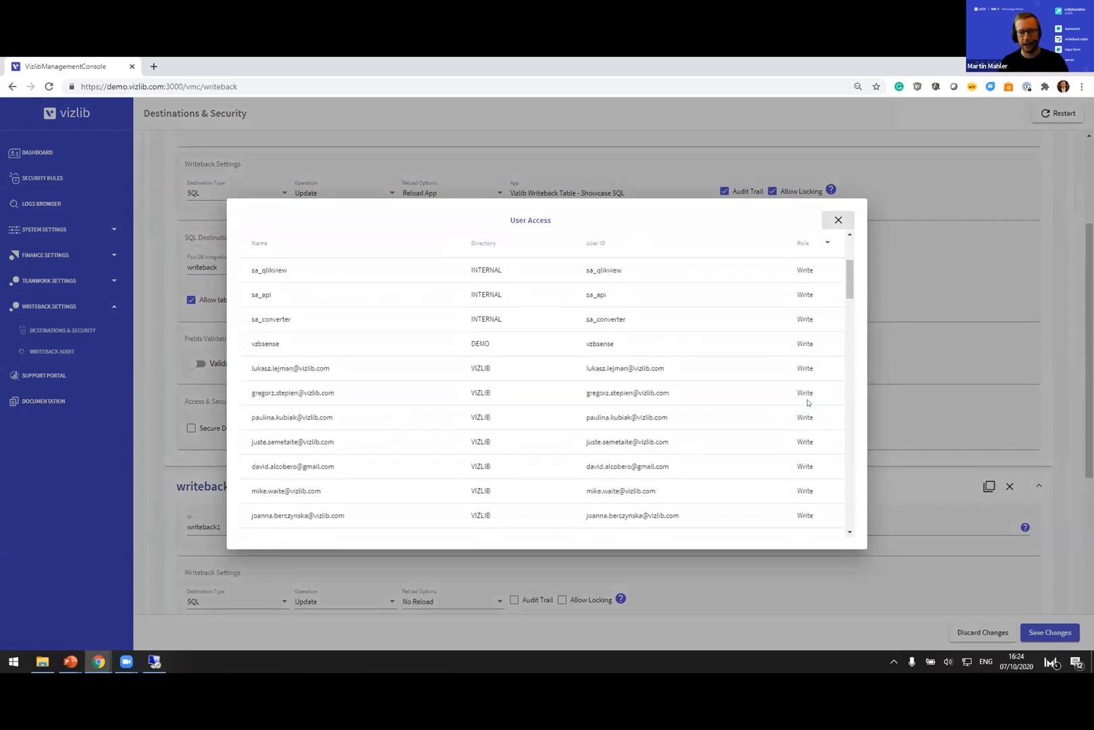
{"action": "scroll", "coordinate": [339, 379], "scroll_direction": "down", "scroll_amount": 3}
{"action": "scroll", "coordinate": [350, 474], "scroll_direction": "down", "scroll_amount": 3}
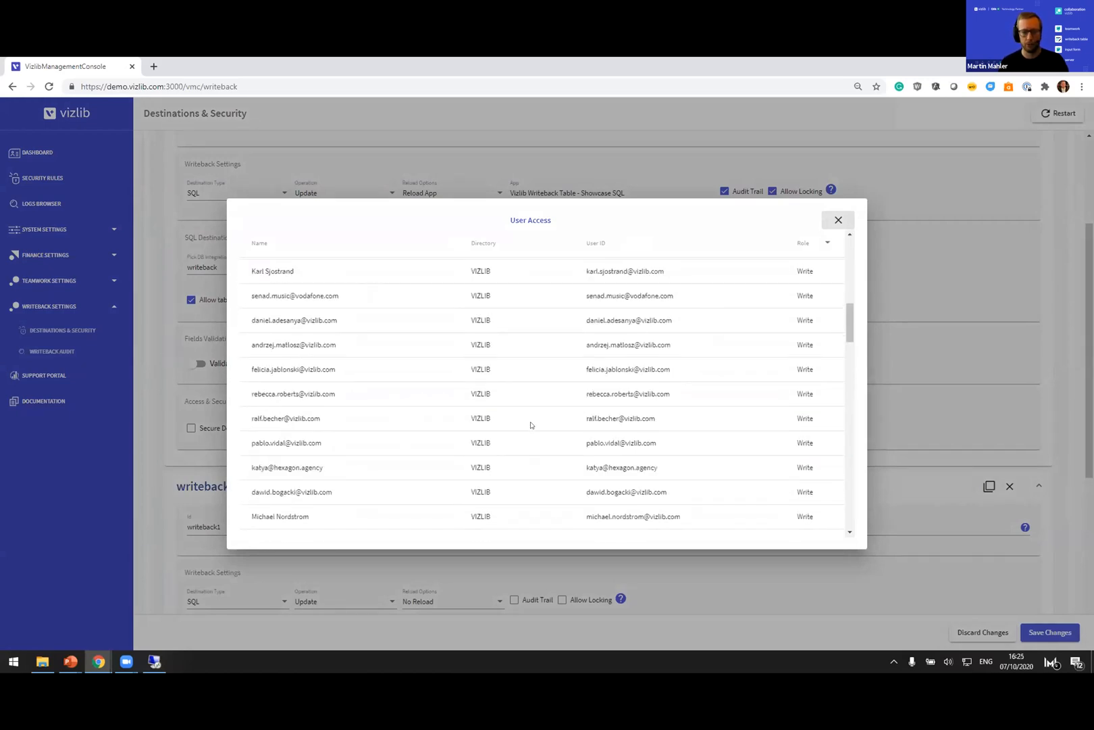
{"action": "scroll", "coordinate": [806, 441], "scroll_direction": "down", "scroll_amount": 6}
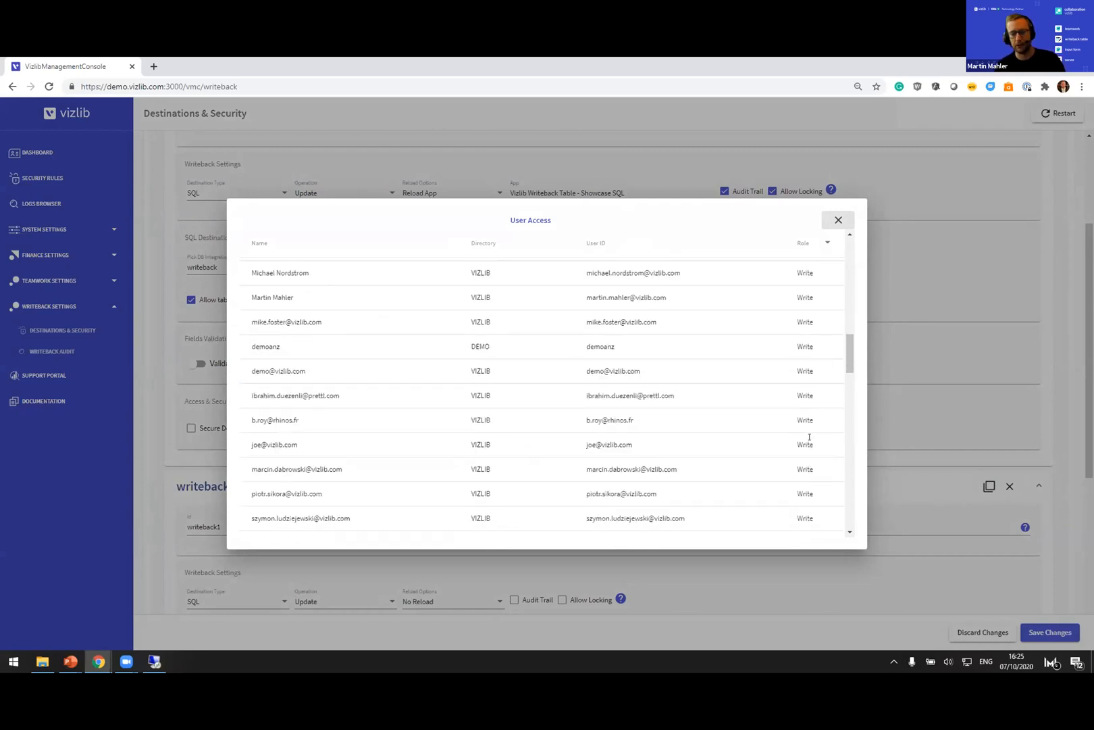
{"action": "scroll", "coordinate": [803, 440], "scroll_direction": "down", "scroll_amount": 3}
{"action": "left_click", "coordinate": [837, 220]}
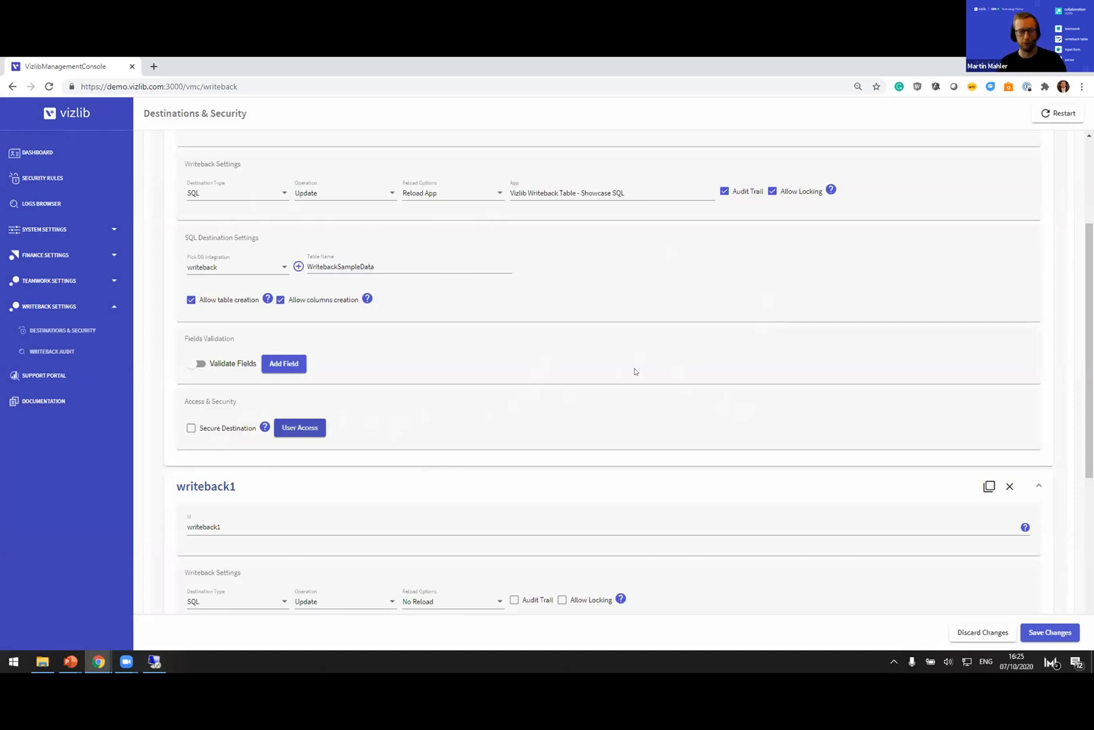
{"action": "scroll", "coordinate": [597, 371], "scroll_direction": "up", "scroll_amount": 3}
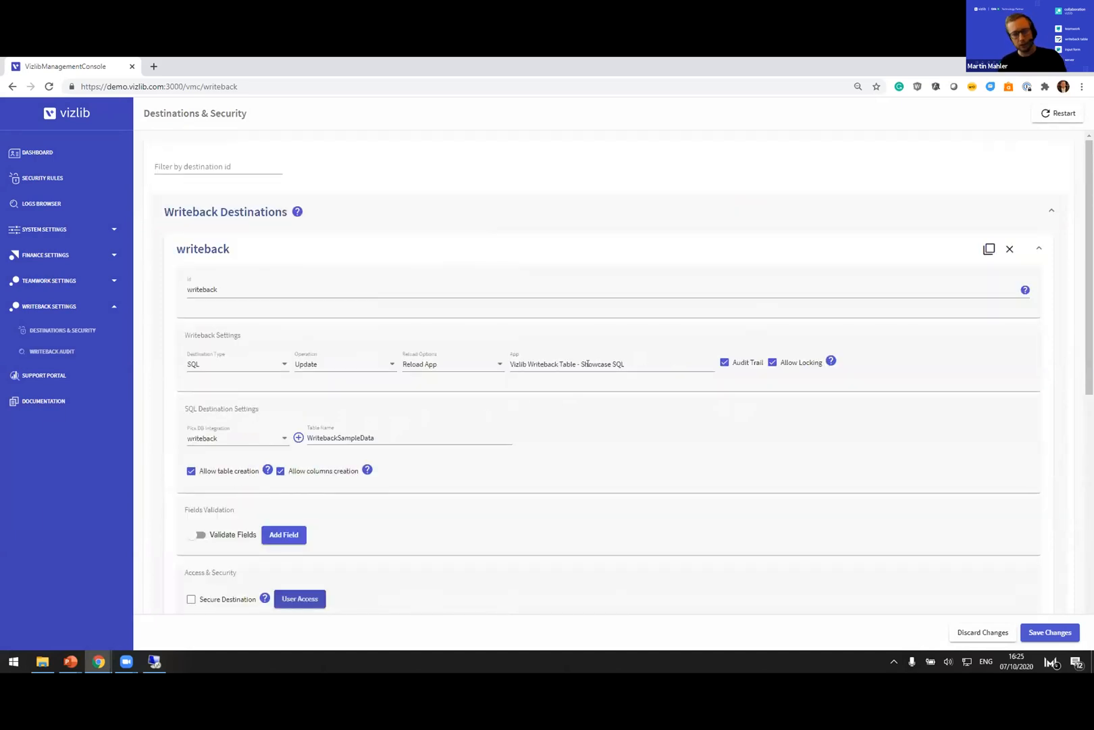
{"action": "scroll", "coordinate": [512, 366], "scroll_direction": "down", "scroll_amount": 2}
{"action": "scroll", "coordinate": [435, 402], "scroll_direction": "up", "scroll_amount": 2}
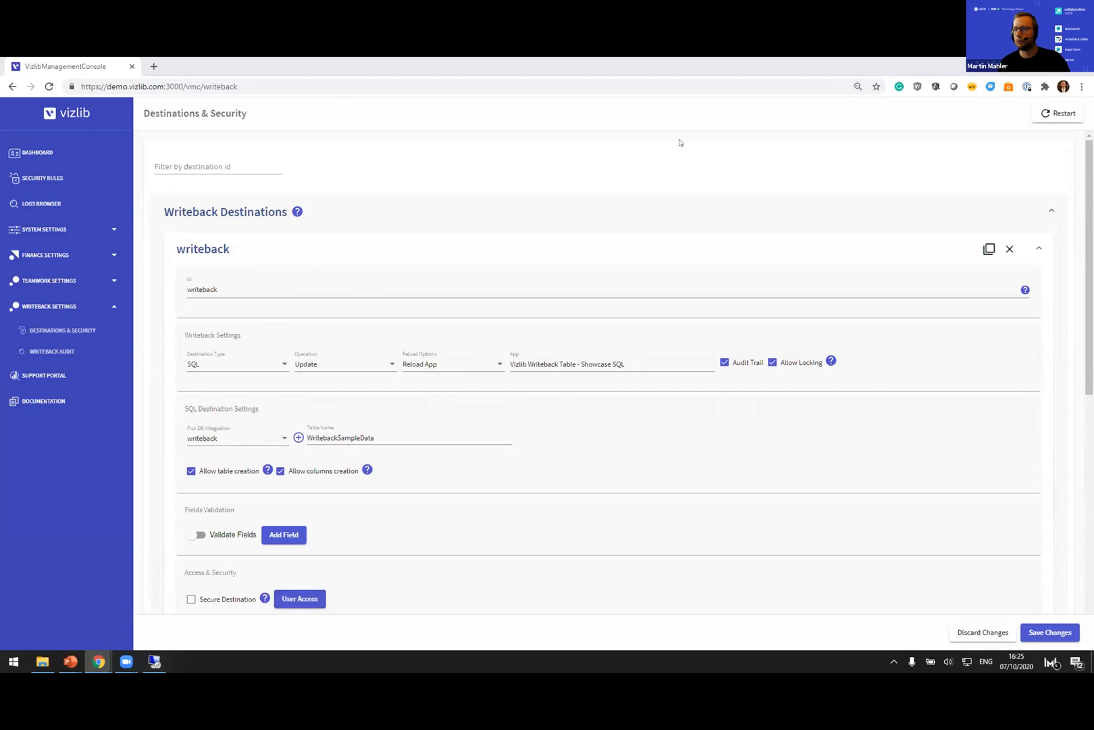
Step: Restore down the console and Remote Desktop windows and switch to the Vizlib Writeback Table - Showcase SQL app in Qlik Sense
{"action": "left_click_drag", "start_coordinate": [680, 66], "coordinate": [446, 166]}
{"action": "left_click", "coordinate": [303, 70]}
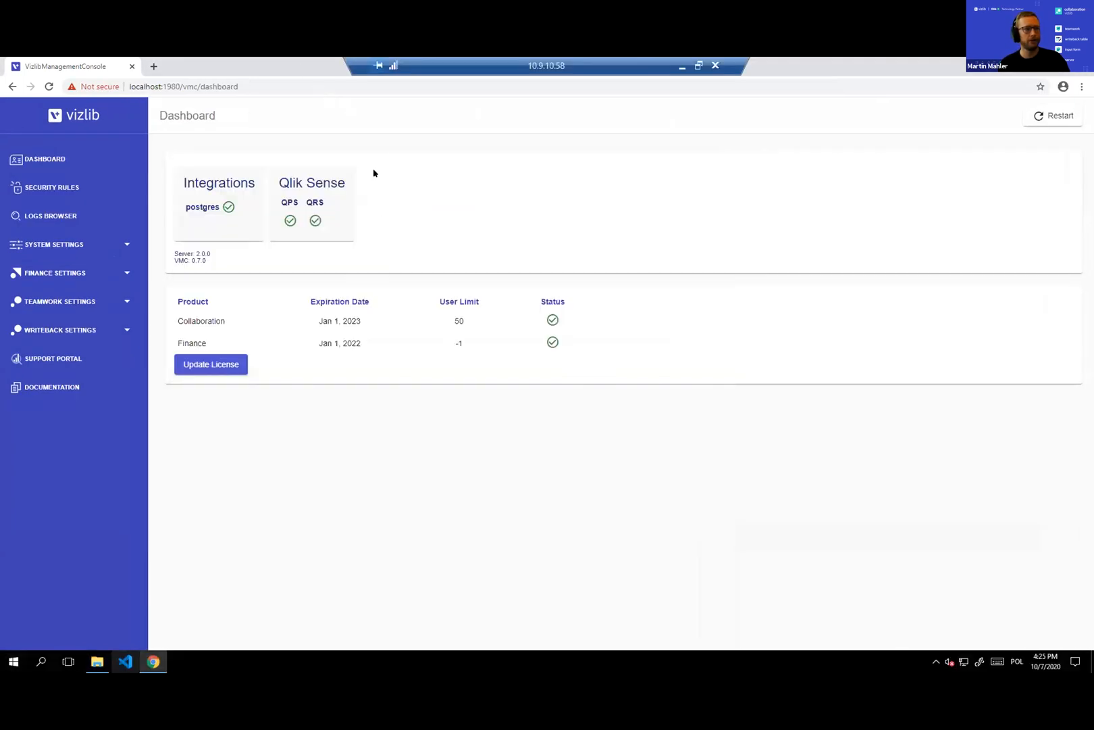
{"action": "left_click", "coordinate": [697, 67]}
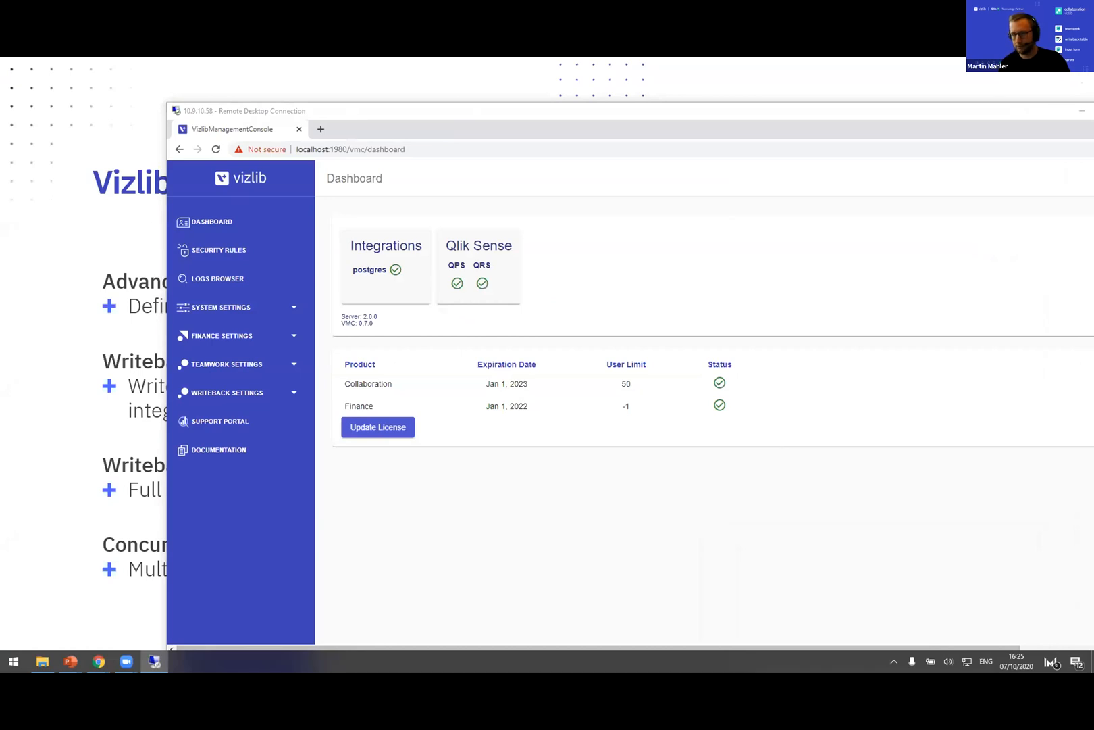
{"action": "key", "text": "alt+Tab"}
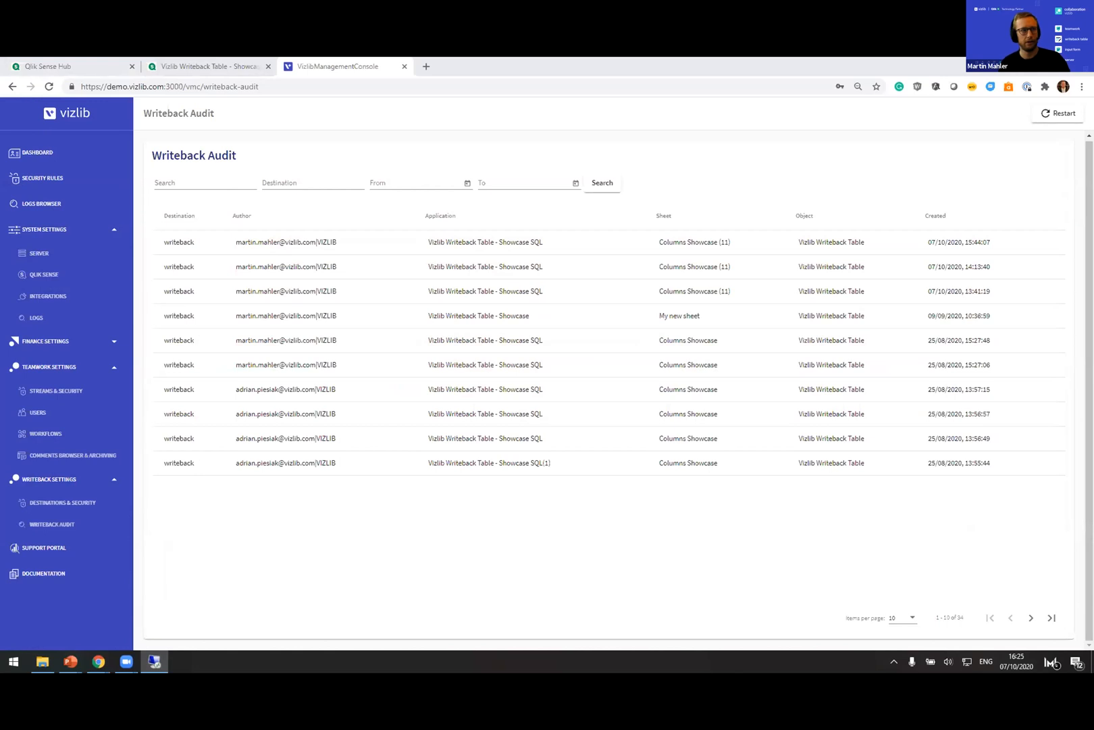
{"action": "left_click", "coordinate": [216, 602]}
{"action": "left_click", "coordinate": [203, 66]}
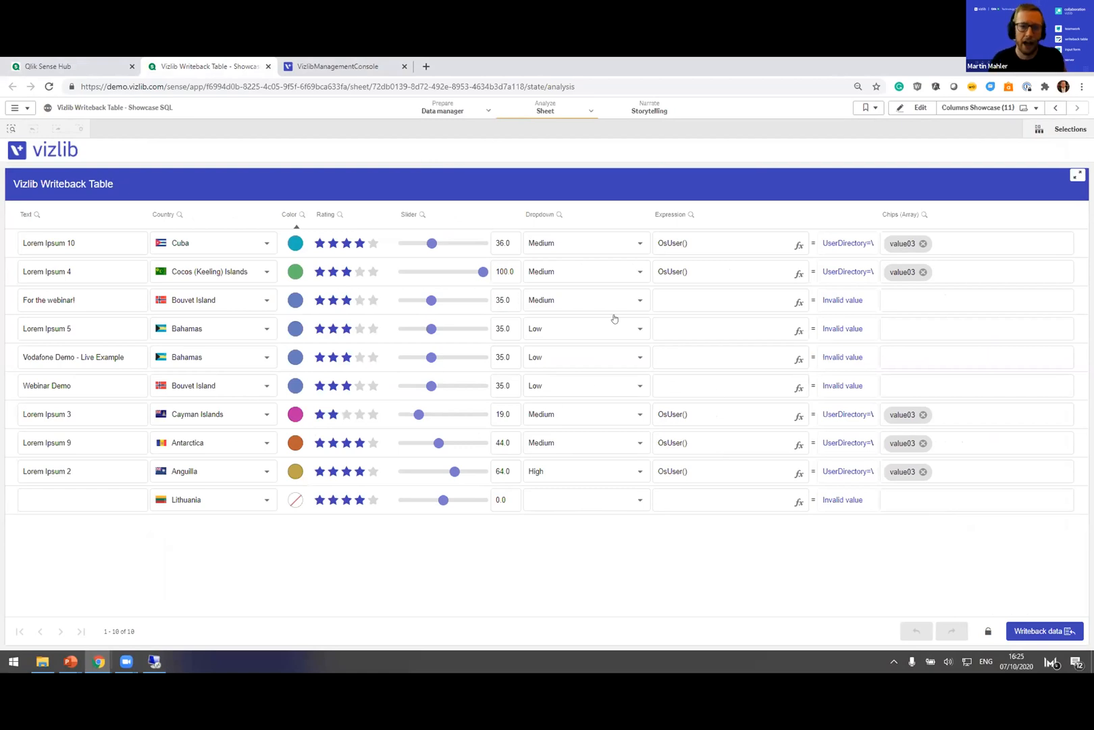
Step: Put the Columns Showcase (11) sheet in edit mode and review the Writeback Table's destination settings
{"action": "left_click", "coordinate": [915, 107]}
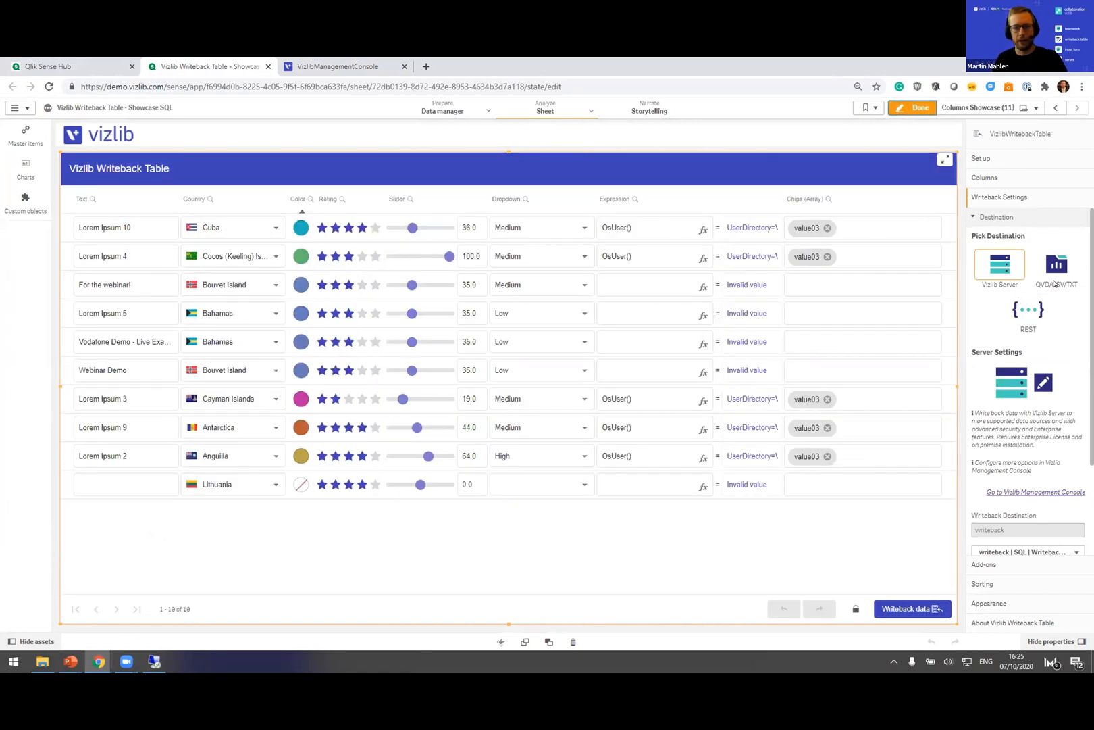
{"action": "scroll", "coordinate": [1037, 383], "scroll_direction": "down", "scroll_amount": 2}
{"action": "scroll", "coordinate": [978, 325], "scroll_direction": "up", "scroll_amount": 2}
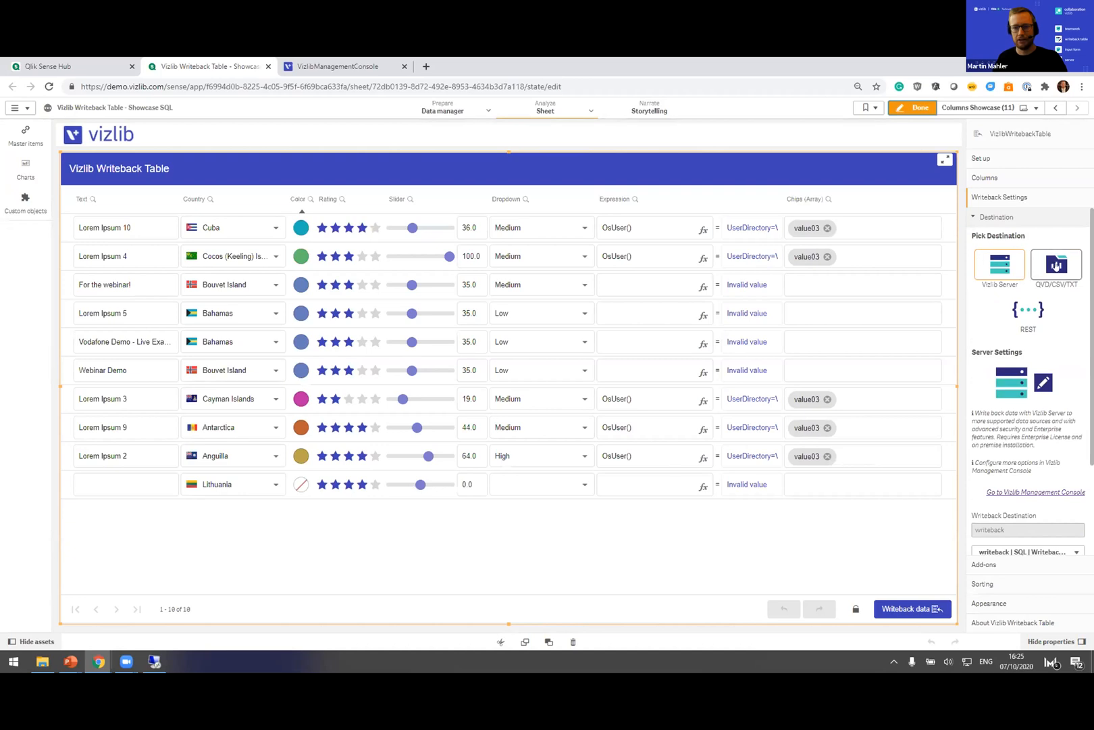
Step: Switch the Writeback Table's destination to QVD/CSV/TXT to review its folder settings, and return it to Vizlib Server
{"action": "left_click", "coordinate": [1057, 265]}
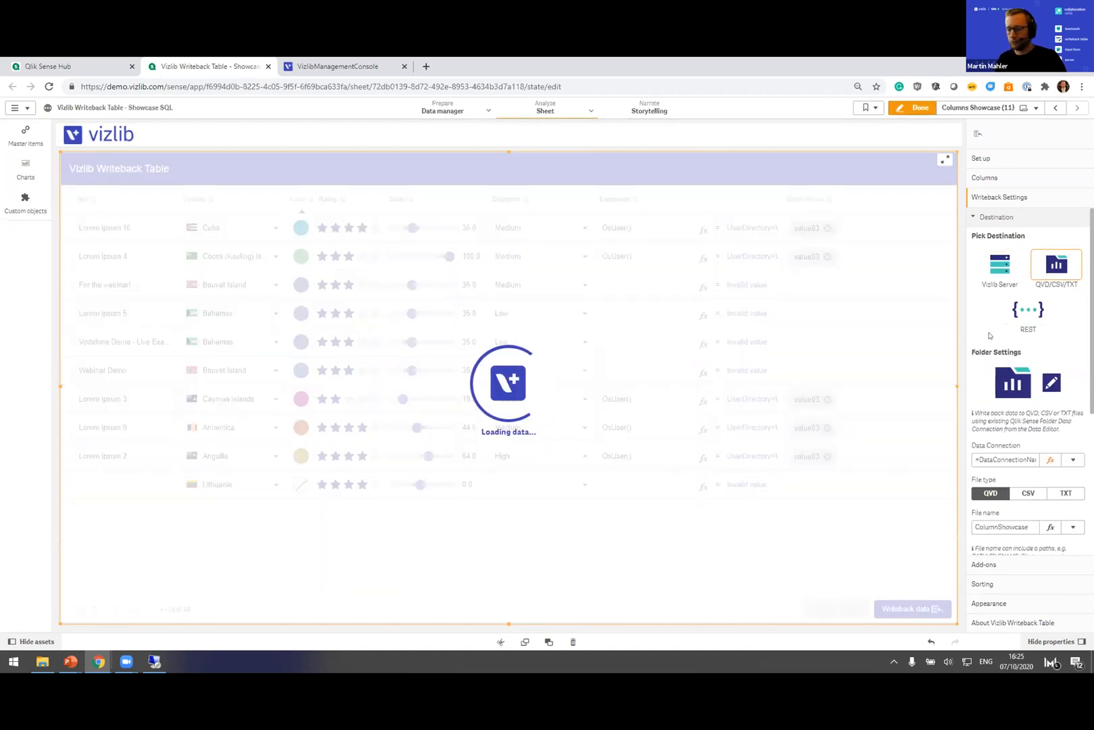
{"action": "scroll", "coordinate": [1036, 273], "scroll_direction": "down", "scroll_amount": 1}
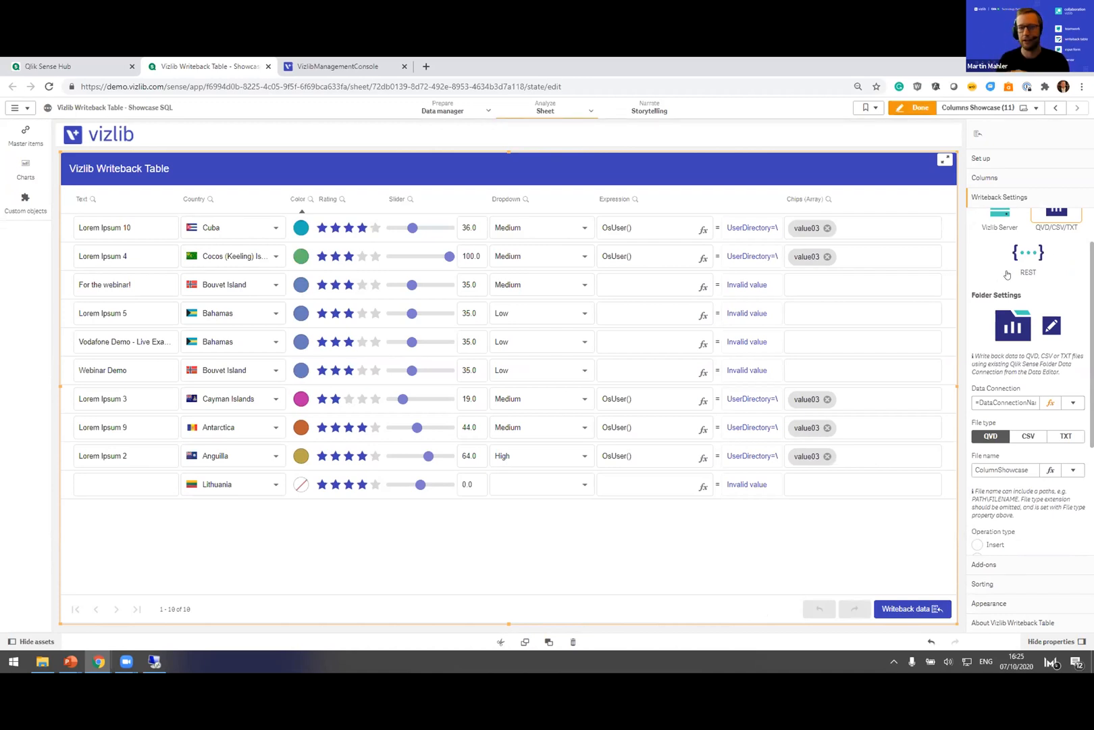
{"action": "scroll", "coordinate": [1034, 298], "scroll_direction": "up", "scroll_amount": 2}
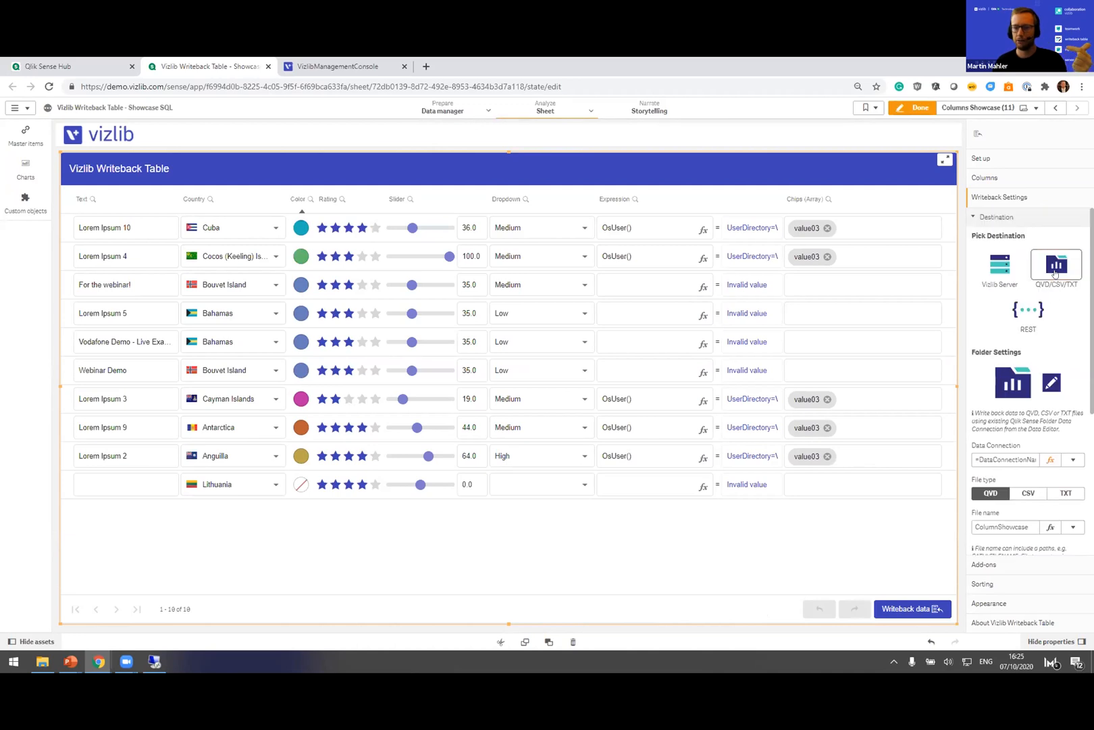
{"action": "left_click", "coordinate": [1015, 270]}
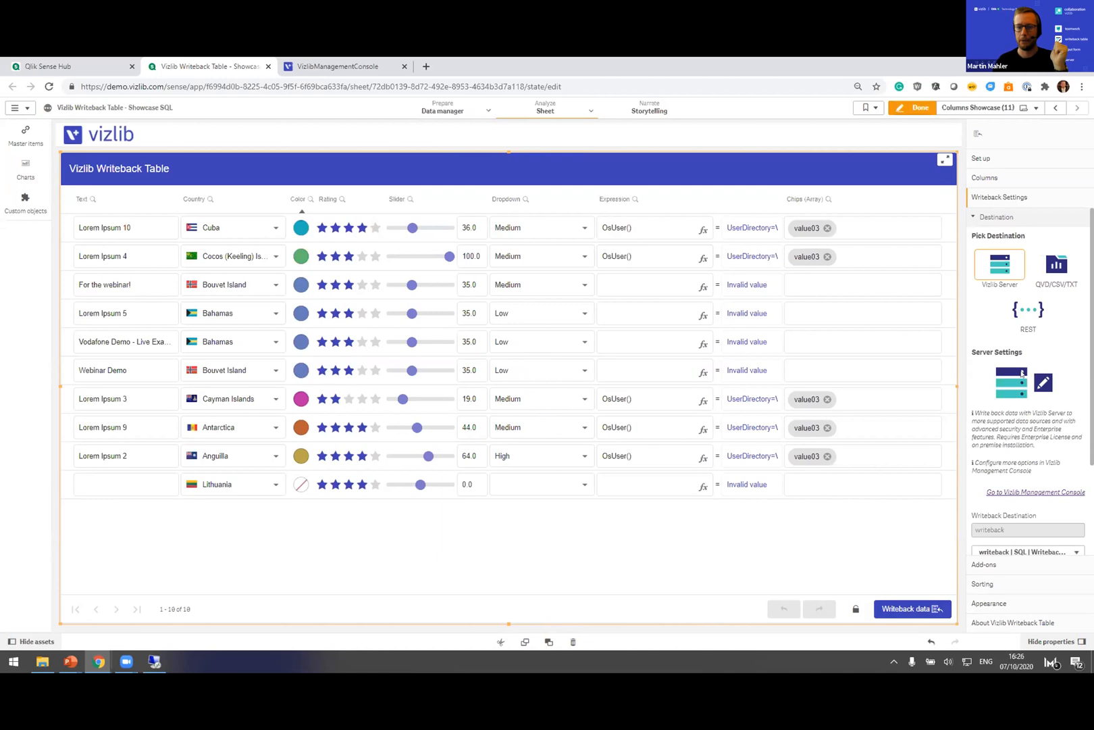
Step: Select the writeback SQL destination with the WritebackSampleData table for the Writeback Table and leave sheet editing
{"action": "scroll", "coordinate": [1035, 459], "scroll_direction": "down", "scroll_amount": 3}
{"action": "left_click", "coordinate": [1025, 439]}
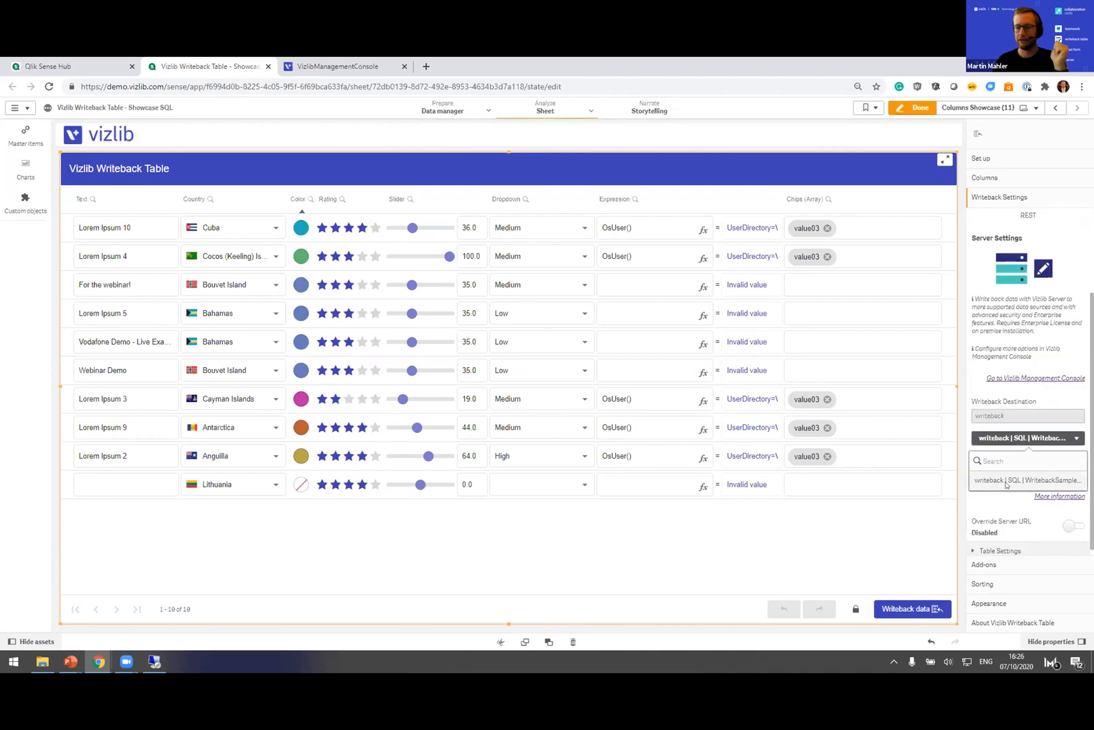
{"action": "left_click", "coordinate": [1006, 481]}
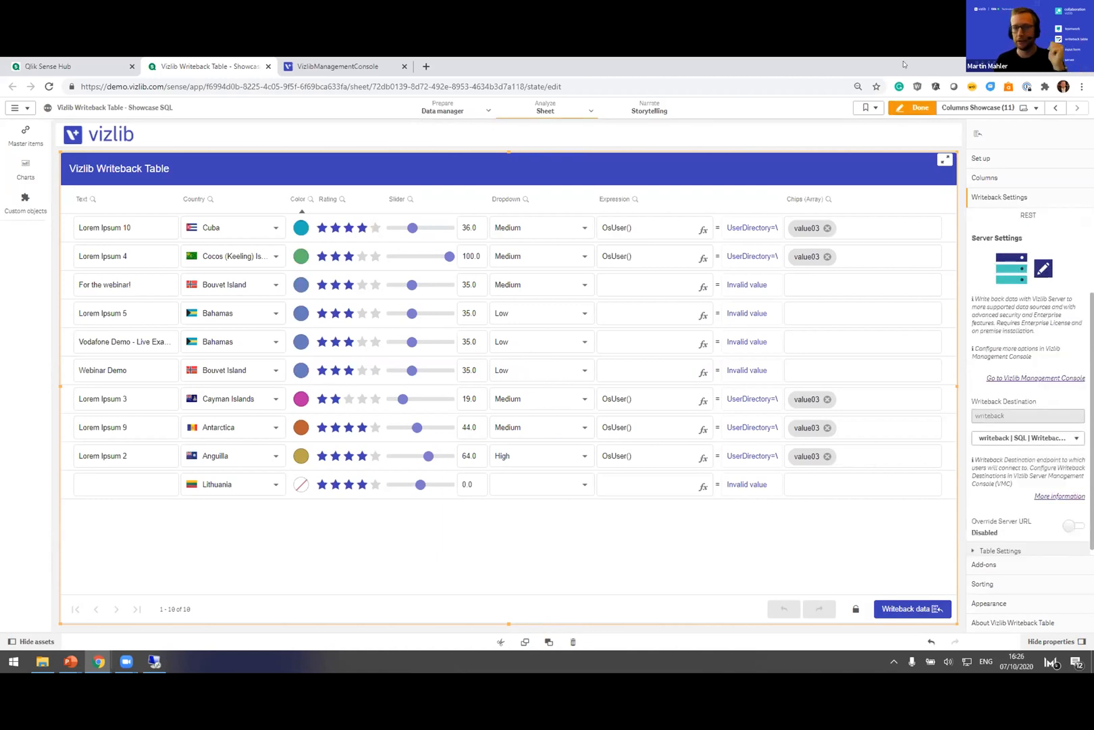
{"action": "left_click", "coordinate": [898, 114]}
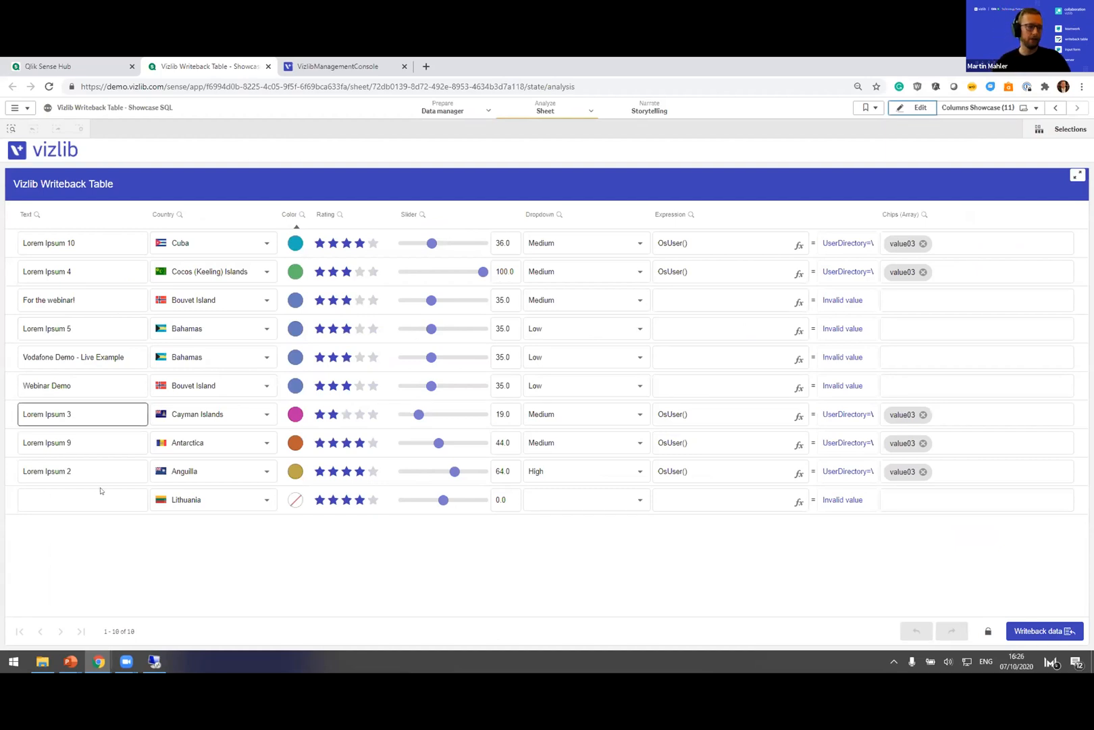
Step: Set the Lorem Ipsum 2 row's country to Angola and the Lorem Ipsum 3 row's rating to 3 stars
{"action": "left_click", "coordinate": [190, 471]}
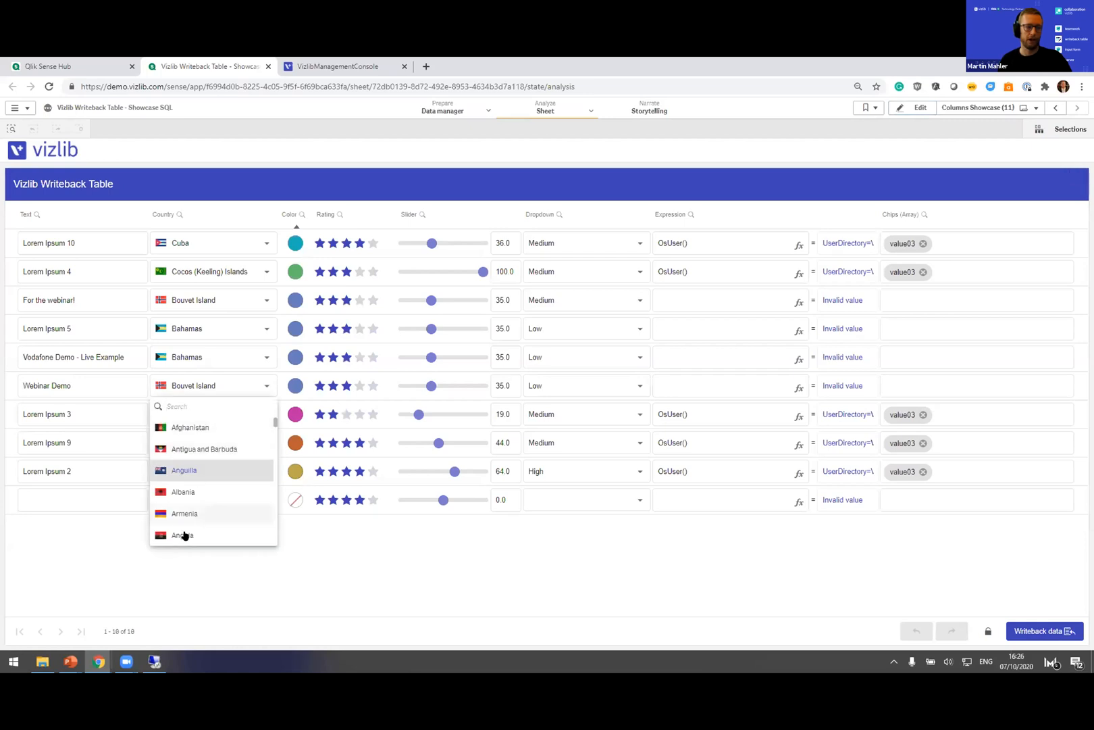
{"action": "left_click", "coordinate": [183, 535]}
{"action": "left_click", "coordinate": [345, 418]}
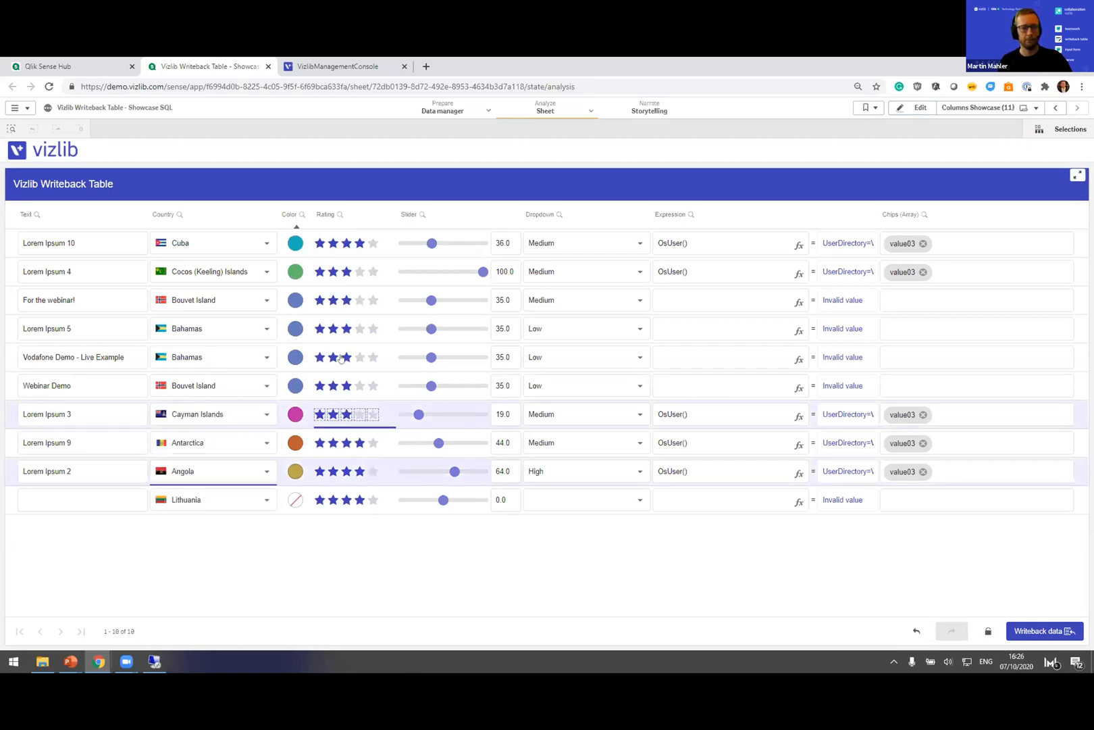
Step: Rate the Vodafone Demo - Live Example and Lorem Ipsum 5 rows 3 stars and set the "For the webinar!" row's slider to 74
{"action": "left_click", "coordinate": [345, 358]}
{"action": "left_click", "coordinate": [346, 329]}
{"action": "left_click_drag", "start_coordinate": [440, 300], "coordinate": [462, 300]}
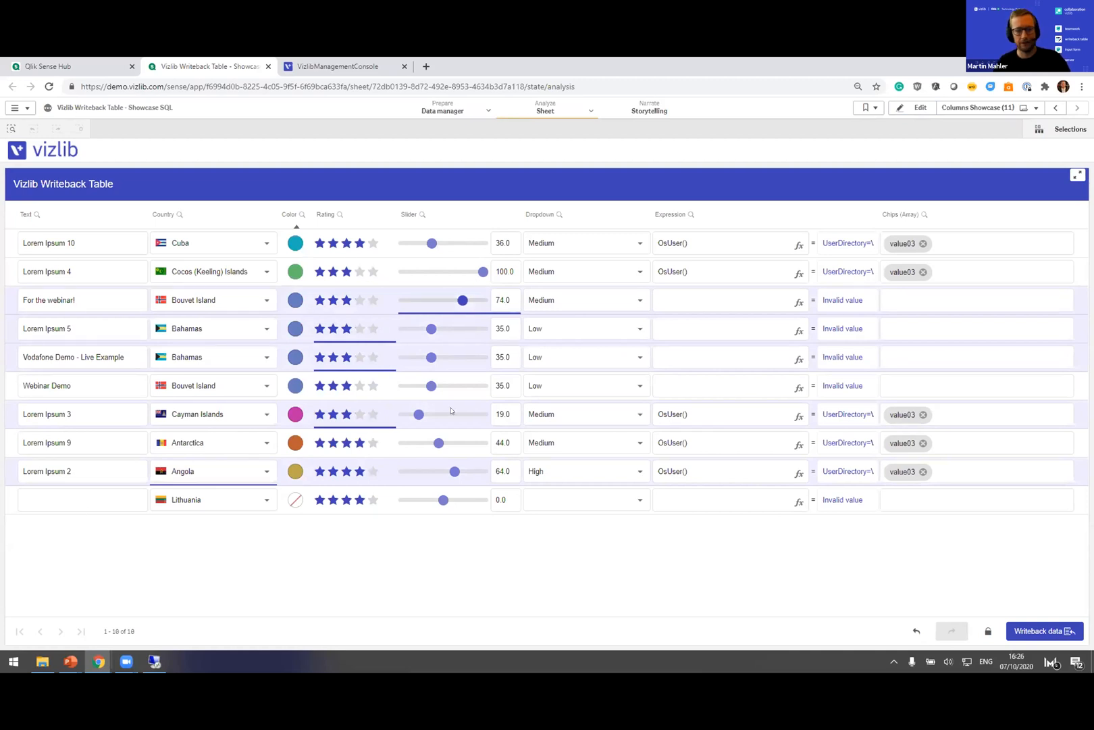
Step: Replace the Lorem Ipsum 2 text with "Webinar Demo Change" and copy the new text
{"action": "left_click", "coordinate": [80, 465]}
{"action": "key", "text": "ctrl+a"}
{"action": "type", "text": "Webinar Demo Change"}
{"action": "key", "text": "ctrl+a"}
{"action": "key", "text": "ctrl+c"}
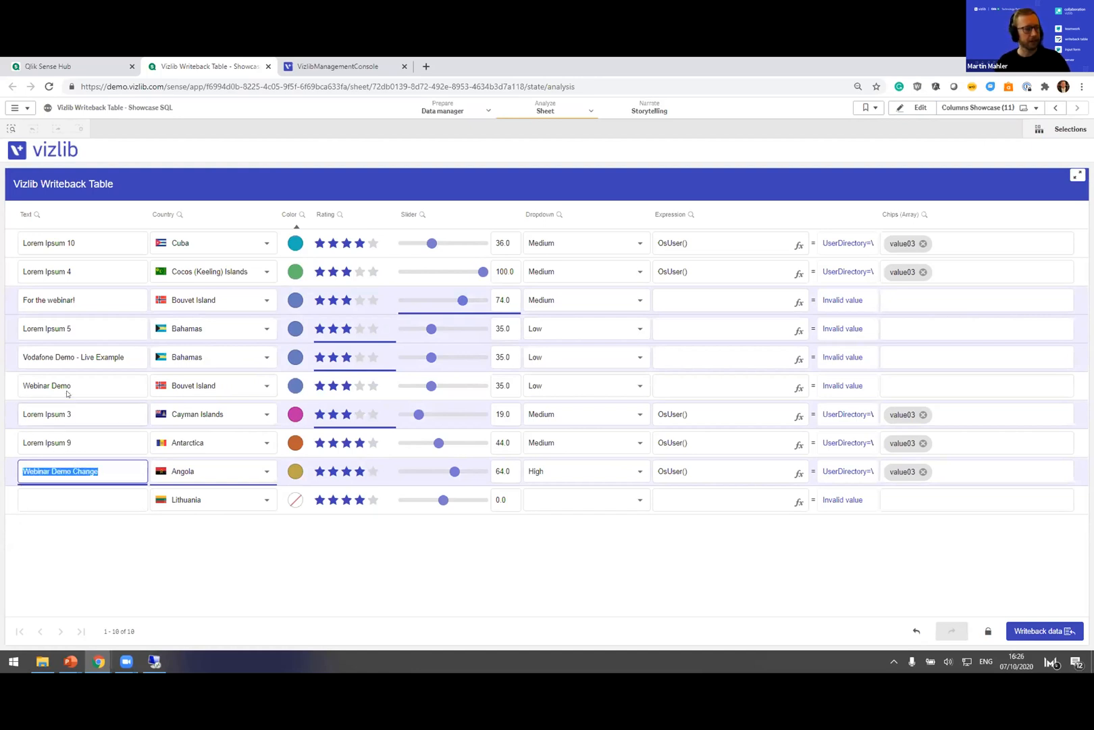
Step: Paste the copied text over the Lorem Ipsum 3, Vodafone Demo, Lorem Ipsum 5 and "For the webinar!" texts, and write the data back
{"action": "left_click", "coordinate": [75, 414]}
{"action": "key", "text": "ctrl+a"}
{"action": "key", "text": "ctrl+v"}
{"action": "left_click", "coordinate": [84, 361]}
{"action": "key", "text": "ctrl+a"}
{"action": "key", "text": "ctrl+v"}
{"action": "left_click", "coordinate": [81, 330]}
{"action": "key", "text": "ctrl+a"}
{"action": "key", "text": "ctrl+v"}
{"action": "left_click", "coordinate": [79, 300]}
{"action": "key", "text": "ctrl+a"}
{"action": "key", "text": "ctrl+v"}
{"action": "left_click", "coordinate": [201, 562]}
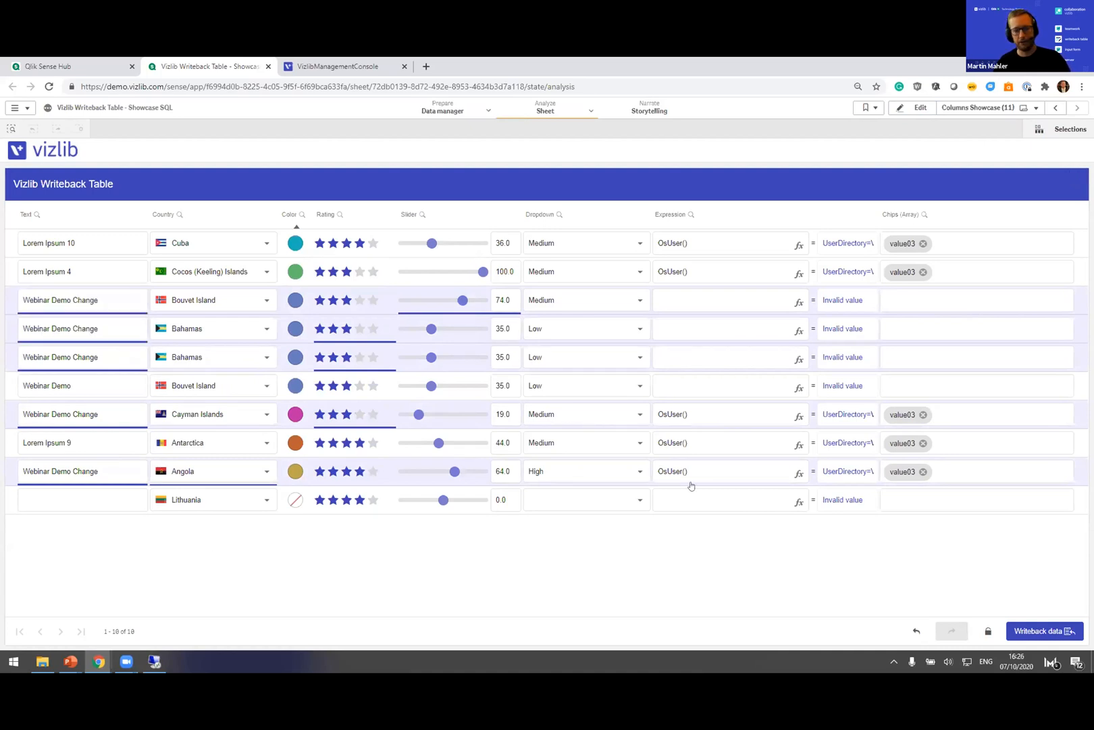
{"action": "left_click", "coordinate": [1044, 631]}
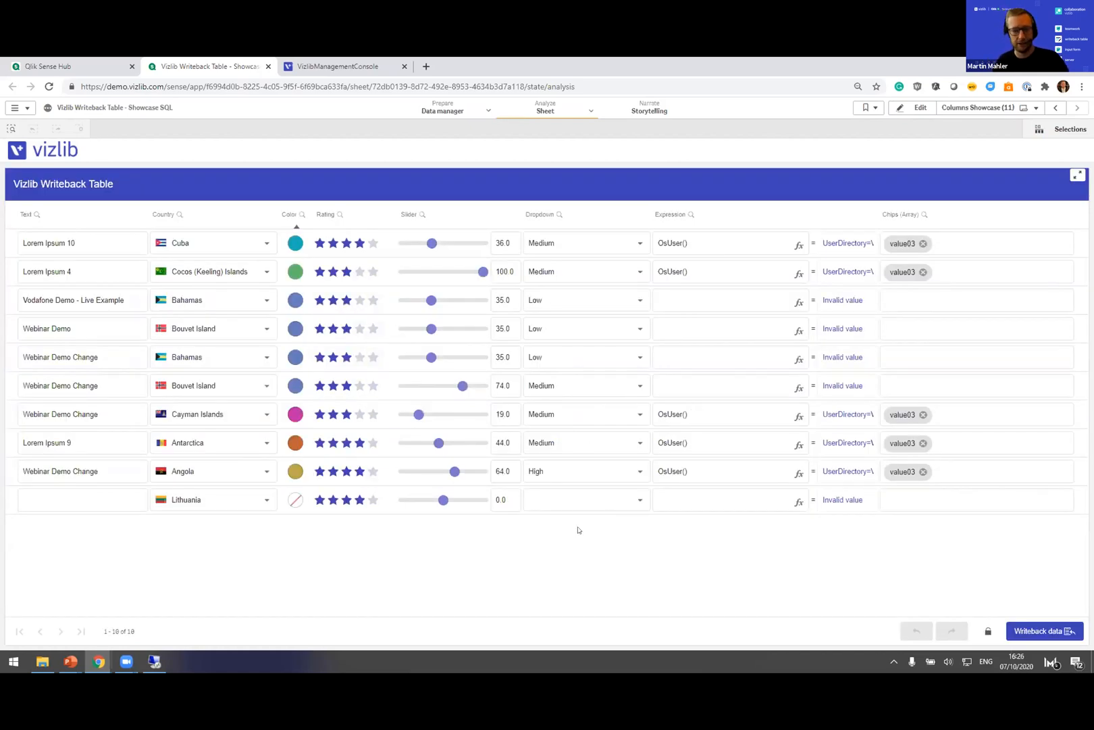
Step: Switch to the Vizlib Management Console, reload it and open the Writeback Audit
{"action": "left_click", "coordinate": [321, 65]}
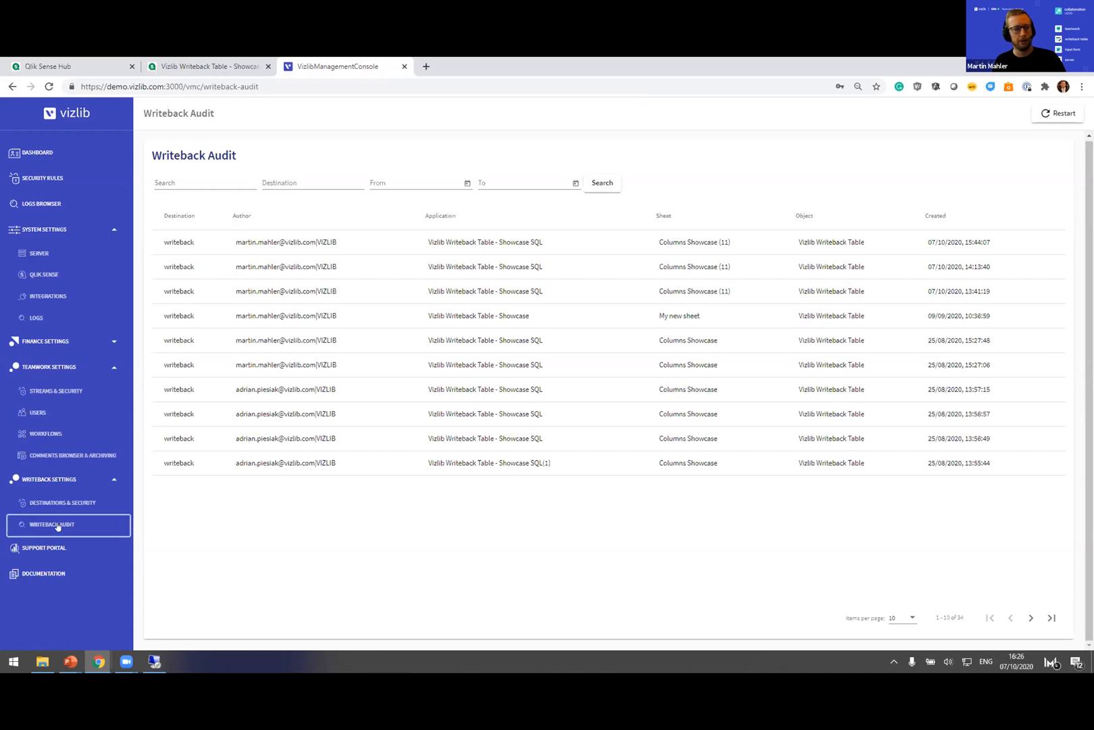
{"action": "left_click", "coordinate": [49, 87]}
{"action": "left_click", "coordinate": [170, 244]}
{"action": "left_click", "coordinate": [62, 309]}
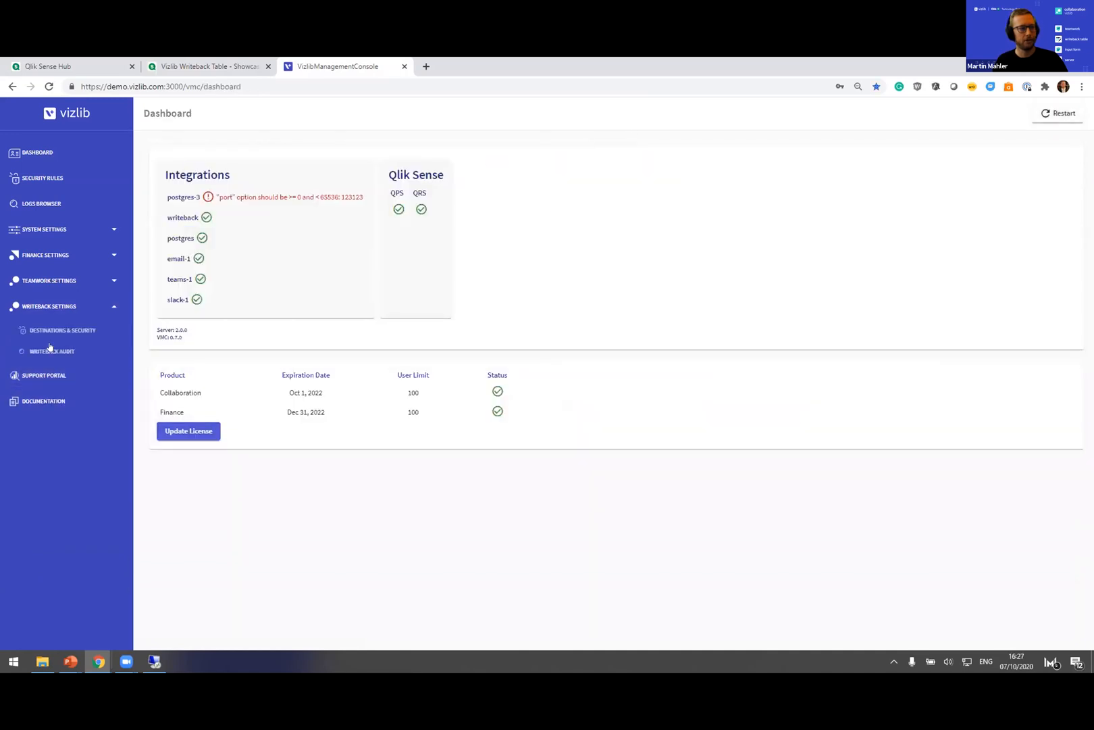
{"action": "left_click", "coordinate": [54, 351]}
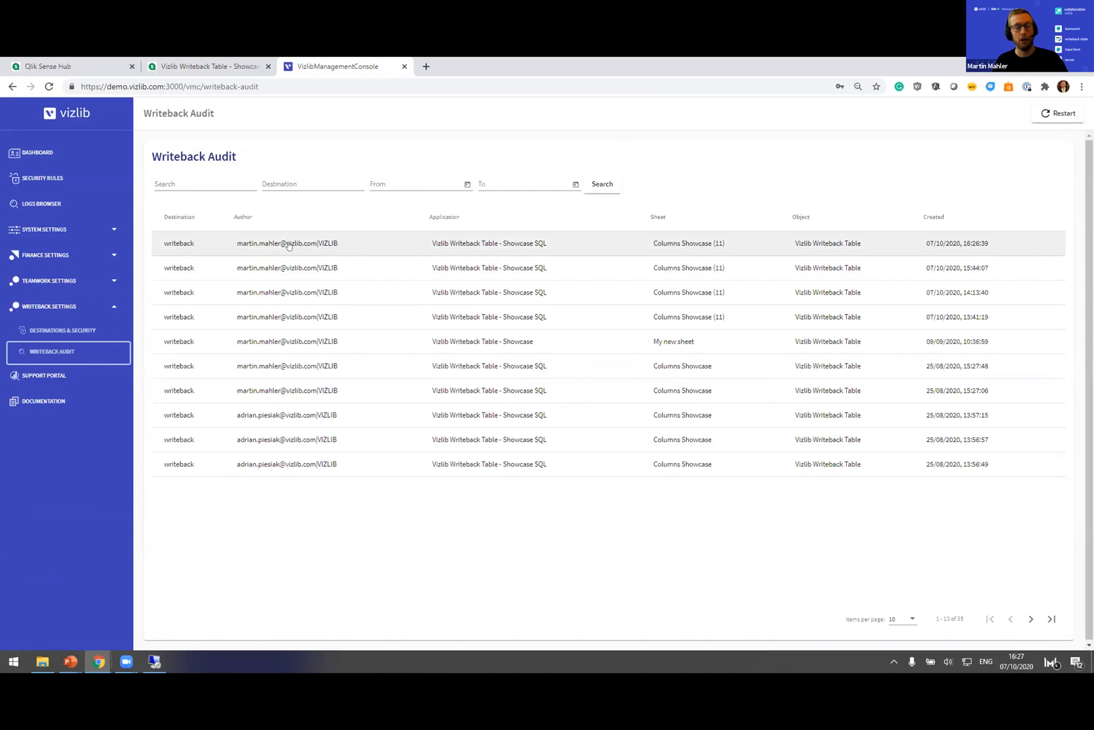
Step: Examine the inserted and updated rows recorded in the newest and several older writeback audit entries
{"action": "left_click", "coordinate": [486, 246]}
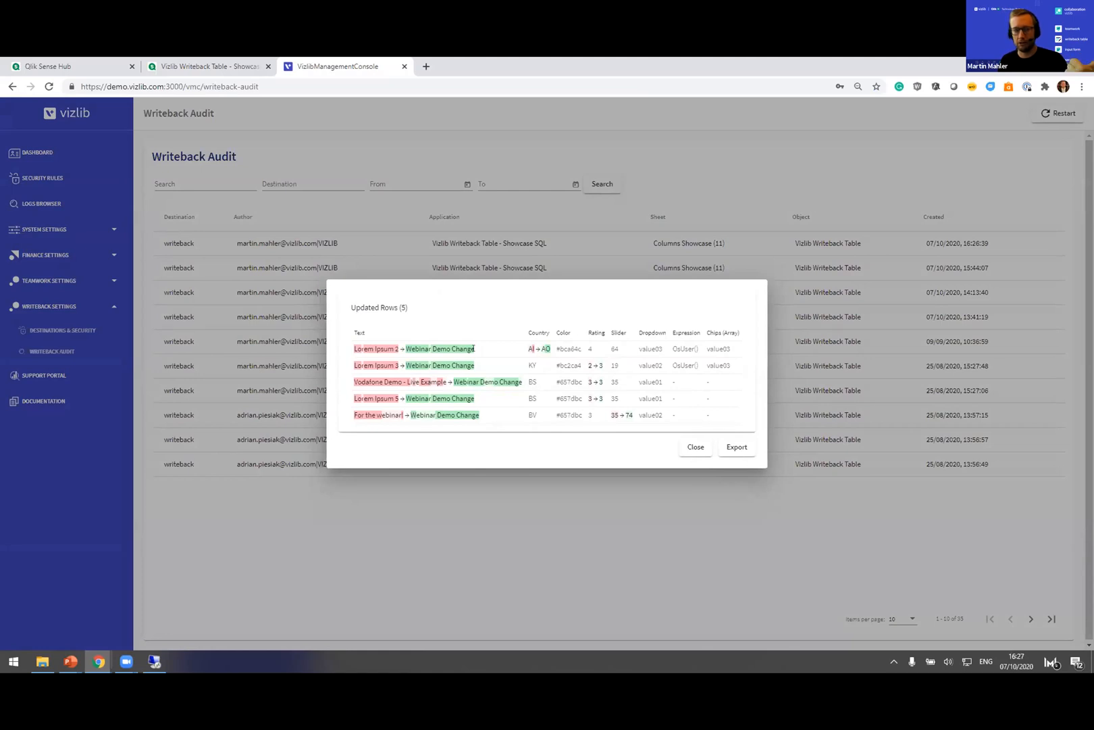
{"action": "left_click", "coordinate": [695, 447]}
{"action": "left_click", "coordinate": [432, 340]}
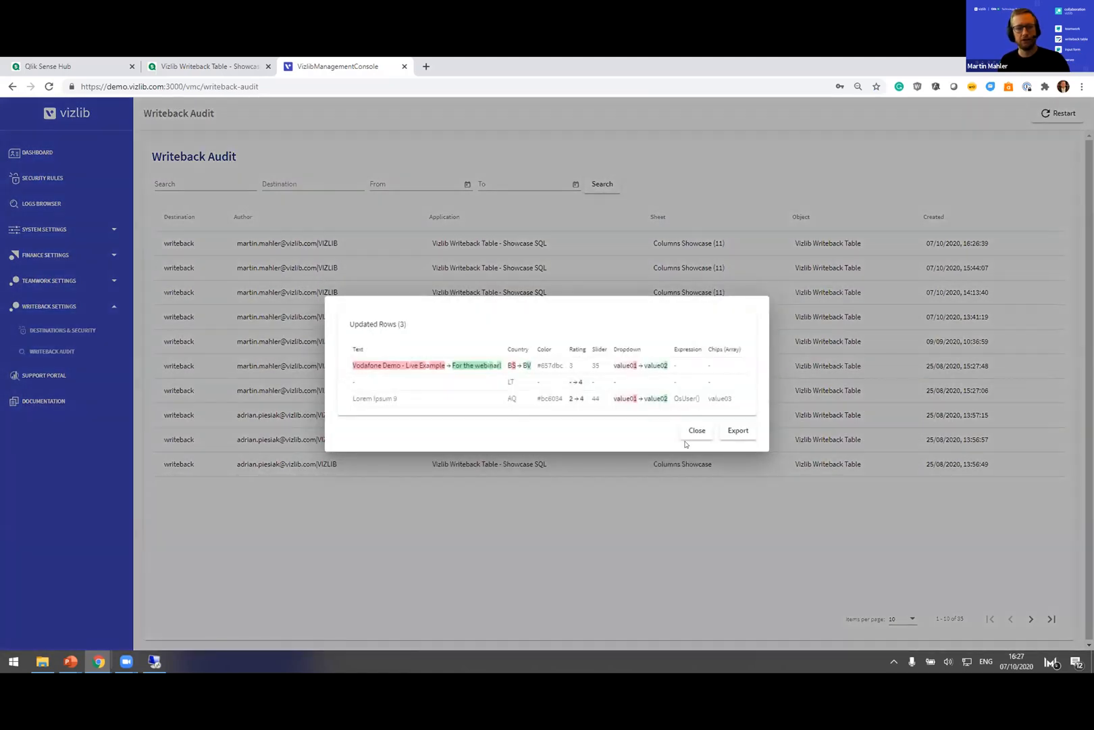
{"action": "left_click", "coordinate": [685, 429]}
{"action": "left_click", "coordinate": [579, 407]}
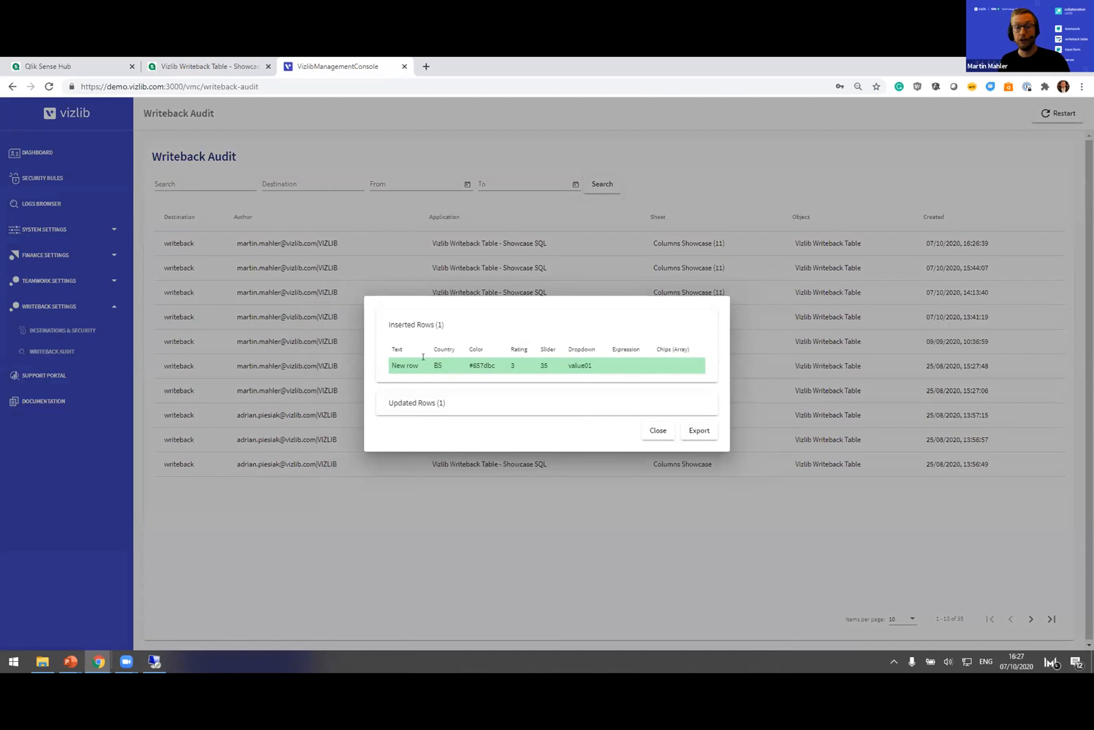
{"action": "left_click", "coordinate": [654, 430]}
{"action": "left_click", "coordinate": [522, 475]}
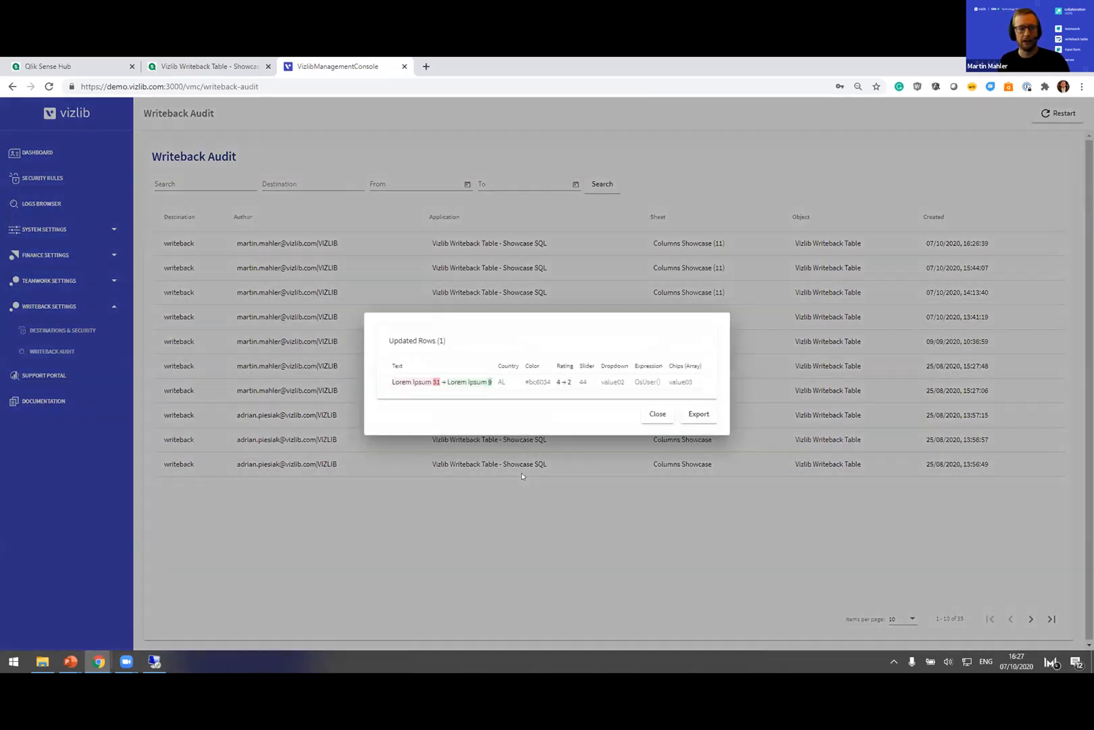
{"action": "left_click", "coordinate": [654, 414]}
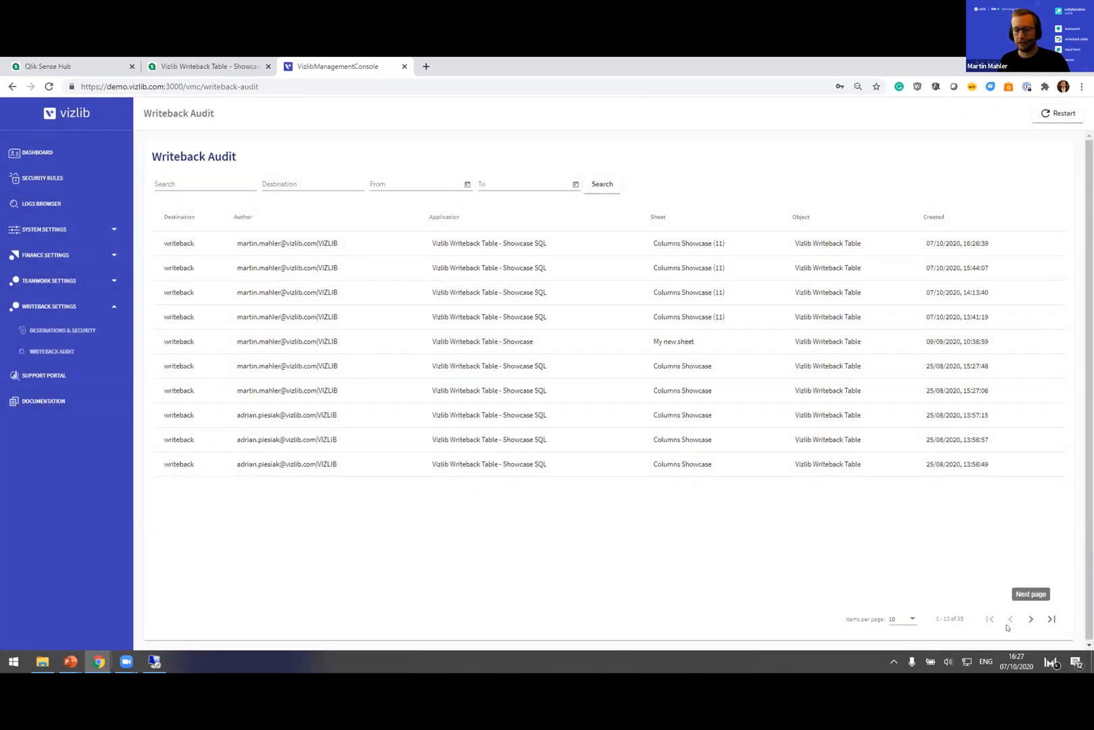
Step: Page forward and back through the audit list and review the newest entry's updated rows again
{"action": "left_click", "coordinate": [1031, 619]}
{"action": "left_click", "coordinate": [1010, 619]}
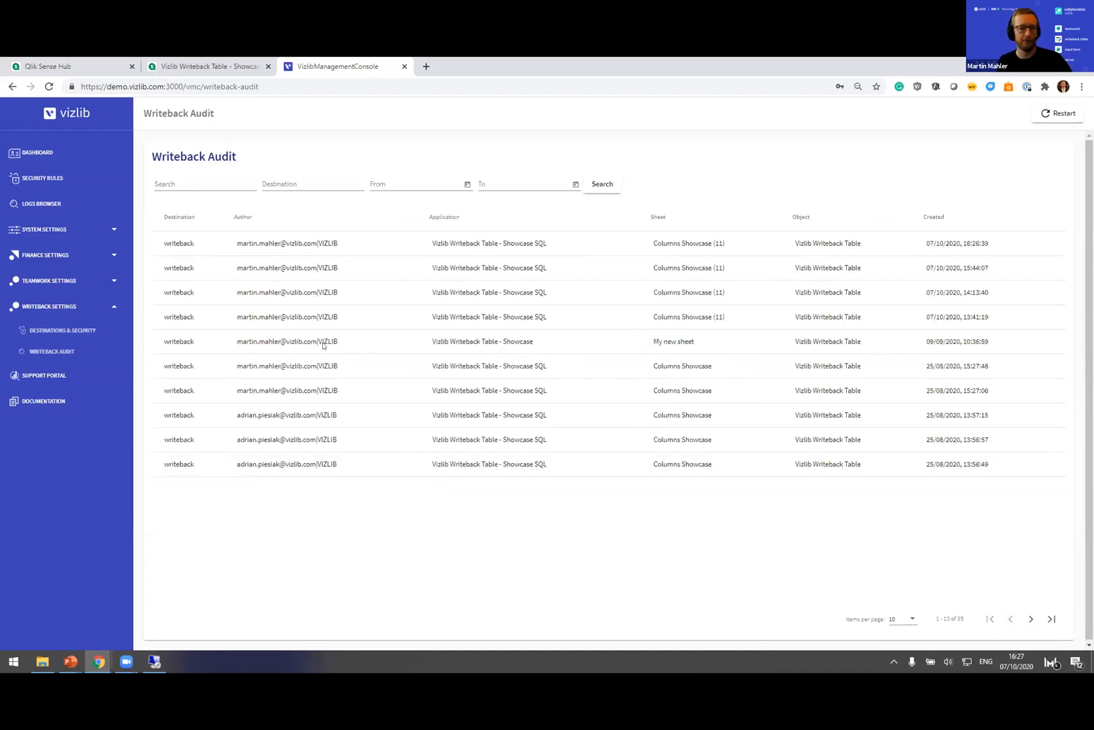
{"action": "left_click", "coordinate": [560, 246]}
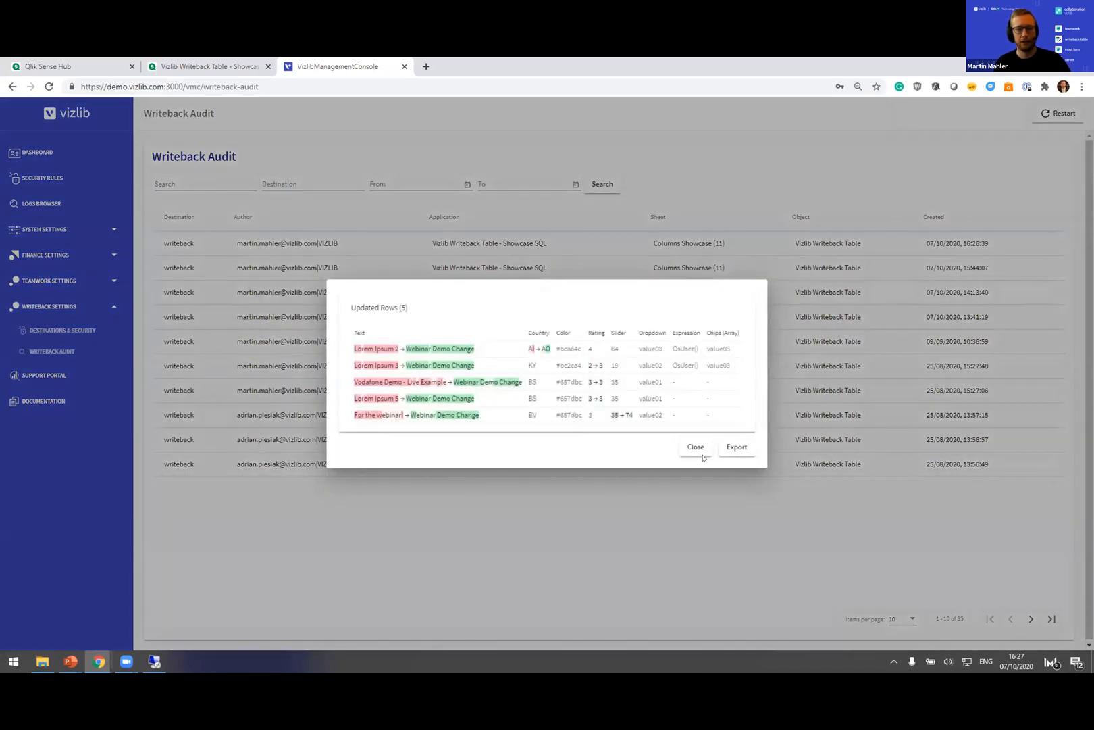
{"action": "left_click", "coordinate": [656, 495]}
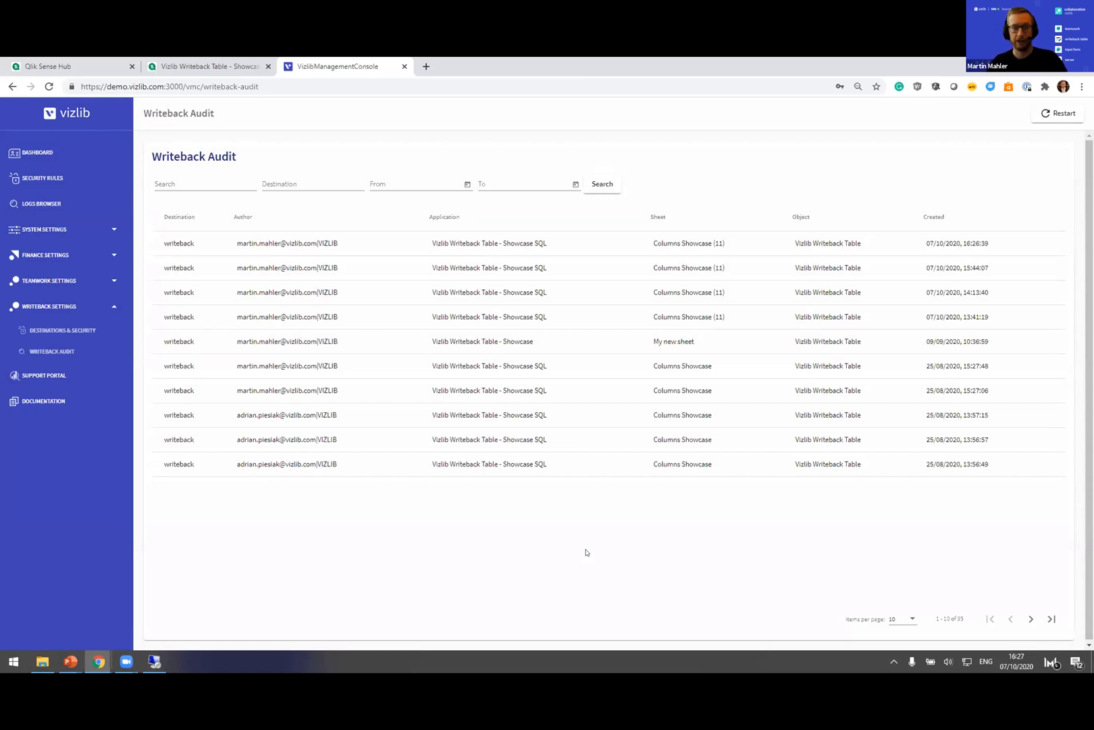
{"action": "left_click", "coordinate": [181, 63]}
{"action": "left_click", "coordinate": [349, 66]}
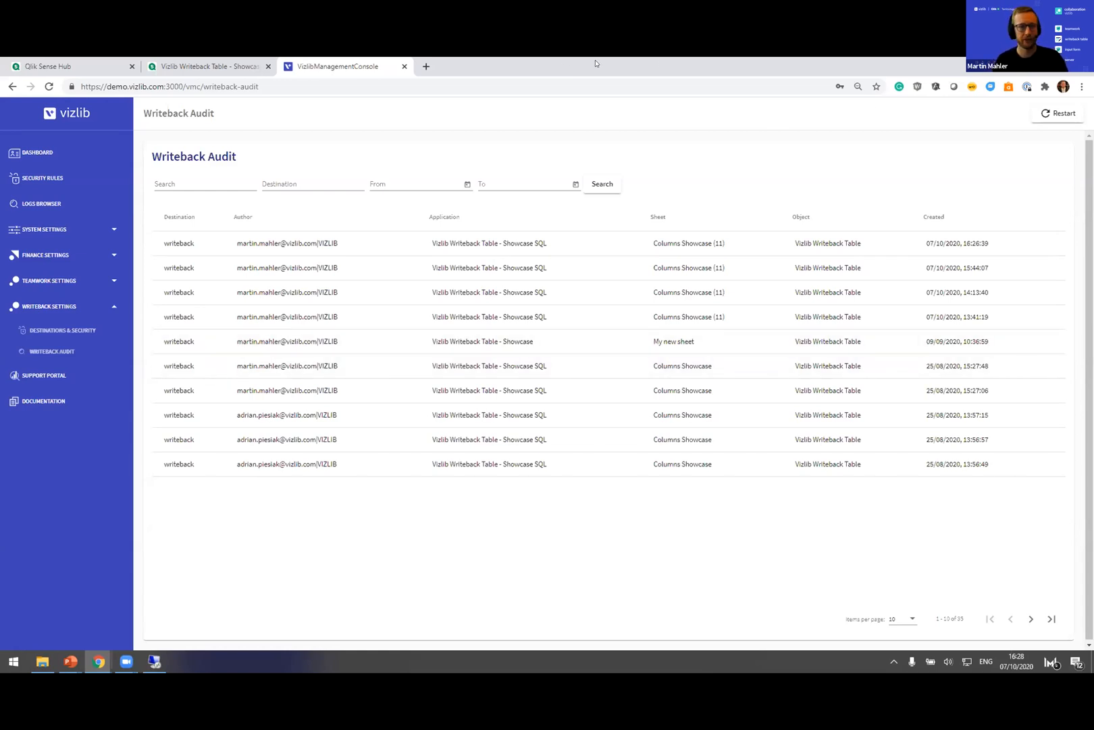
{"action": "left_click_drag", "start_coordinate": [597, 63], "coordinate": [590, 115]}
{"action": "left_click", "coordinate": [207, 79]}
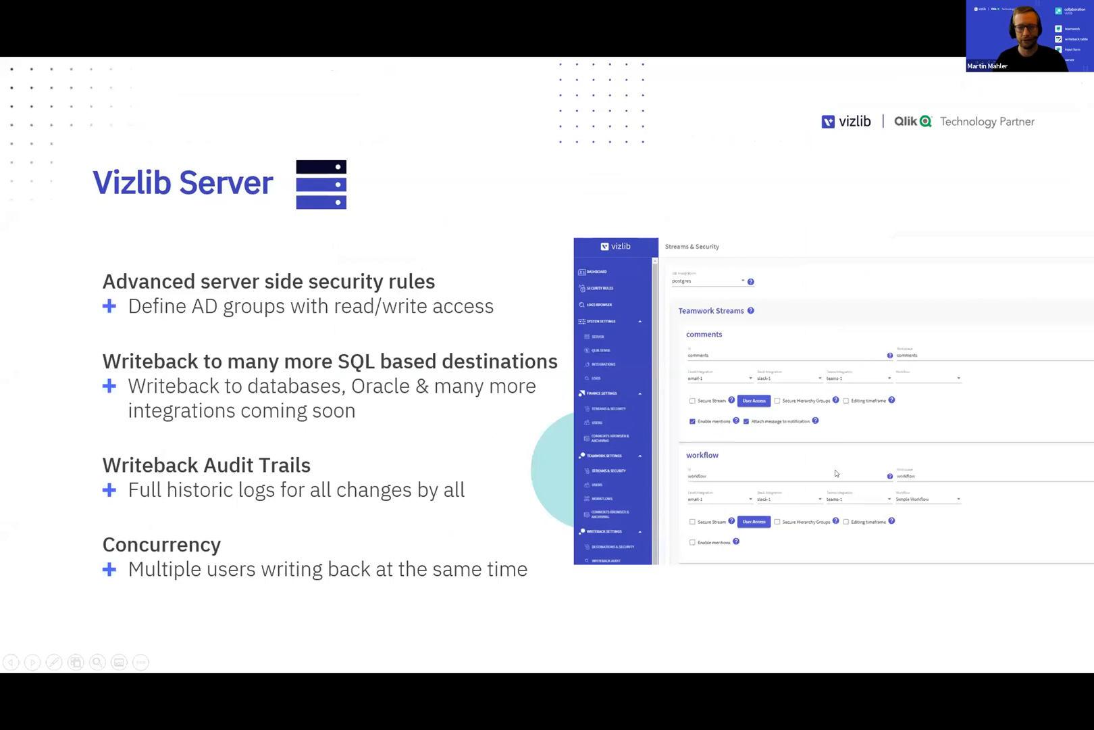
{"action": "left_click", "coordinate": [854, 437]}
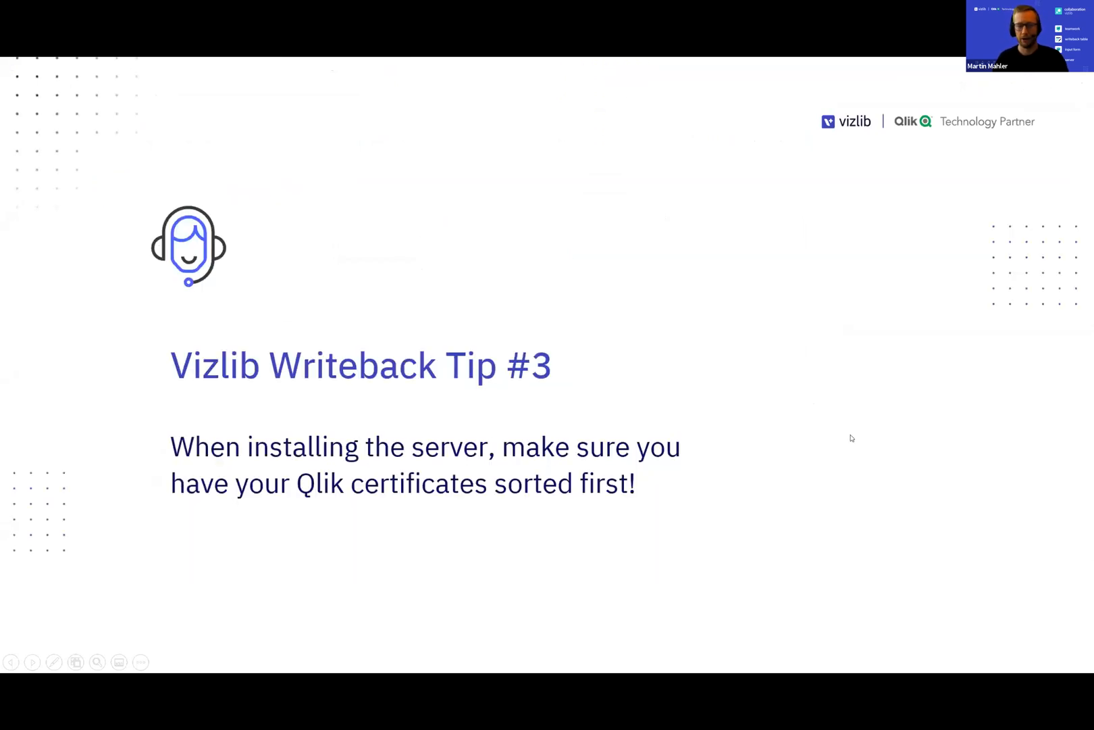
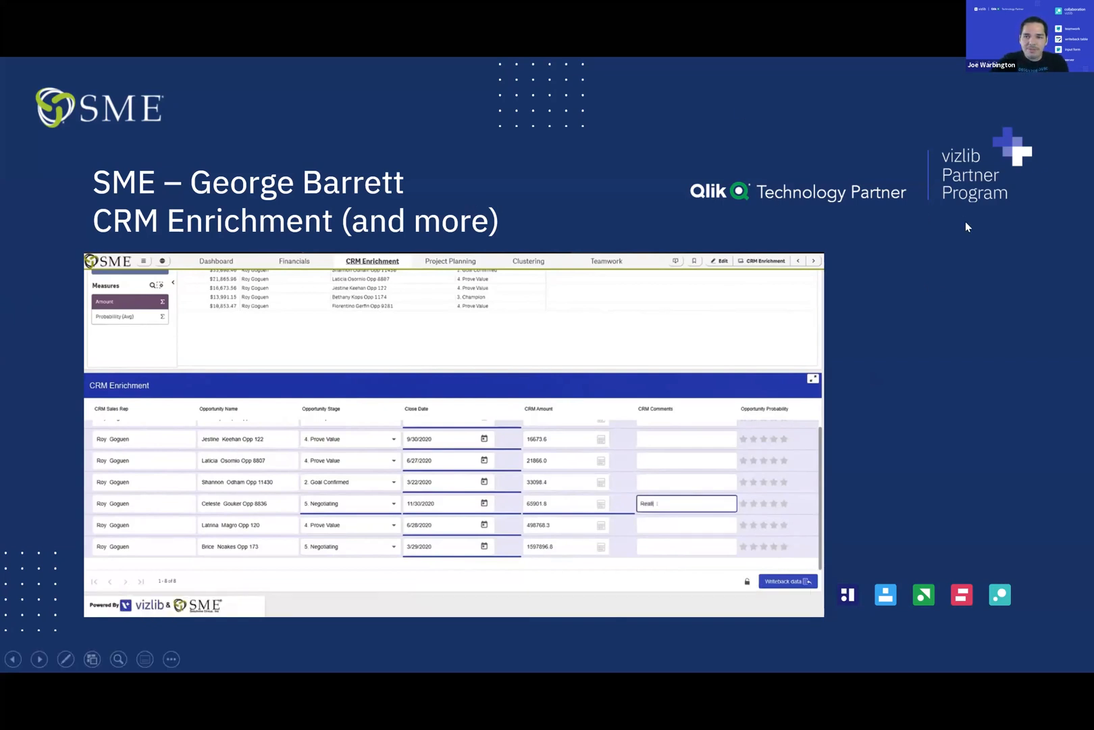
{"action": "key", "text": "Escape"}
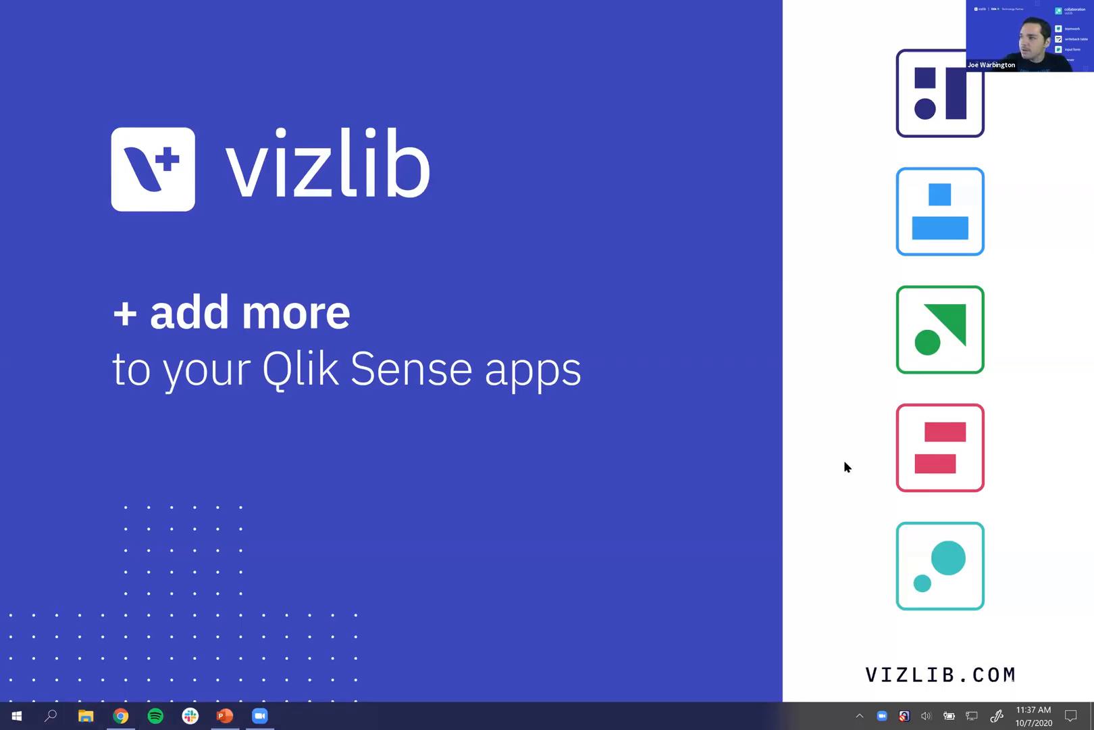
Step: Switch to the Manufacturing Writeback app in Chrome, look through the Production Line Manager's Writeback Table and add a row on its last page
{"action": "left_click", "coordinate": [121, 715]}
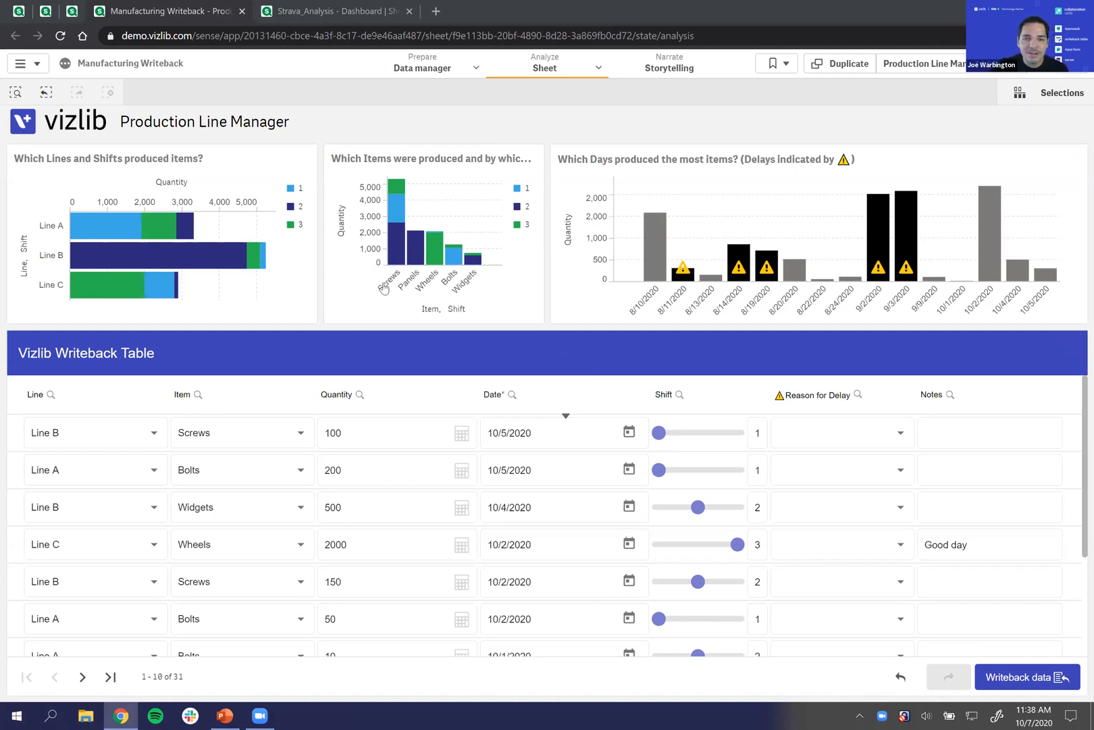
{"action": "mouse_move", "coordinate": [414, 284]}
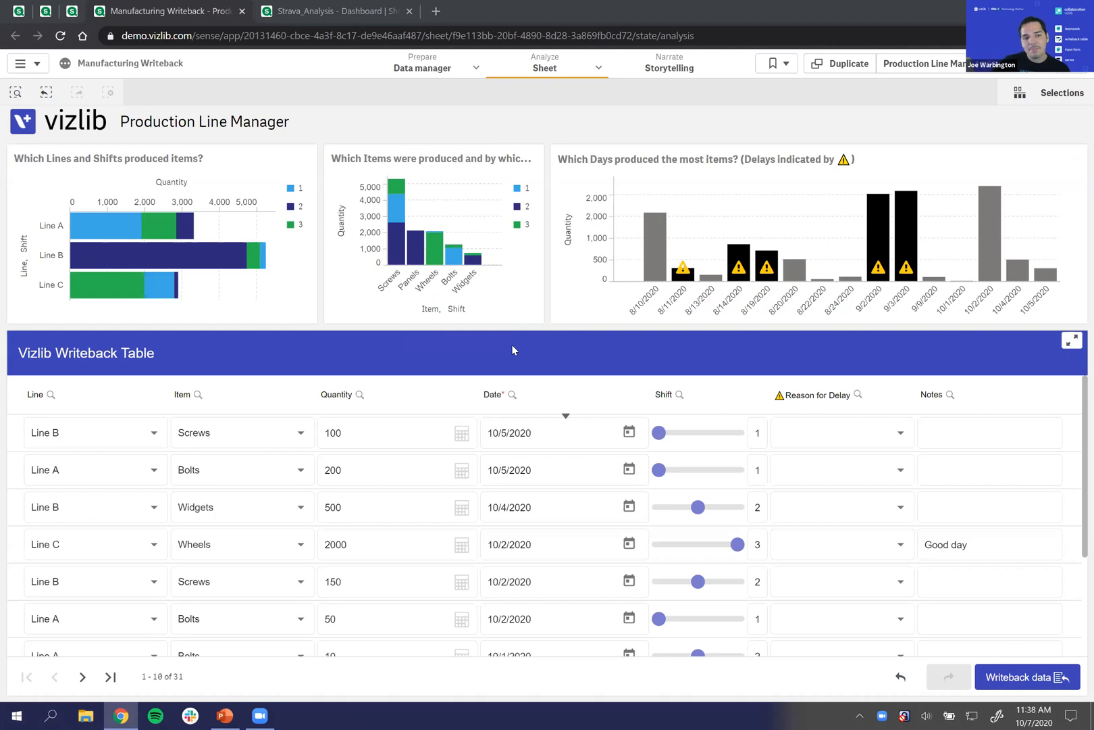
{"action": "scroll", "coordinate": [290, 471], "scroll_direction": "down", "scroll_amount": 2}
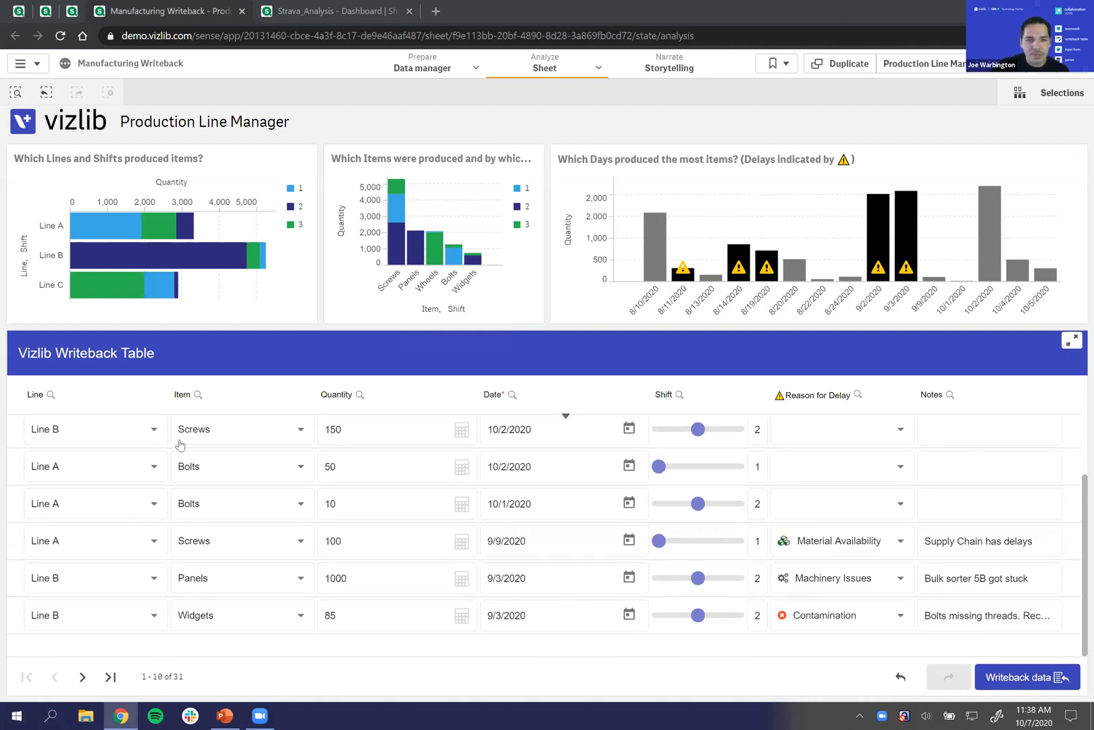
{"action": "scroll", "coordinate": [180, 439], "scroll_direction": "up", "scroll_amount": 2}
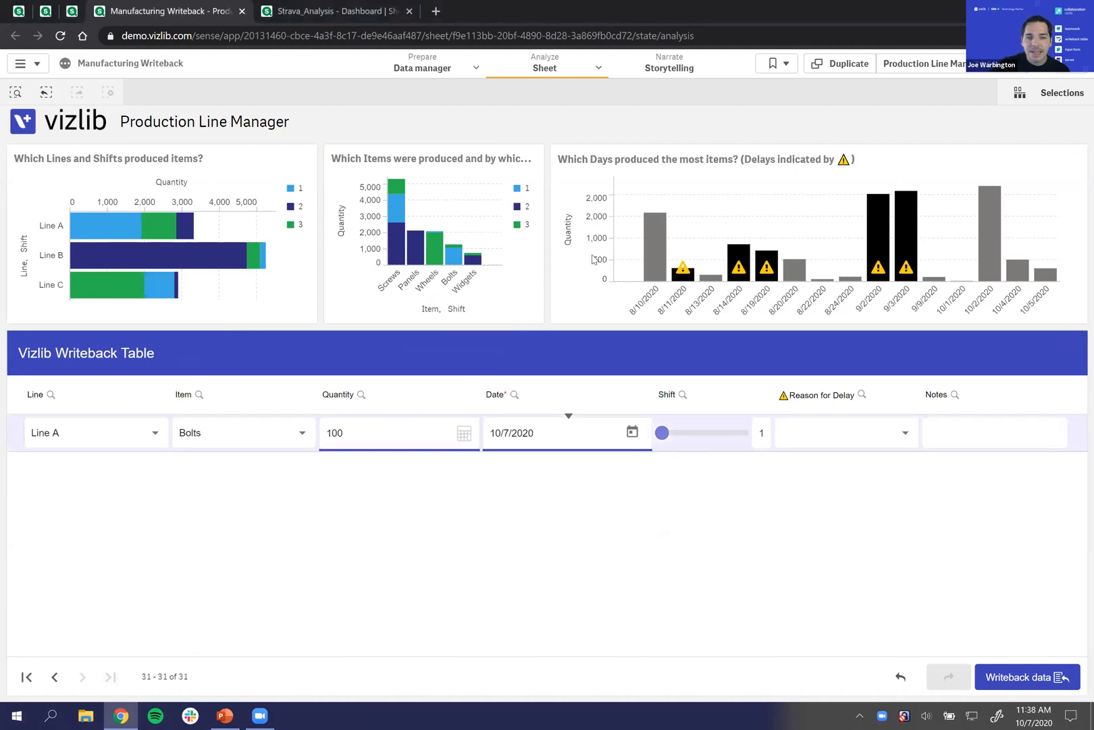
{"action": "right_click", "coordinate": [345, 490]}
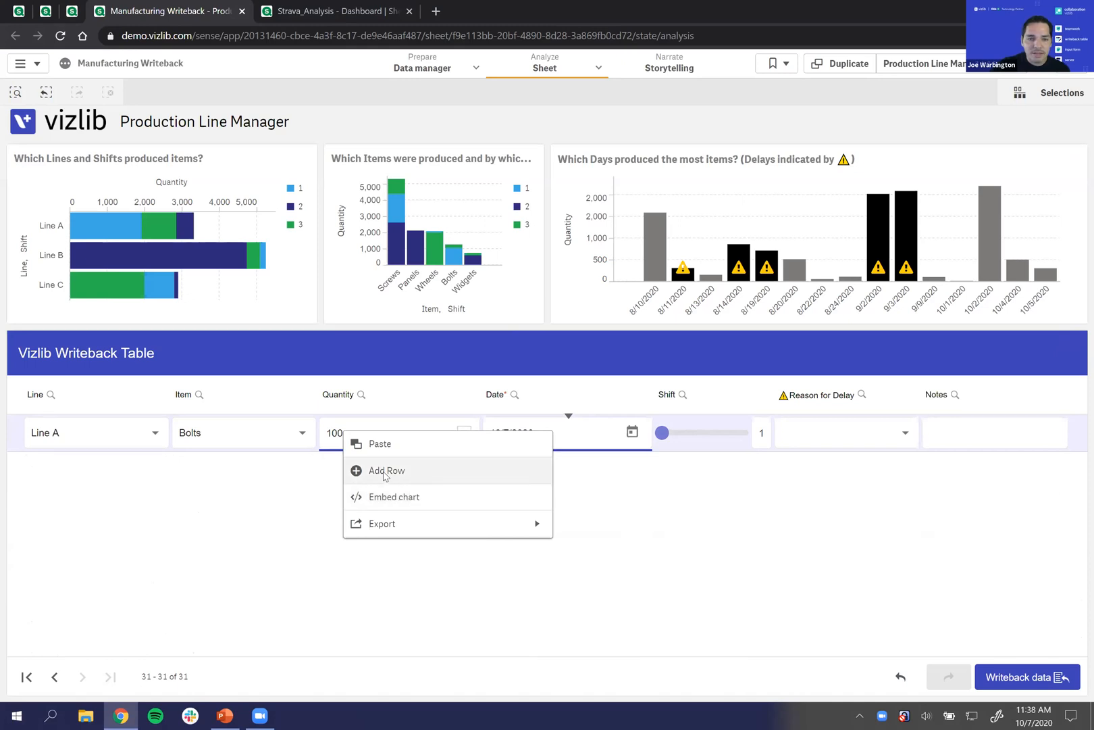
{"action": "left_click", "coordinate": [385, 473]}
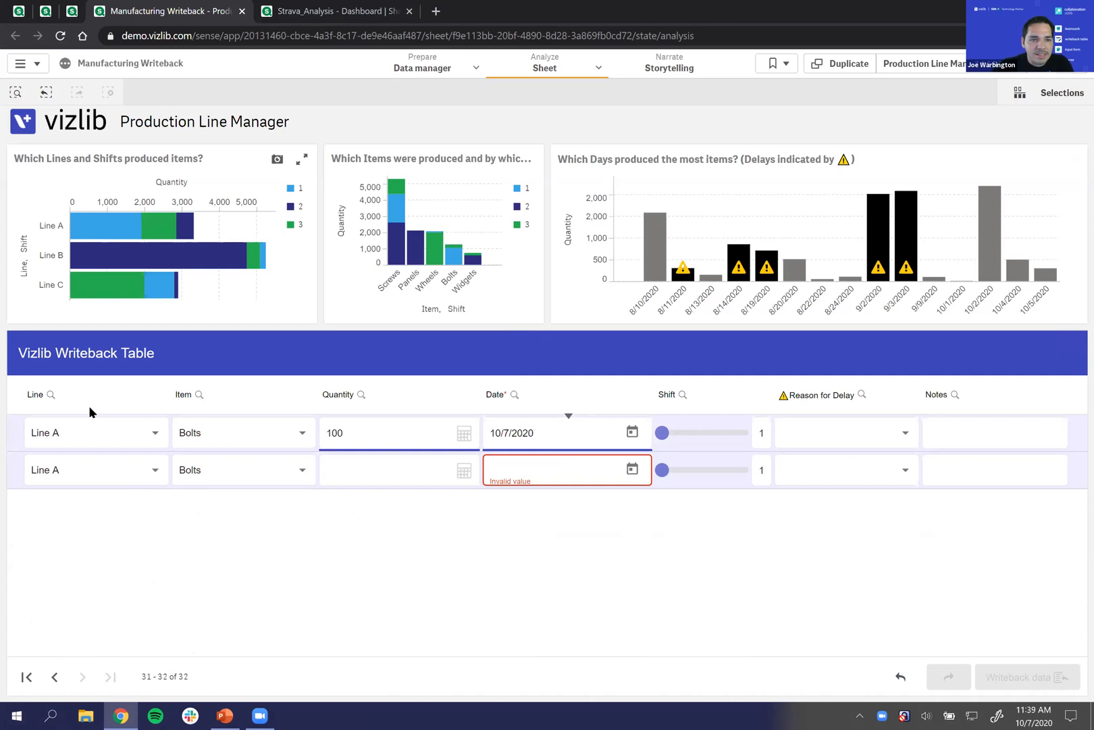
Step: Fill the second new Writeback Table row with Line C, Screws, quantity 1000, date 10/7/2020 and shift 2
{"action": "left_click", "coordinate": [82, 473]}
{"action": "left_click", "coordinate": [84, 500]}
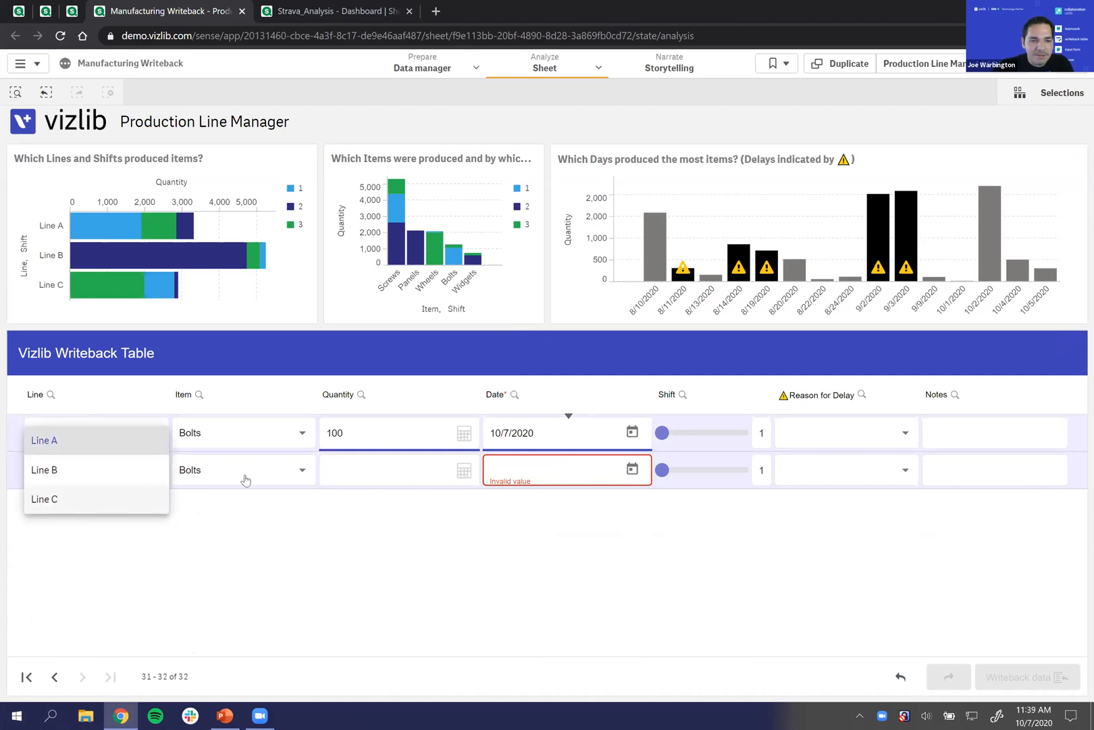
{"action": "left_click", "coordinate": [247, 477]}
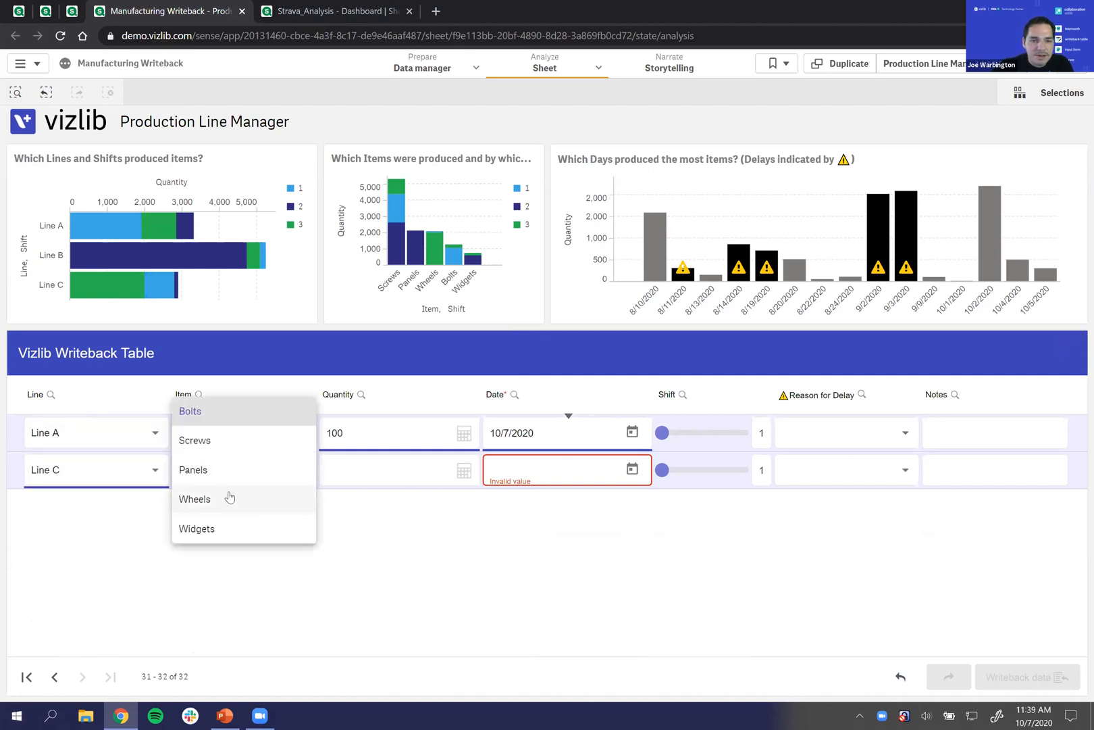
{"action": "left_click", "coordinate": [209, 448]}
{"action": "left_click", "coordinate": [381, 472]}
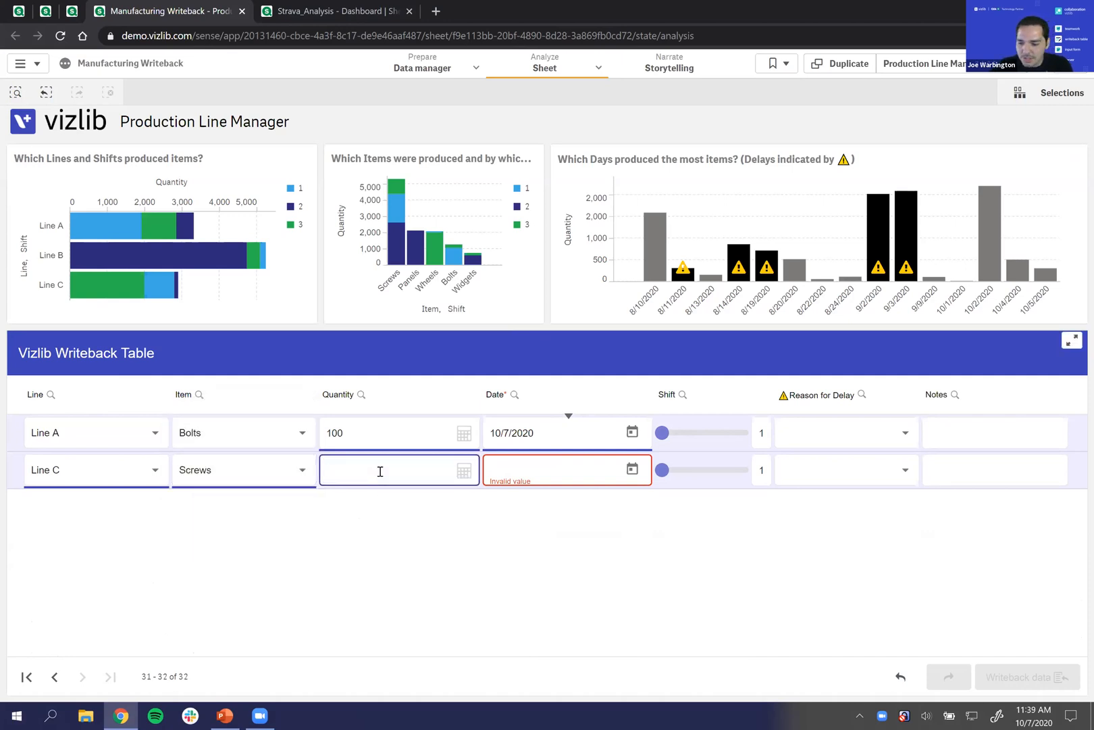
{"action": "type", "text": "1000"}
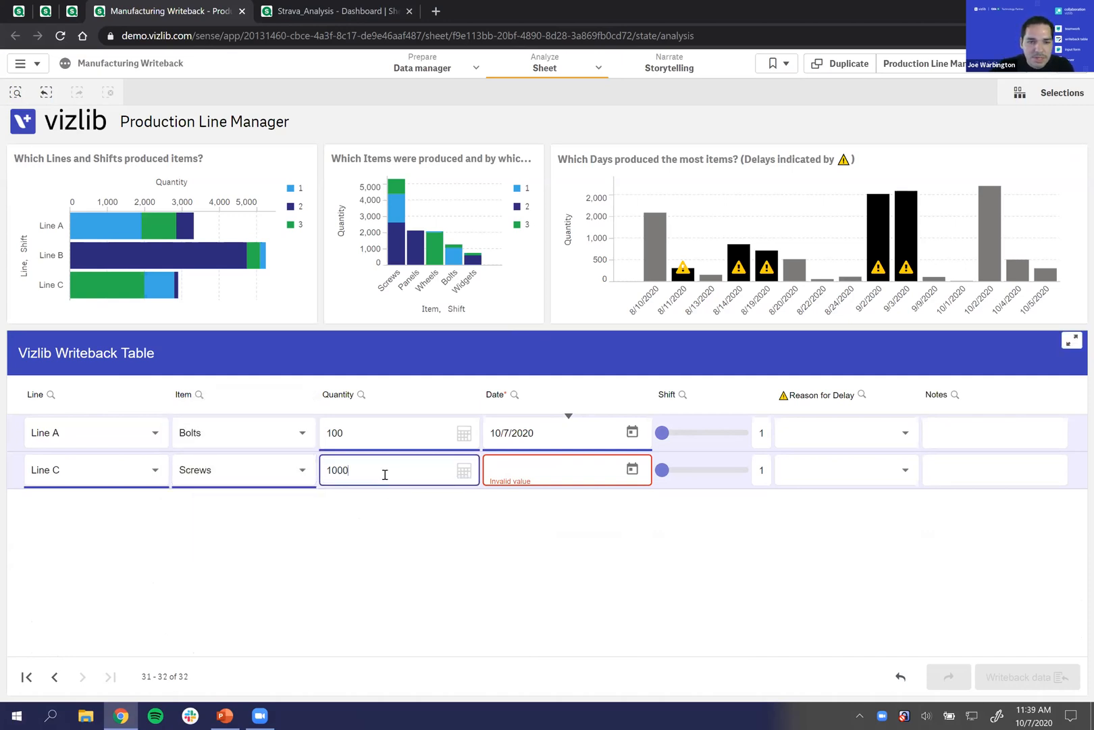
{"action": "left_click", "coordinate": [632, 471]}
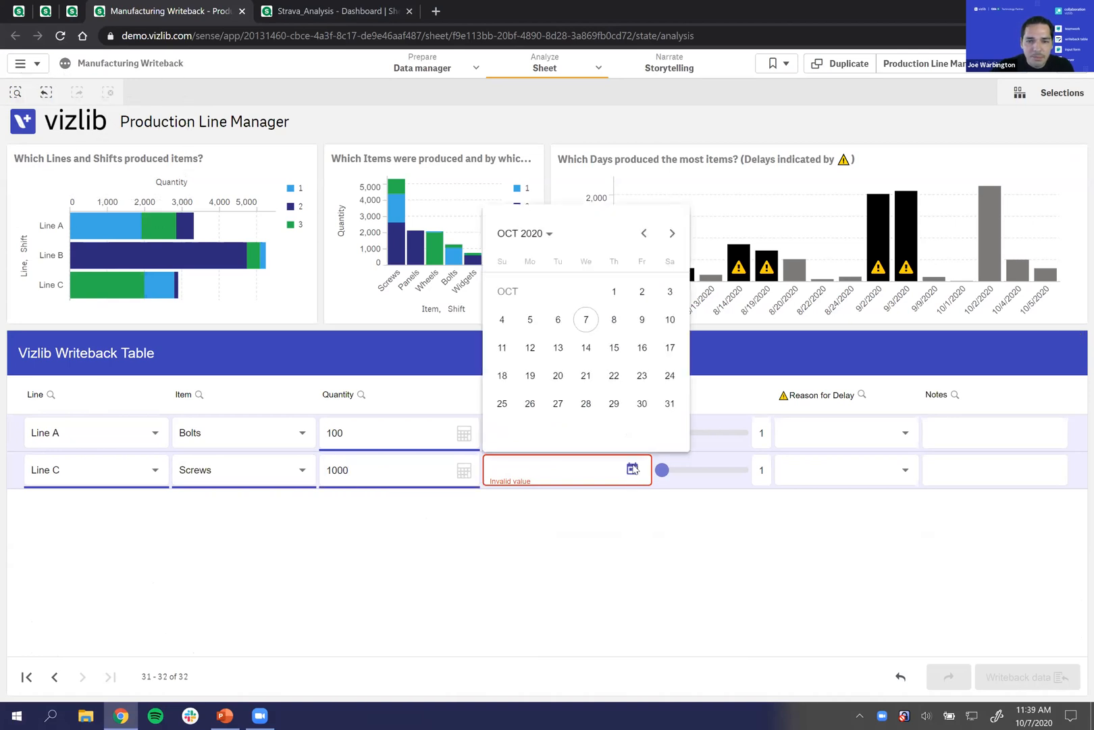
{"action": "left_click", "coordinate": [586, 320]}
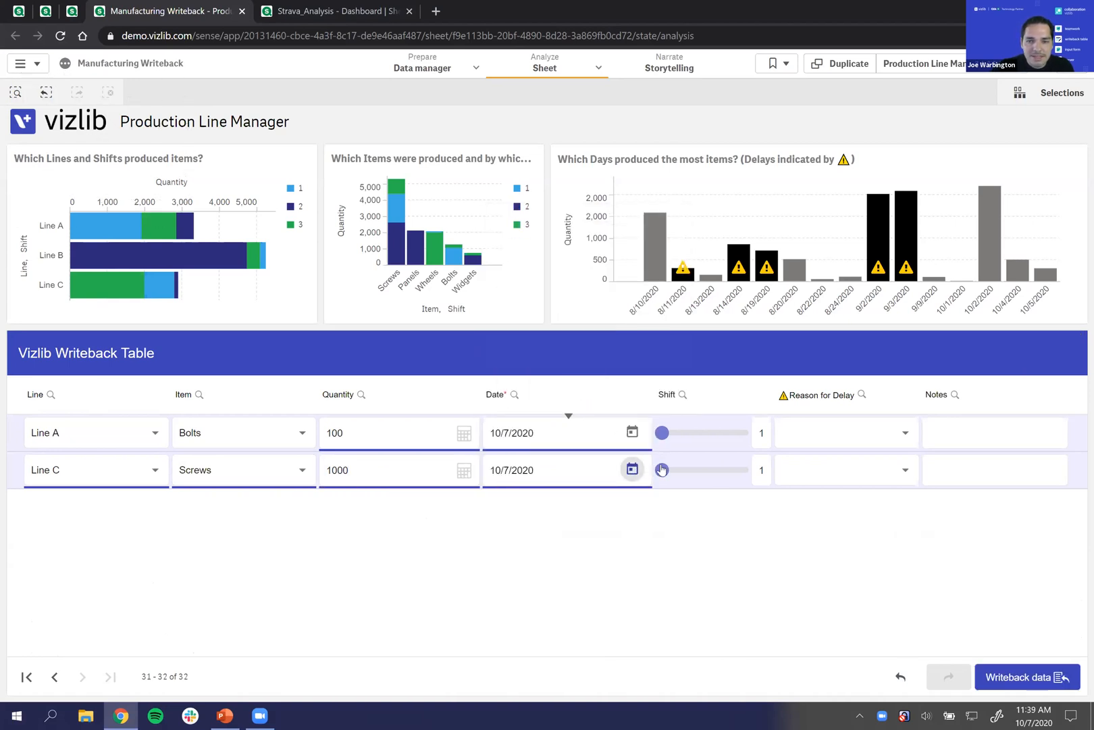
{"action": "left_click", "coordinate": [705, 473]}
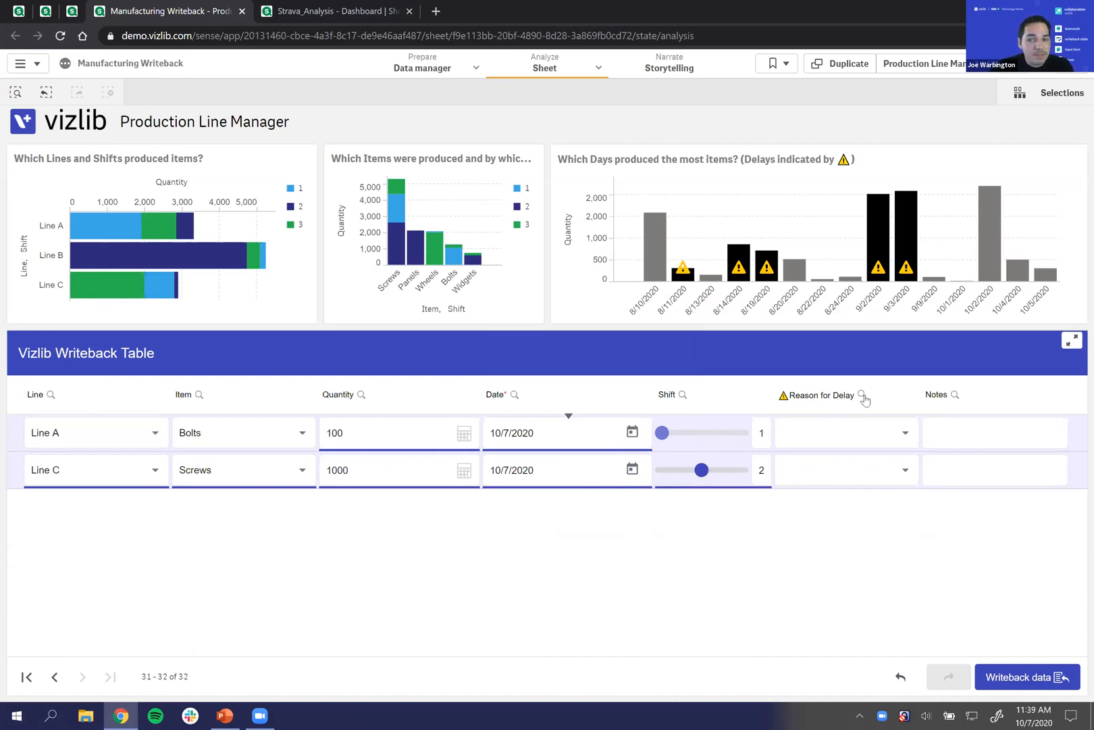
Step: Enter the note "For the webinar" in the Line C row with no delay reason, and write the new rows back
{"action": "left_click", "coordinate": [837, 471]}
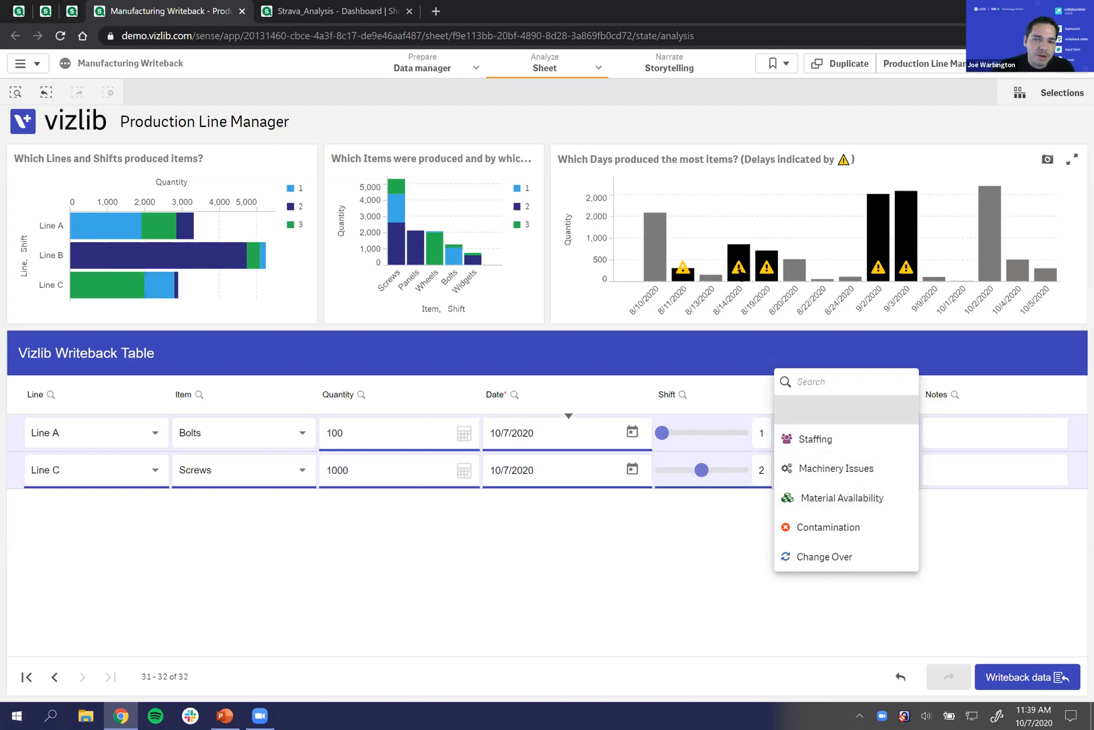
{"action": "left_click", "coordinate": [946, 471]}
{"action": "left_click", "coordinate": [887, 563]}
{"action": "left_click", "coordinate": [958, 480]}
{"action": "type", "text": "Fo"}
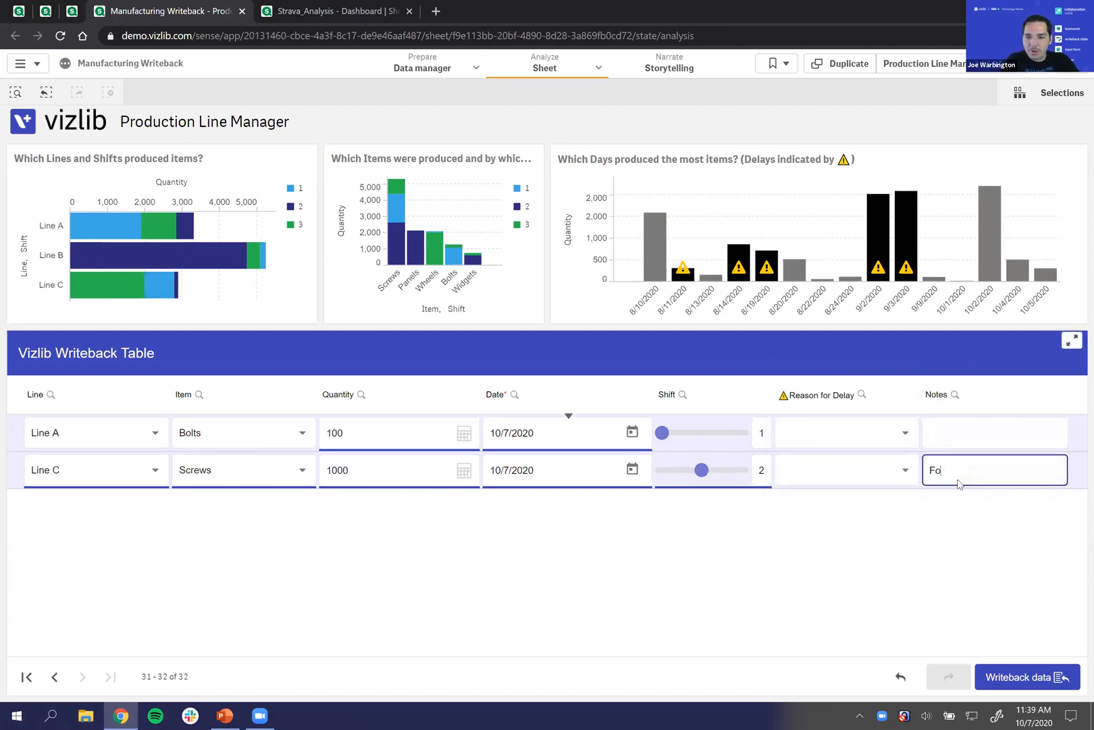
{"action": "type", "text": "r the webinar"}
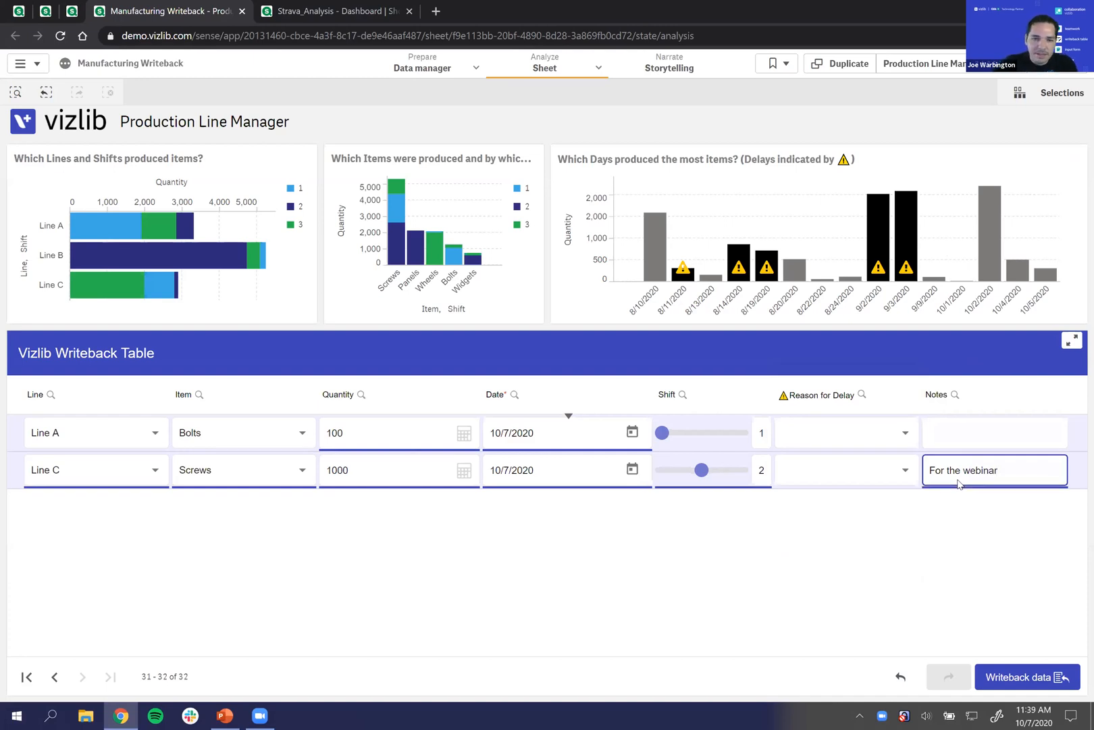
{"action": "left_click", "coordinate": [1014, 678]}
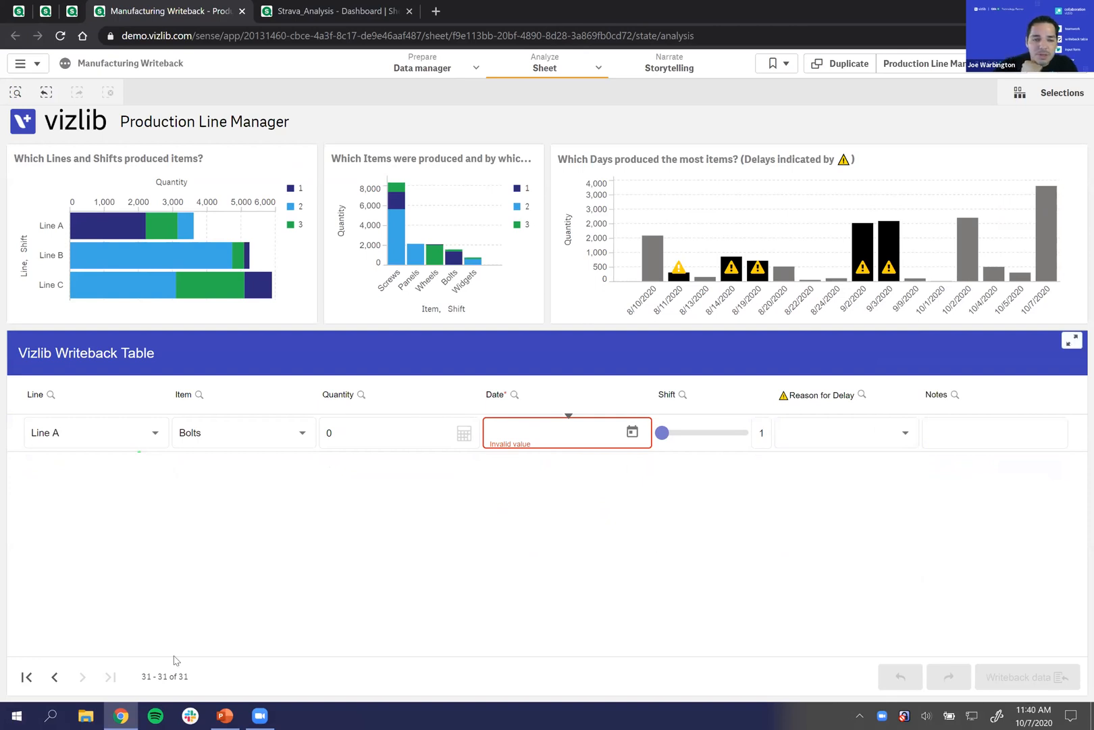
Step: Go to the table's first page, set the 10/7/2020 Line C Screws quantity to 10000 and move between the adjacent quantity cells
{"action": "left_click", "coordinate": [27, 676]}
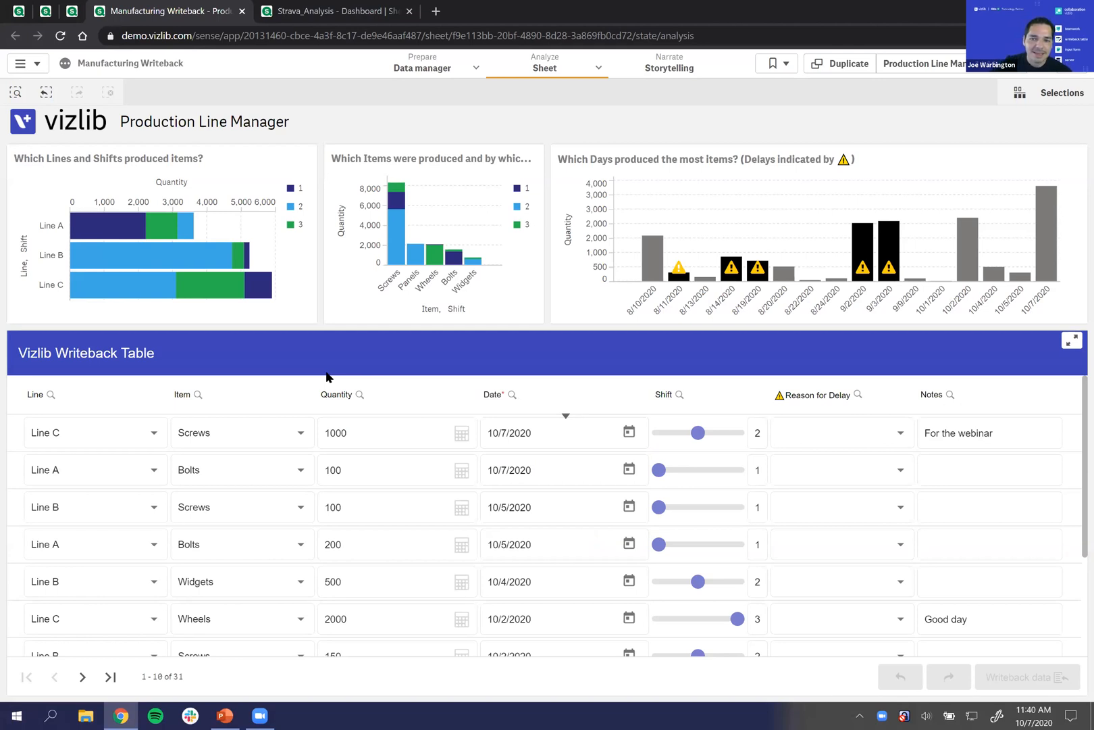
{"action": "left_click", "coordinate": [380, 440]}
{"action": "left_click", "coordinate": [389, 437]}
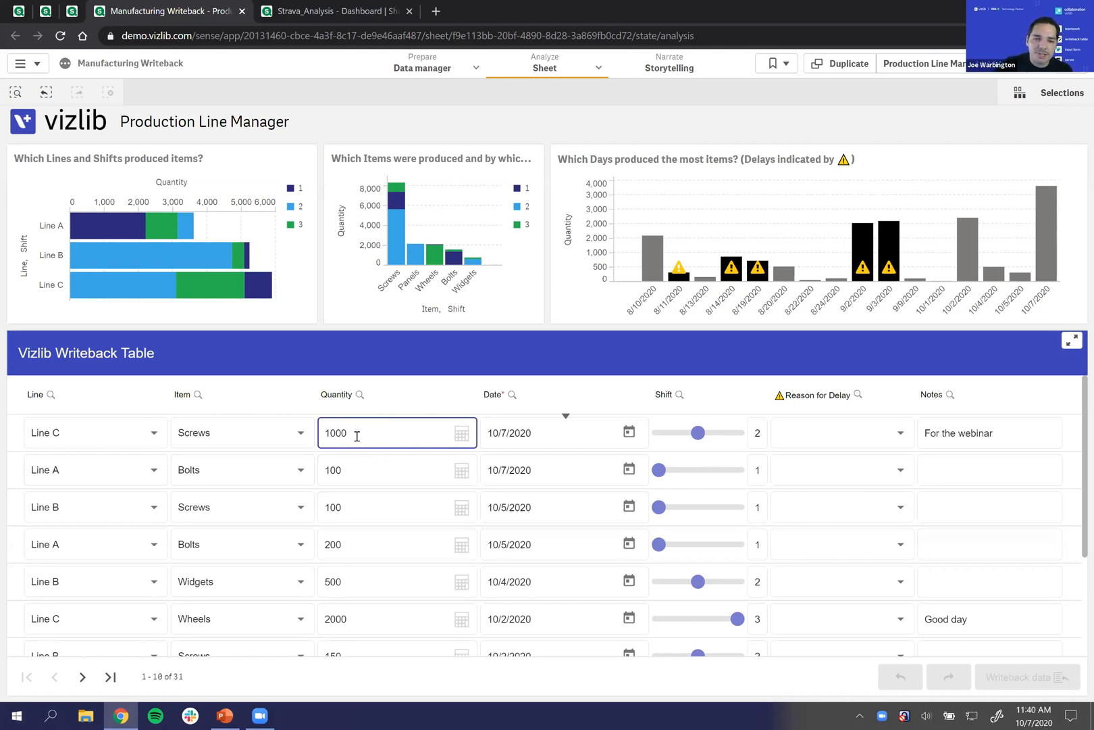
{"action": "type", "text": "00000"}
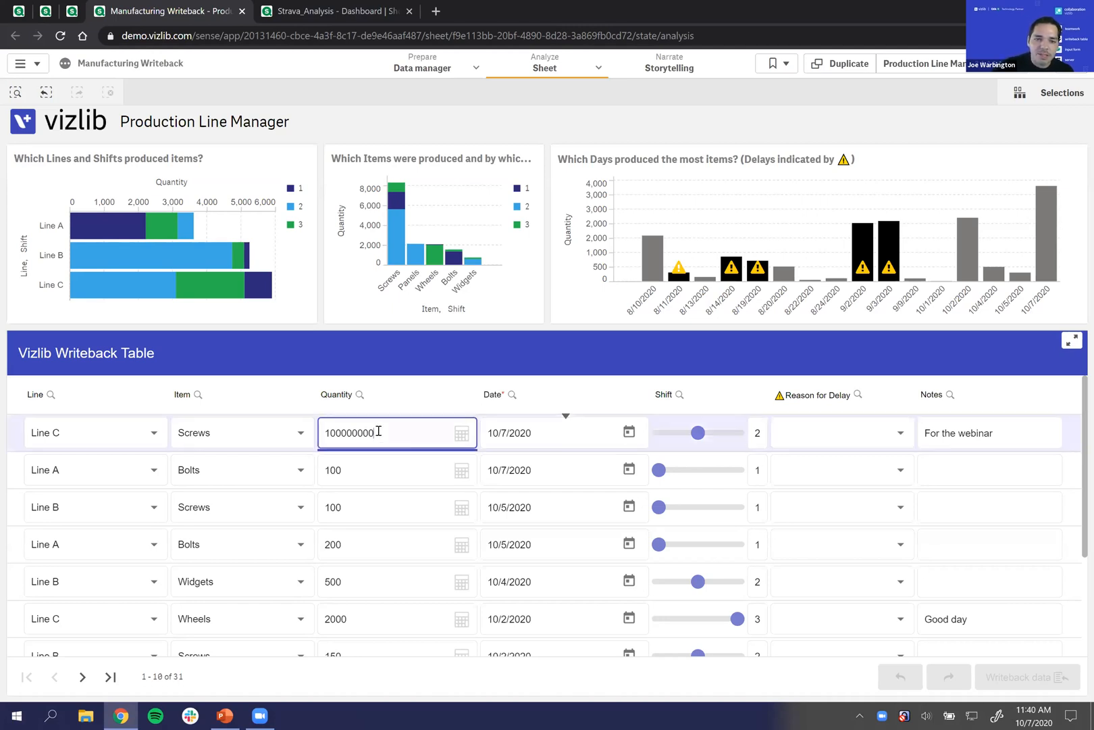
{"action": "left_click_drag", "start_coordinate": [378, 432], "coordinate": [352, 432]}
{"action": "key", "text": "BackSpace"}
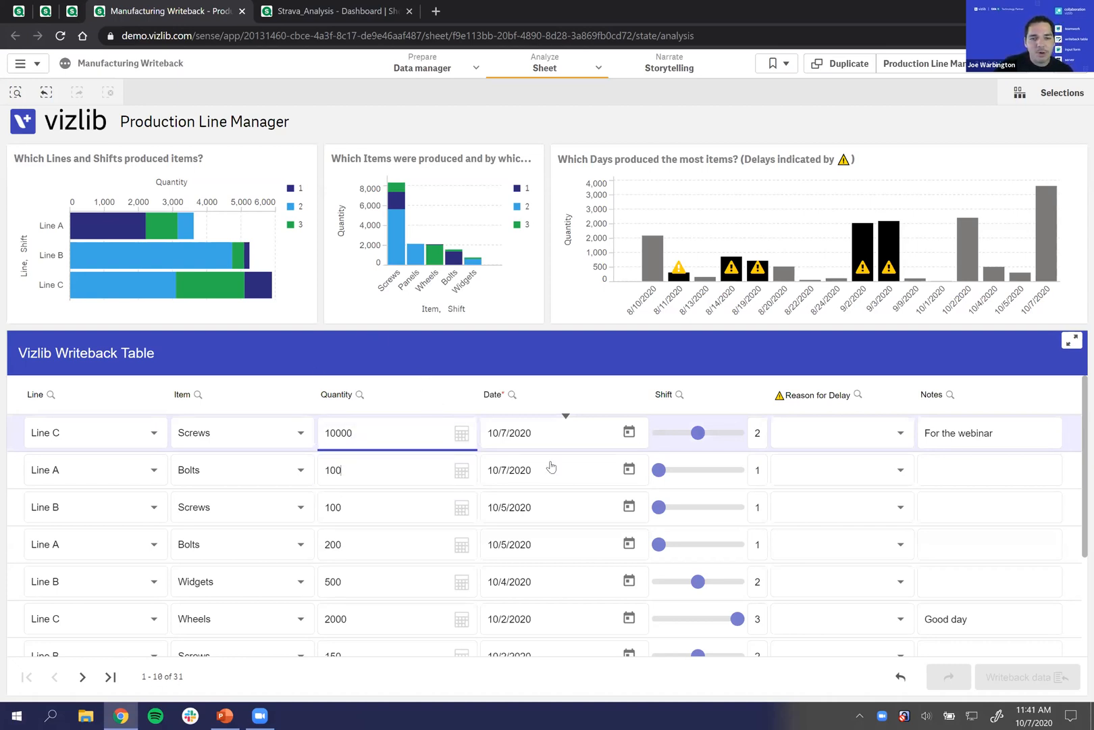
{"action": "key", "text": "Return"}
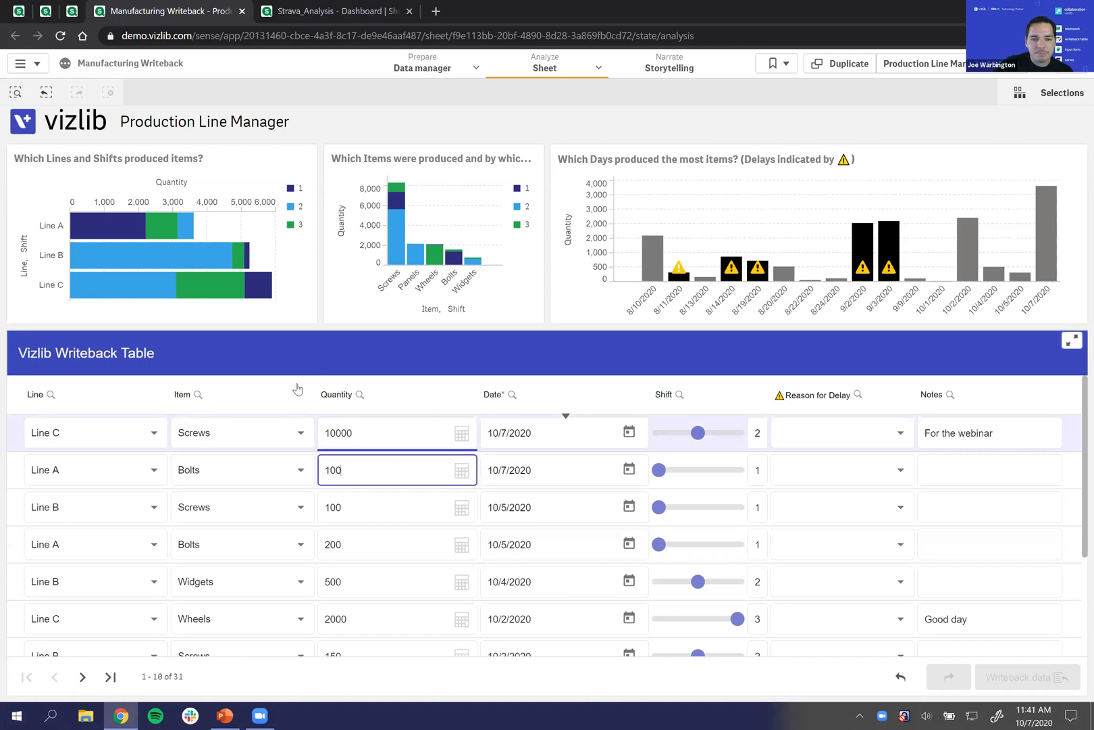
{"action": "key", "text": "Up"}
{"action": "key", "text": "Down"}
{"action": "key", "text": "Up"}
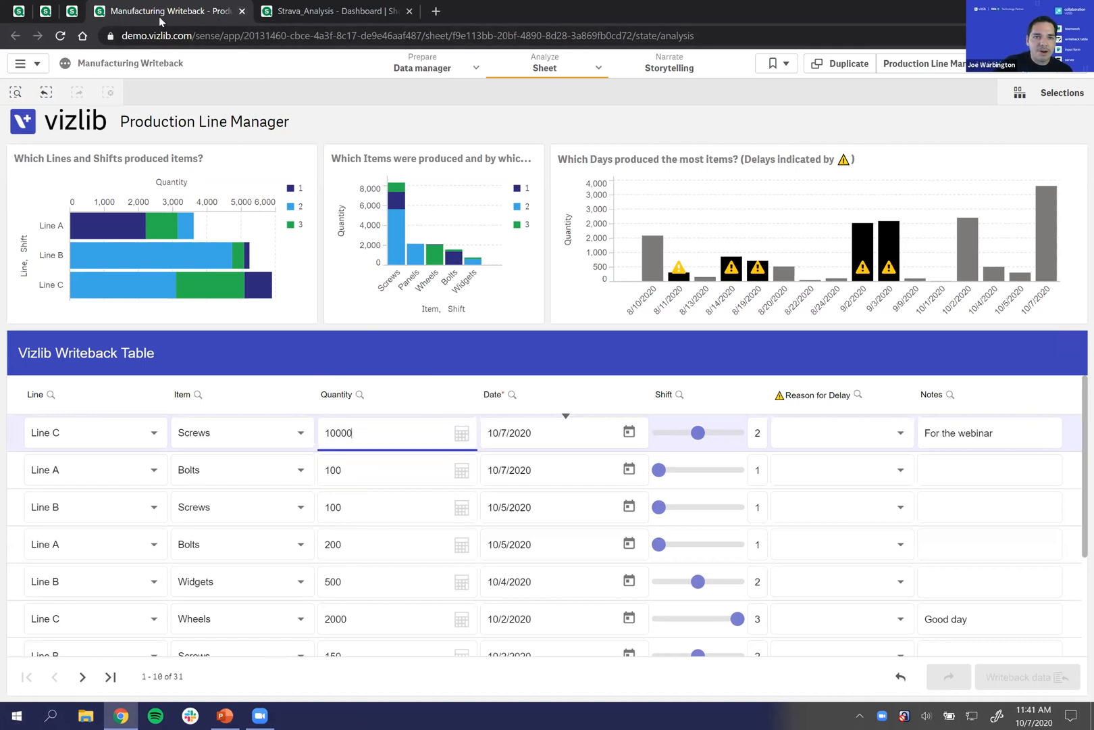
Step: Close the Manufacturing Writeback app and select the week starting 03/05/2020 in the Strava_Analysis weekly running distance chart
{"action": "left_click", "coordinate": [242, 11]}
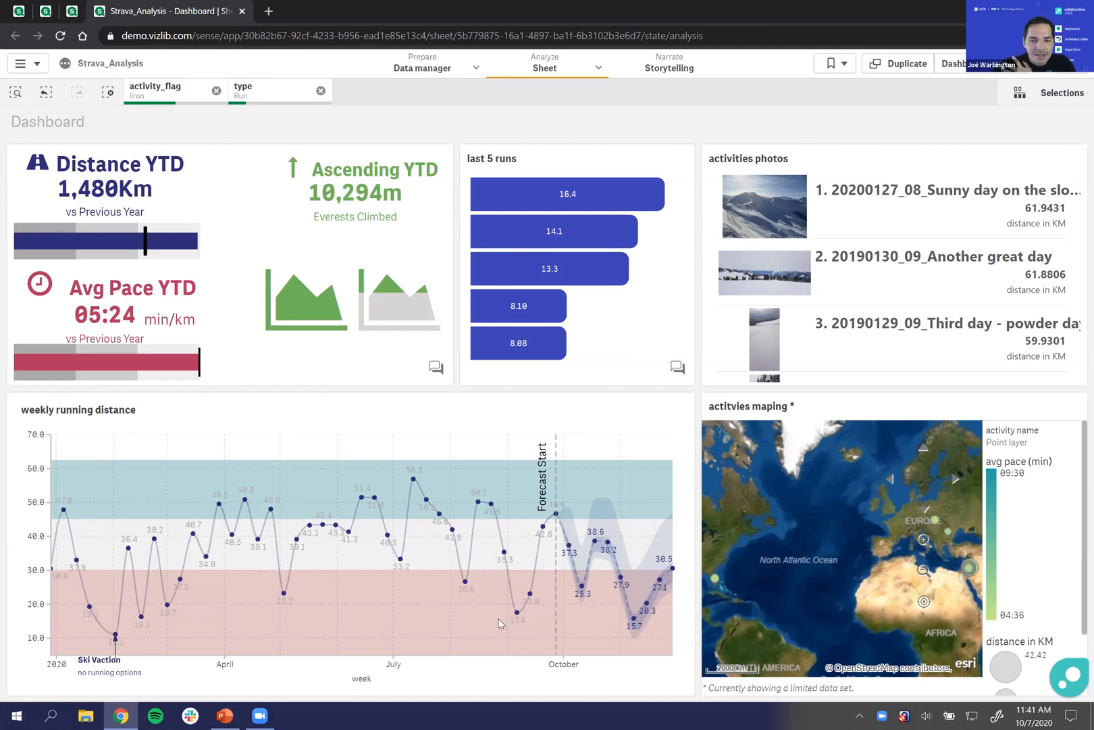
{"action": "mouse_move", "coordinate": [269, 510]}
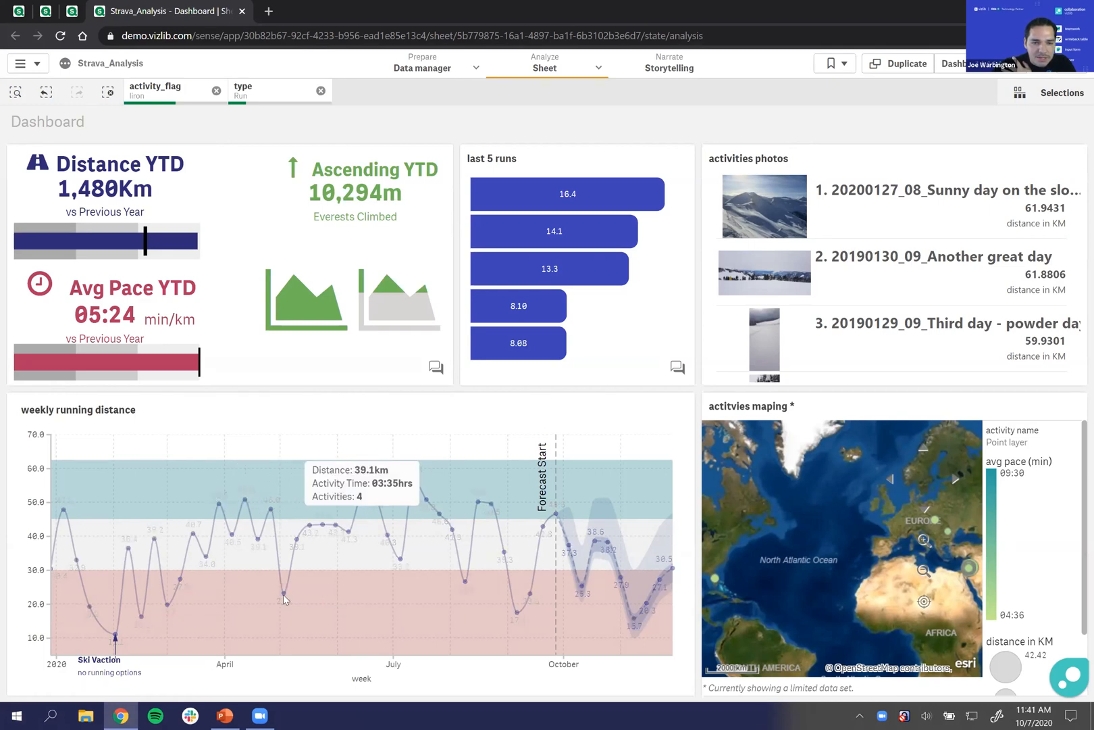
{"action": "left_click_drag", "start_coordinate": [272, 663], "coordinate": [290, 665]}
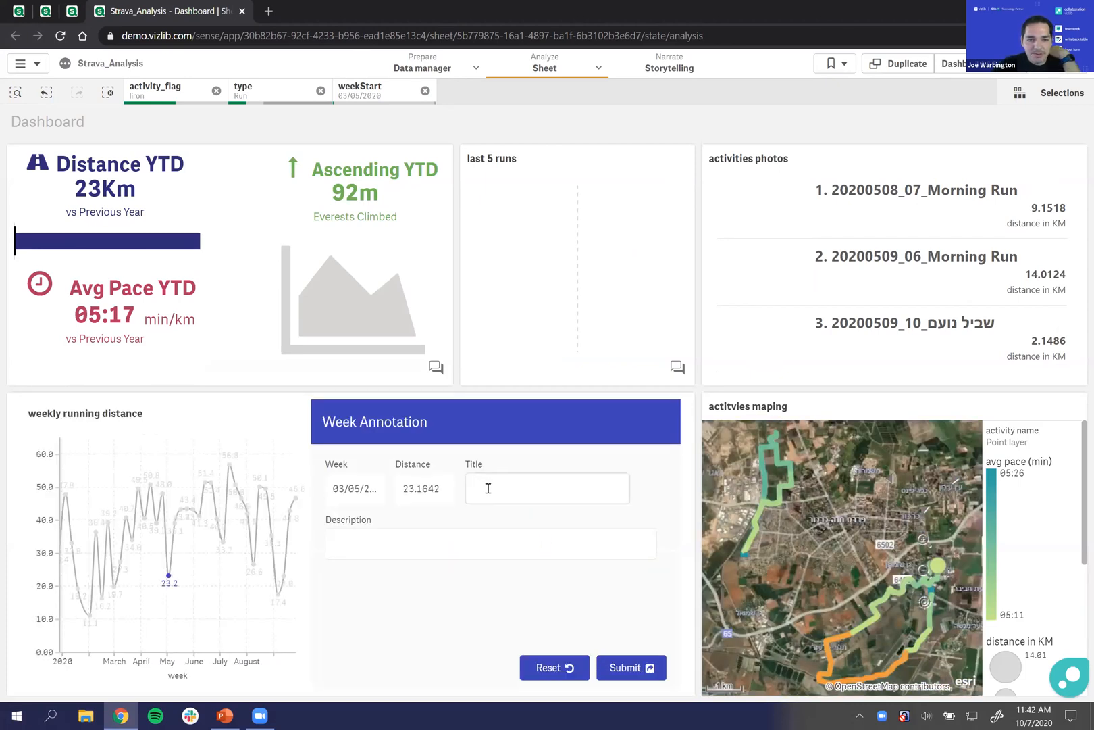
Step: Submit a week annotation titled "Rainy" with the description "Didn't get out much today"
{"action": "left_click", "coordinate": [497, 489]}
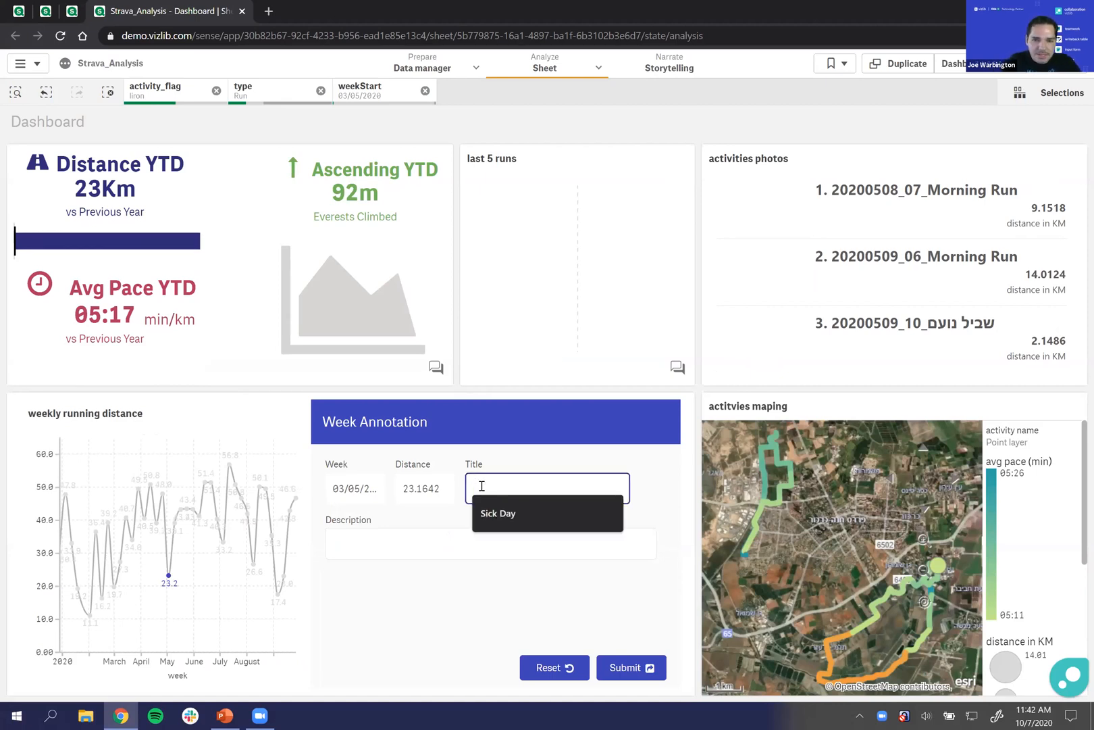
{"action": "type", "text": "Rainy"}
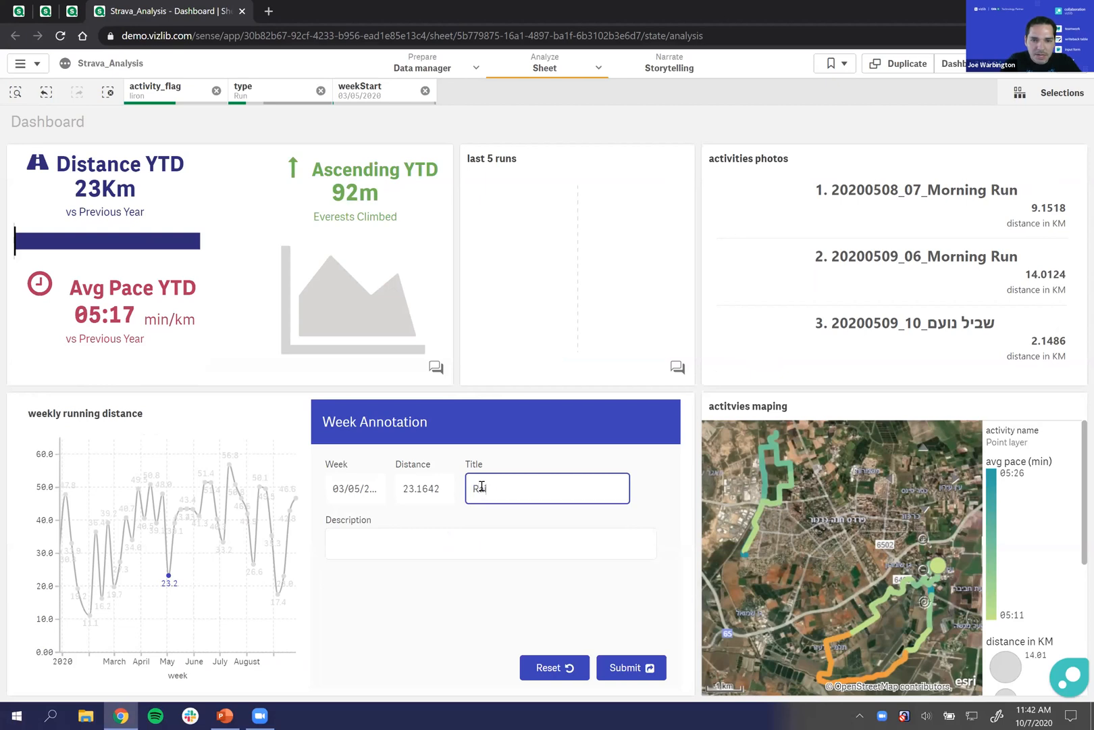
{"action": "left_click", "coordinate": [379, 549]}
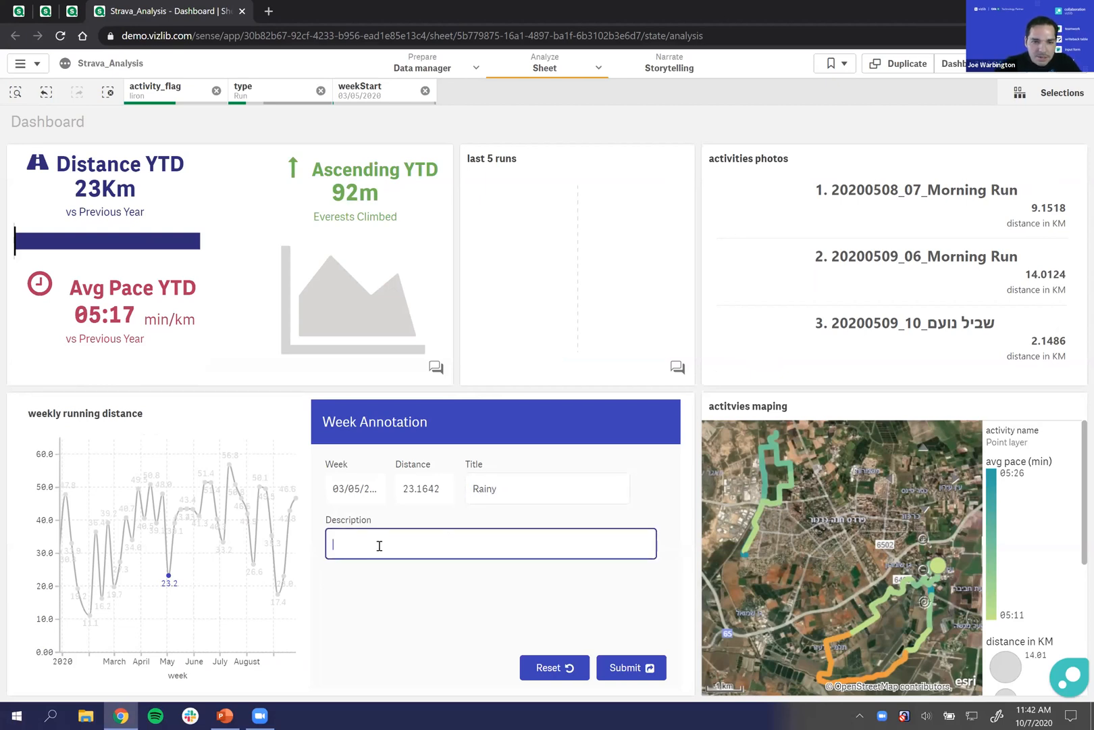
{"action": "type", "text": "Didn"}
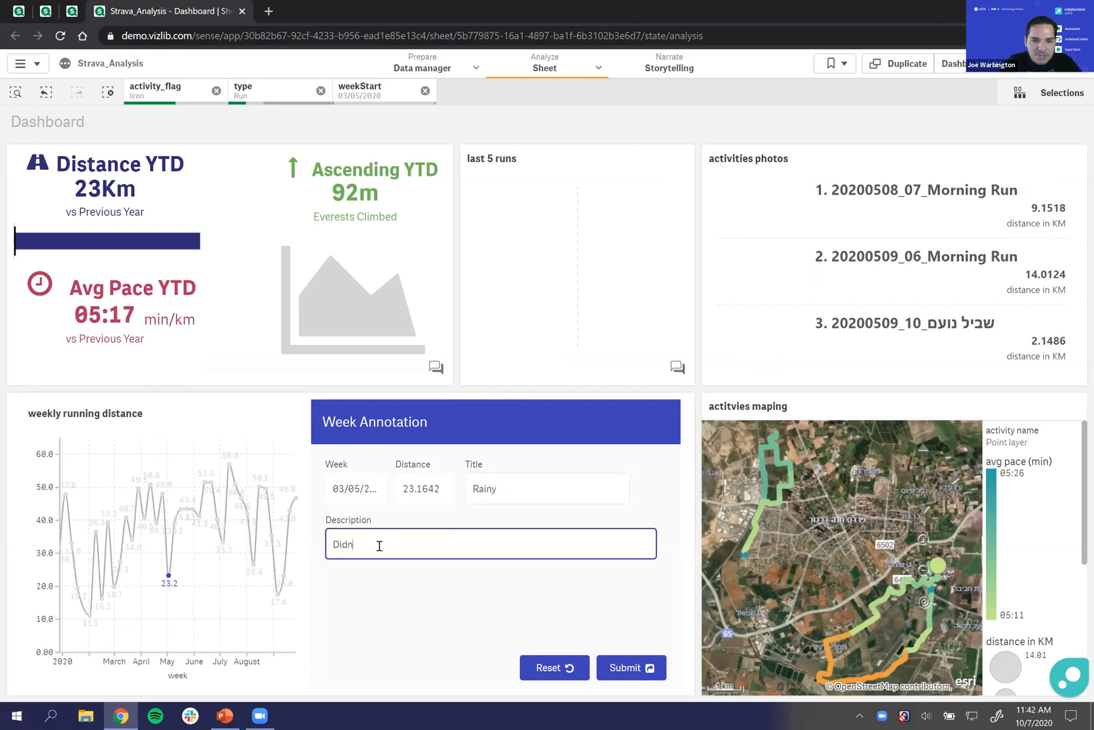
{"action": "type", "text": "'t get out much today"}
{"action": "left_click", "coordinate": [630, 674]}
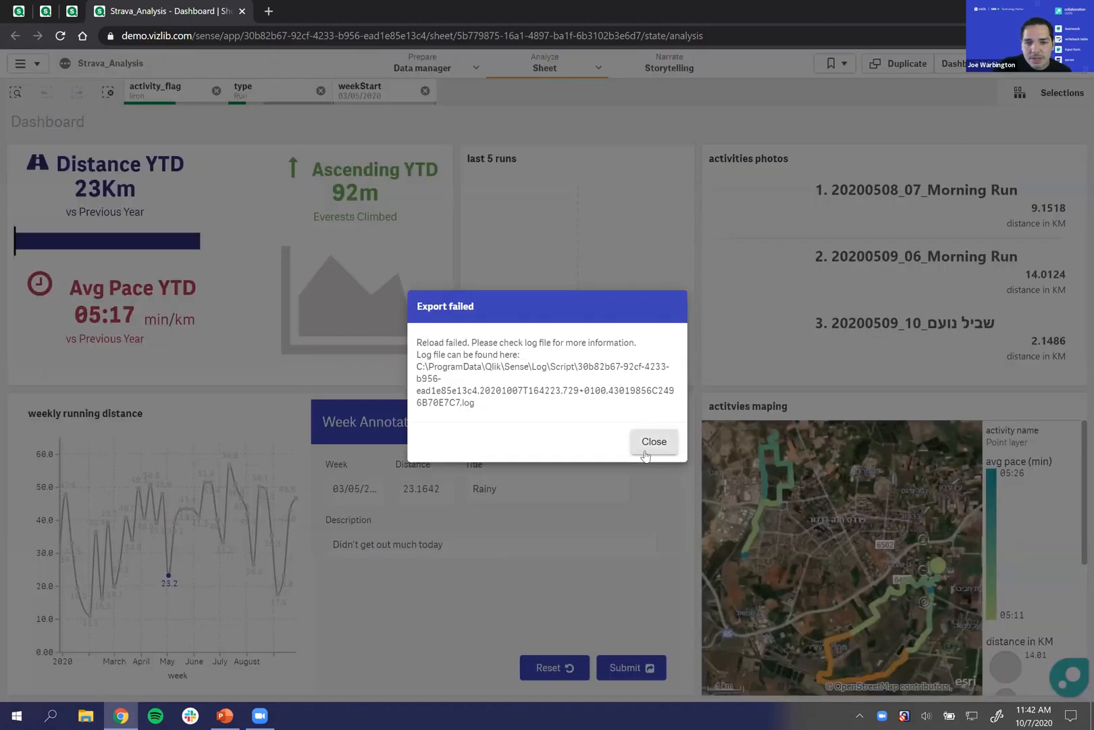
Step: Dismiss the export dialog, submit the week annotation again and clear the weekStart selection
{"action": "left_click", "coordinate": [646, 452]}
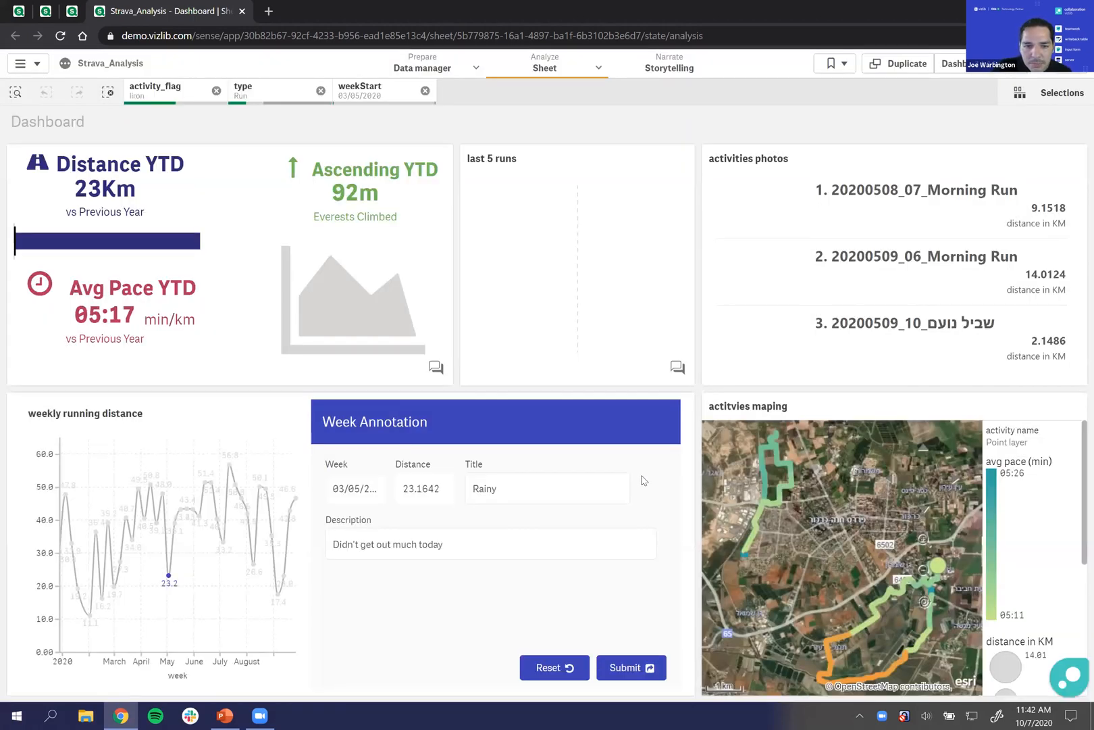
{"action": "left_click", "coordinate": [642, 666]}
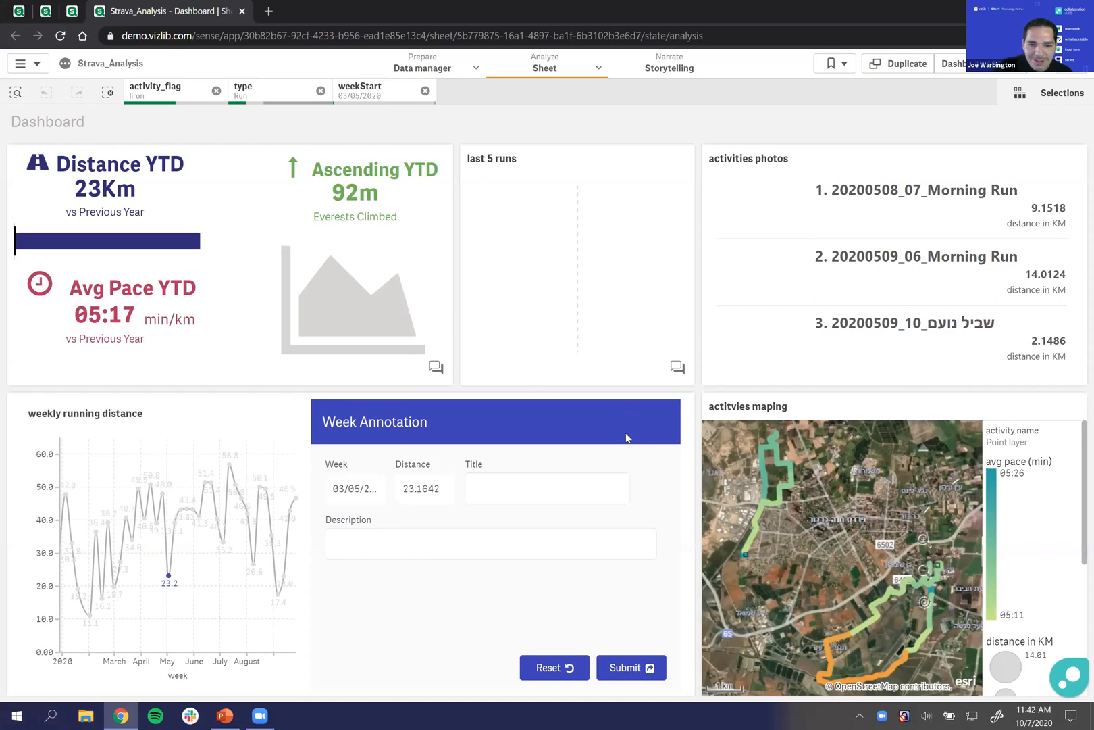
{"action": "left_click", "coordinate": [549, 669]}
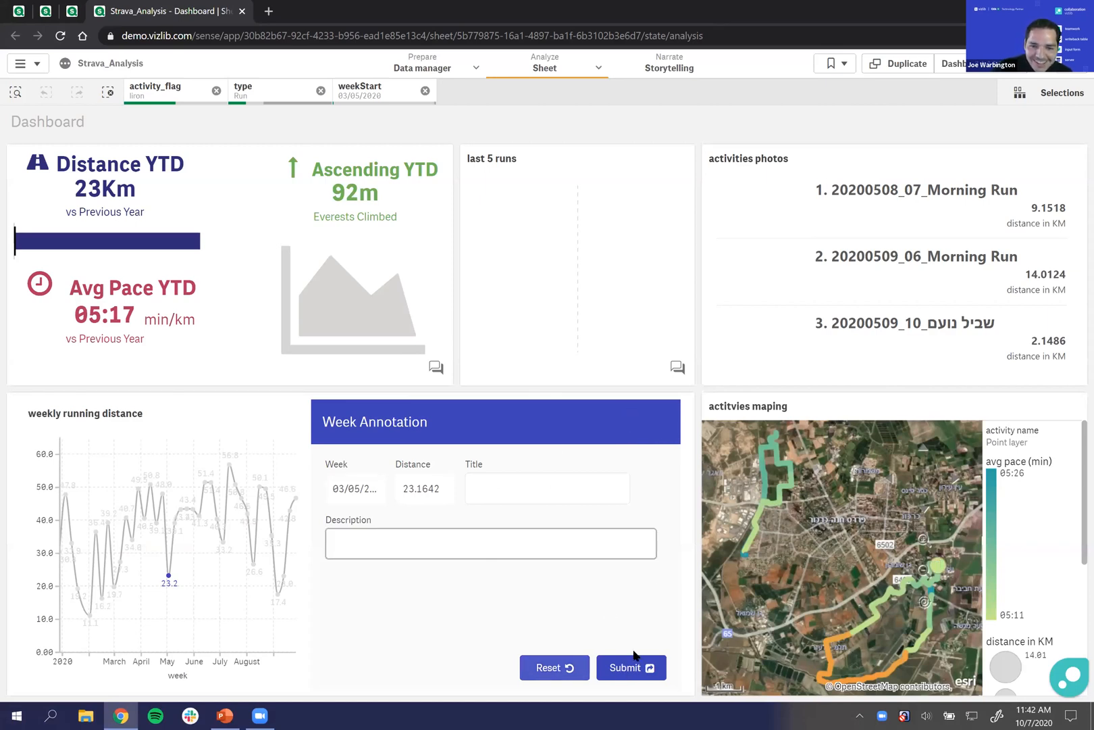
{"action": "left_click", "coordinate": [618, 664]}
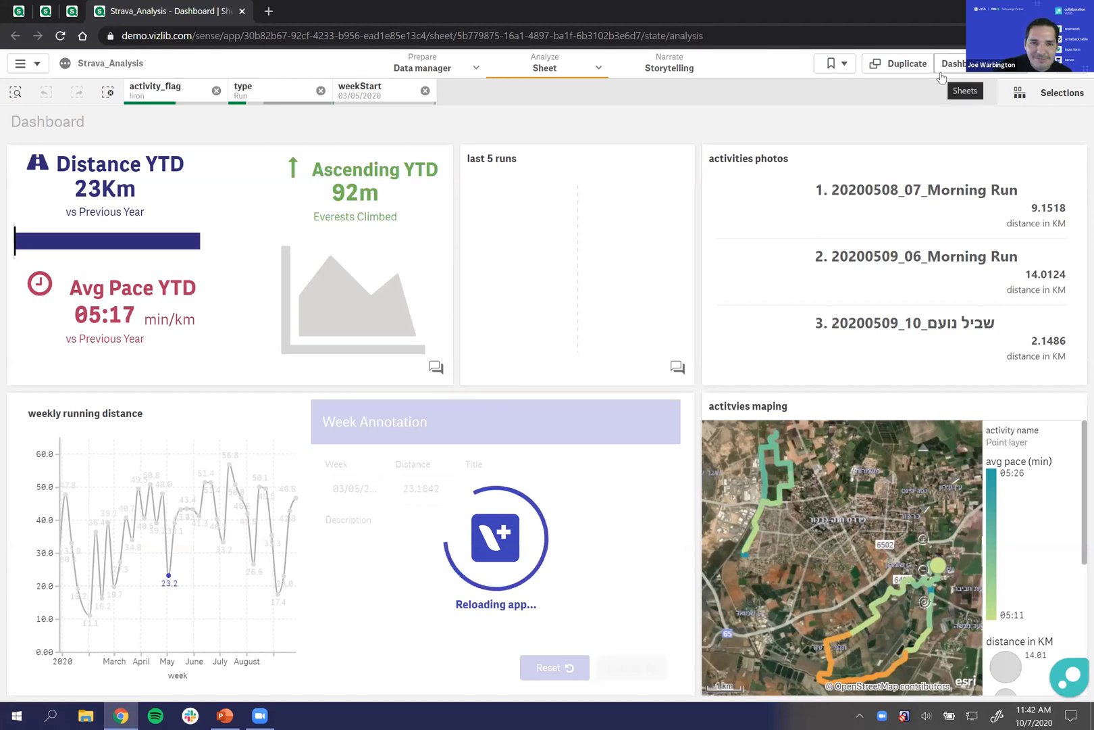
{"action": "left_click", "coordinate": [425, 92]}
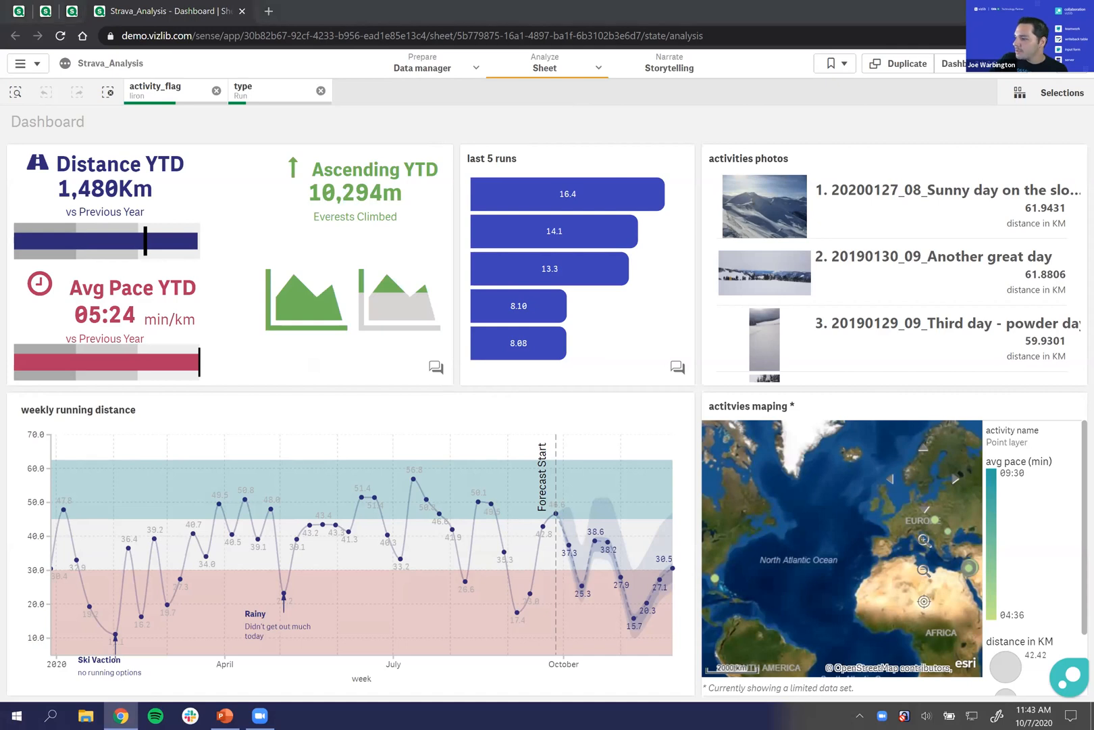
Step: Switch to the PowerPoint presentation and show the Roadmap 2020 slide
{"action": "key", "text": "alt+Tab"}
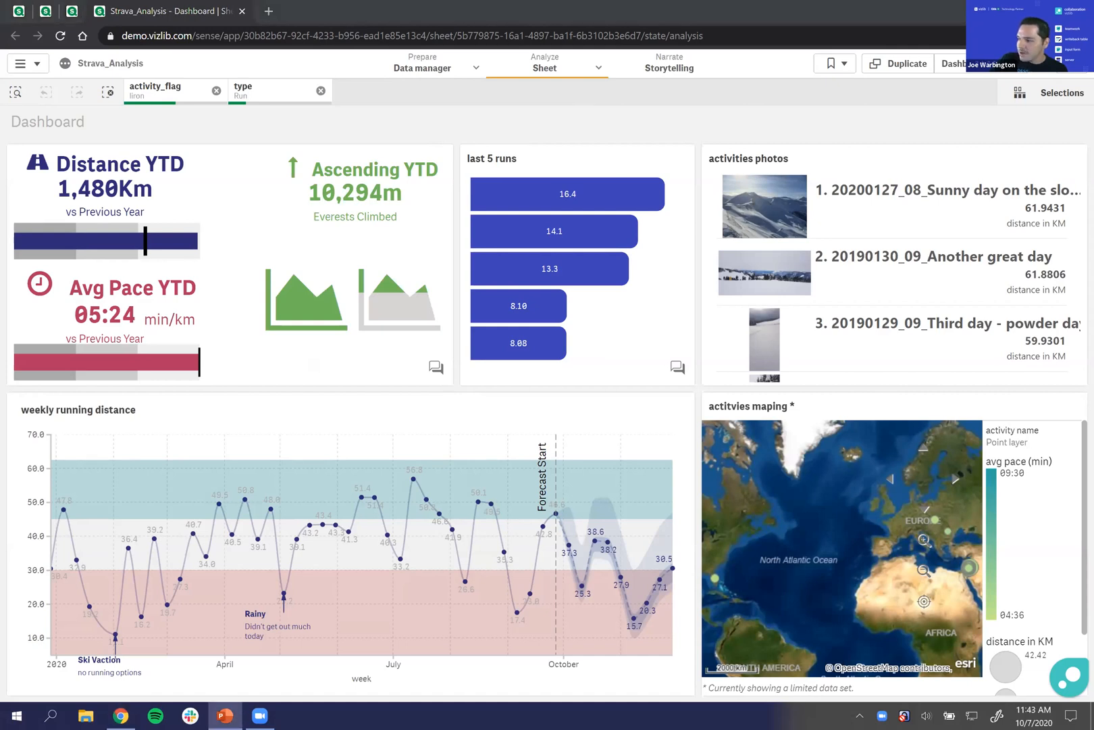
{"action": "key", "text": "alt+Tab"}
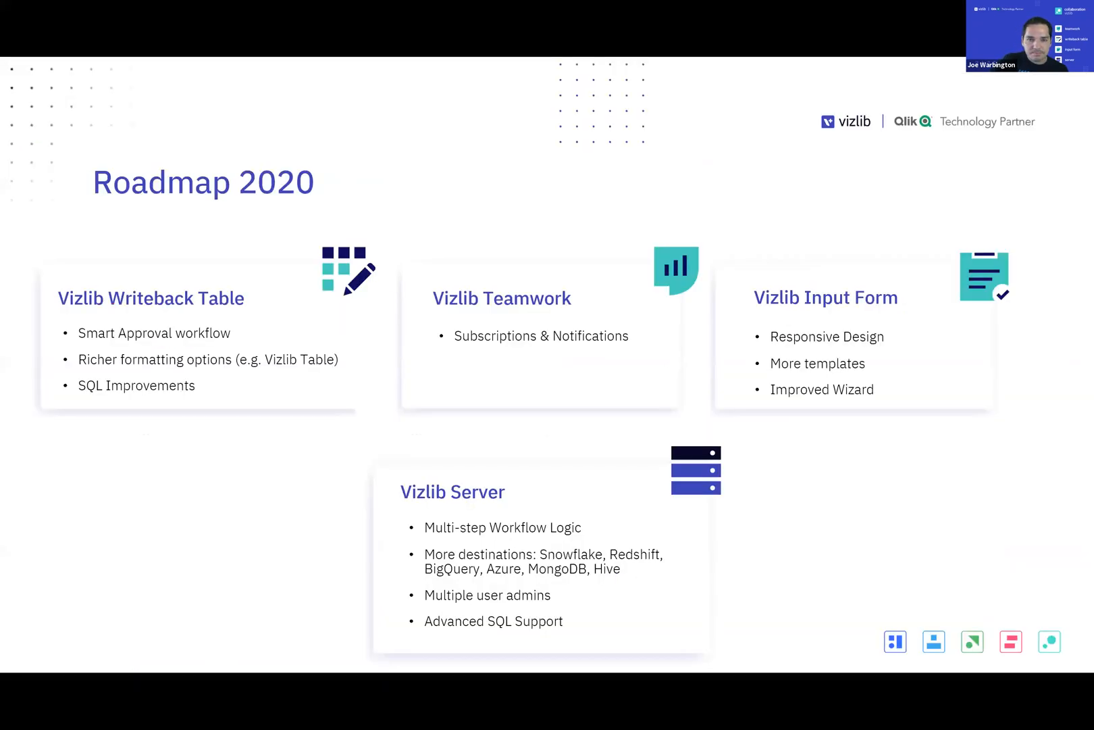
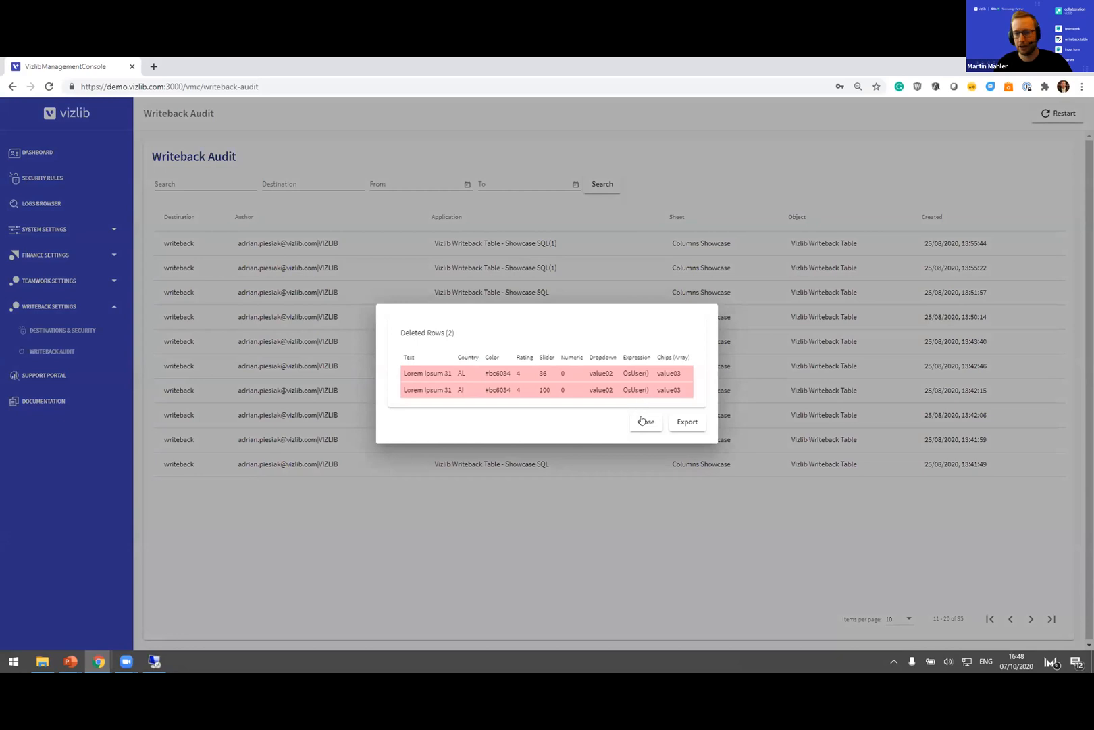
Step: Close the deleted rows details in the Writeback Audit and view the changes of the entry created 25/08/2020, 13:55:44
{"action": "left_click", "coordinate": [645, 421]}
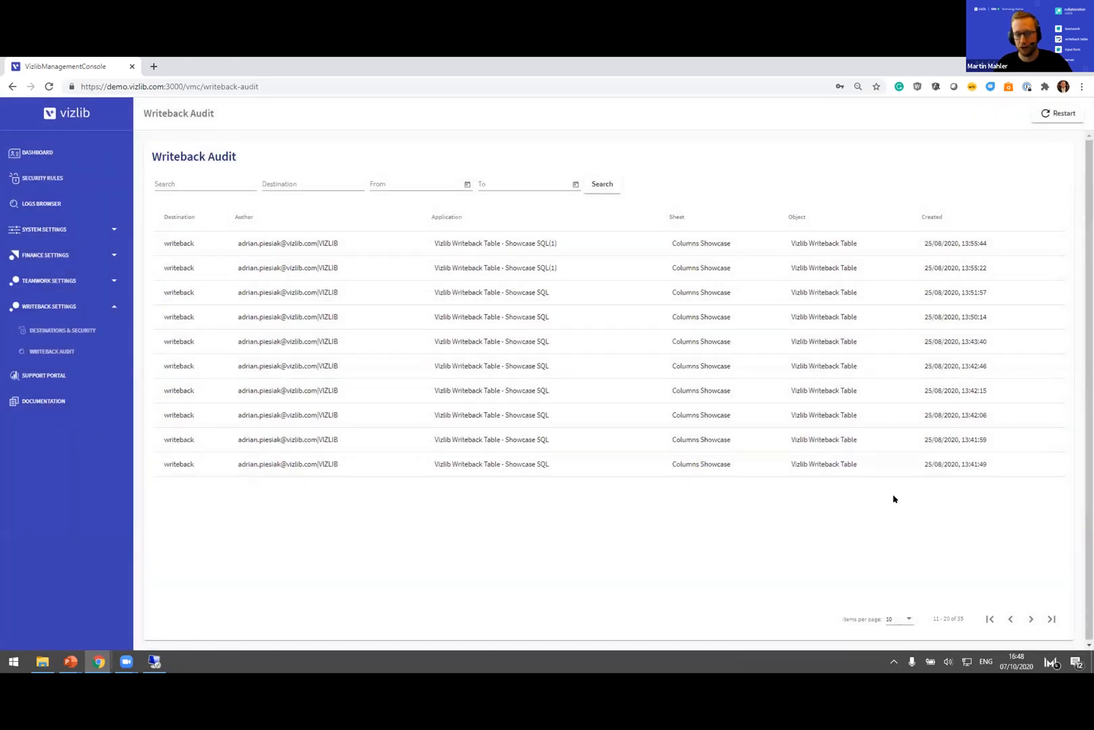
{"action": "left_click", "coordinate": [171, 243]}
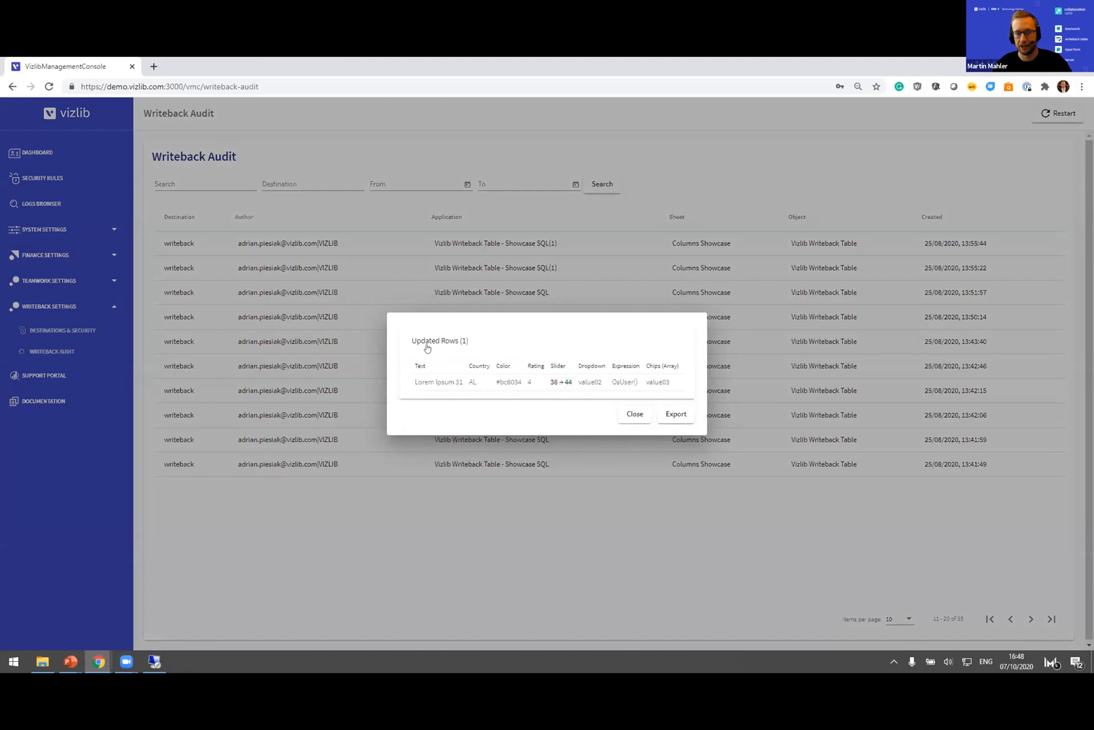
Step: Close the updated rows details, view the changes of the 25/08/2020, 13:55:44 audit entry again and close them
{"action": "left_click", "coordinate": [634, 413]}
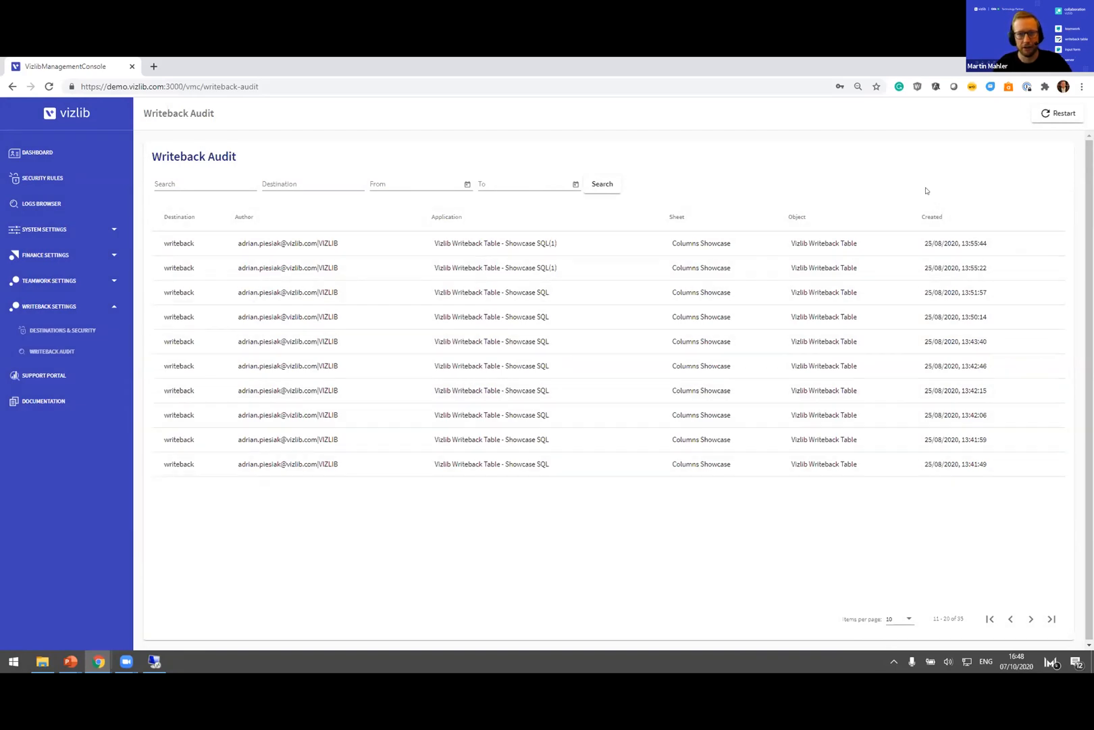
{"action": "left_click", "coordinate": [382, 248]}
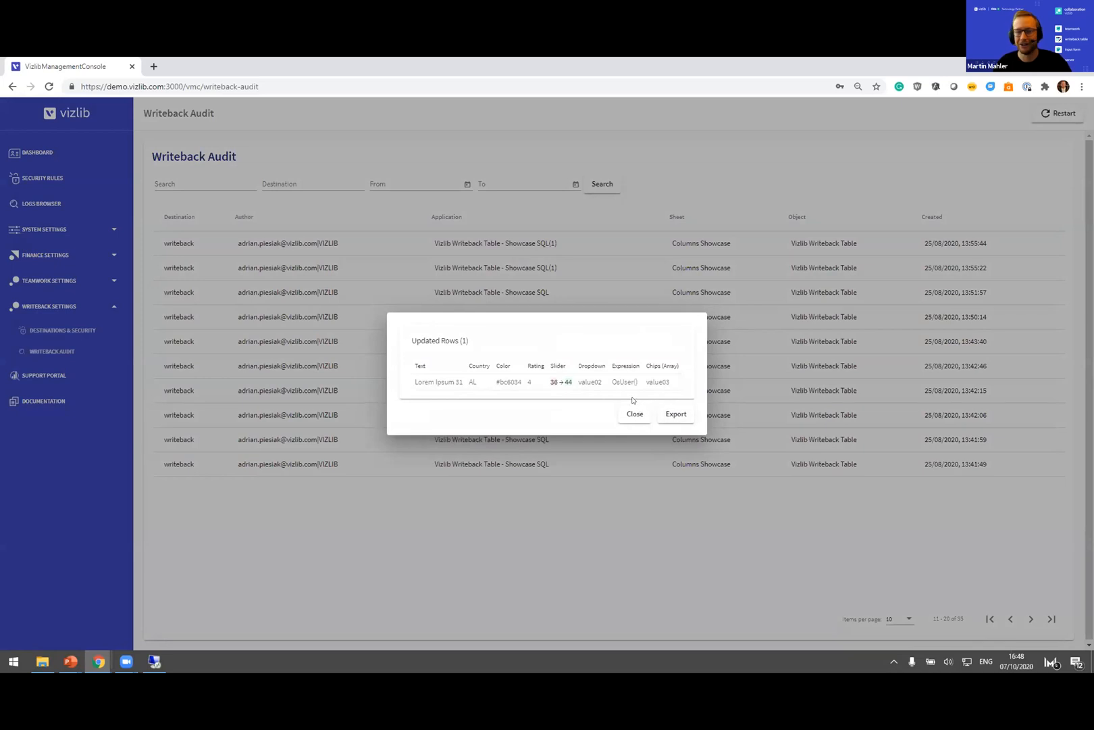
{"action": "left_click", "coordinate": [635, 415]}
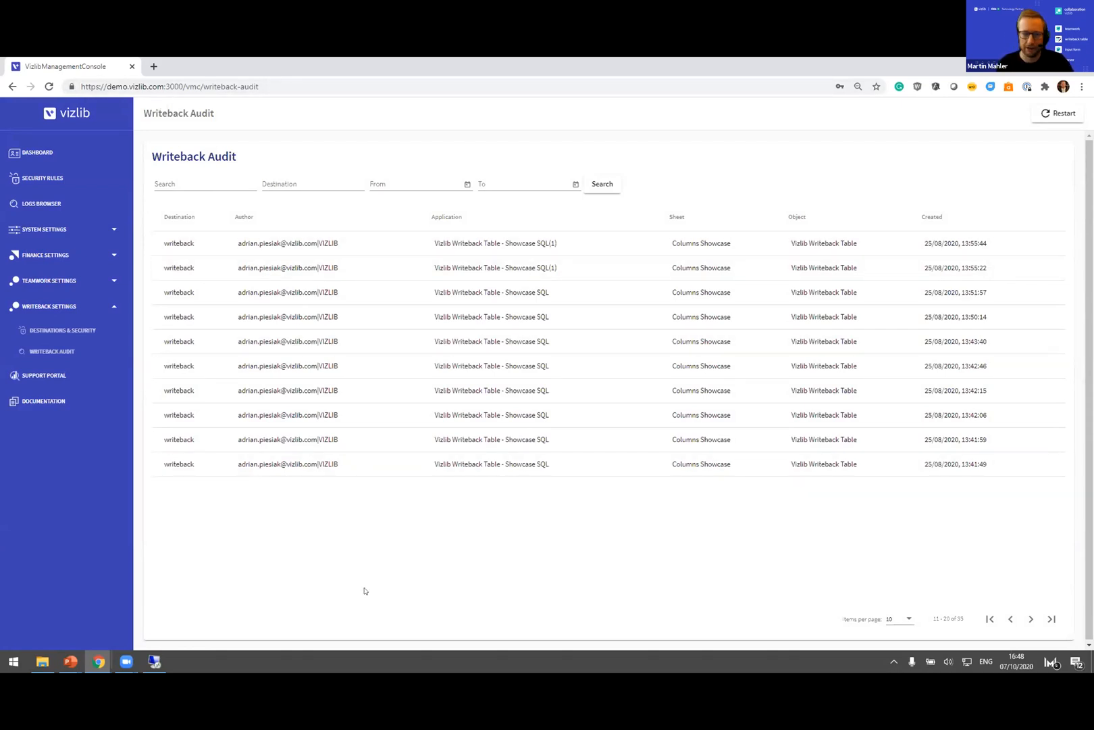
Step: Switch to the Remote Desktop session, minimize its browser to show the remote desktop, and restore the session to a window
{"action": "left_click", "coordinate": [154, 661]}
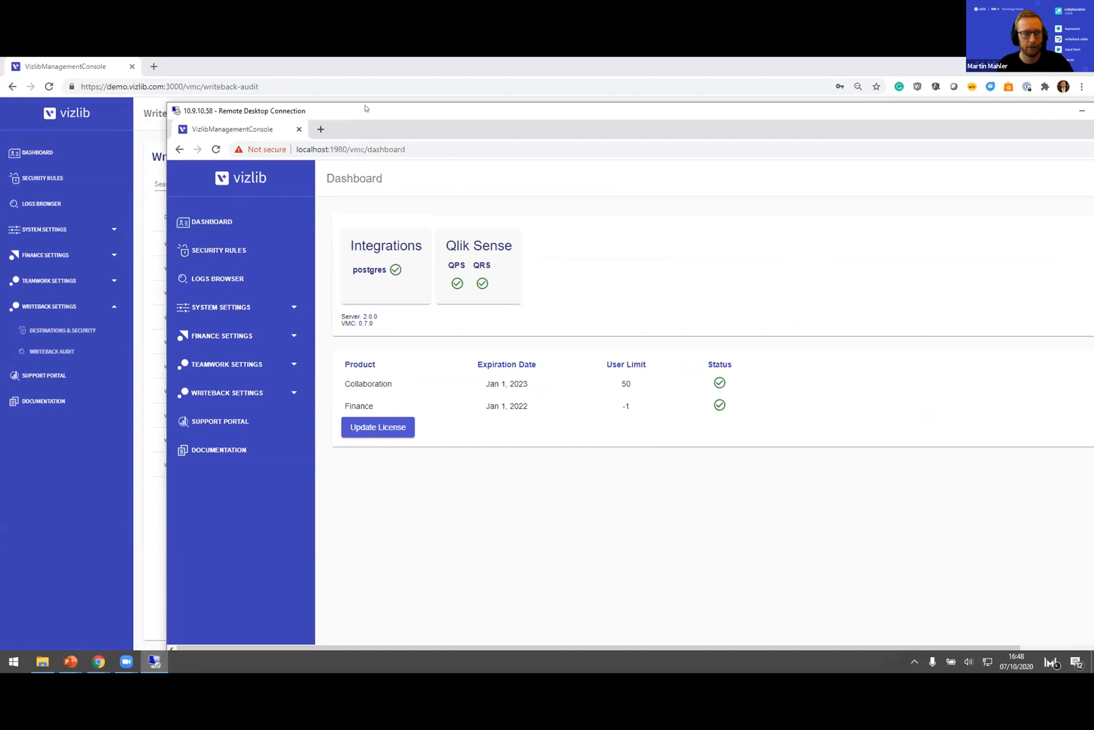
{"action": "double_click", "coordinate": [298, 110]}
{"action": "left_click", "coordinate": [1082, 66]}
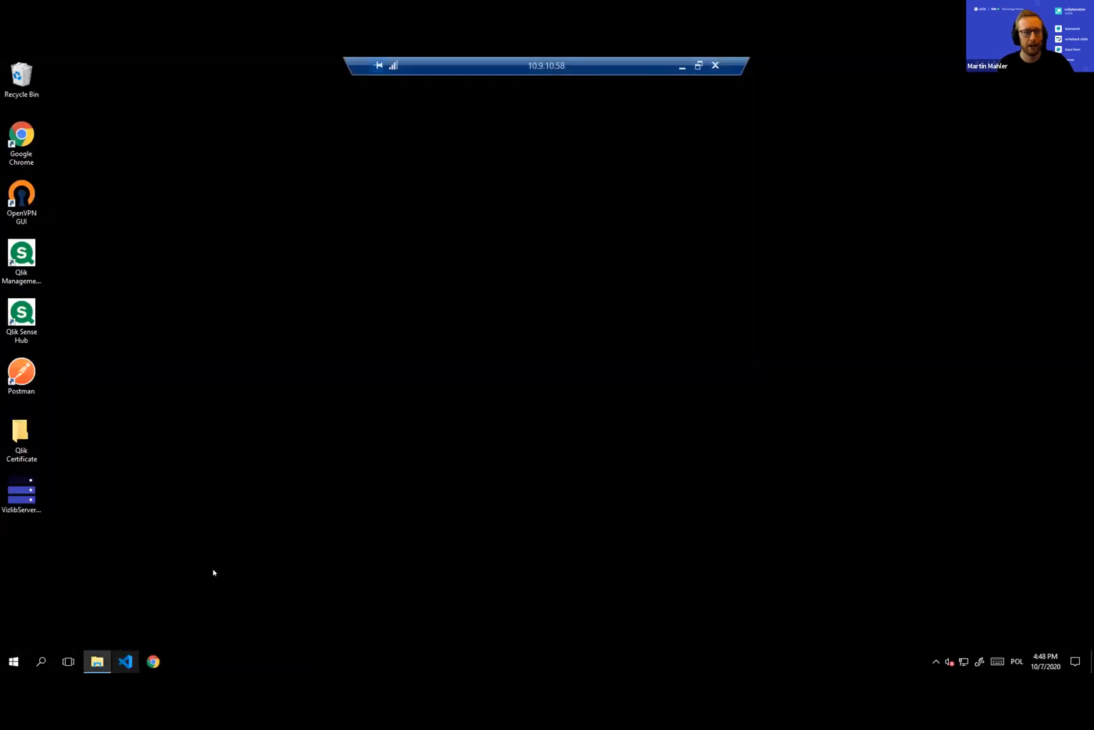
{"action": "double_click", "coordinate": [503, 60]}
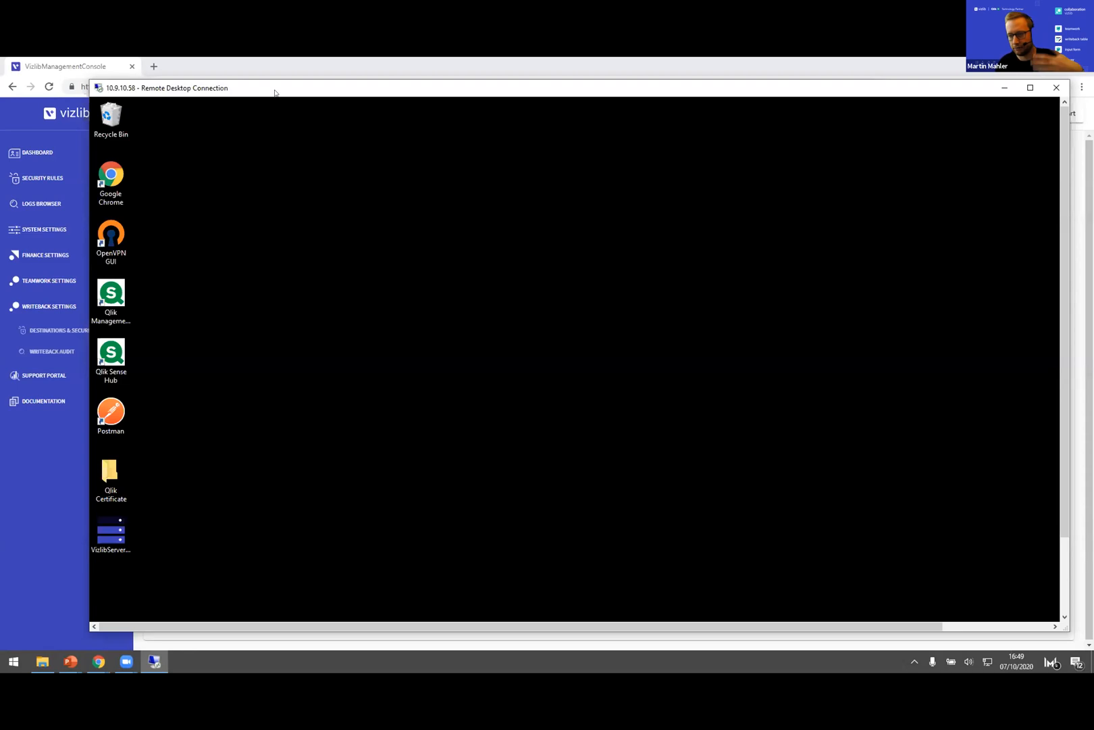
Step: Snap the Remote Desktop window to half the screen, then bring the Writeback Audit browser window back and maximize it
{"action": "left_click_drag", "start_coordinate": [278, 90], "coordinate": [1093, 90]}
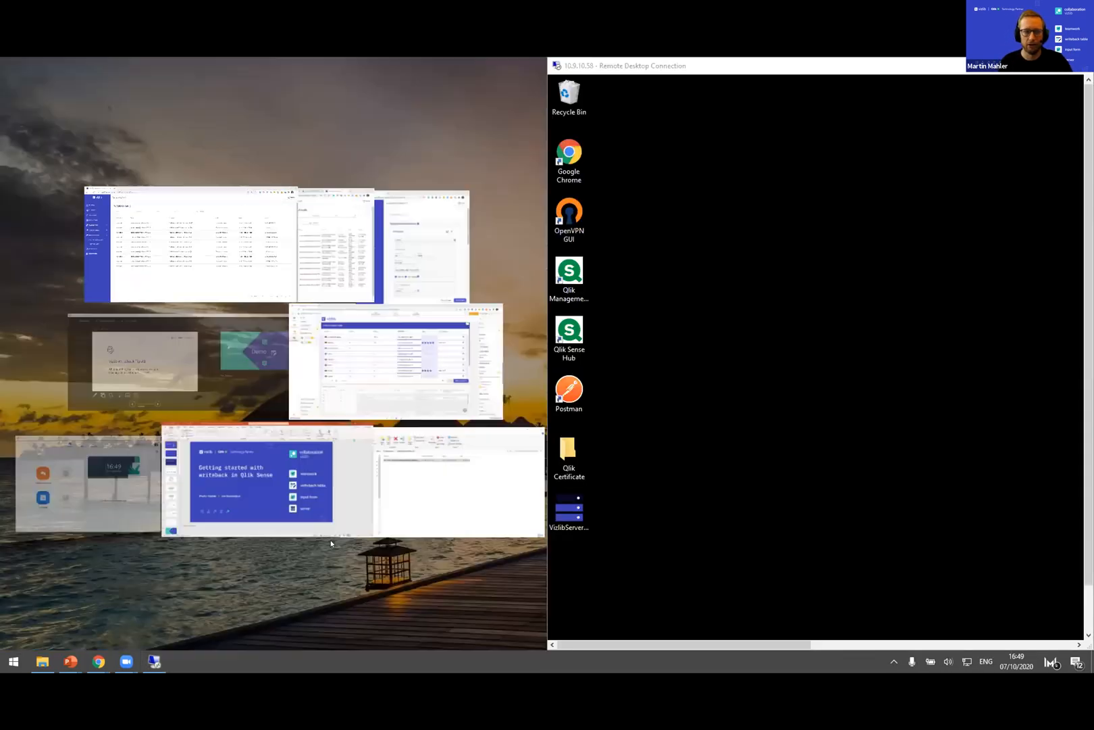
{"action": "left_click", "coordinate": [167, 213]}
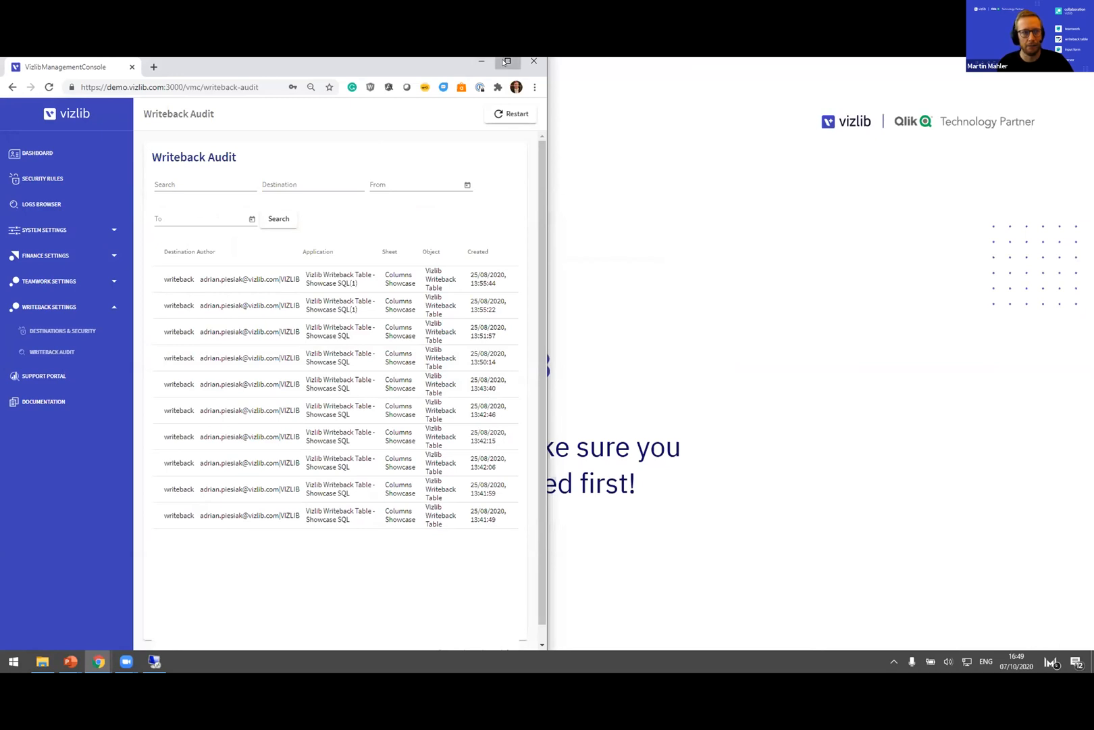
{"action": "left_click", "coordinate": [507, 60]}
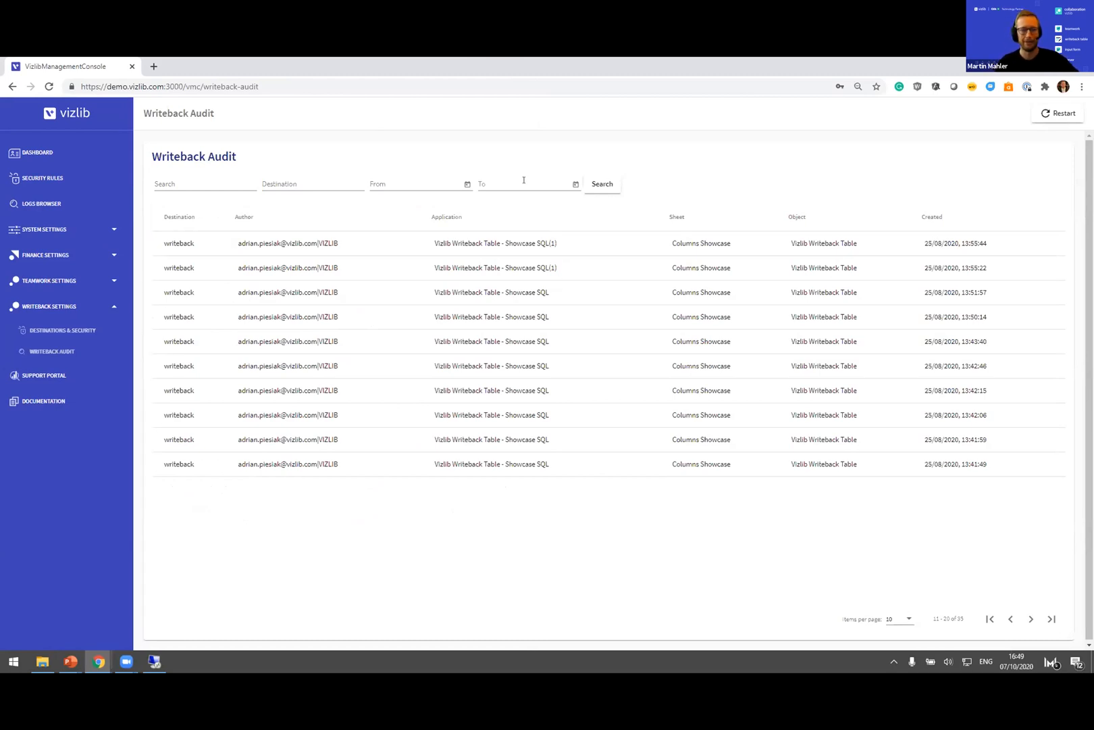
Step: View and close the changes of the 25/08/2020, 13:55:44 entry, and go to the first page of the Writeback Audit
{"action": "left_click", "coordinate": [523, 243]}
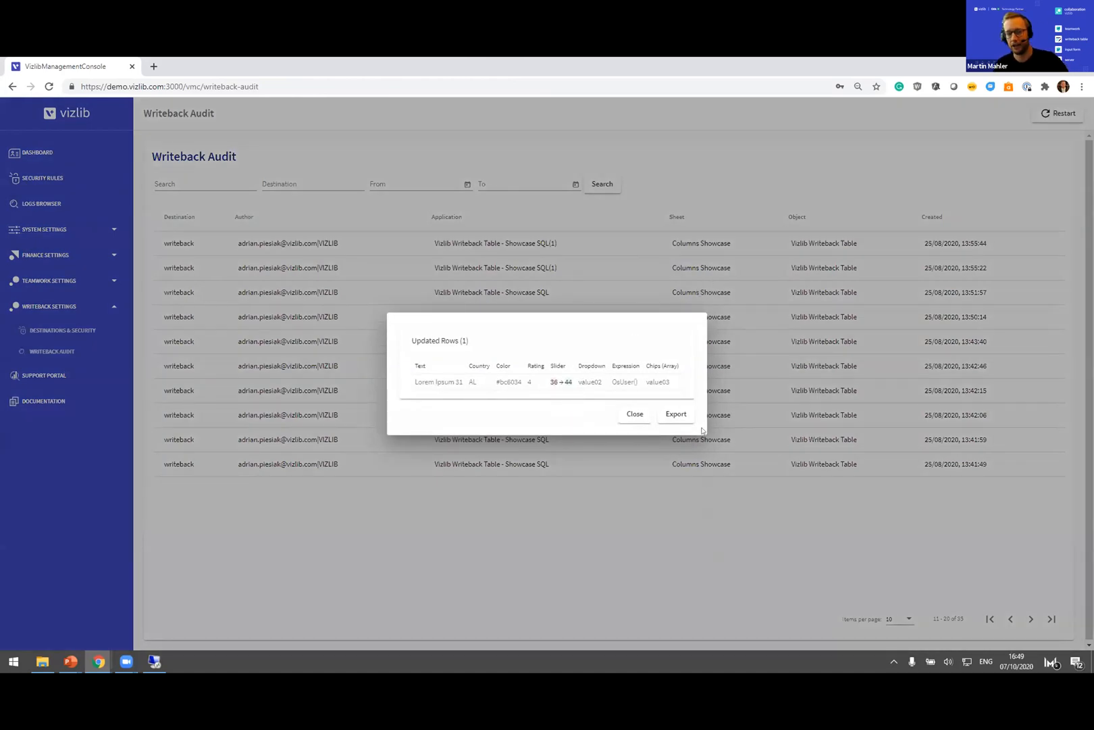
{"action": "left_click", "coordinate": [628, 415]}
{"action": "left_click", "coordinate": [989, 618]}
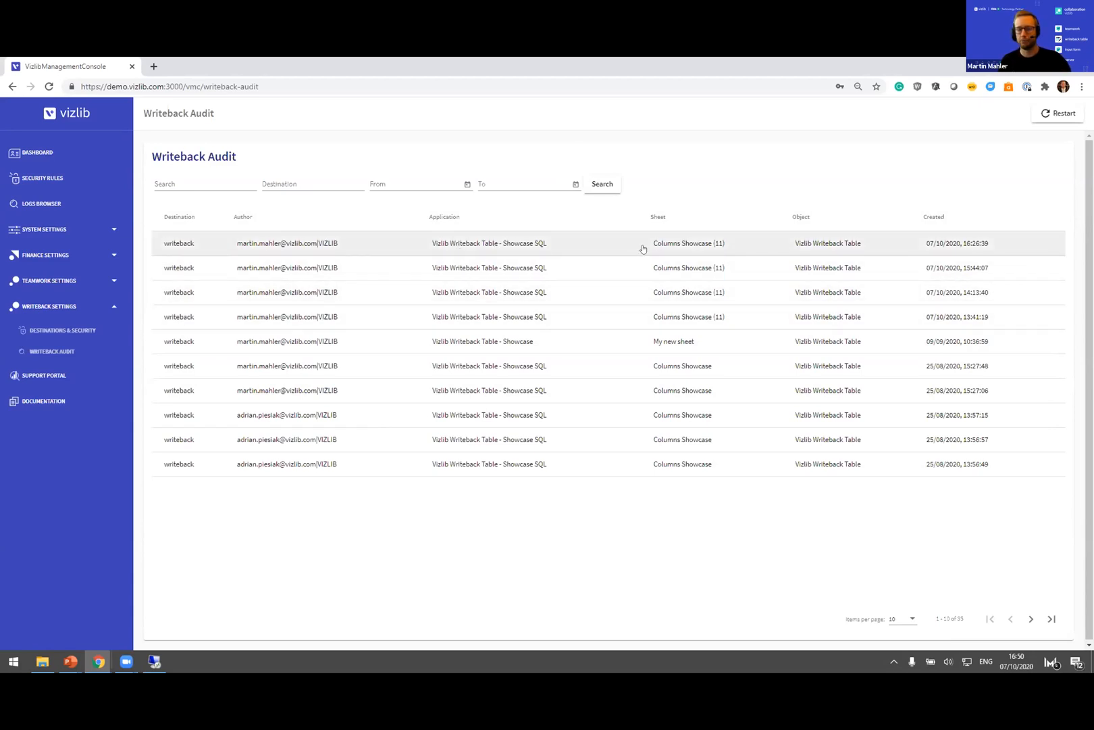
Step: Highlight the Writeback Audit heading and open the management console's Dashboard with its integrations and licence overview
{"action": "left_click_drag", "start_coordinate": [150, 158], "coordinate": [245, 156]}
{"action": "left_click", "coordinate": [251, 156]}
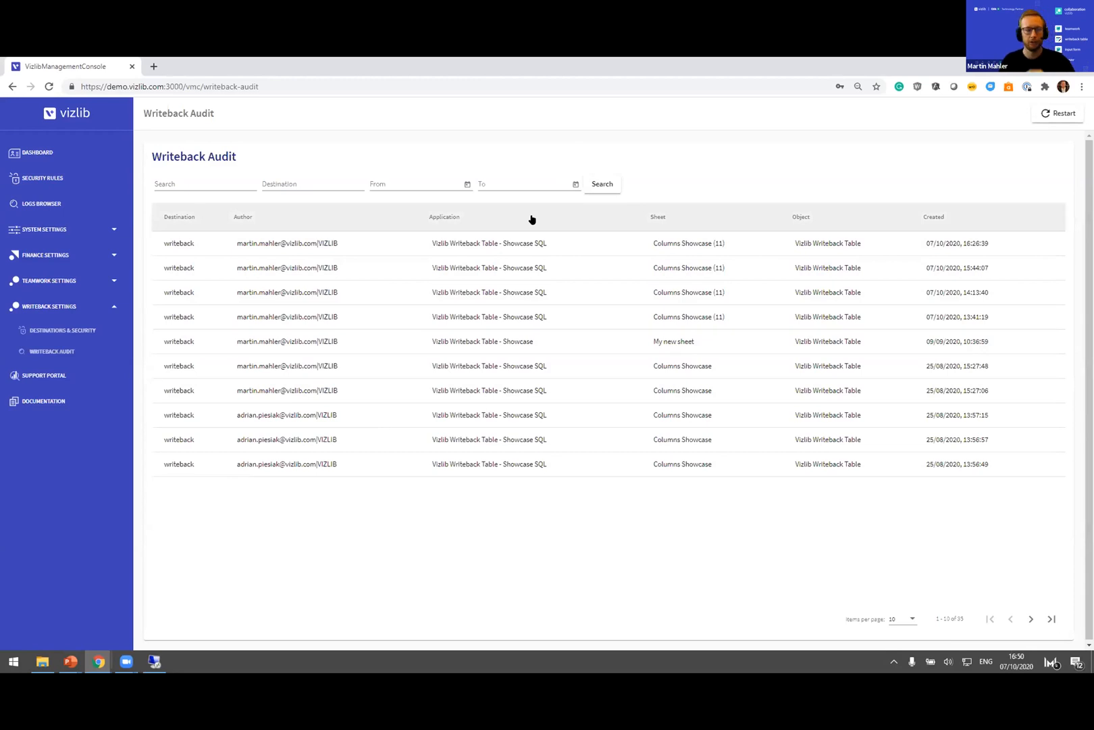
{"action": "left_click", "coordinate": [45, 155]}
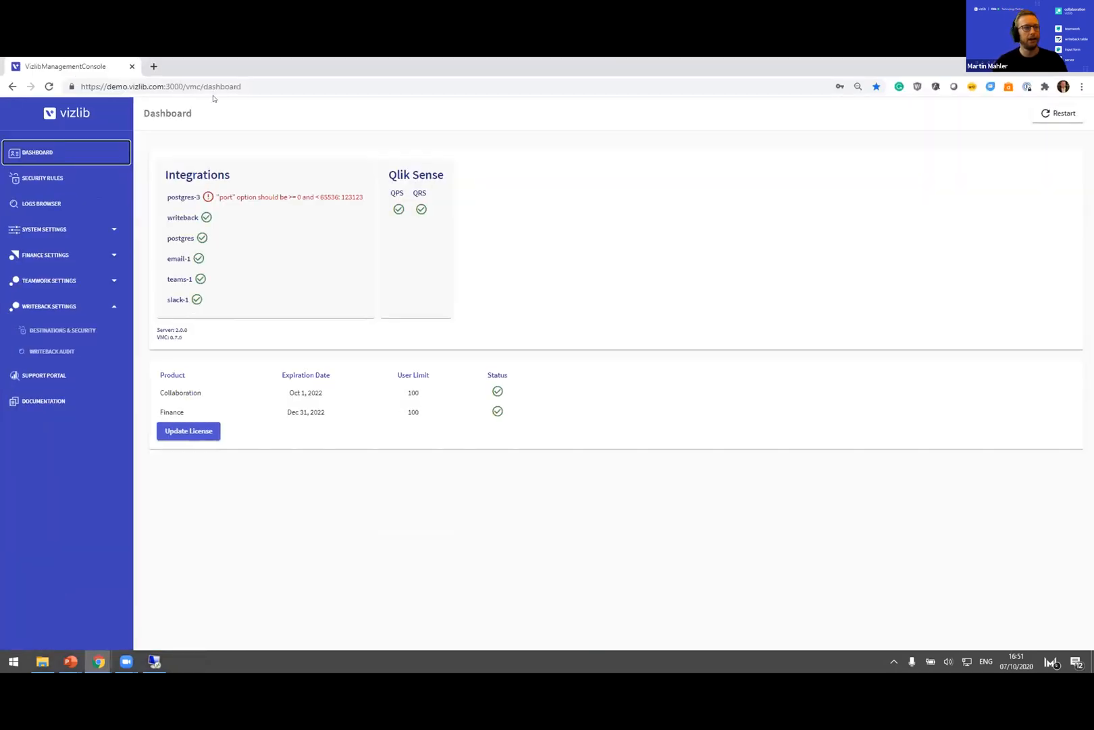
Step: Switch to the Vizlib Writeback Table - Showcase sheet, collapse the Commentary column settings and open the table's Writeback Settings
{"action": "mouse_move", "coordinate": [99, 663]}
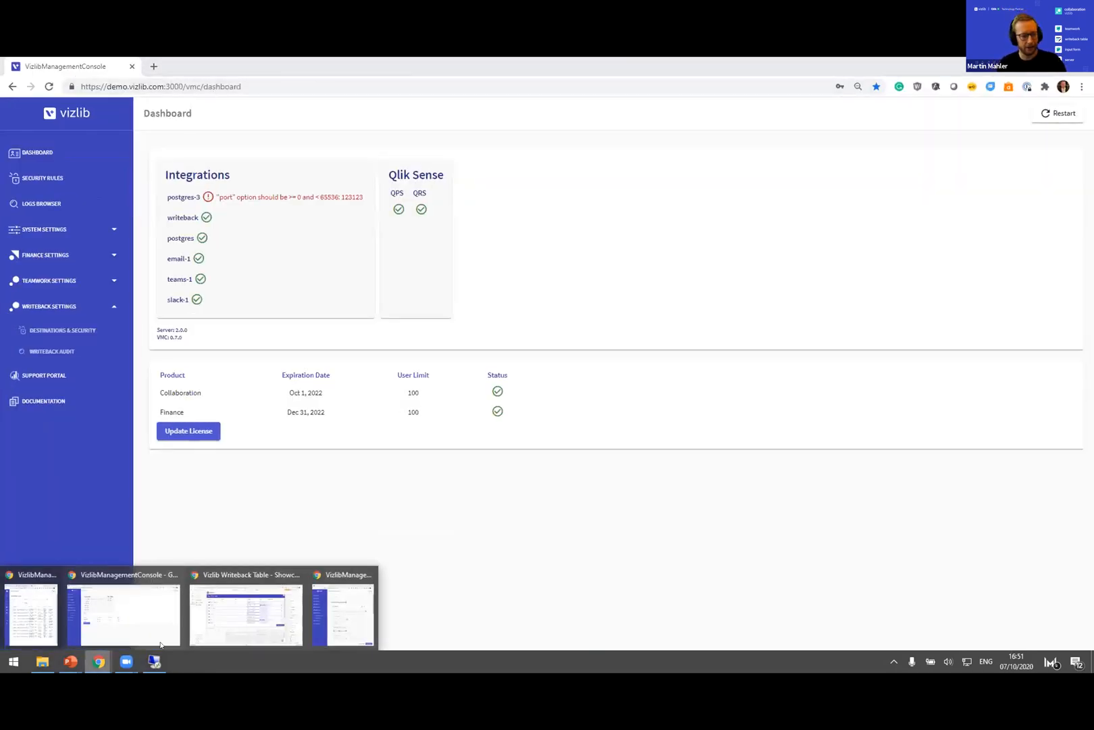
{"action": "left_click", "coordinate": [248, 617]}
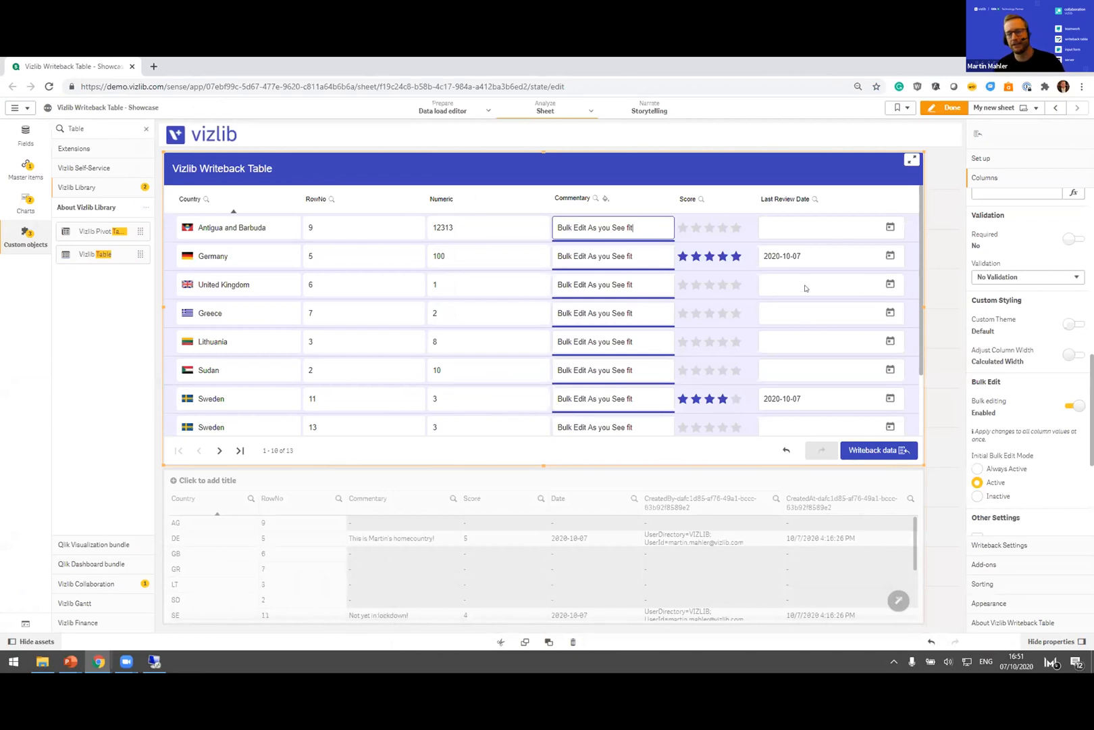
{"action": "scroll", "coordinate": [1039, 316], "scroll_direction": "down", "scroll_amount": 2}
{"action": "scroll", "coordinate": [1034, 325], "scroll_direction": "up", "scroll_amount": 10}
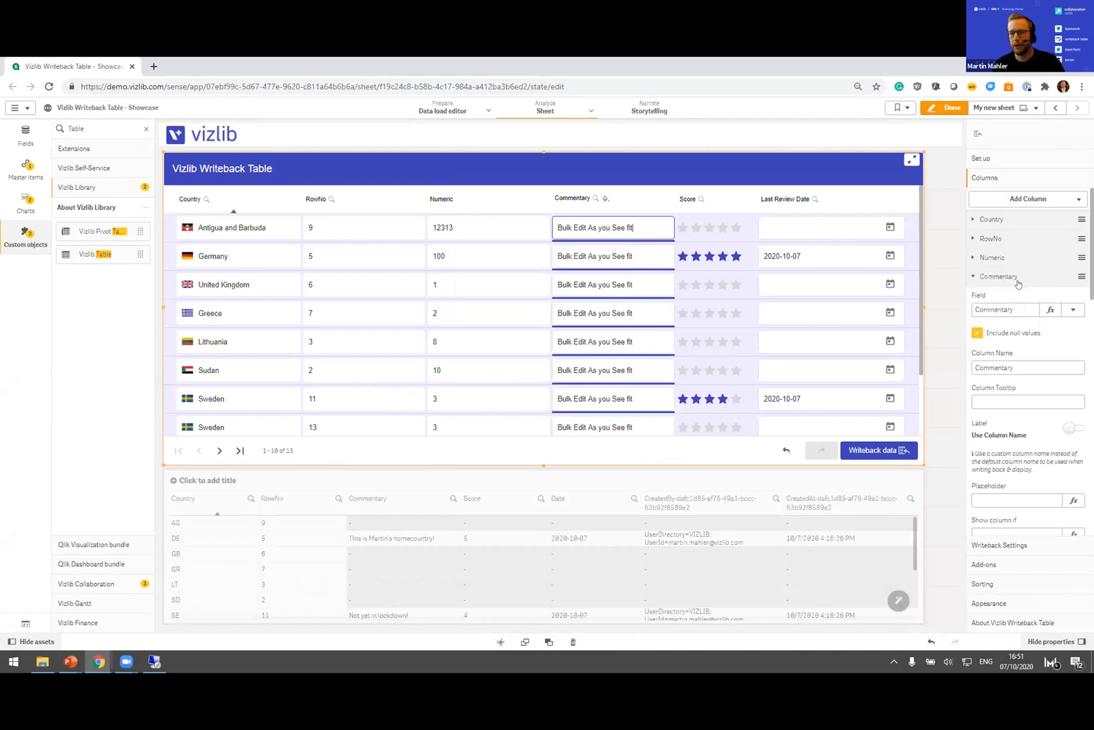
{"action": "left_click", "coordinate": [1002, 277]}
{"action": "left_click", "coordinate": [1001, 546]}
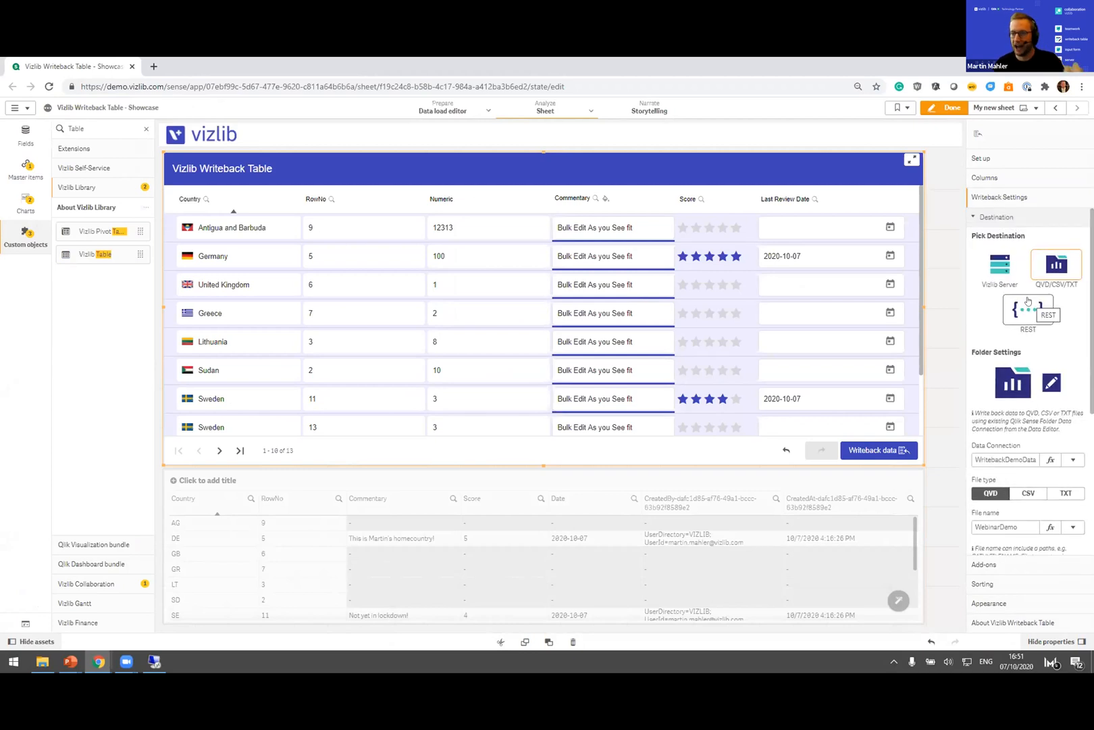
Step: Set the writeback table's reload action to Partial App Reload
{"action": "scroll", "coordinate": [1027, 301], "scroll_direction": "down", "scroll_amount": 3}
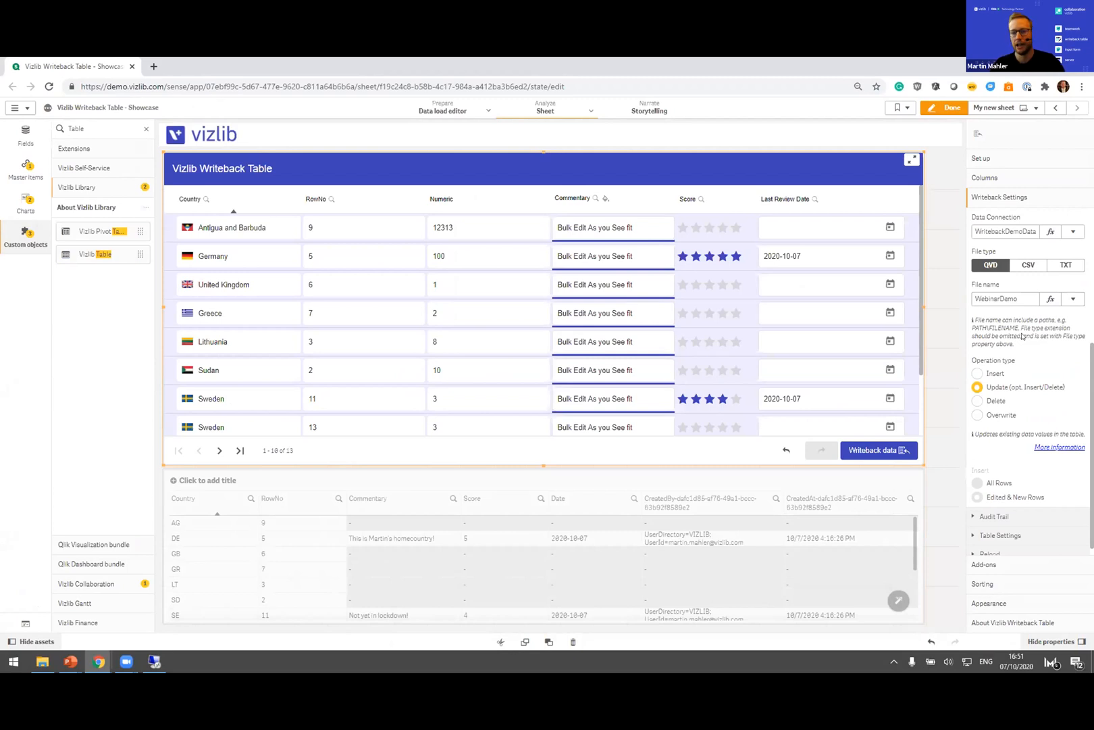
{"action": "scroll", "coordinate": [1017, 520], "scroll_direction": "down", "scroll_amount": 2}
{"action": "left_click", "coordinate": [1025, 492]}
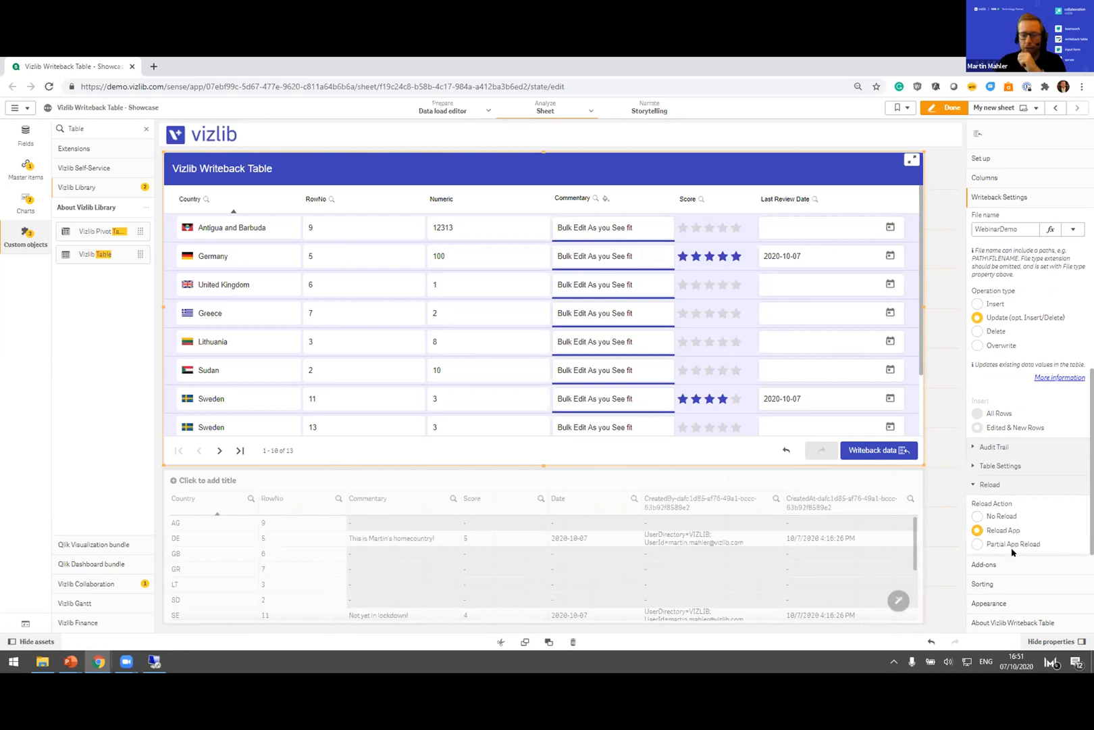
{"action": "left_click", "coordinate": [1012, 546]}
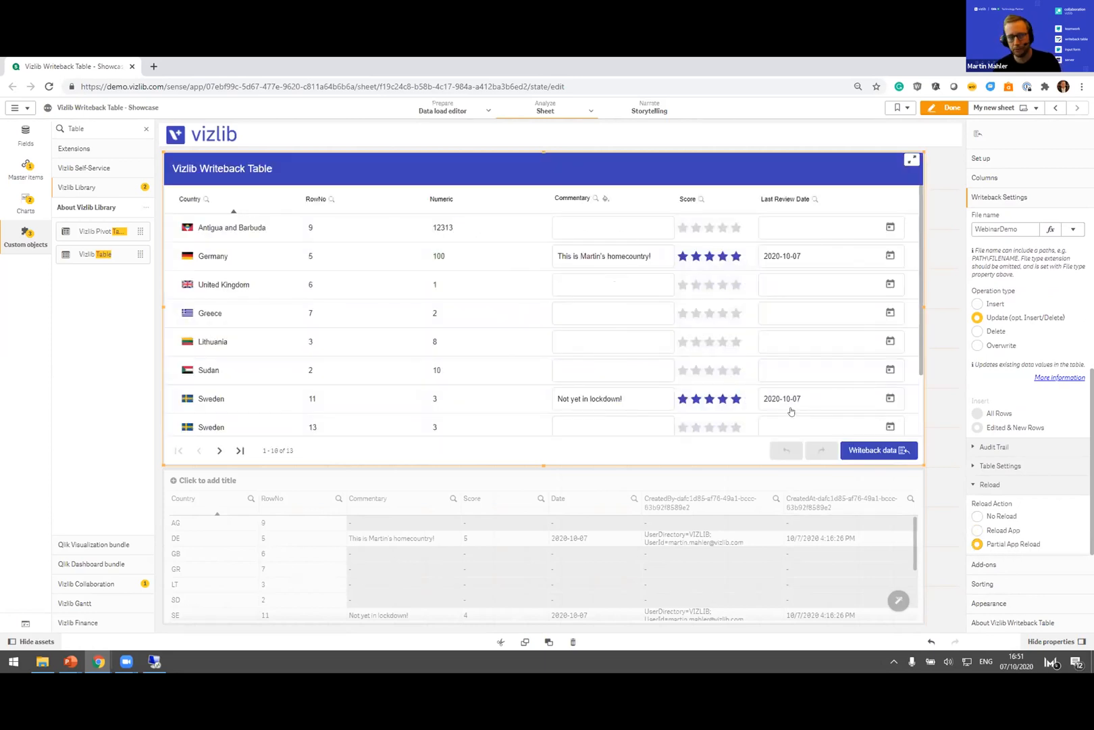
Step: Search Google in a new browser tab for "partial reload qlik sense" and open the Qlik Support article on partial reload
{"action": "left_click", "coordinate": [154, 66]}
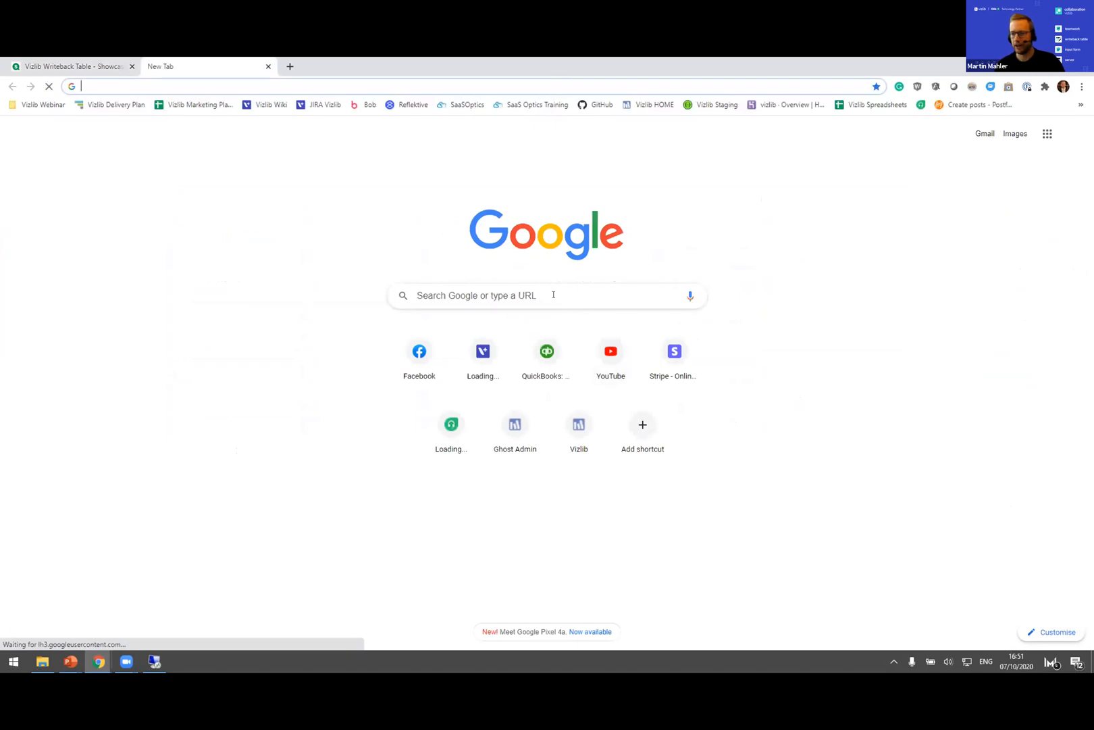
{"action": "left_click", "coordinate": [553, 294]}
{"action": "type", "text": "partial rel"}
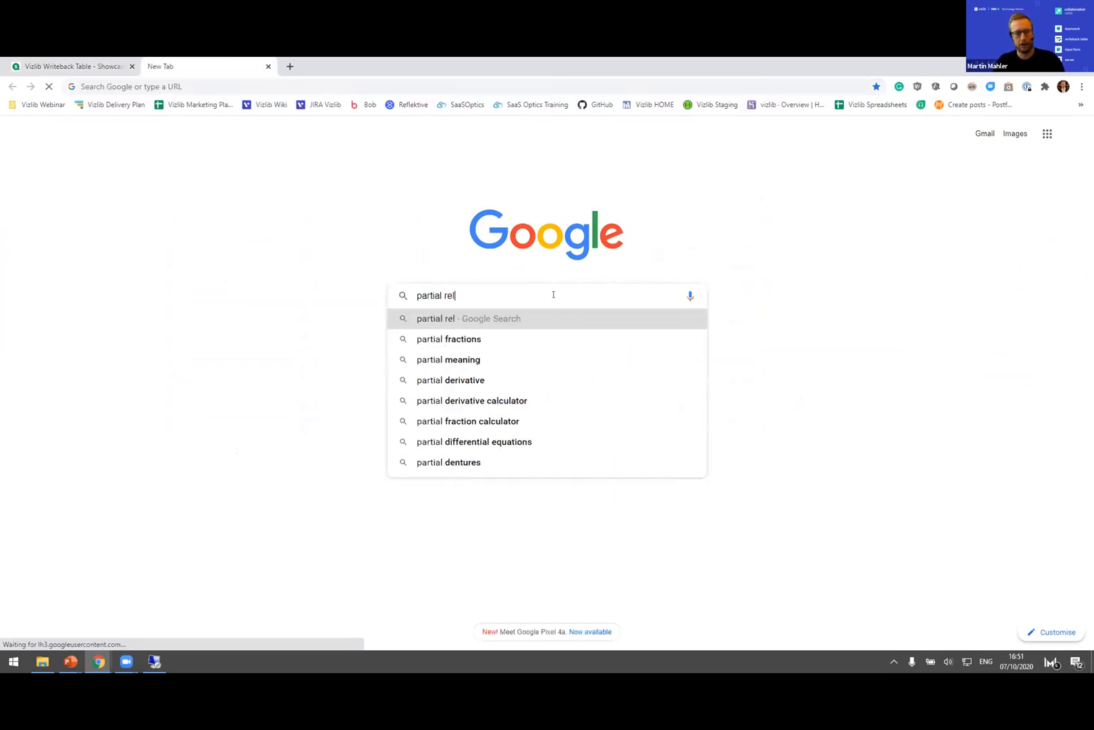
{"action": "type", "text": "oad qlik"}
{"action": "key", "text": "Return"}
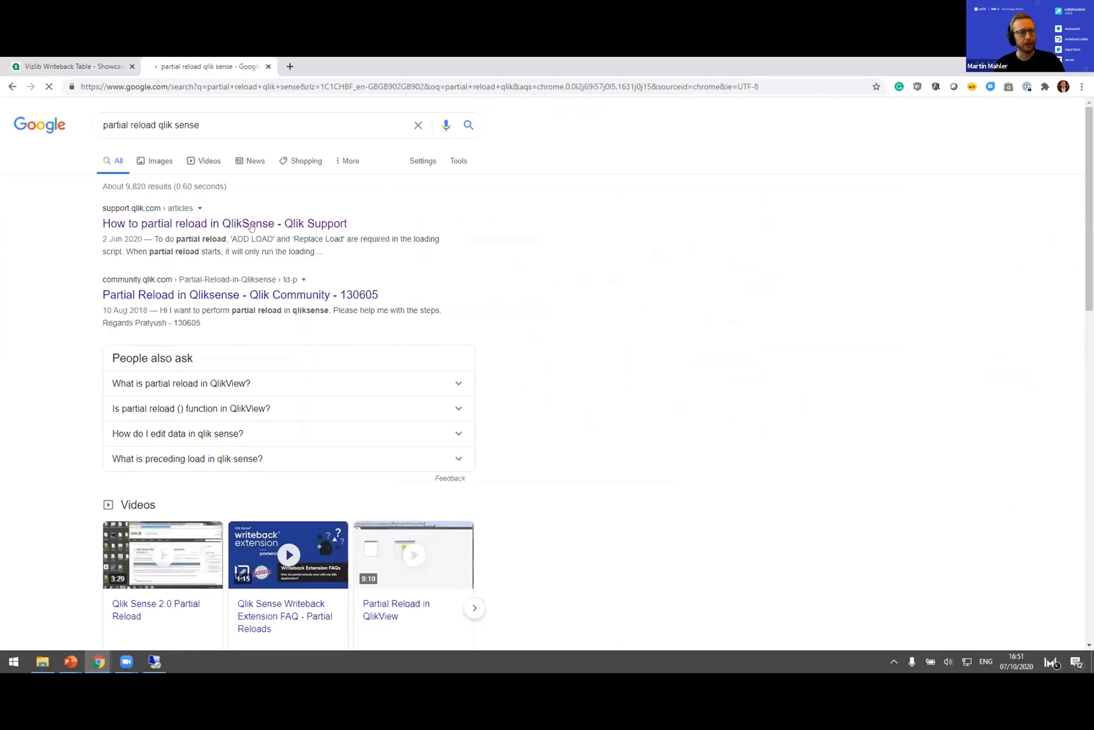
{"action": "left_click", "coordinate": [251, 225]}
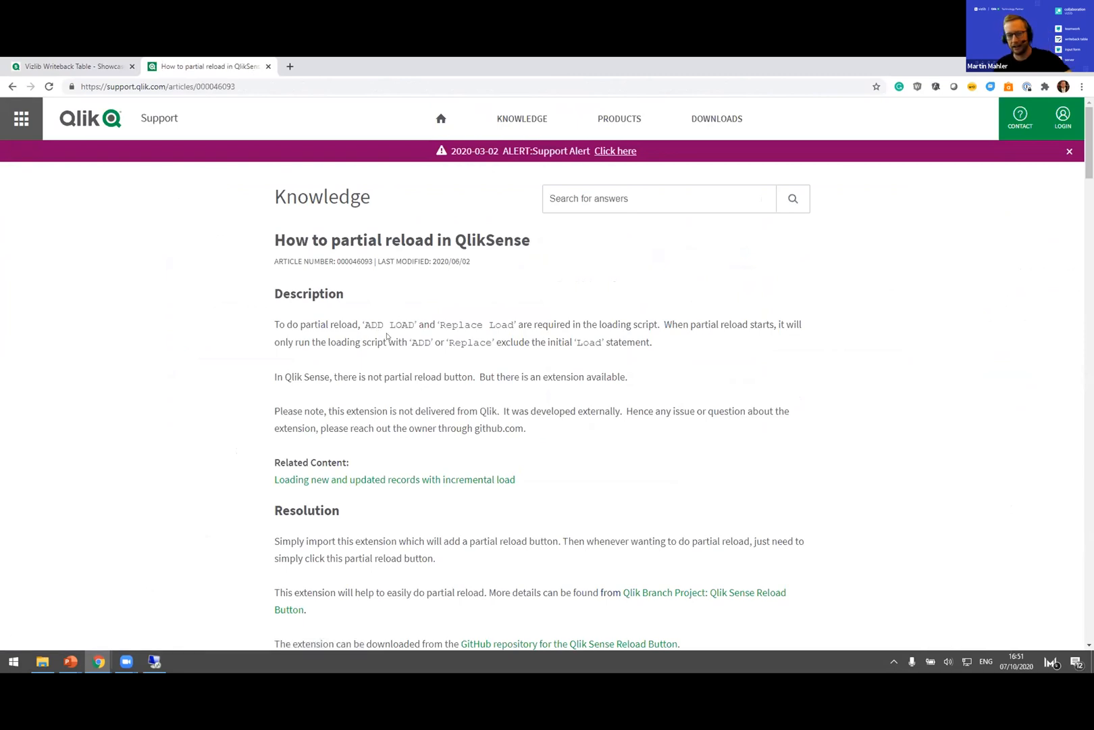
Step: Examine the article's example load script, including the Add LOAD and Replace LOAD statements
{"action": "scroll", "coordinate": [373, 330], "scroll_direction": "down", "scroll_amount": 8}
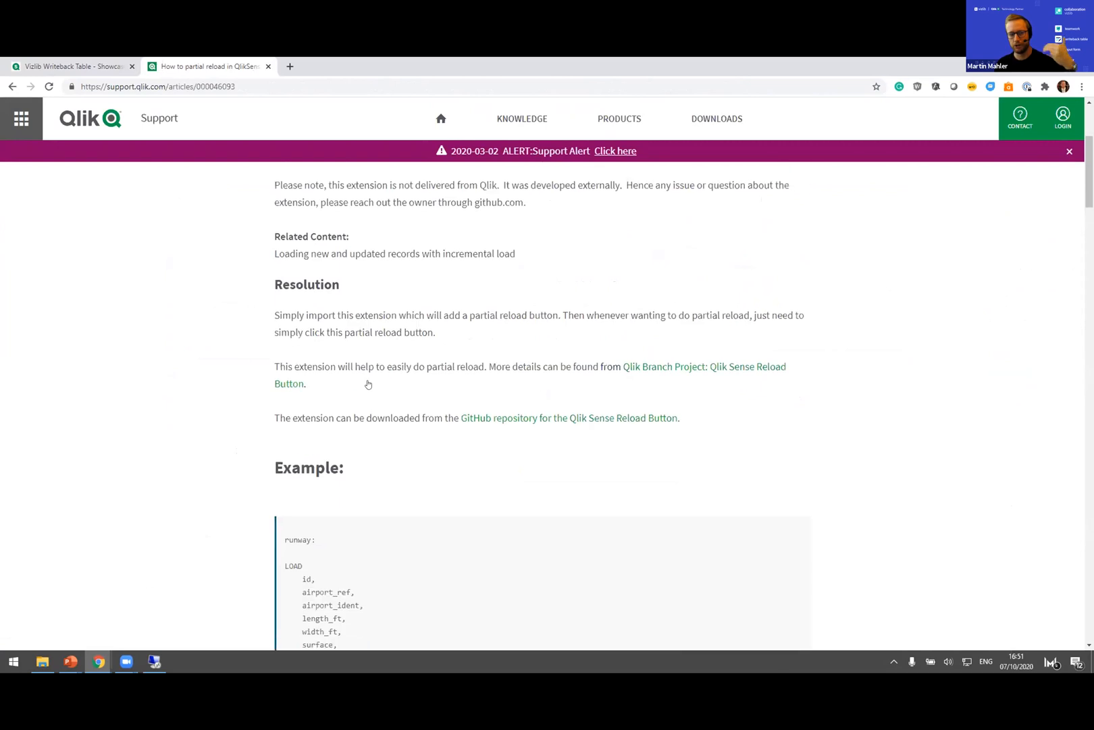
{"action": "scroll", "coordinate": [277, 338], "scroll_direction": "down", "scroll_amount": 3}
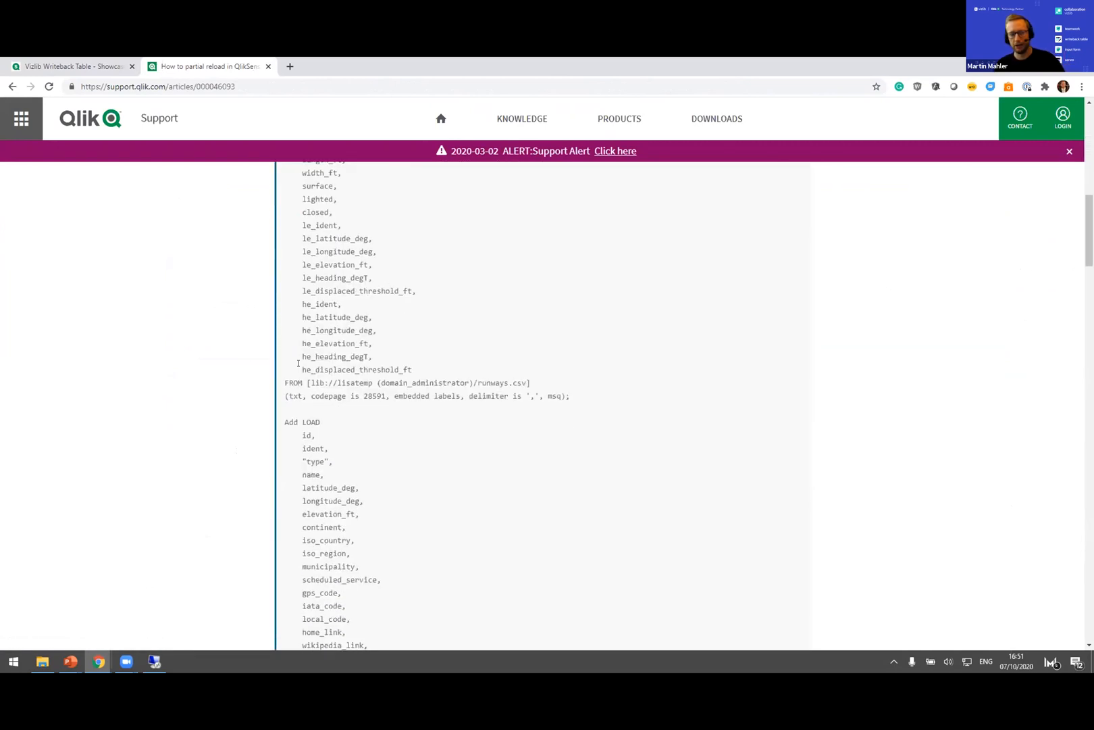
{"action": "left_click_drag", "start_coordinate": [284, 422], "coordinate": [315, 421]}
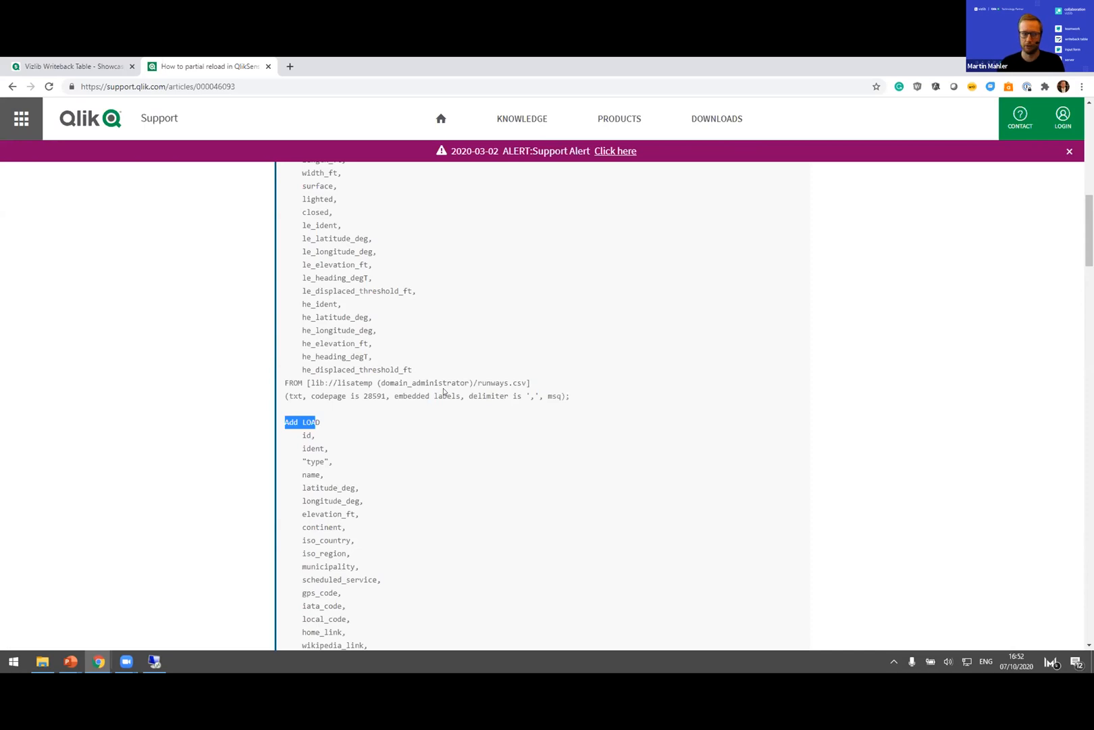
{"action": "left_click", "coordinate": [441, 418]}
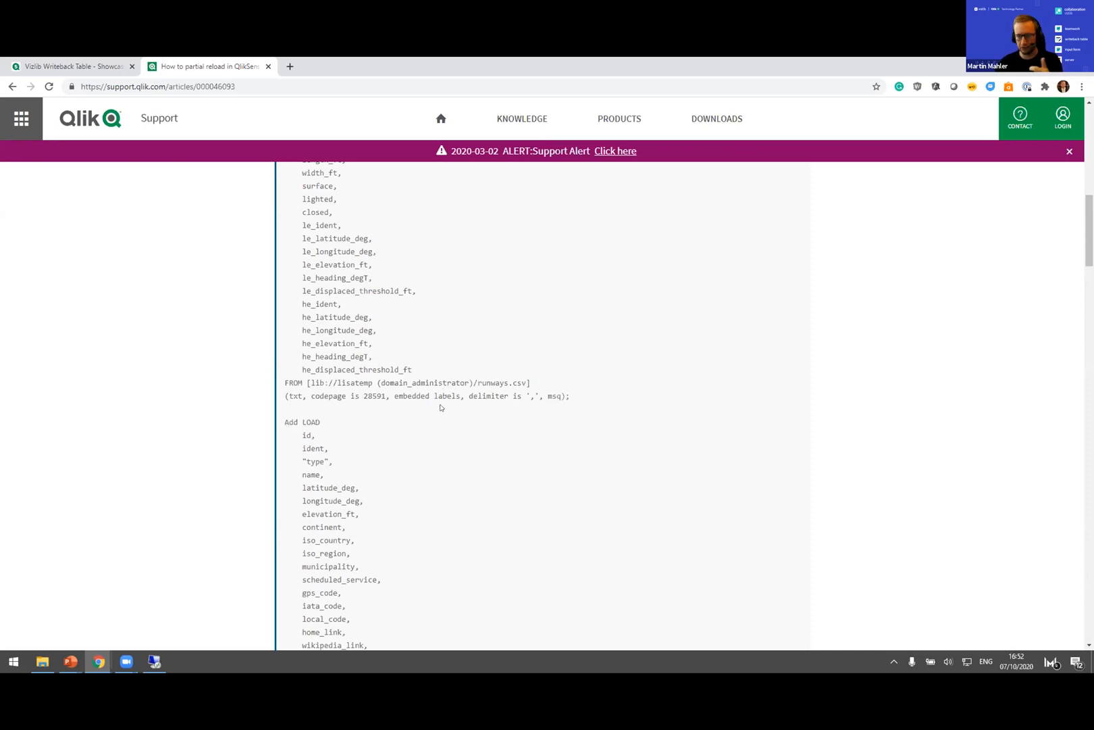
{"action": "scroll", "coordinate": [439, 408], "scroll_direction": "up", "scroll_amount": 4}
{"action": "scroll", "coordinate": [392, 412], "scroll_direction": "down", "scroll_amount": 10}
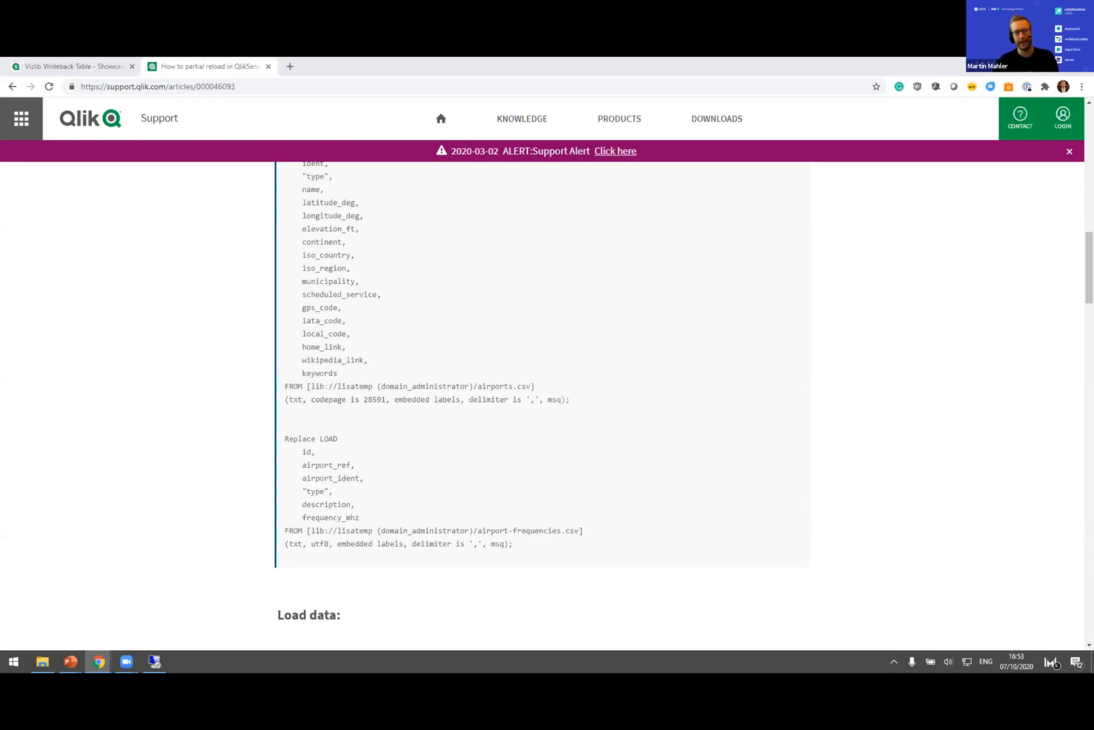
Step: Return to the writeback table, check the operations in its set-up wizard, close it and set the operation type to Insert
{"action": "left_click", "coordinate": [65, 64]}
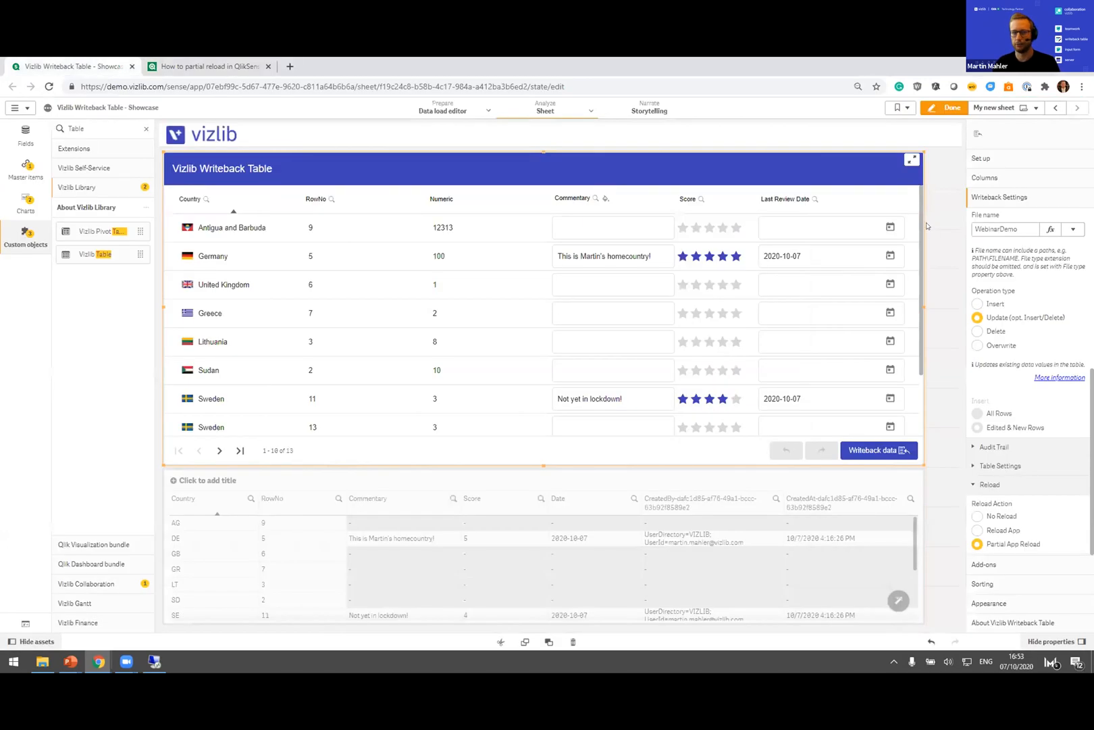
{"action": "left_click", "coordinate": [1001, 160]}
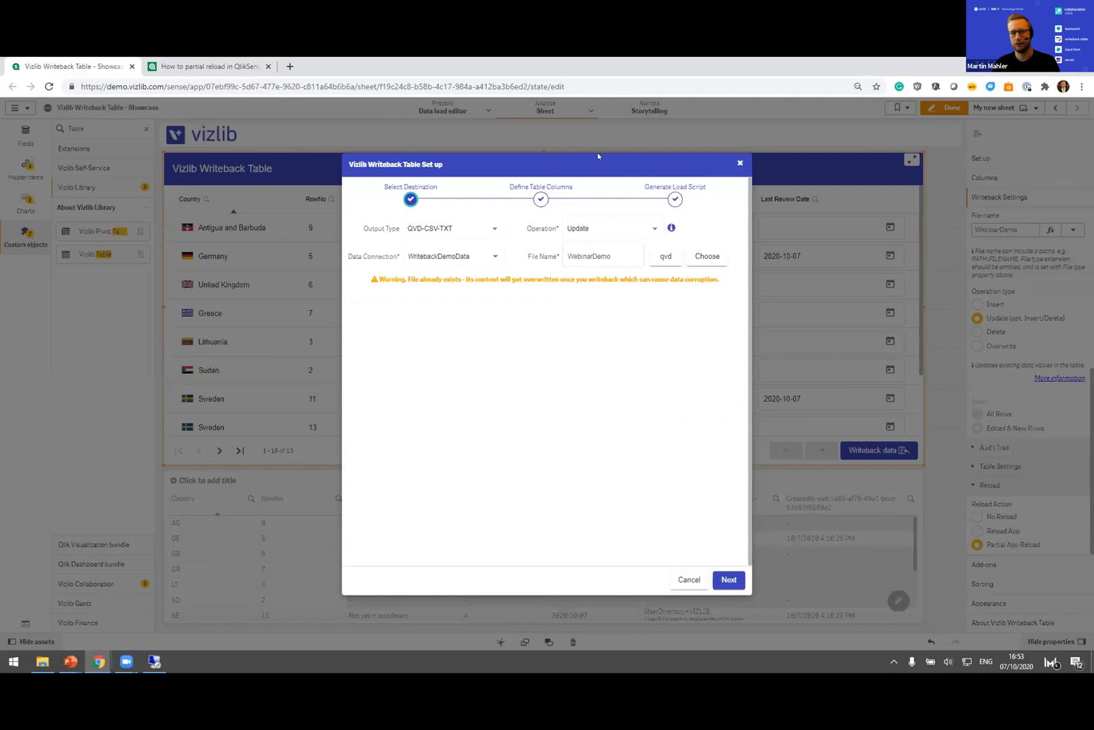
{"action": "mouse_move", "coordinate": [671, 229]}
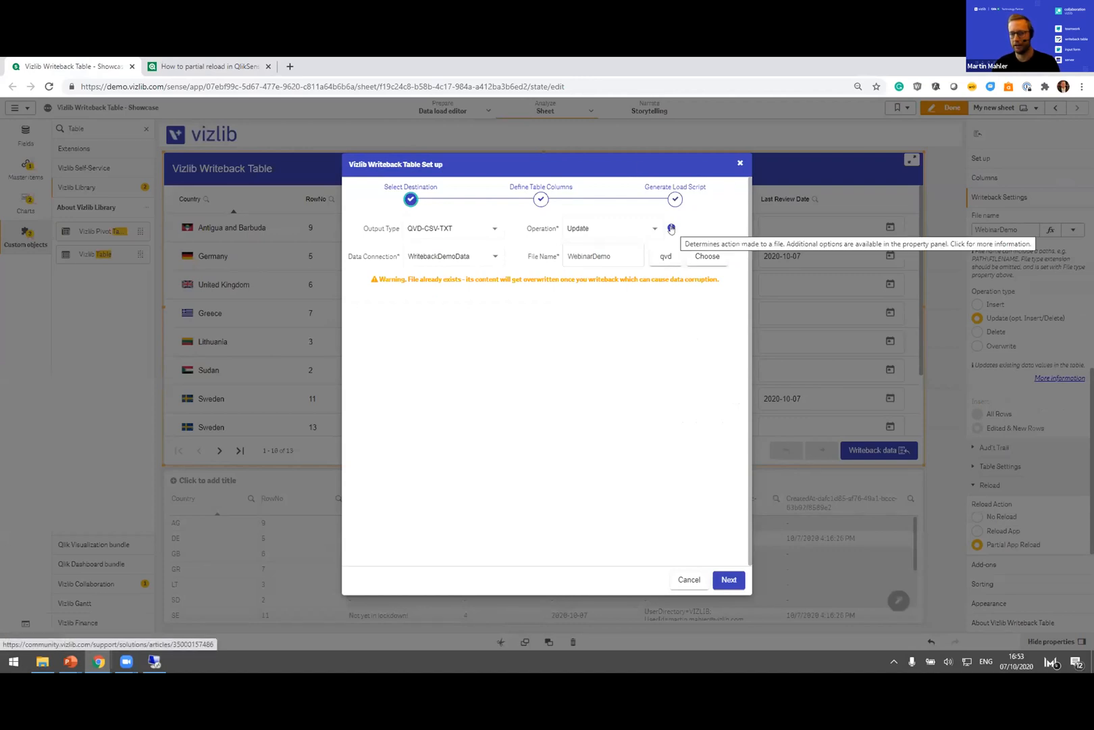
{"action": "left_click", "coordinate": [610, 228]}
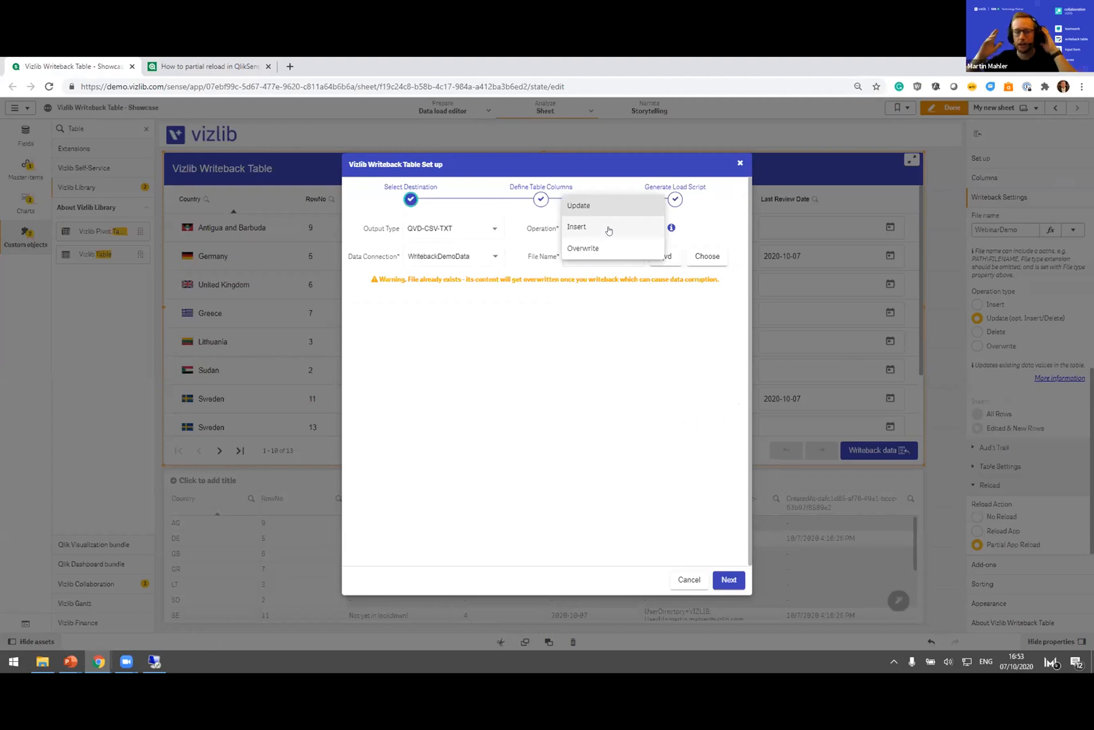
{"action": "left_click", "coordinate": [656, 641]}
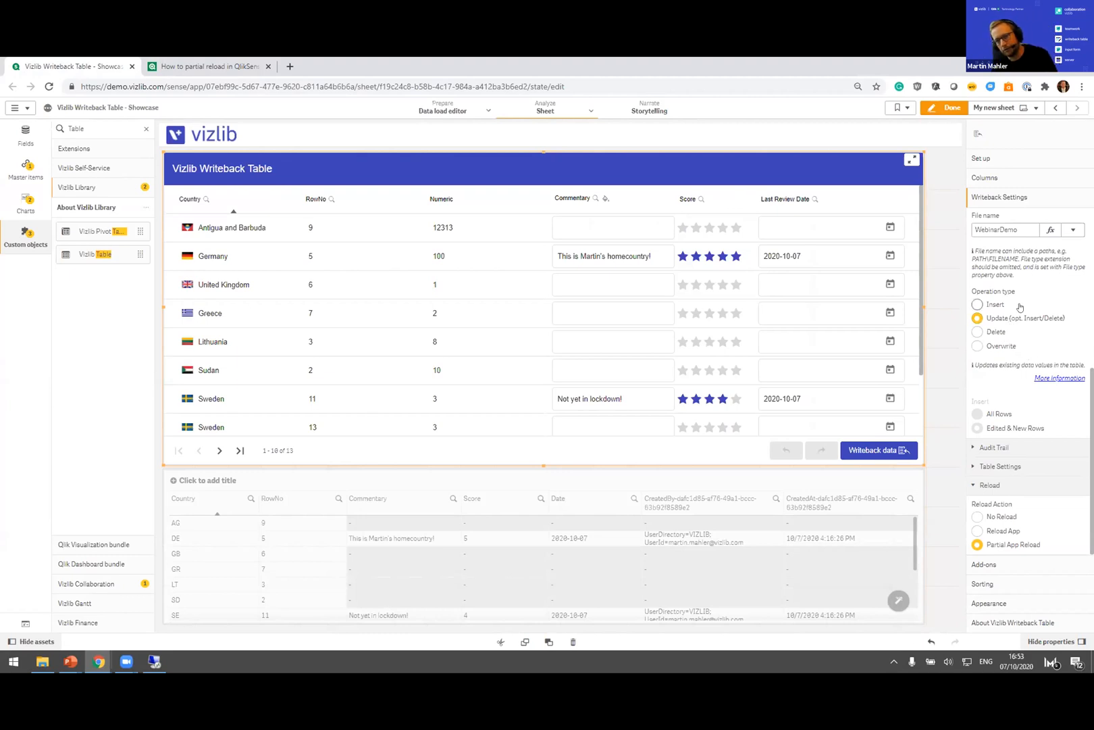
{"action": "left_click", "coordinate": [977, 304]}
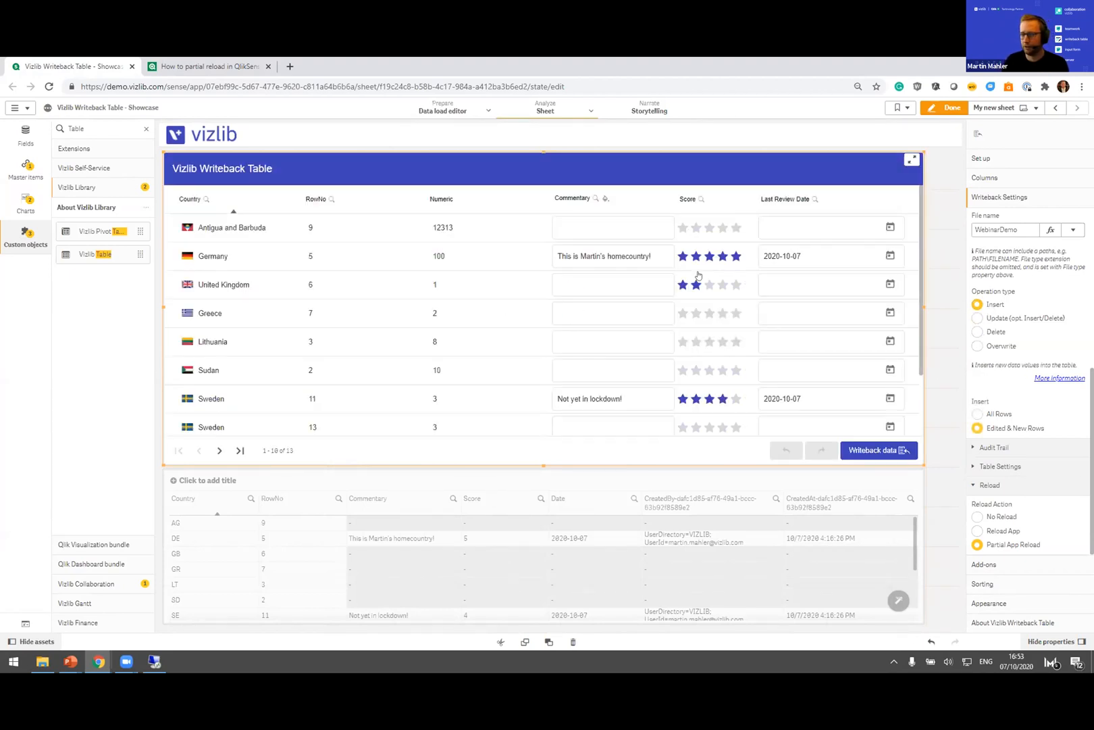
Step: Try the Overwrite operation type on the writeback table and settle on Update (opt. Insert/Delete)
{"action": "left_click", "coordinate": [594, 264]}
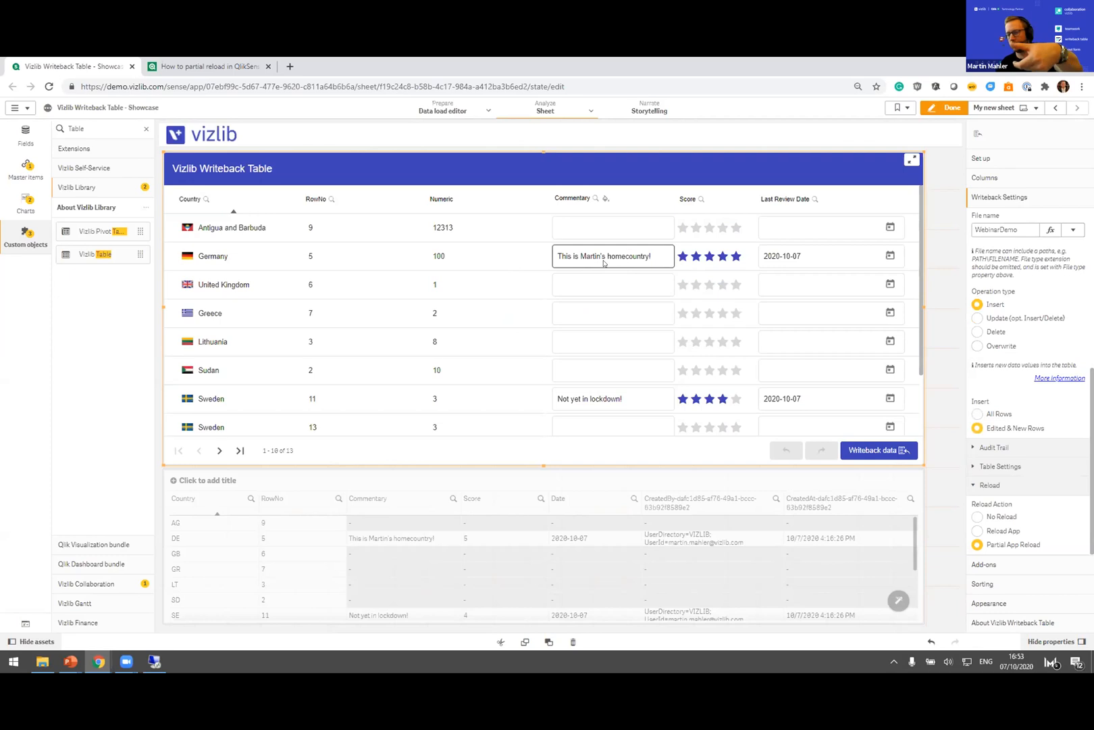
{"action": "left_click", "coordinate": [611, 274]}
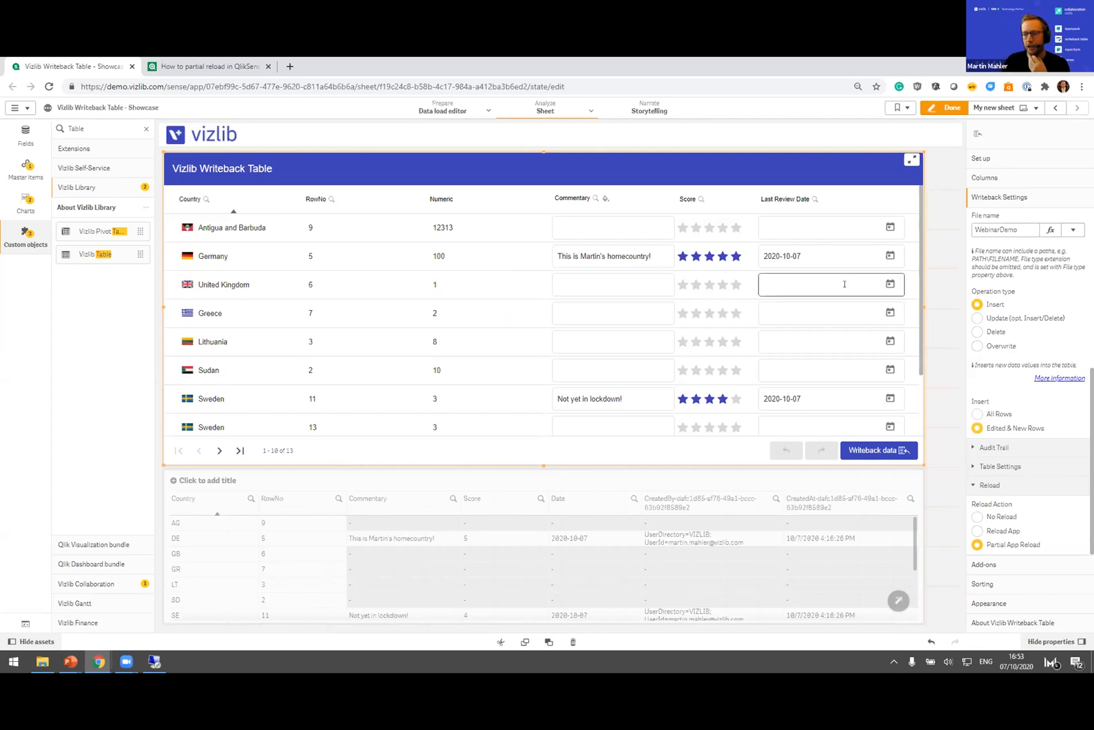
{"action": "left_click", "coordinate": [980, 348]}
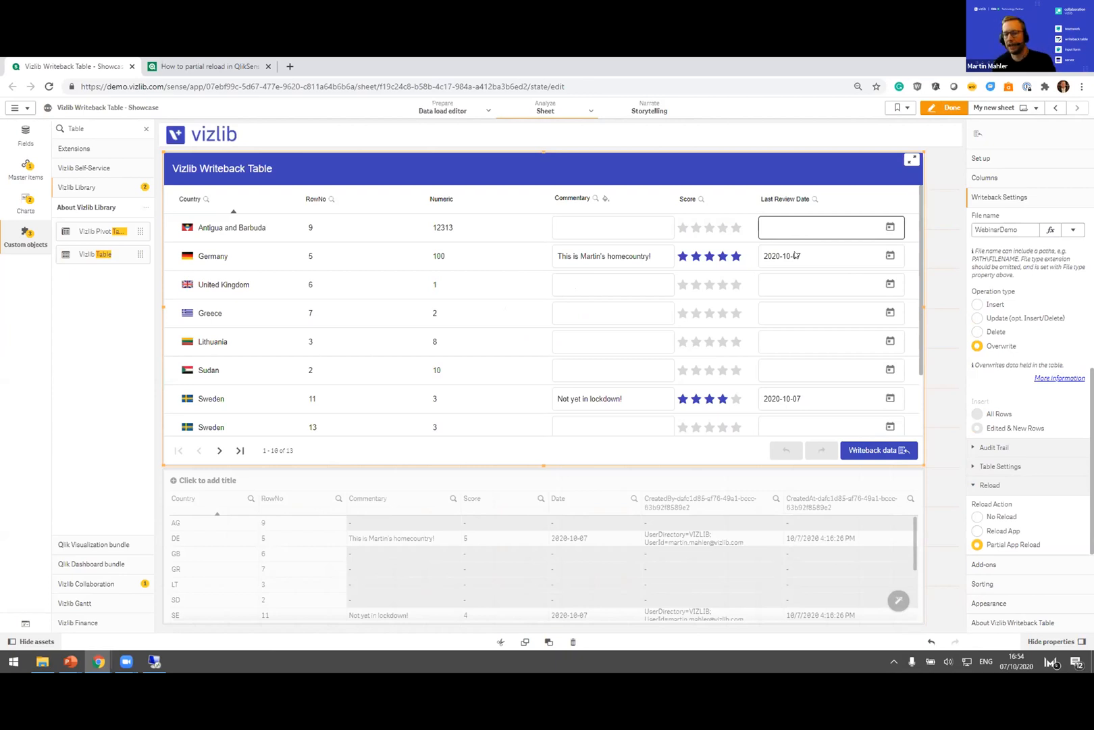
{"action": "left_click", "coordinate": [999, 317]}
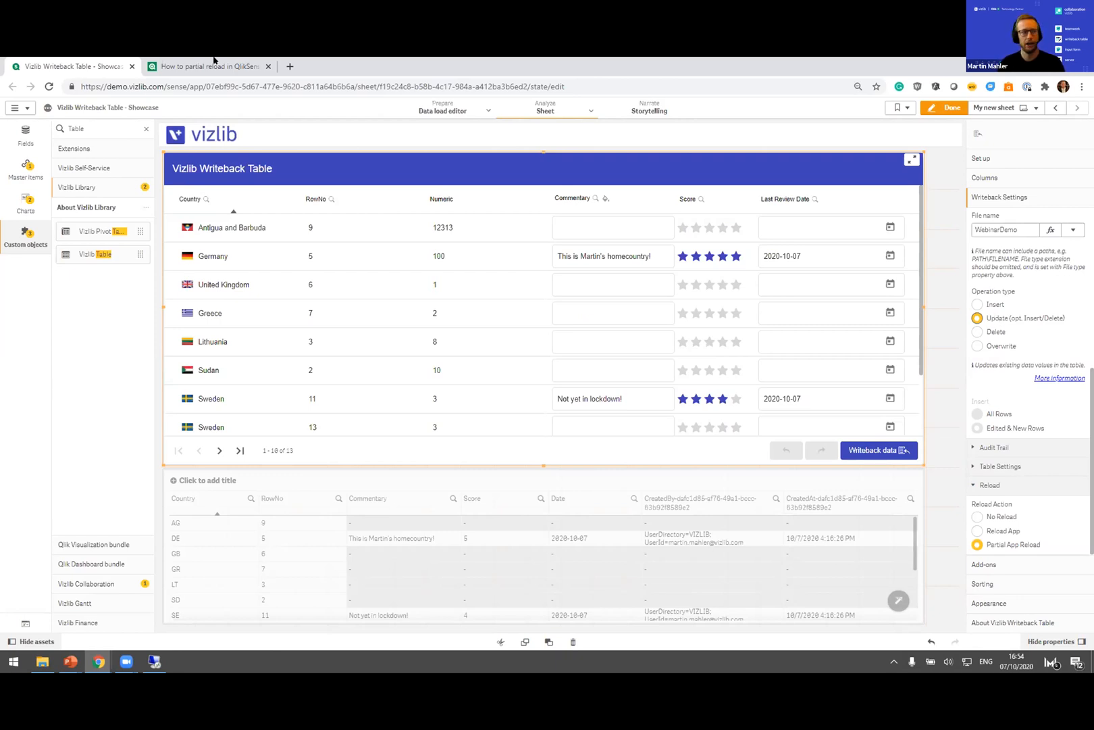
Step: Open demo.vizlib.com in a new browser tab and go to the Budgeting & Adjustments sheet of Writeback Finance Adjustments in the Vizlib Collaboration stream
{"action": "left_click", "coordinate": [289, 64]}
{"action": "type", "text": "demo.vizlib.com"}
{"action": "key", "text": "Return"}
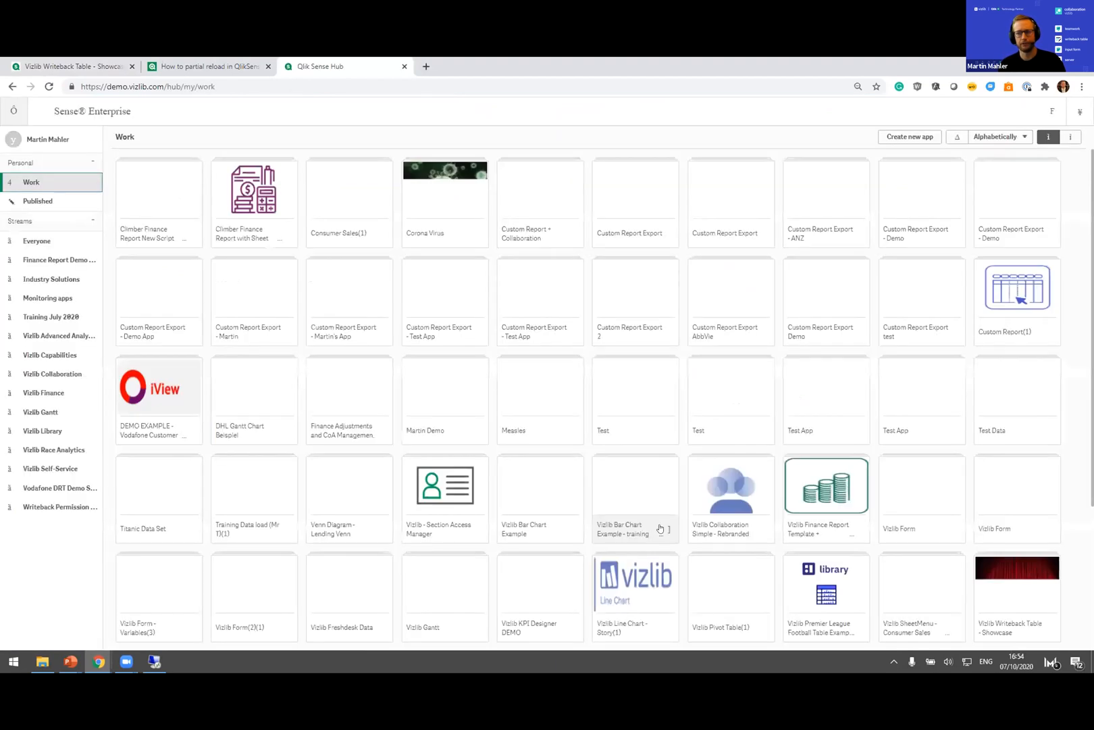
{"action": "left_click", "coordinate": [57, 378]}
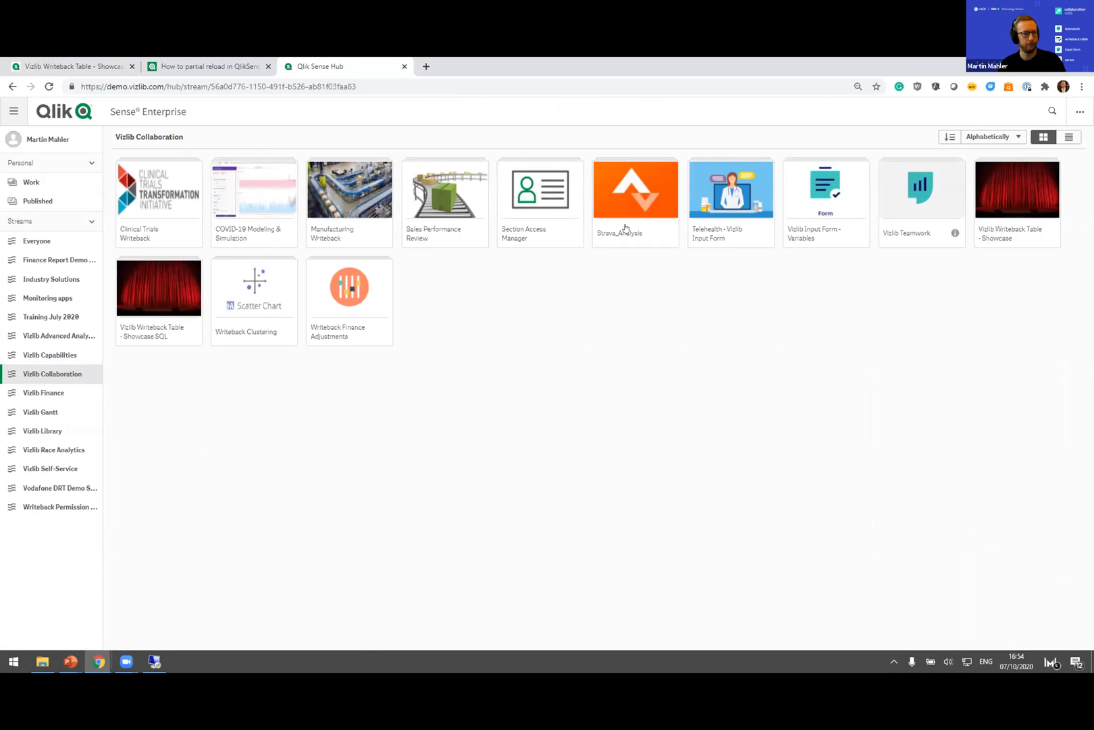
{"action": "left_click", "coordinate": [343, 282]}
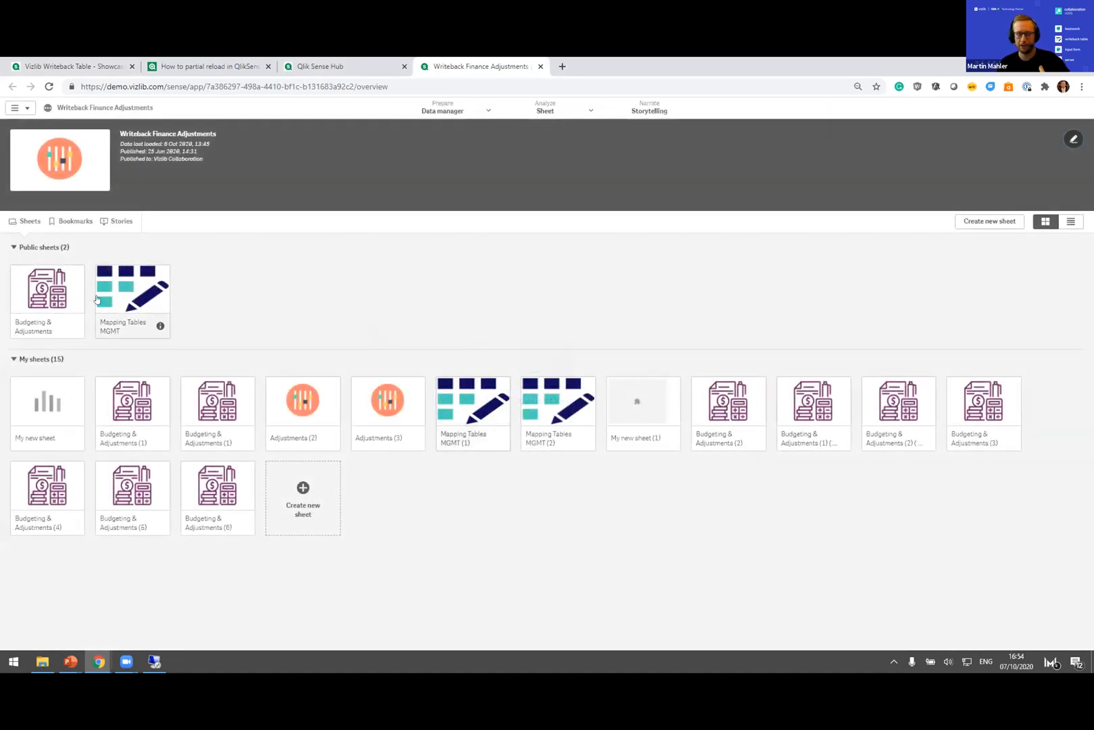
{"action": "left_click", "coordinate": [60, 290]}
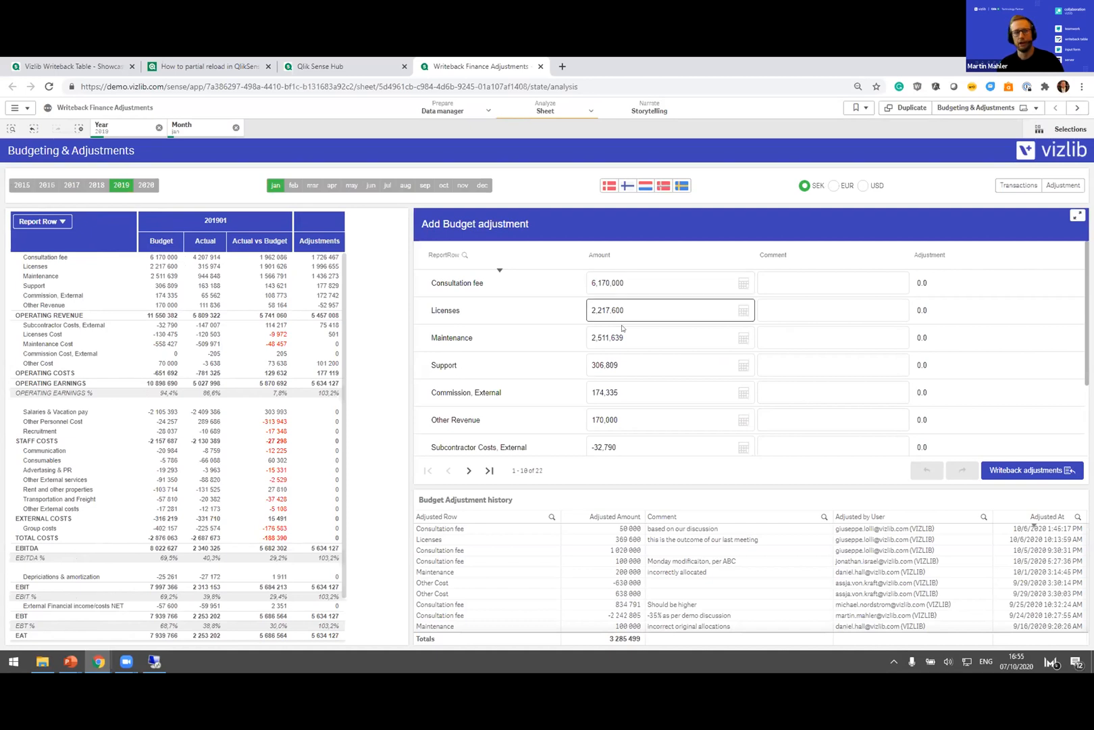
Step: Raise the Consultation fee amount to 8,638,000, comment it "Increased by 40% due to webinar enthusiasm." and write back the adjustment
{"action": "left_click", "coordinate": [627, 282]}
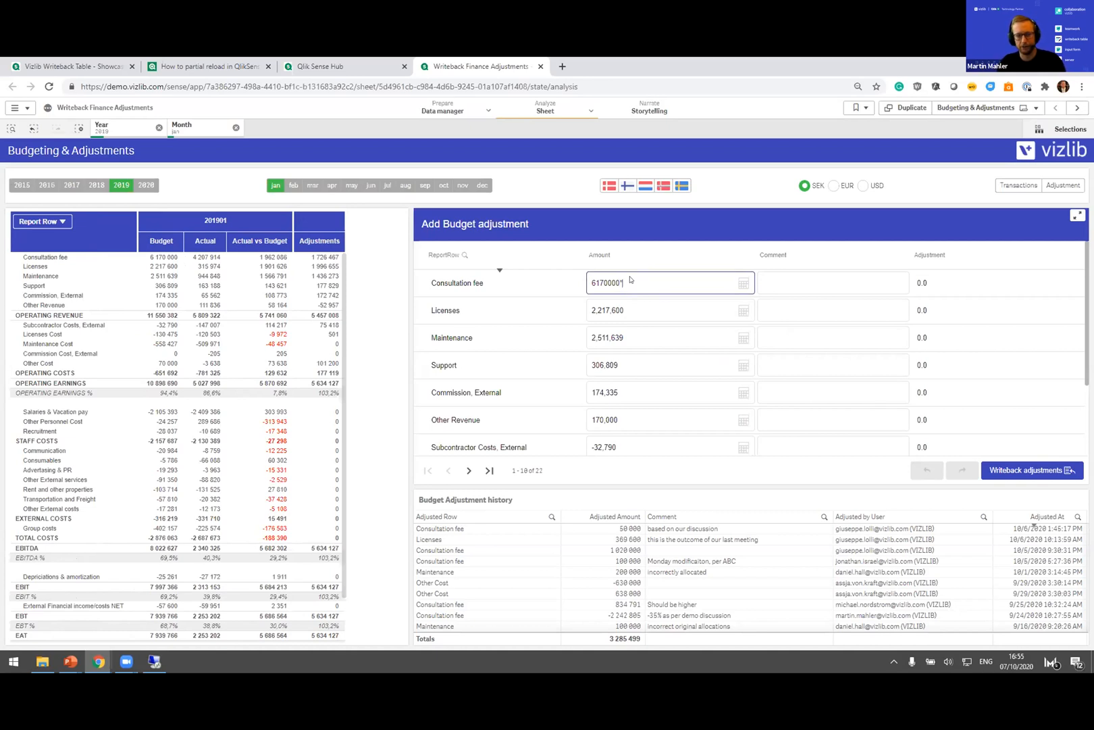
{"action": "left_click", "coordinate": [791, 283]}
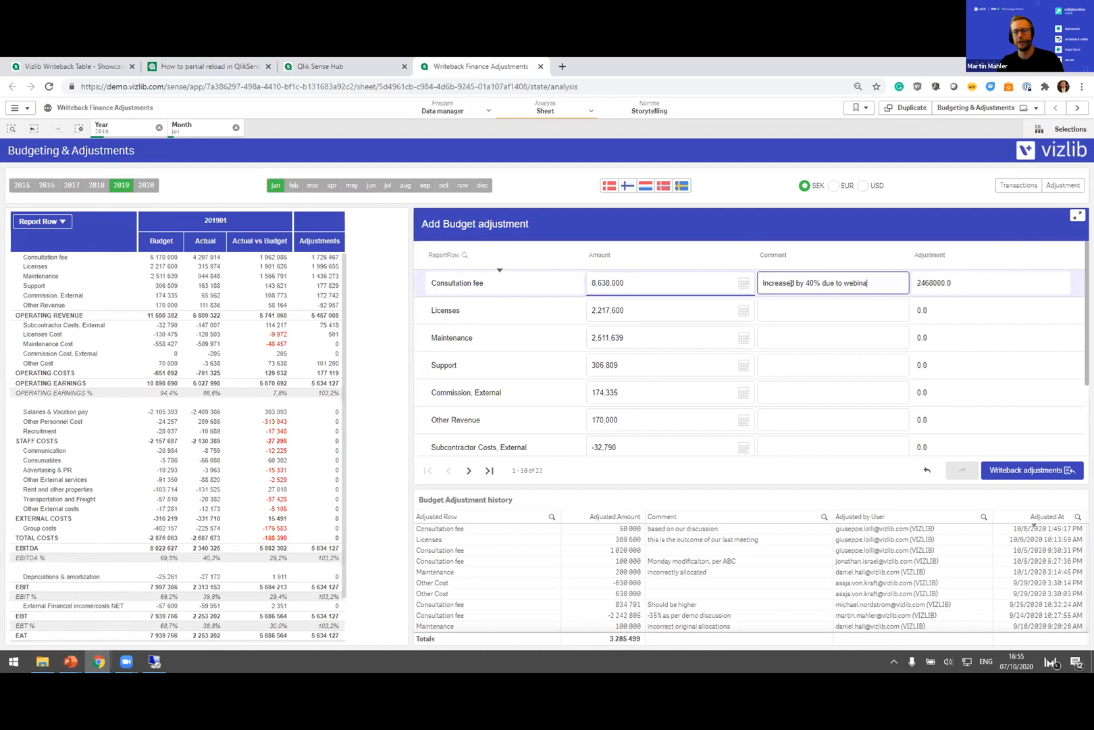
{"action": "type", "text": "Increased by 40% due to webinar enthusiasm."}
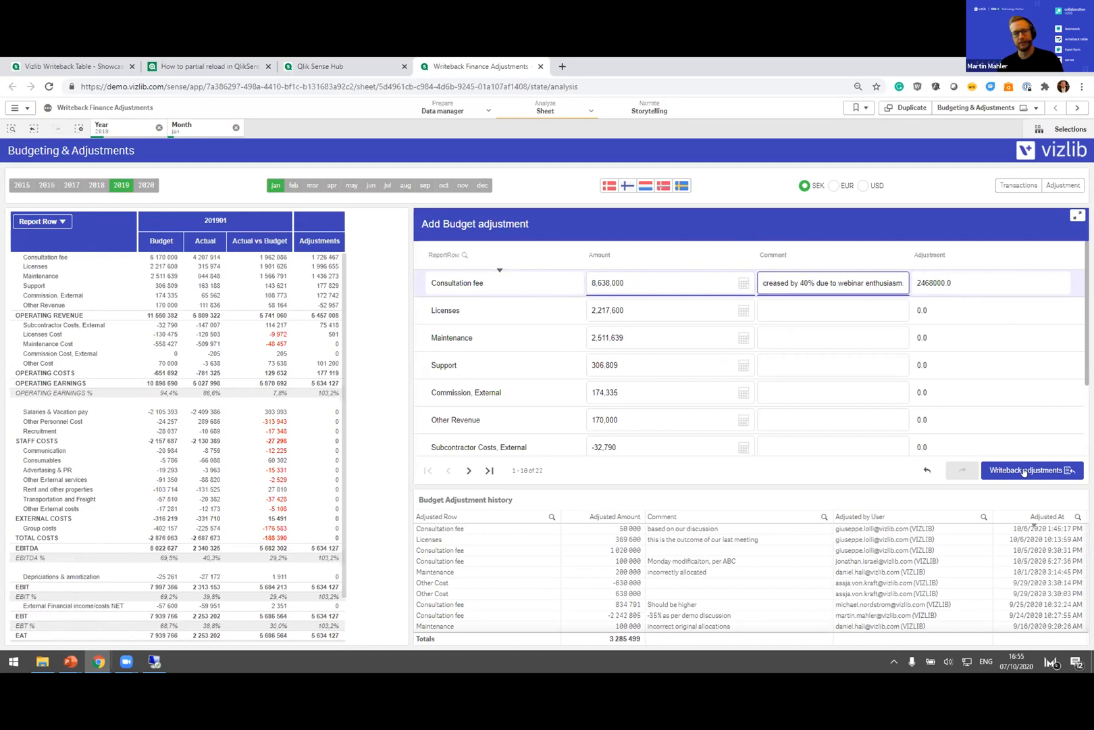
{"action": "left_click", "coordinate": [1025, 470]}
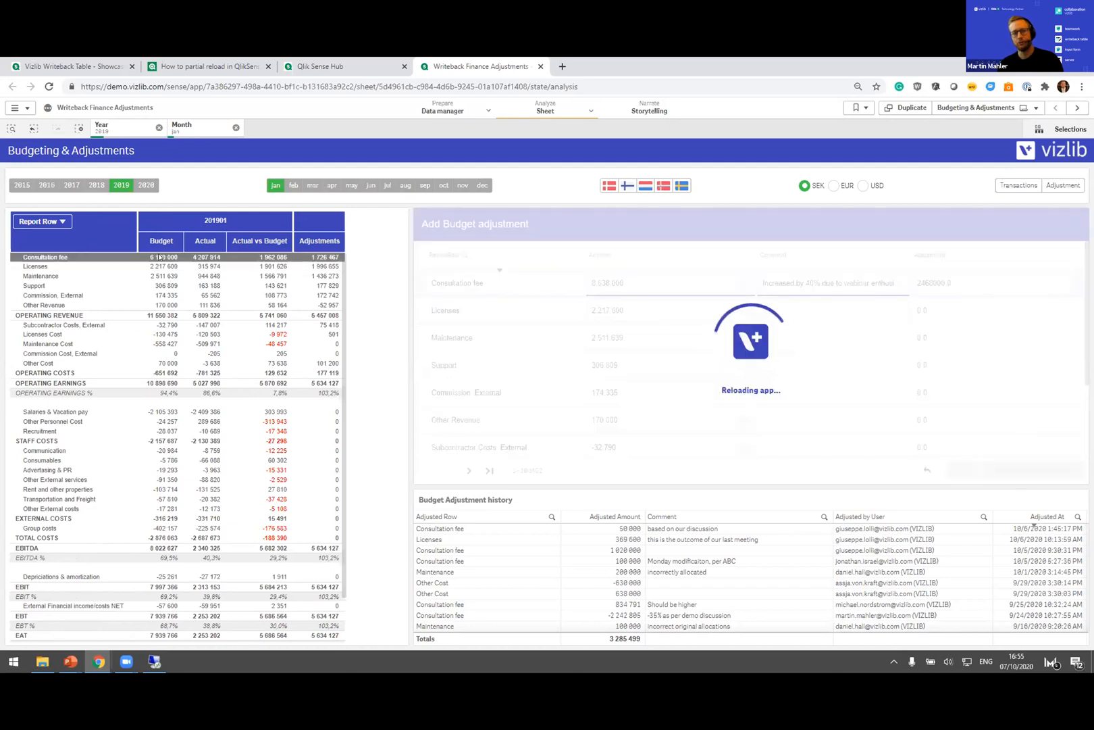